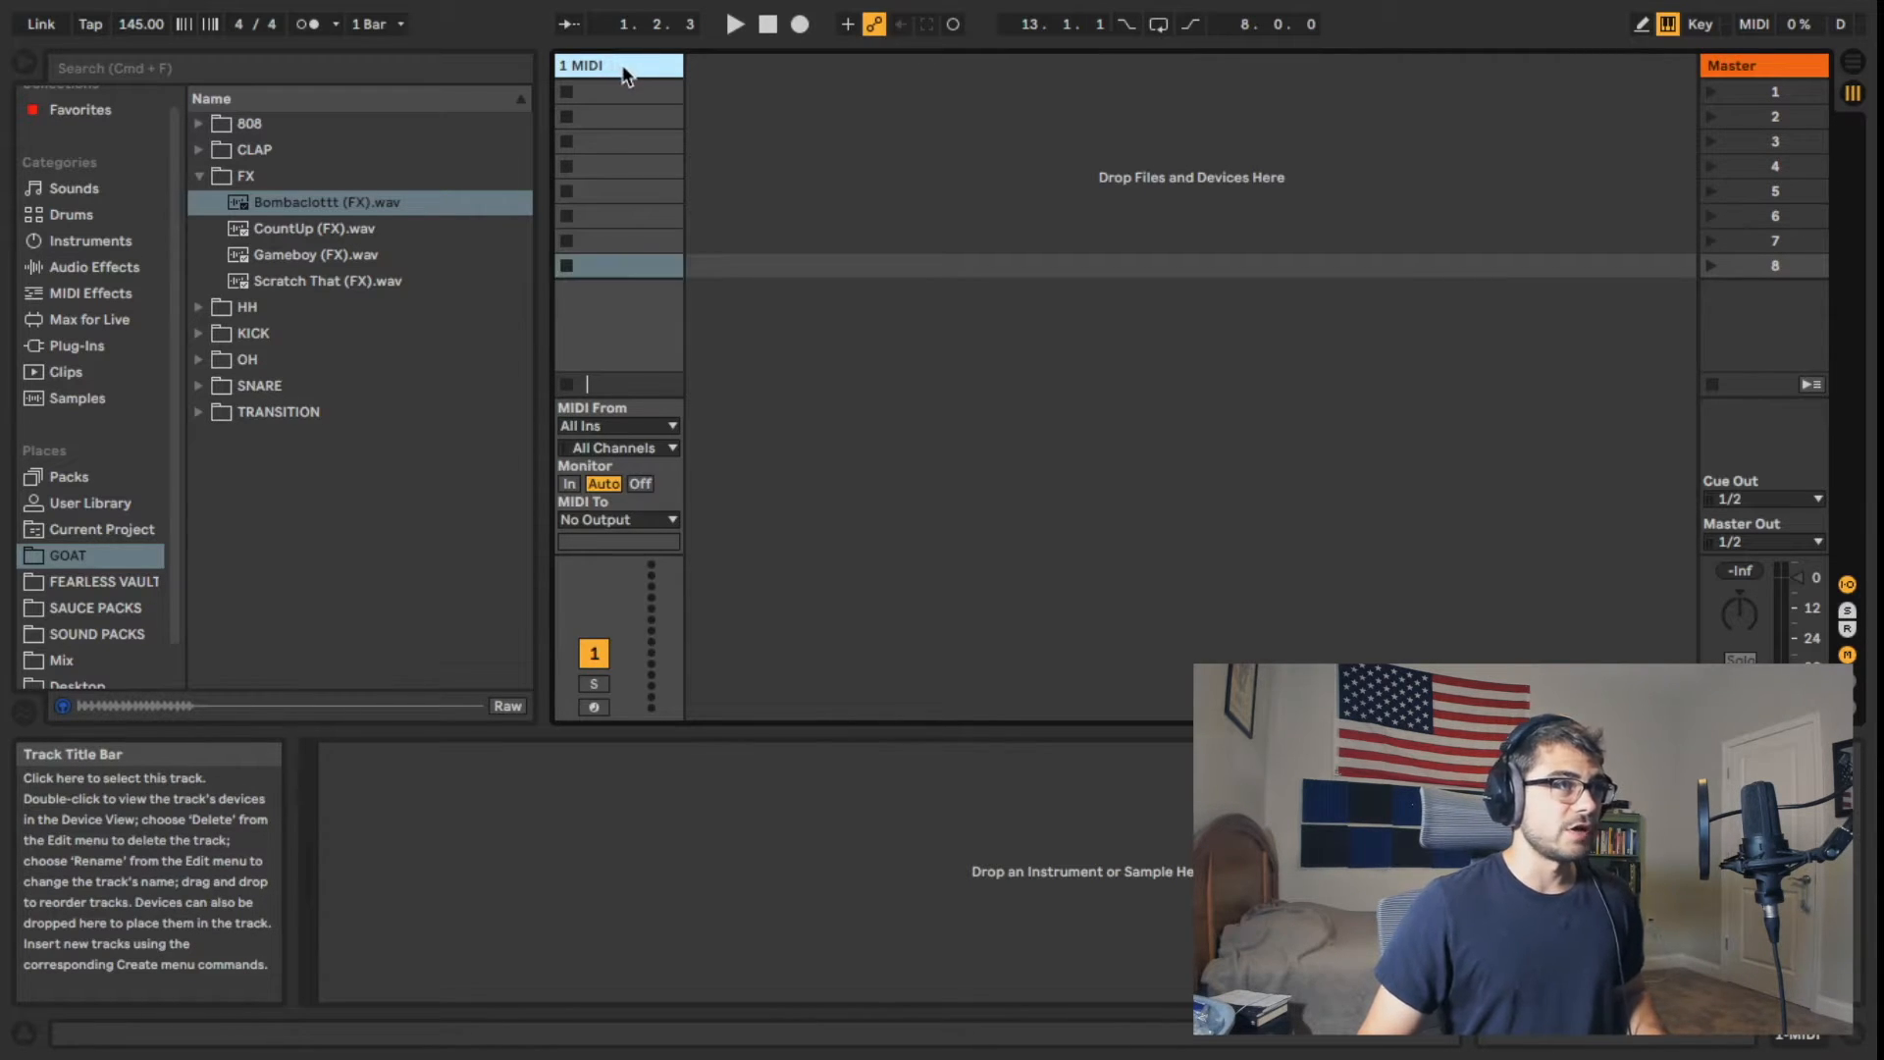
# Step: Duplicate the MIDI track repeatedly until the set contains eight MIDI tracks
pyautogui.press('super+d')
pyautogui.press('super+d')
pyautogui.press('super+d')
pyautogui.press('super+d')
pyautogui.press('super+d')
pyautogui.press('super+d')
pyautogui.press('super+d')
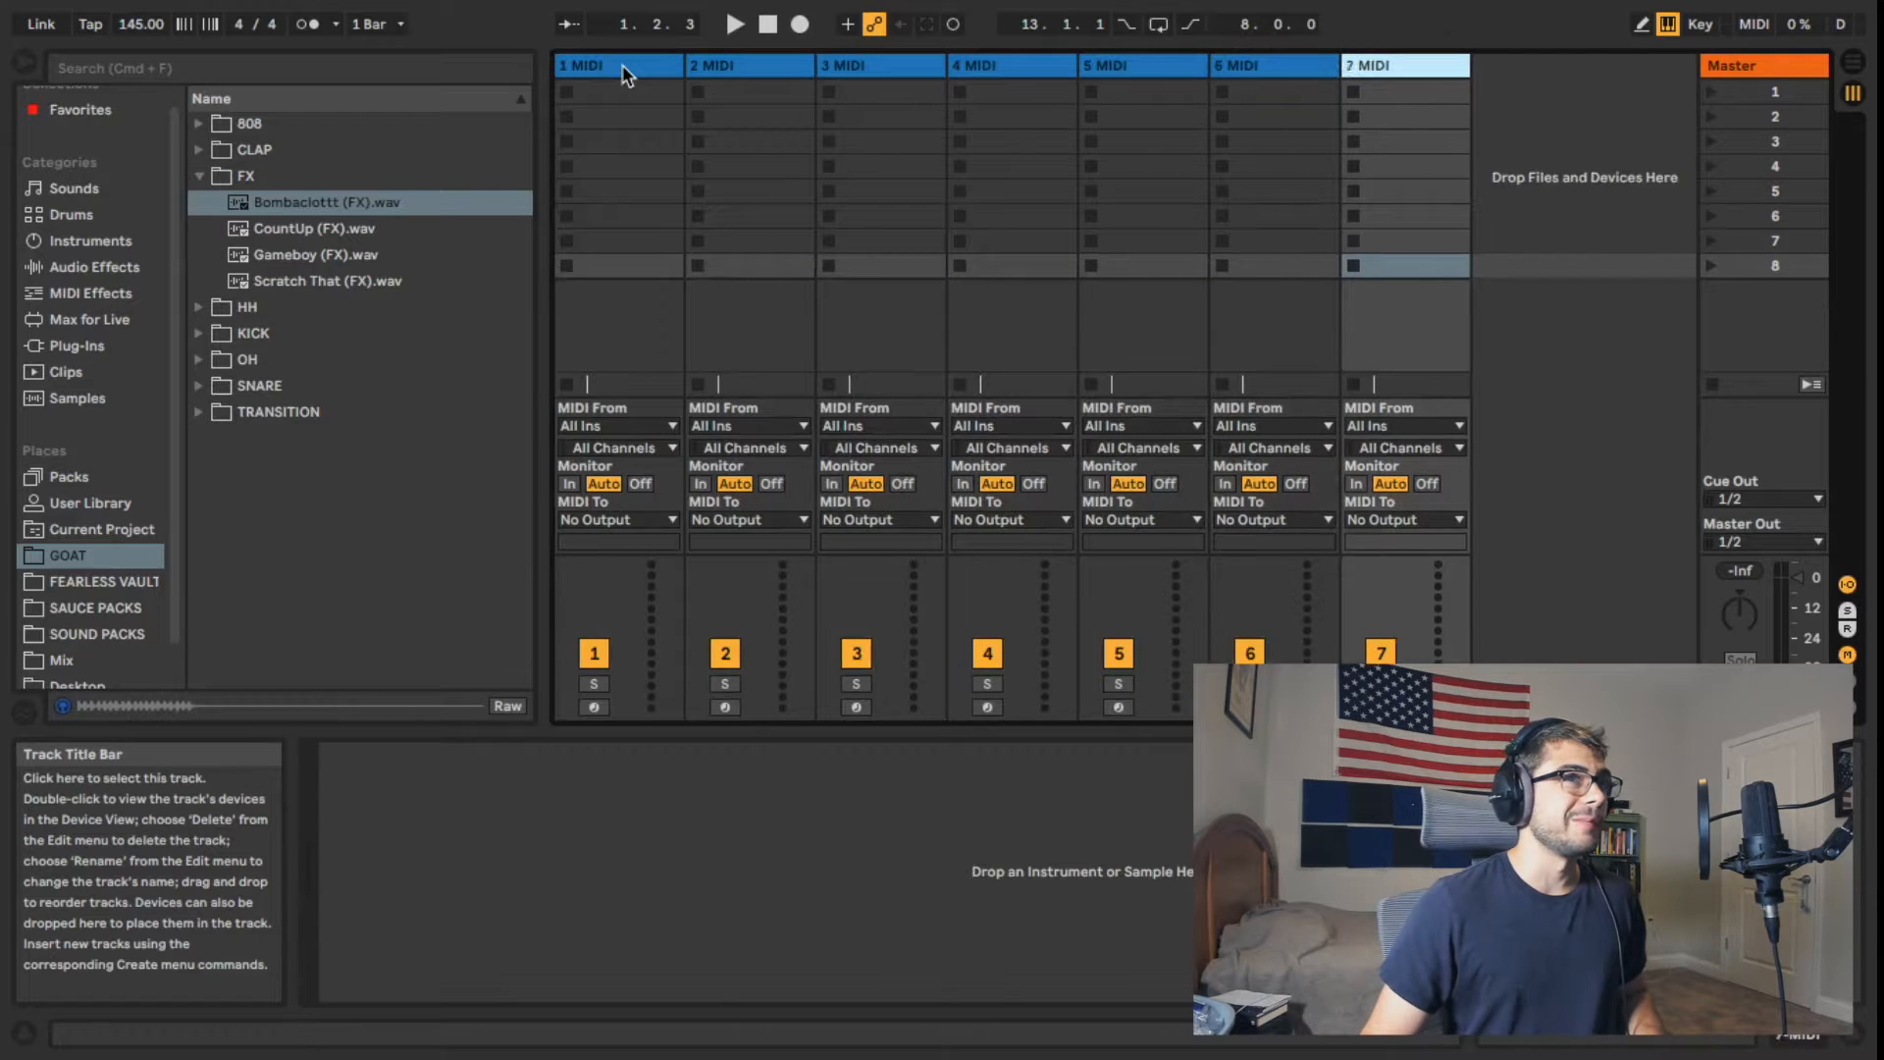
# Step: Rename the first MIDI track as snare and the second as clap
pyautogui.click(620, 66)
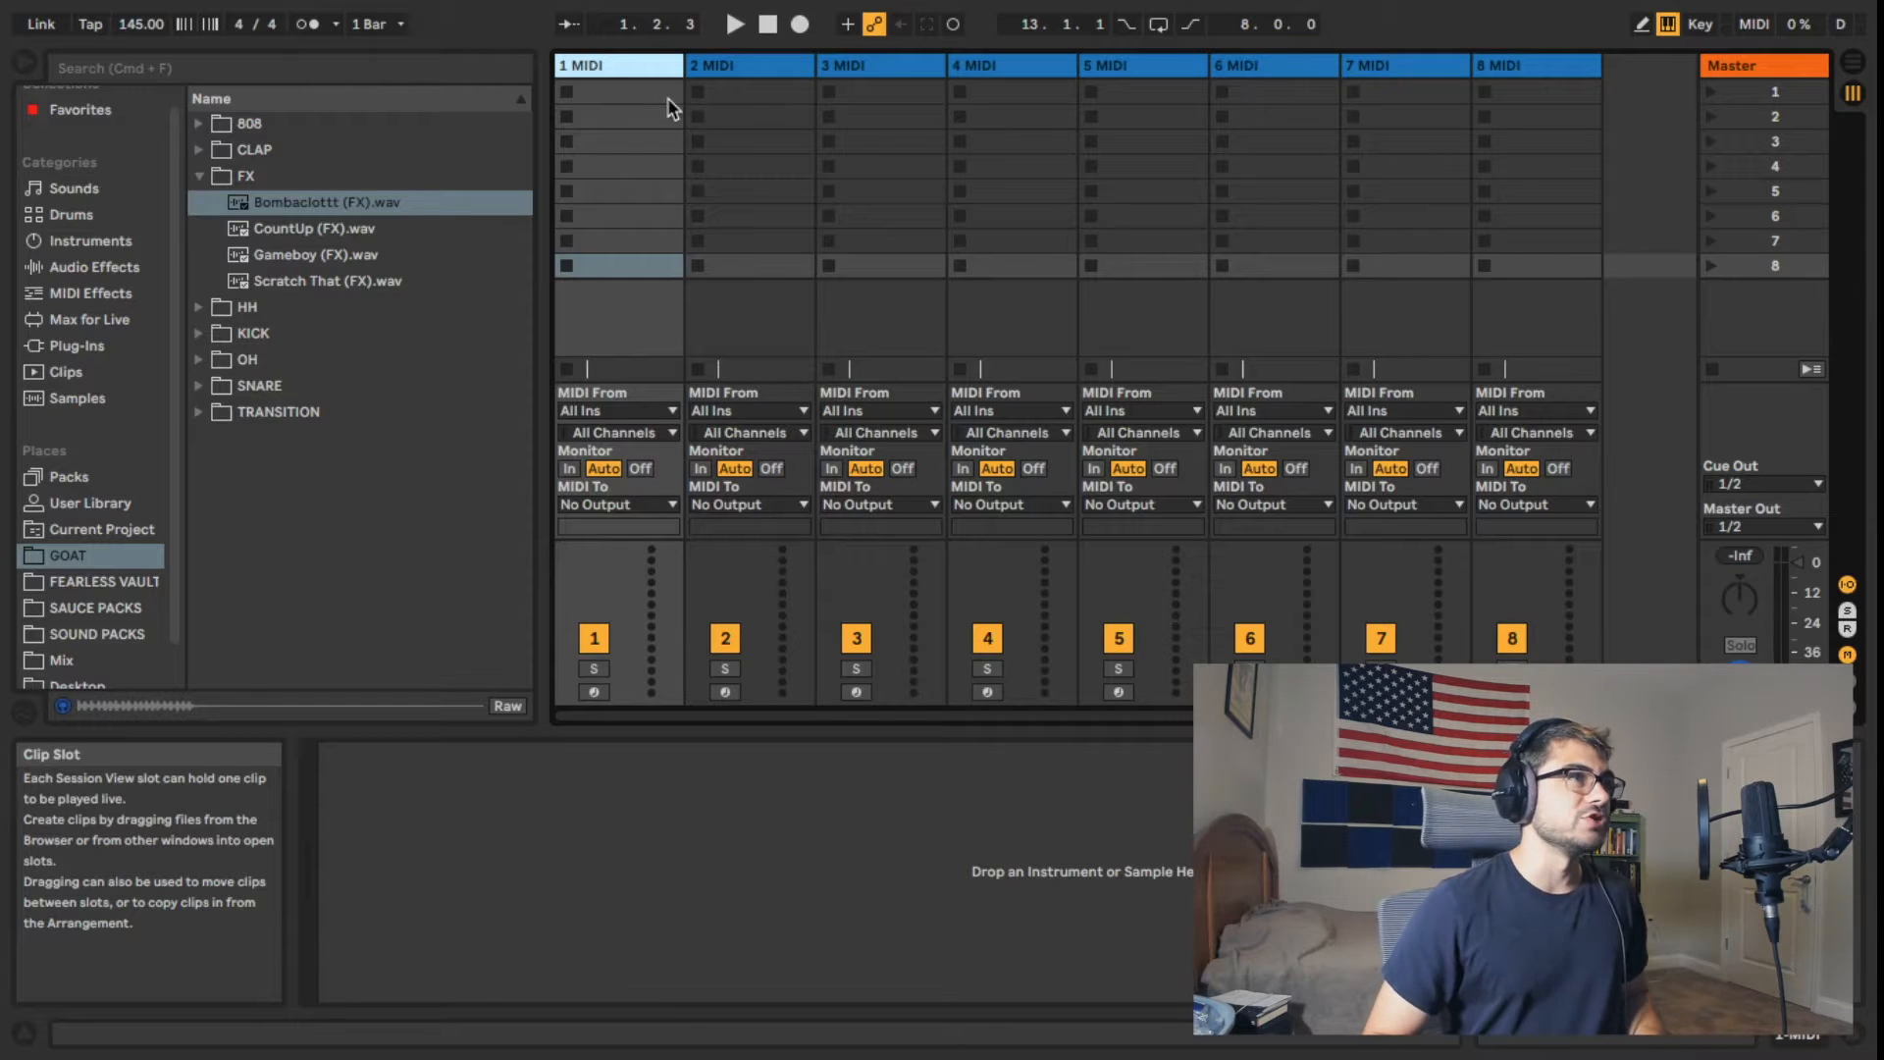
pyautogui.press('super+r')
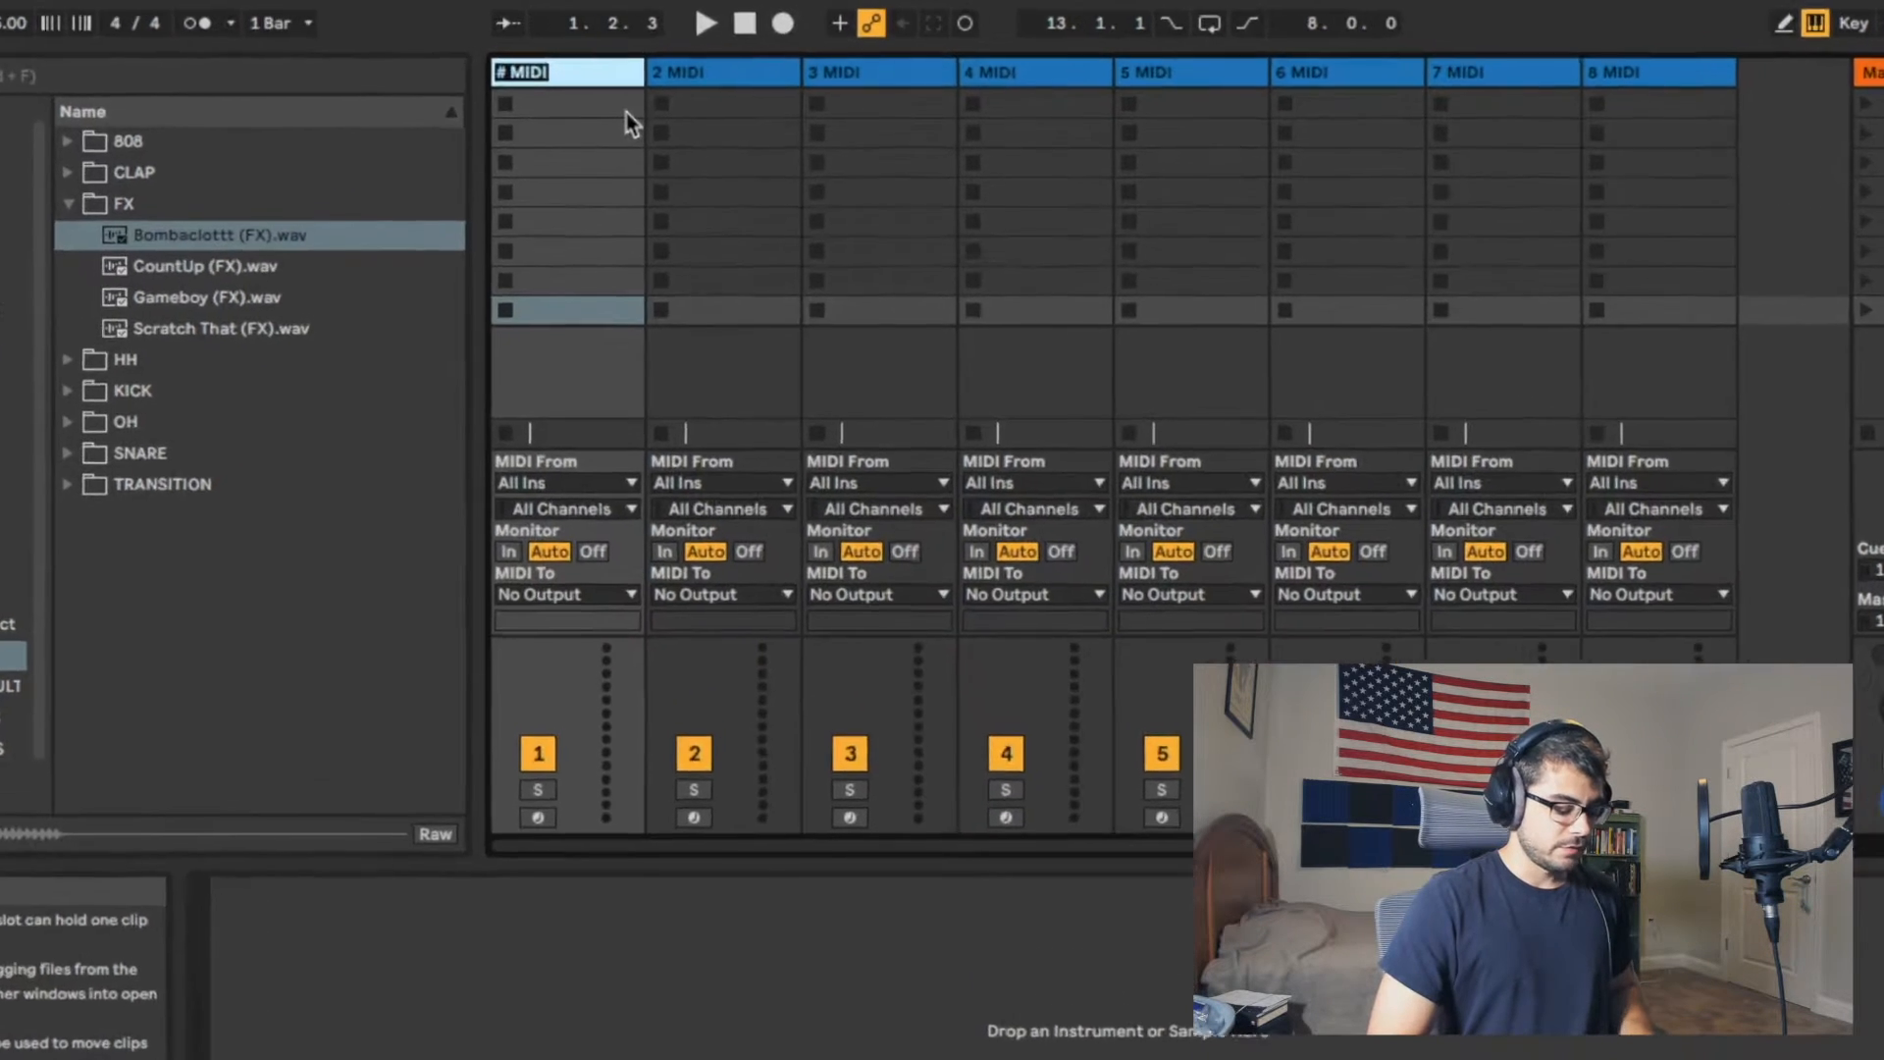
pyautogui.write('snare')
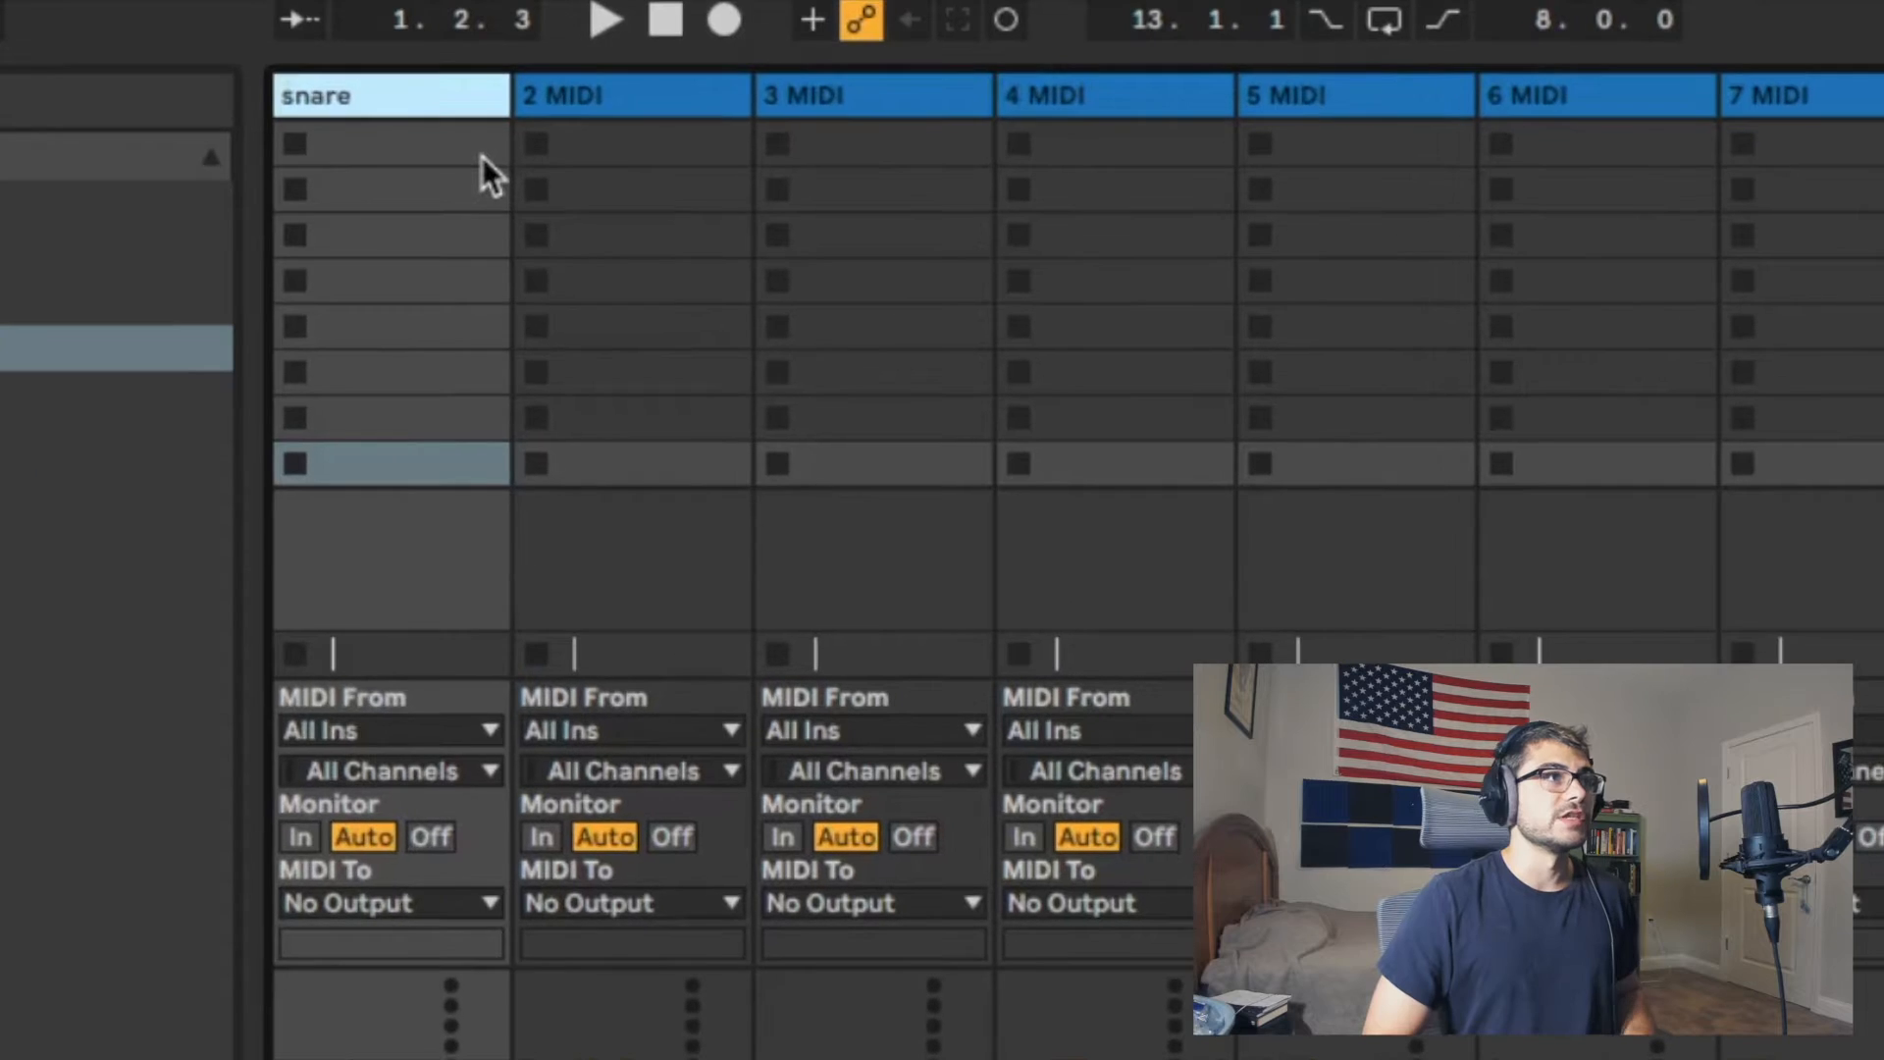
pyautogui.press('Tab')
pyautogui.write('clap')
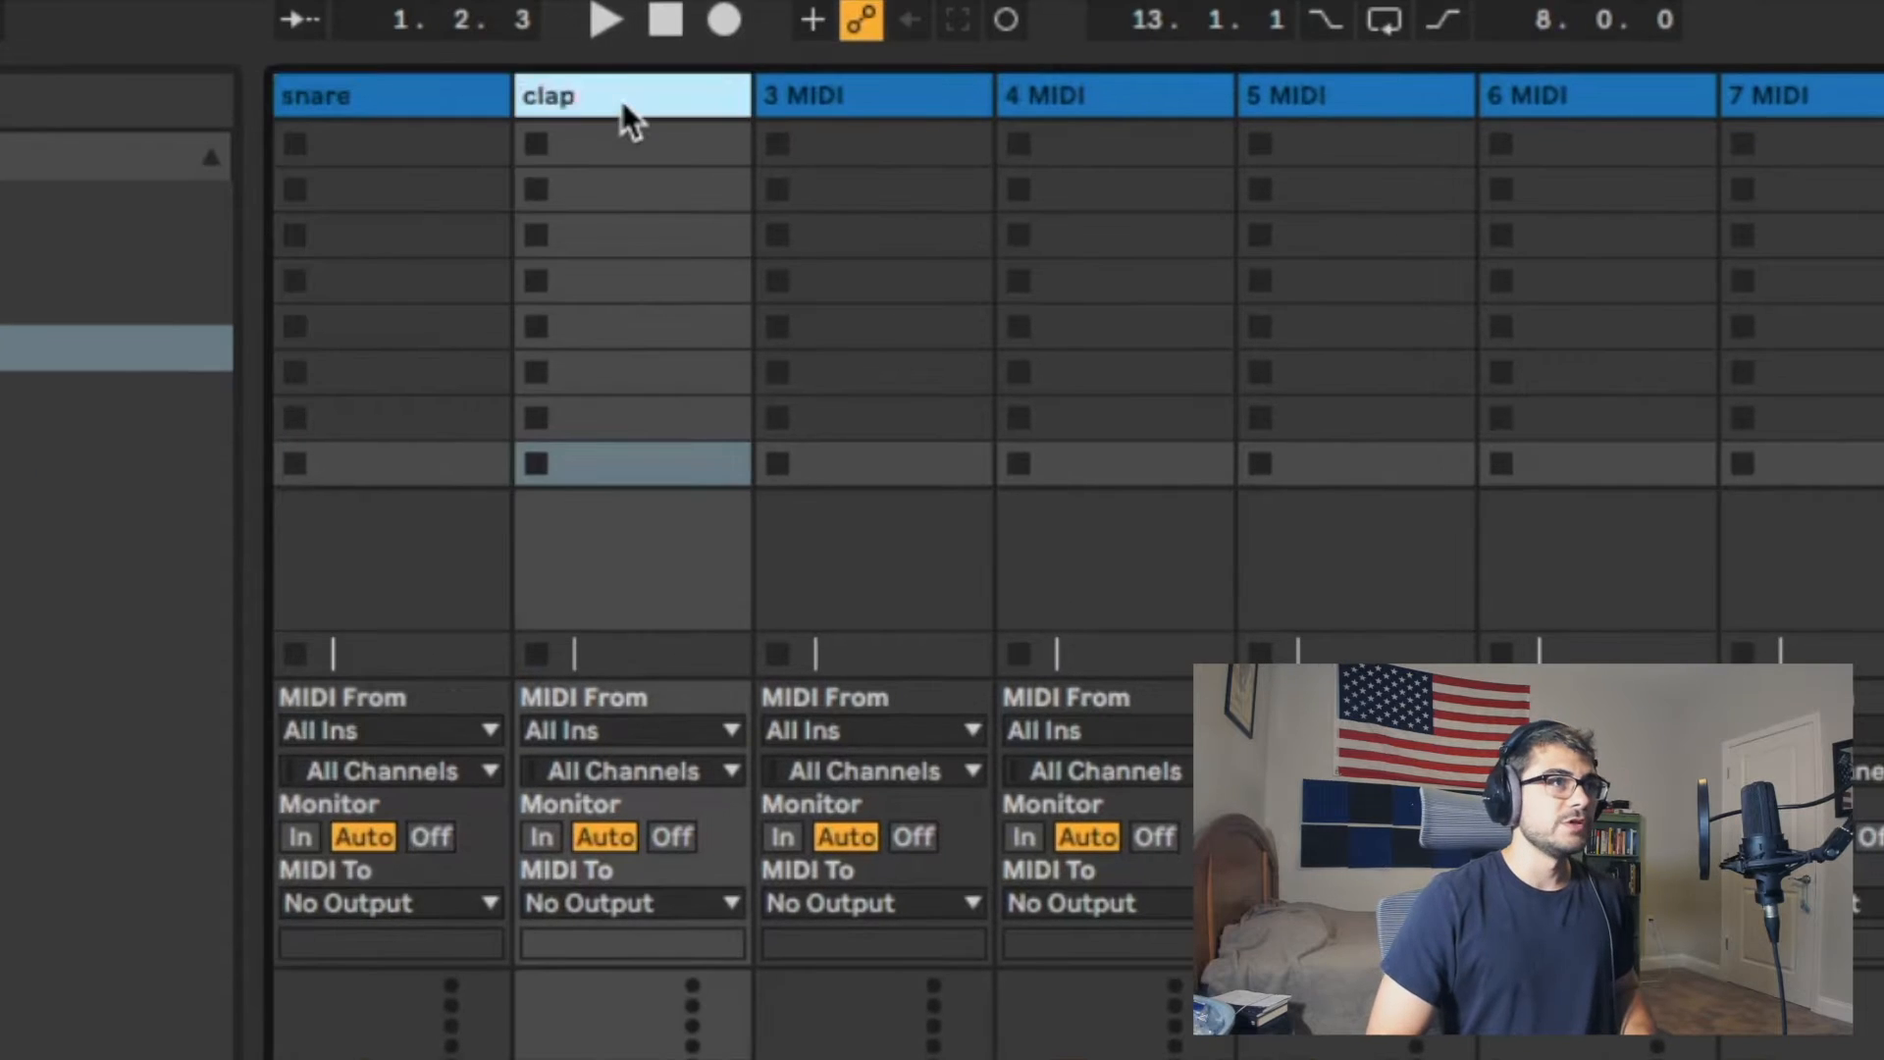
pyautogui.press('Return')
# Step: Rename the third, fourth and fifth MIDI tracks as hh, oh and perc
pyautogui.press('Tab')
pyautogui.press('Tab')
pyautogui.write('hh')
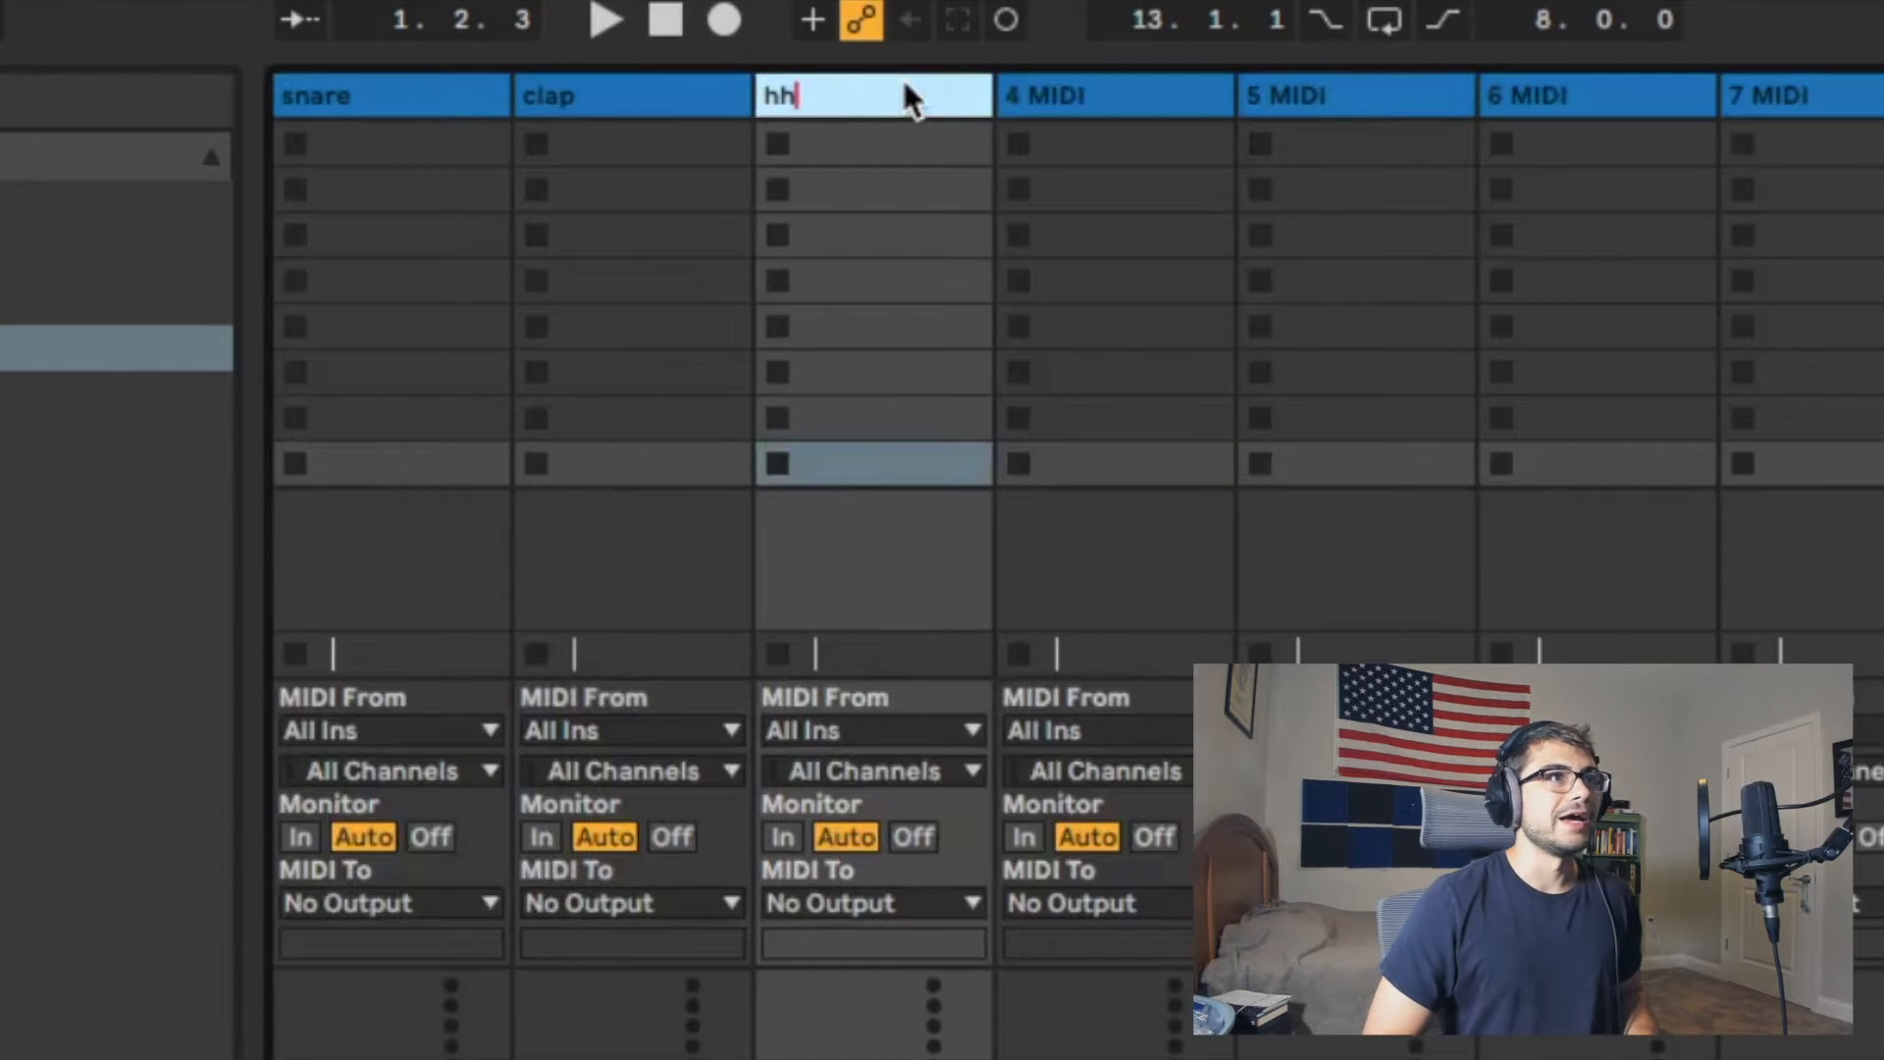
pyautogui.press('Tab')
pyautogui.write('oh')
pyautogui.press('Tab')
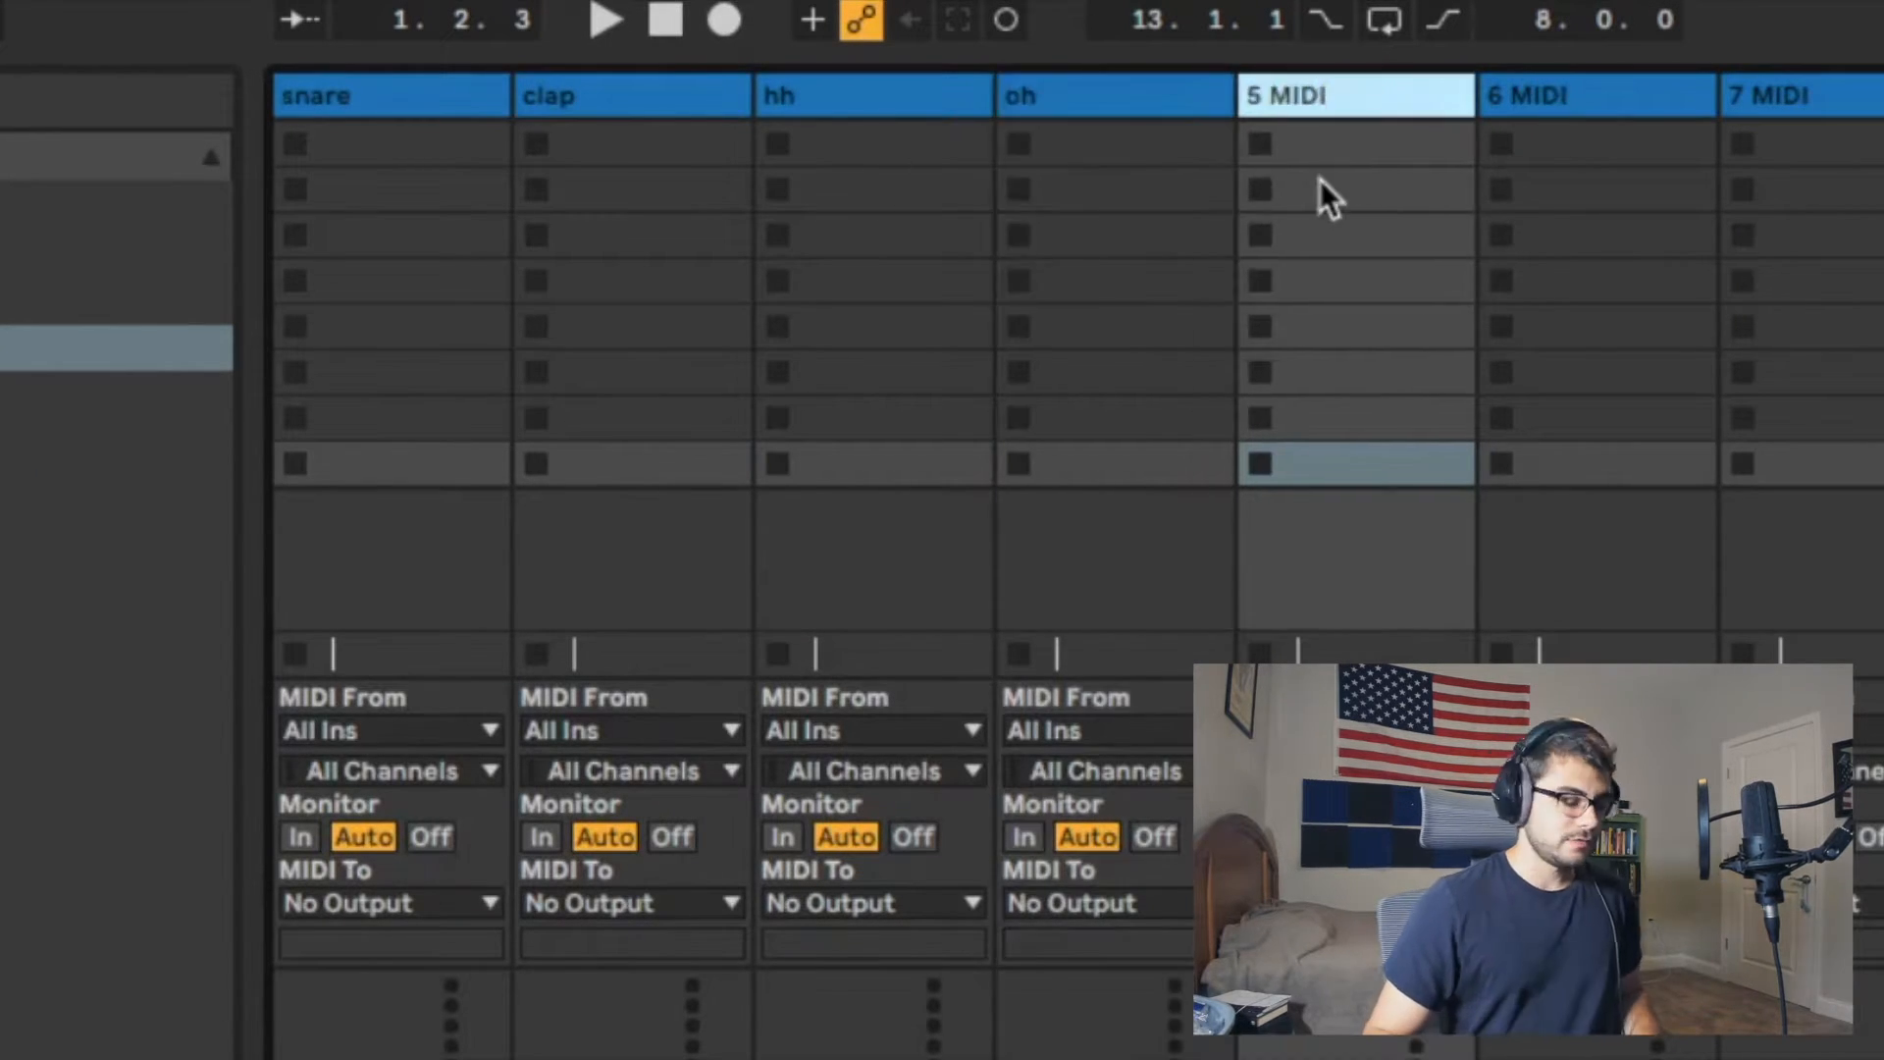
pyautogui.write('perc')
pyautogui.press('Return')
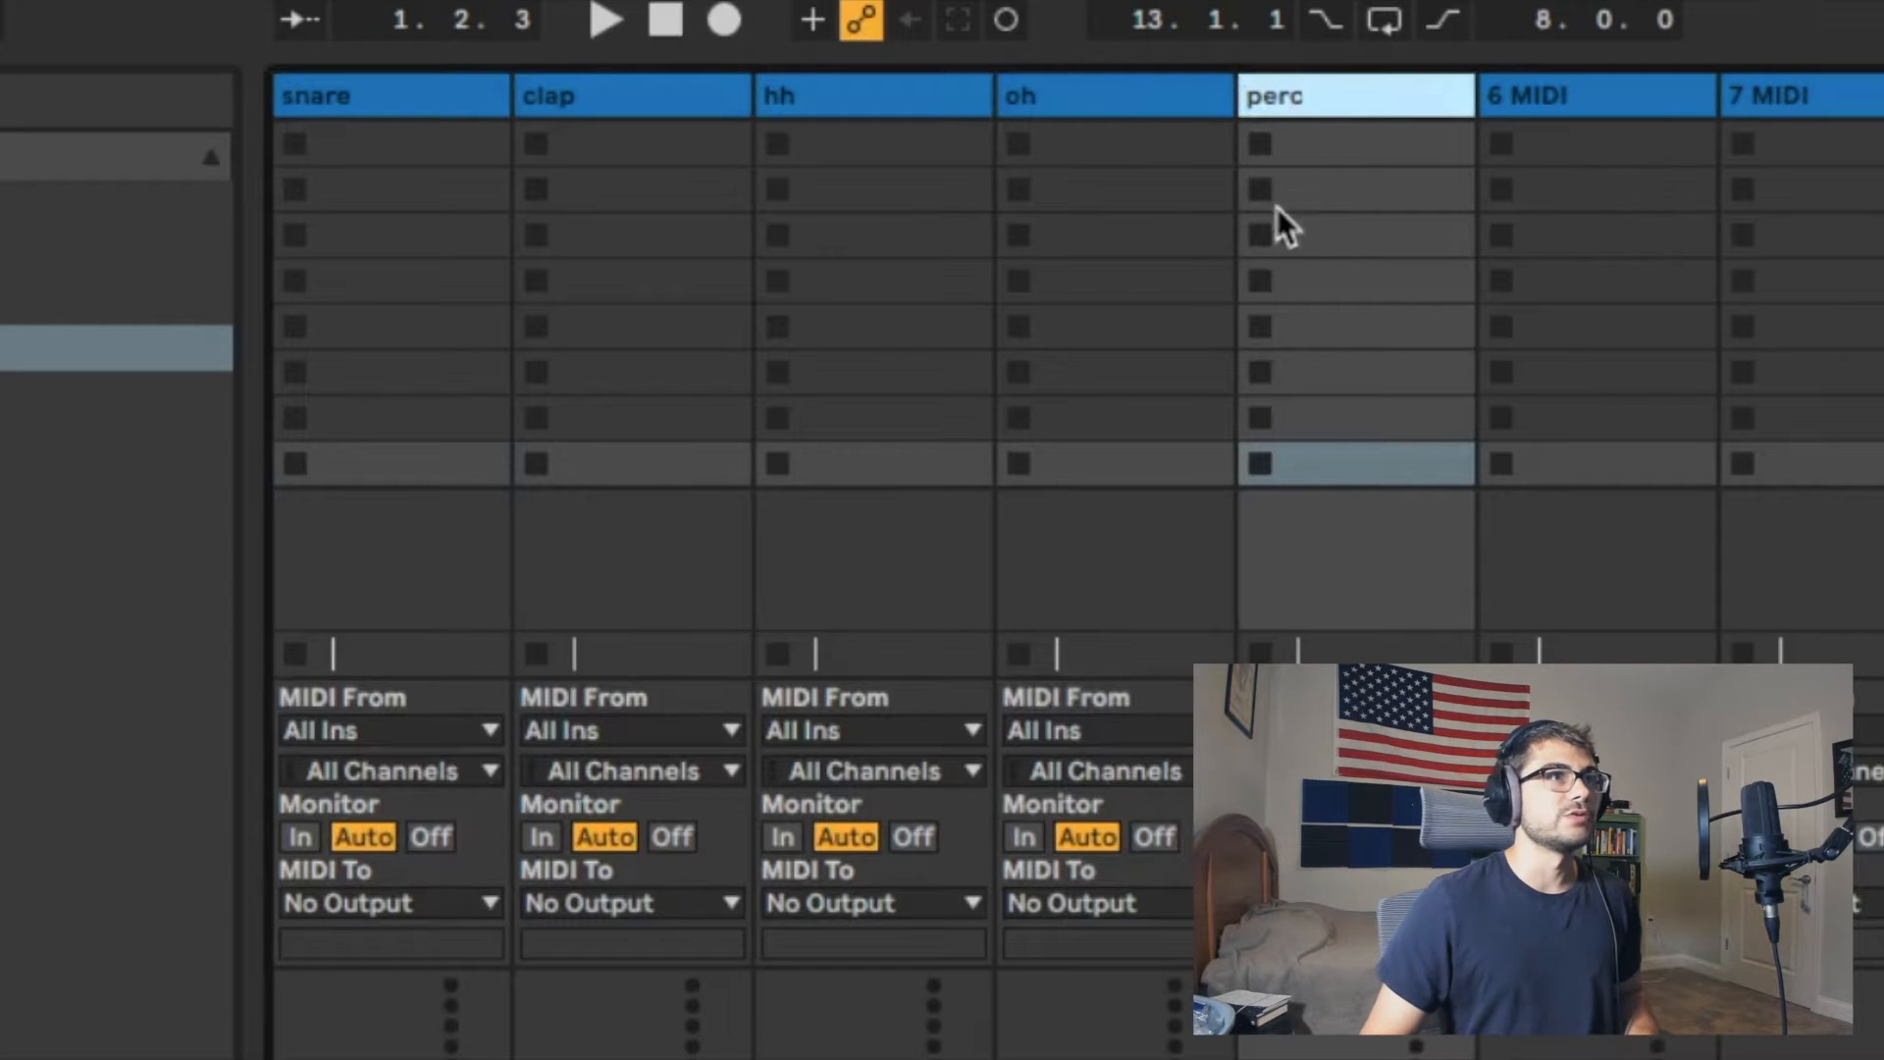
# Step: Group the five tracks from snare through perc into one group track
pyautogui.click(420, 113)
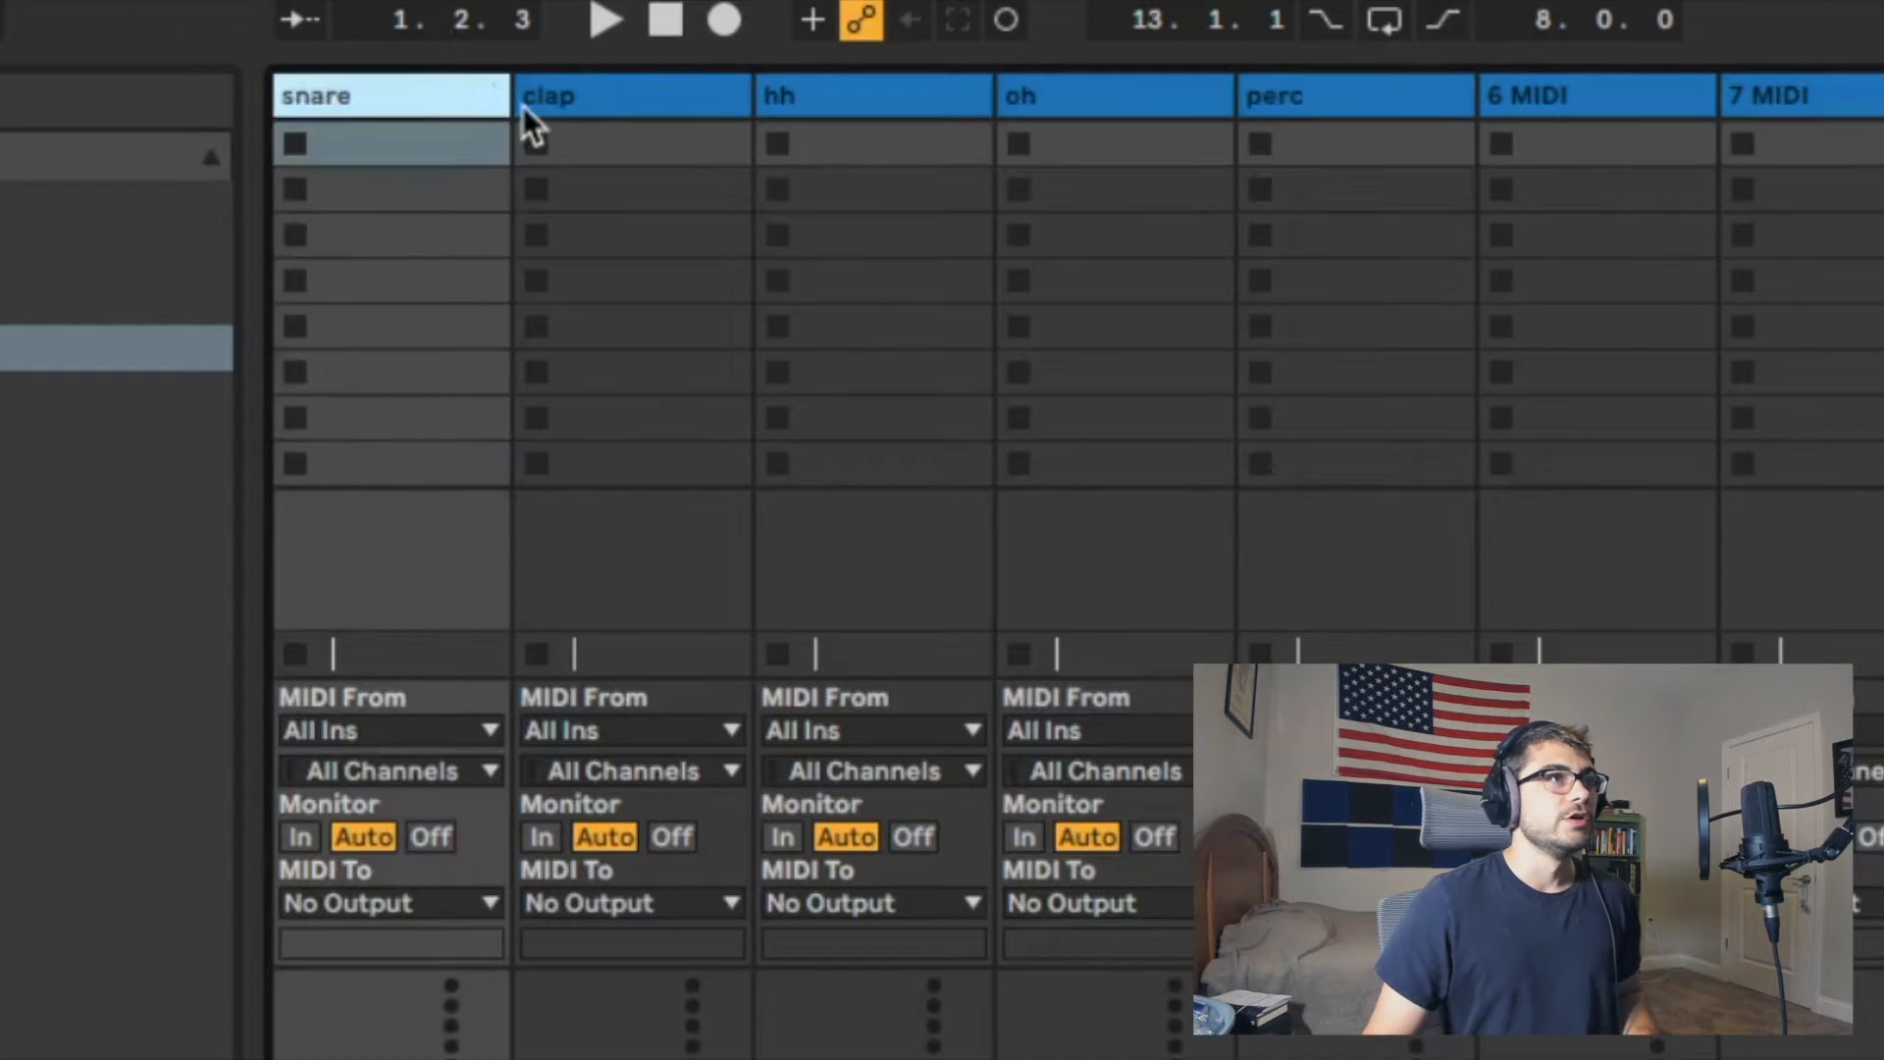
pyautogui.keyDown('shift'); pyautogui.click(1279, 93); pyautogui.keyUp('shift')
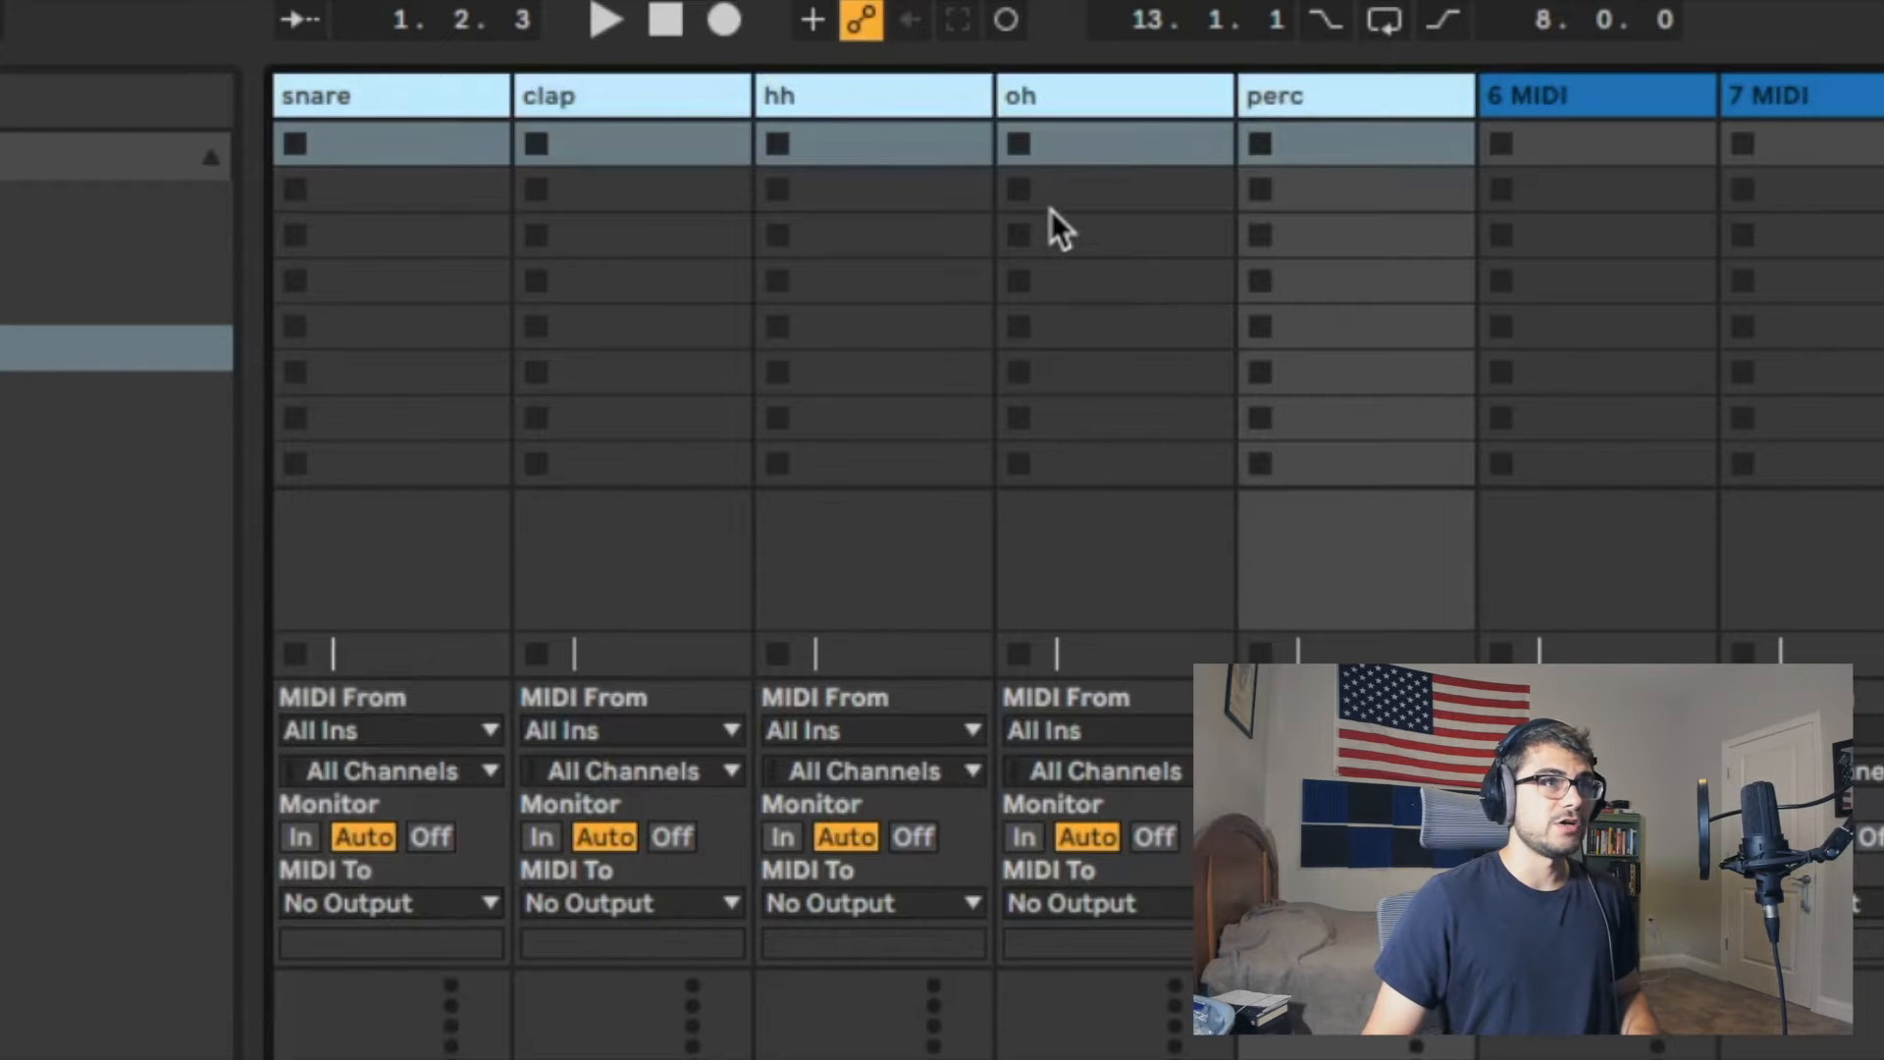
pyautogui.hotkey('ctrl', 'g')
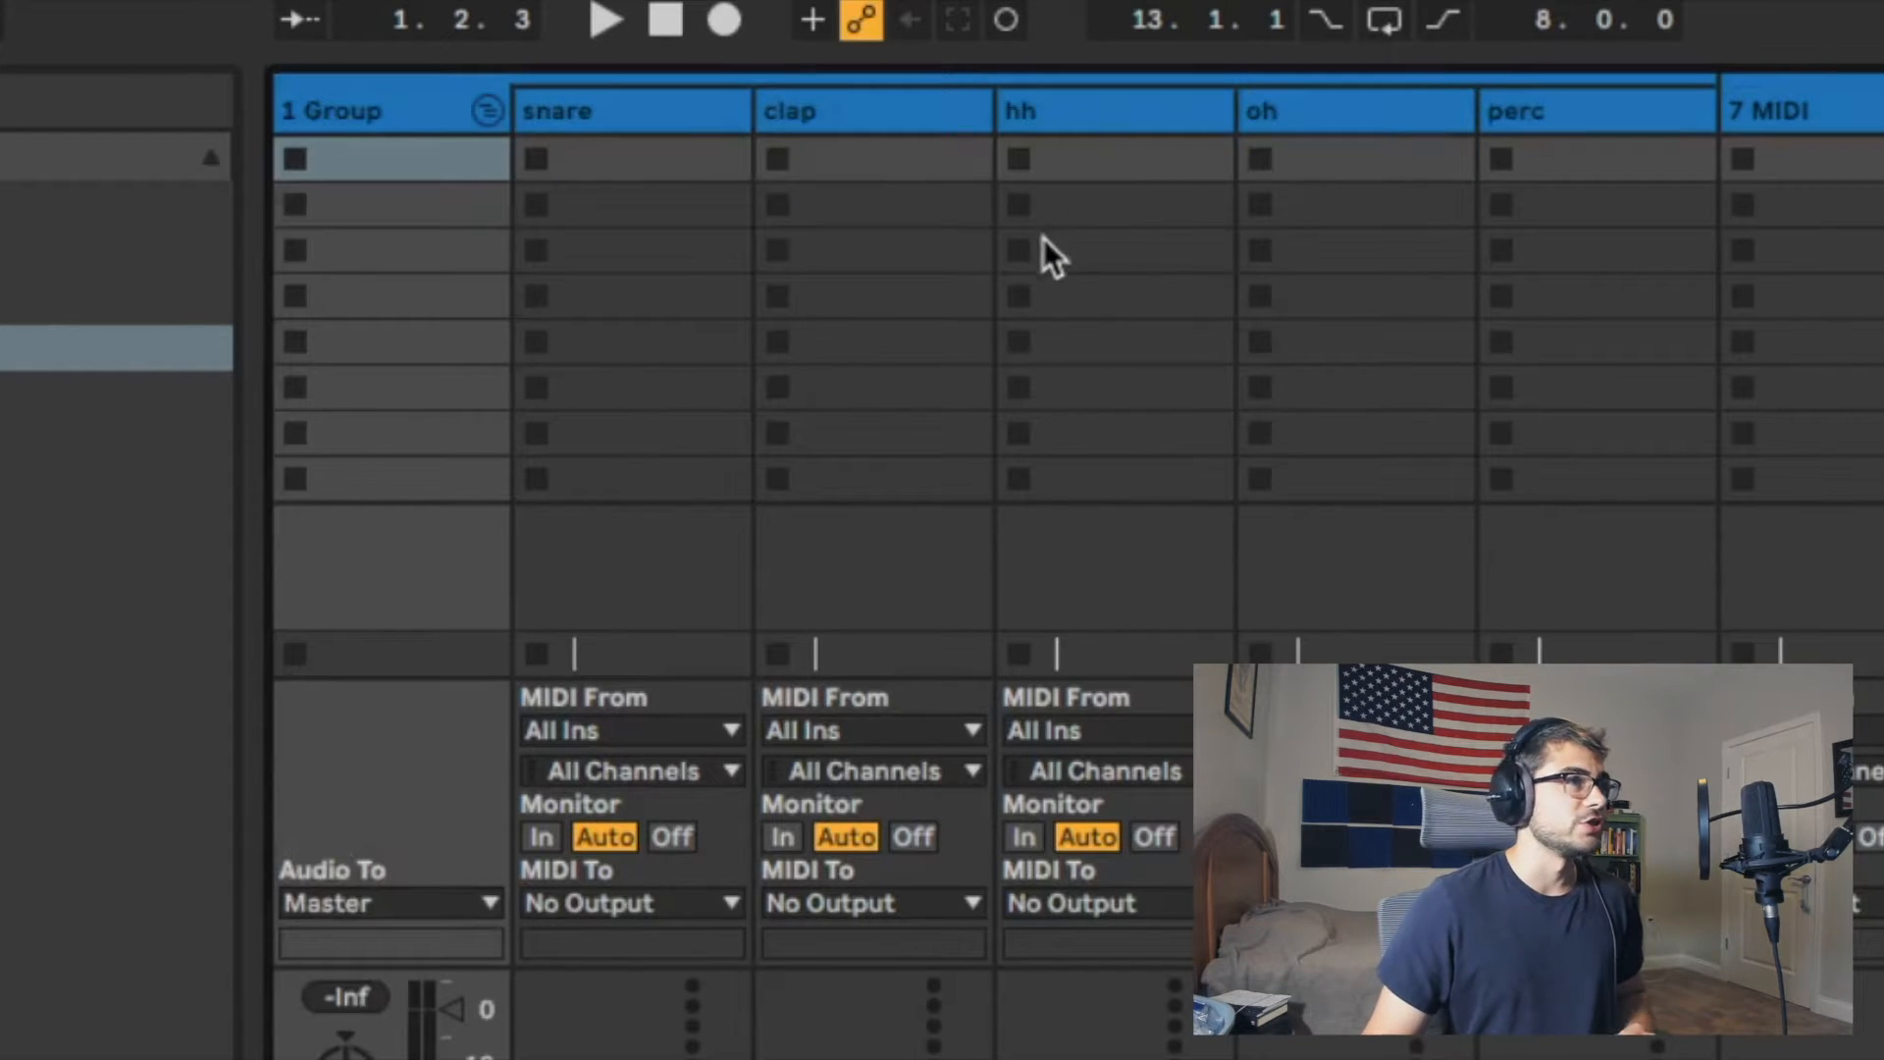
pyautogui.click(451, 130)
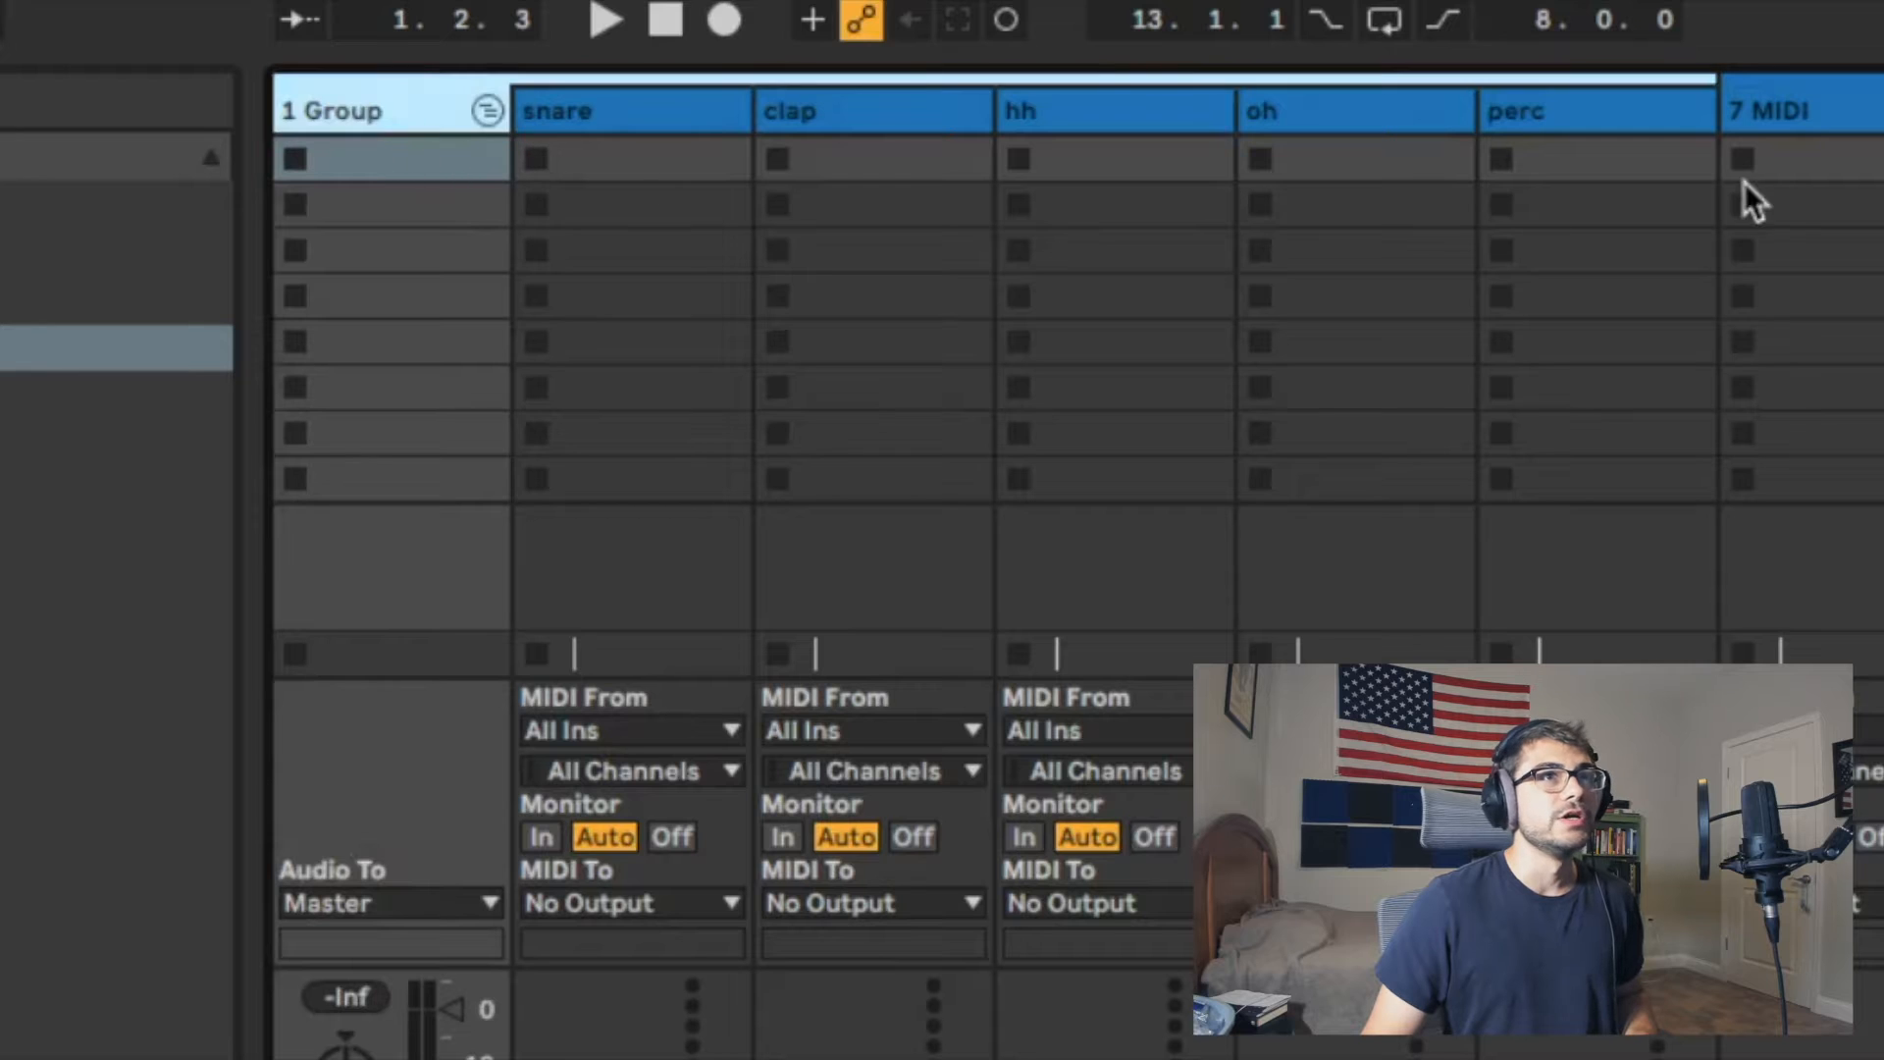
# Step: Colour the snare, clap, hh, oh and perc tracks inside the group bright cyan
pyautogui.click(628, 157)
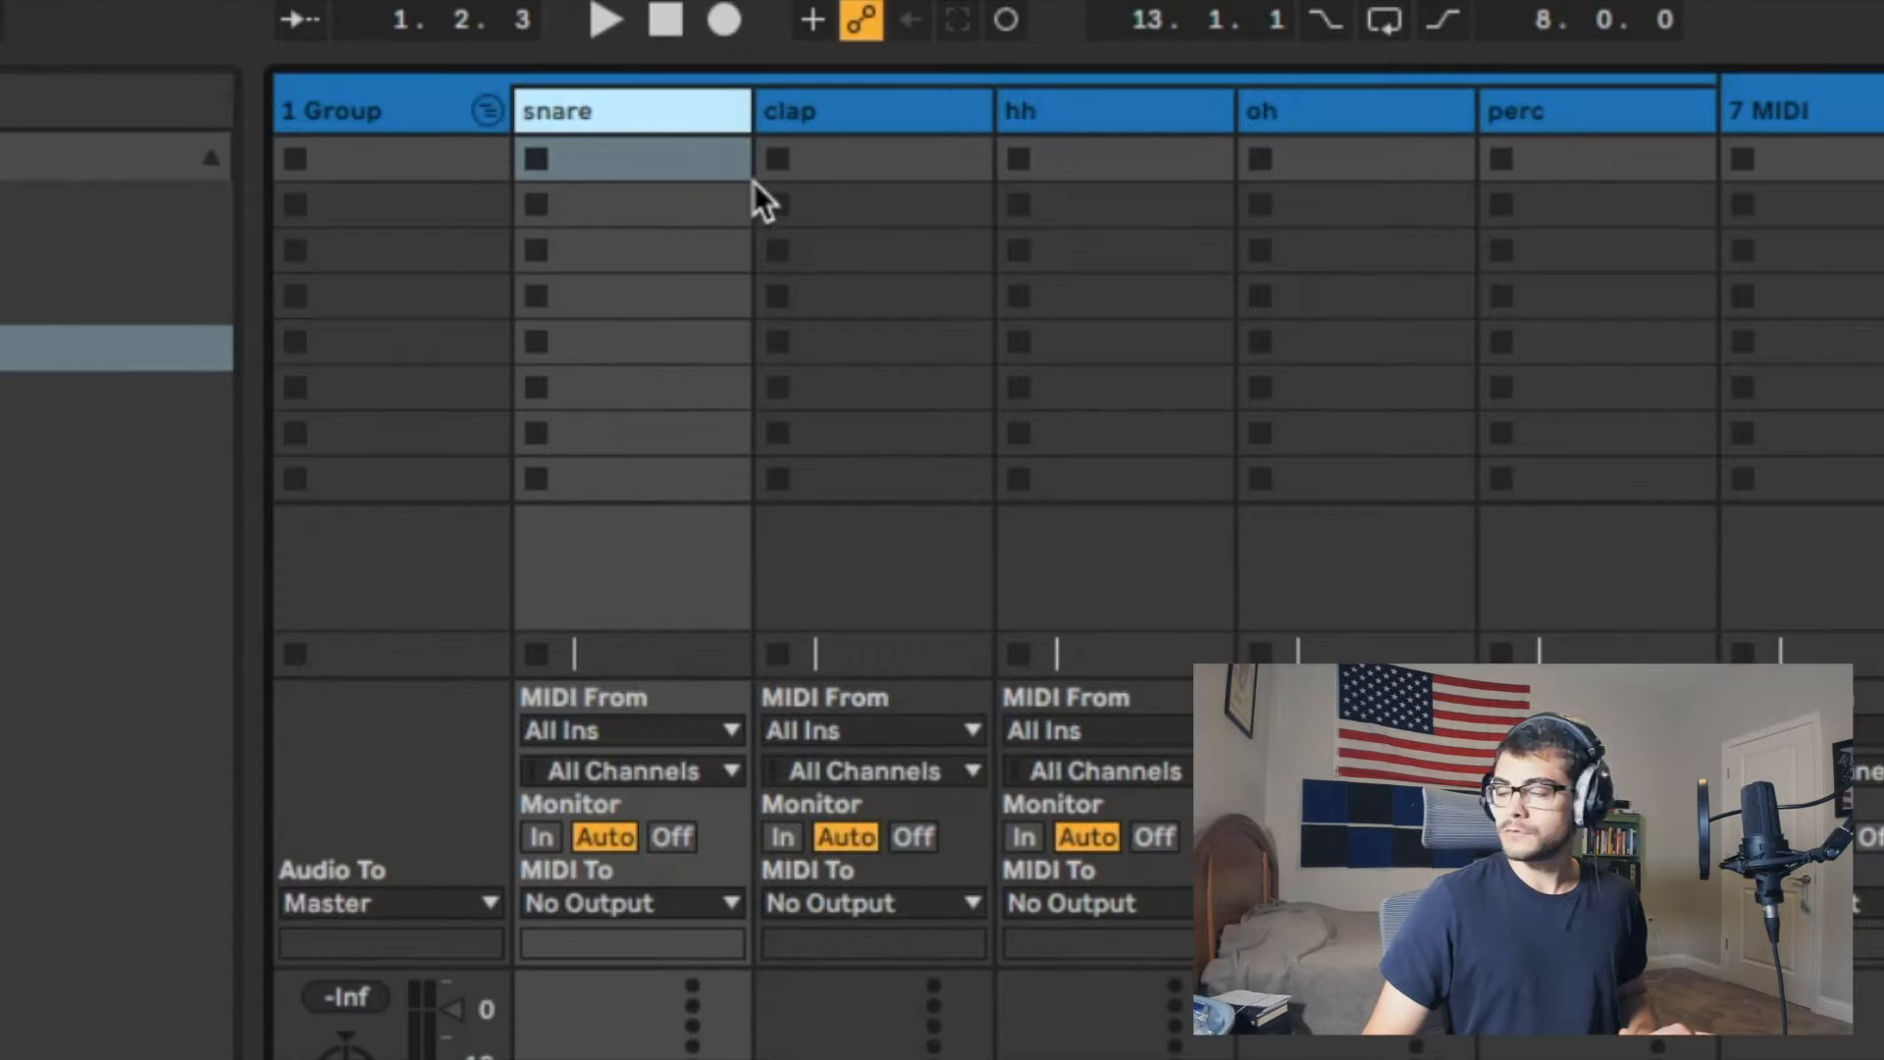
pyautogui.keyDown('shift'); pyautogui.click(840, 116); pyautogui.keyUp('shift')
pyautogui.keyDown('shift'); pyautogui.click(1071, 113); pyautogui.keyUp('shift')
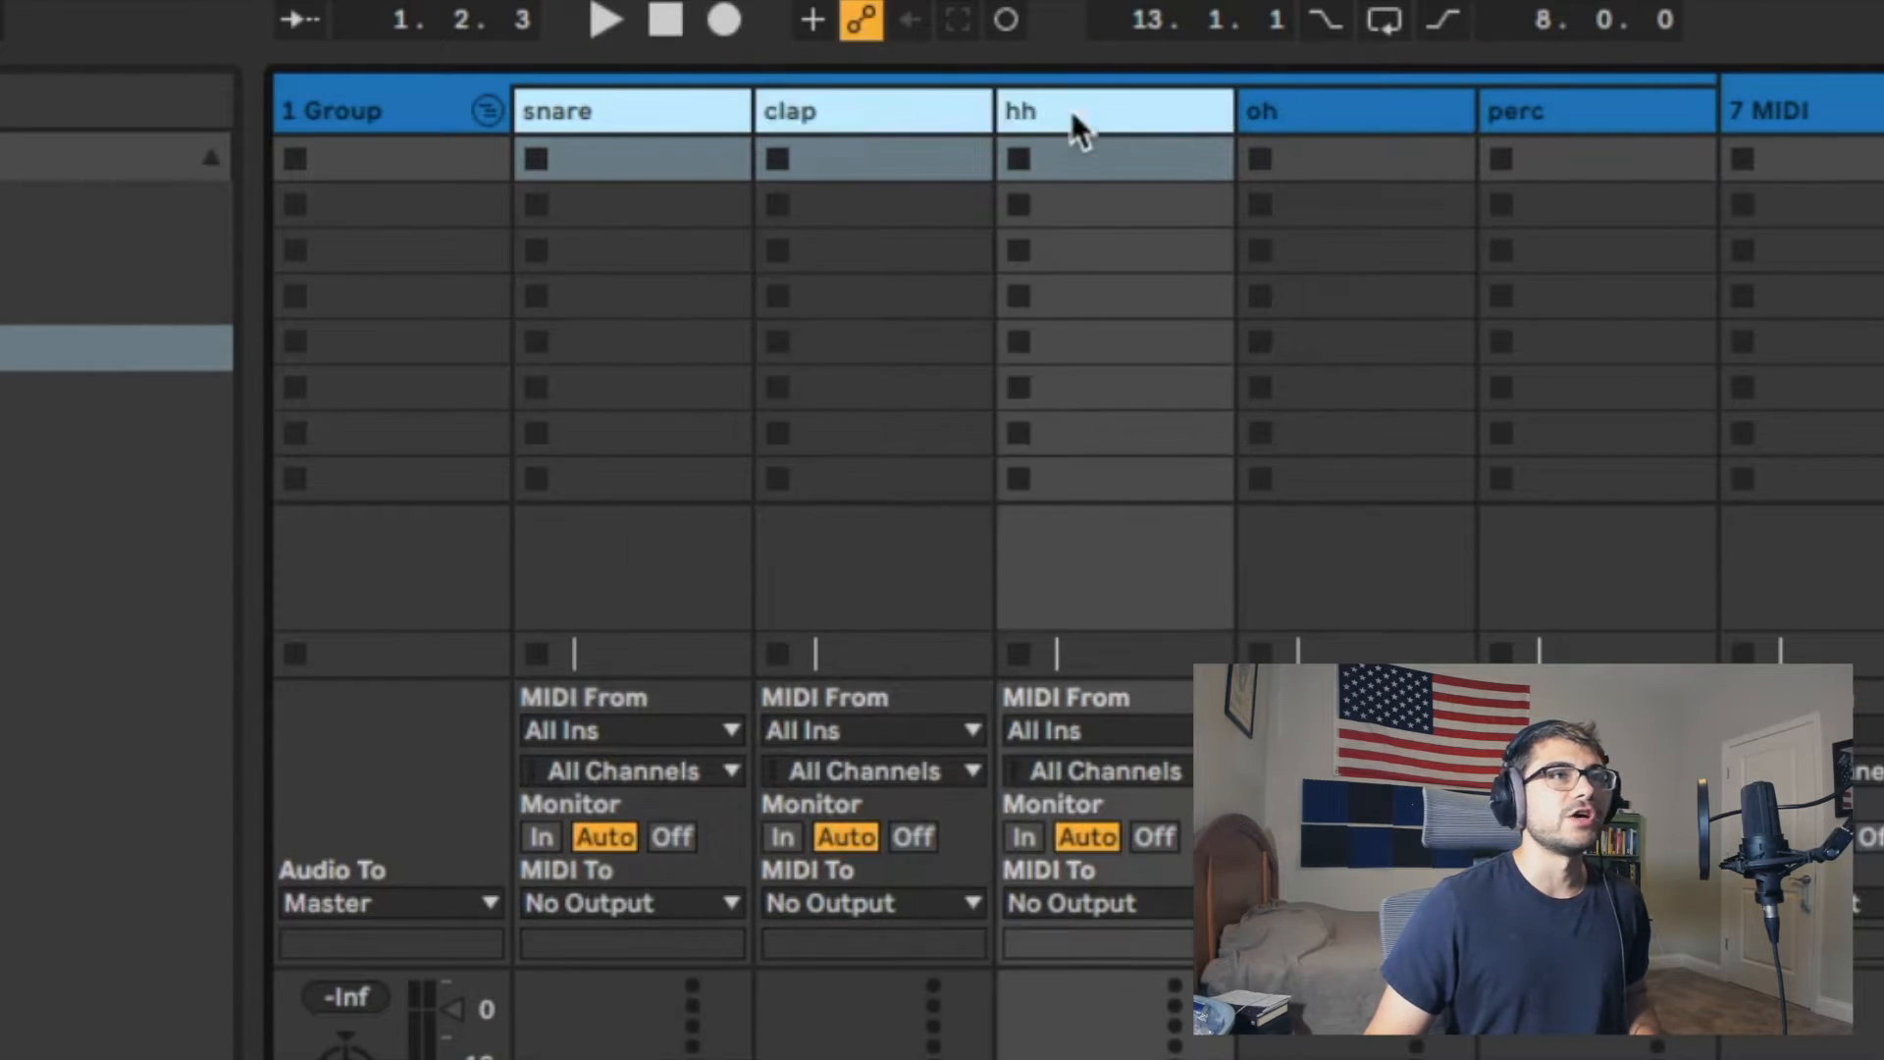
pyautogui.keyDown('shift'); pyautogui.click(1275, 108); pyautogui.keyUp('shift')
pyautogui.keyDown('shift'); pyautogui.click(1536, 111); pyautogui.keyUp('shift')
pyautogui.rightClick(1362, 116)
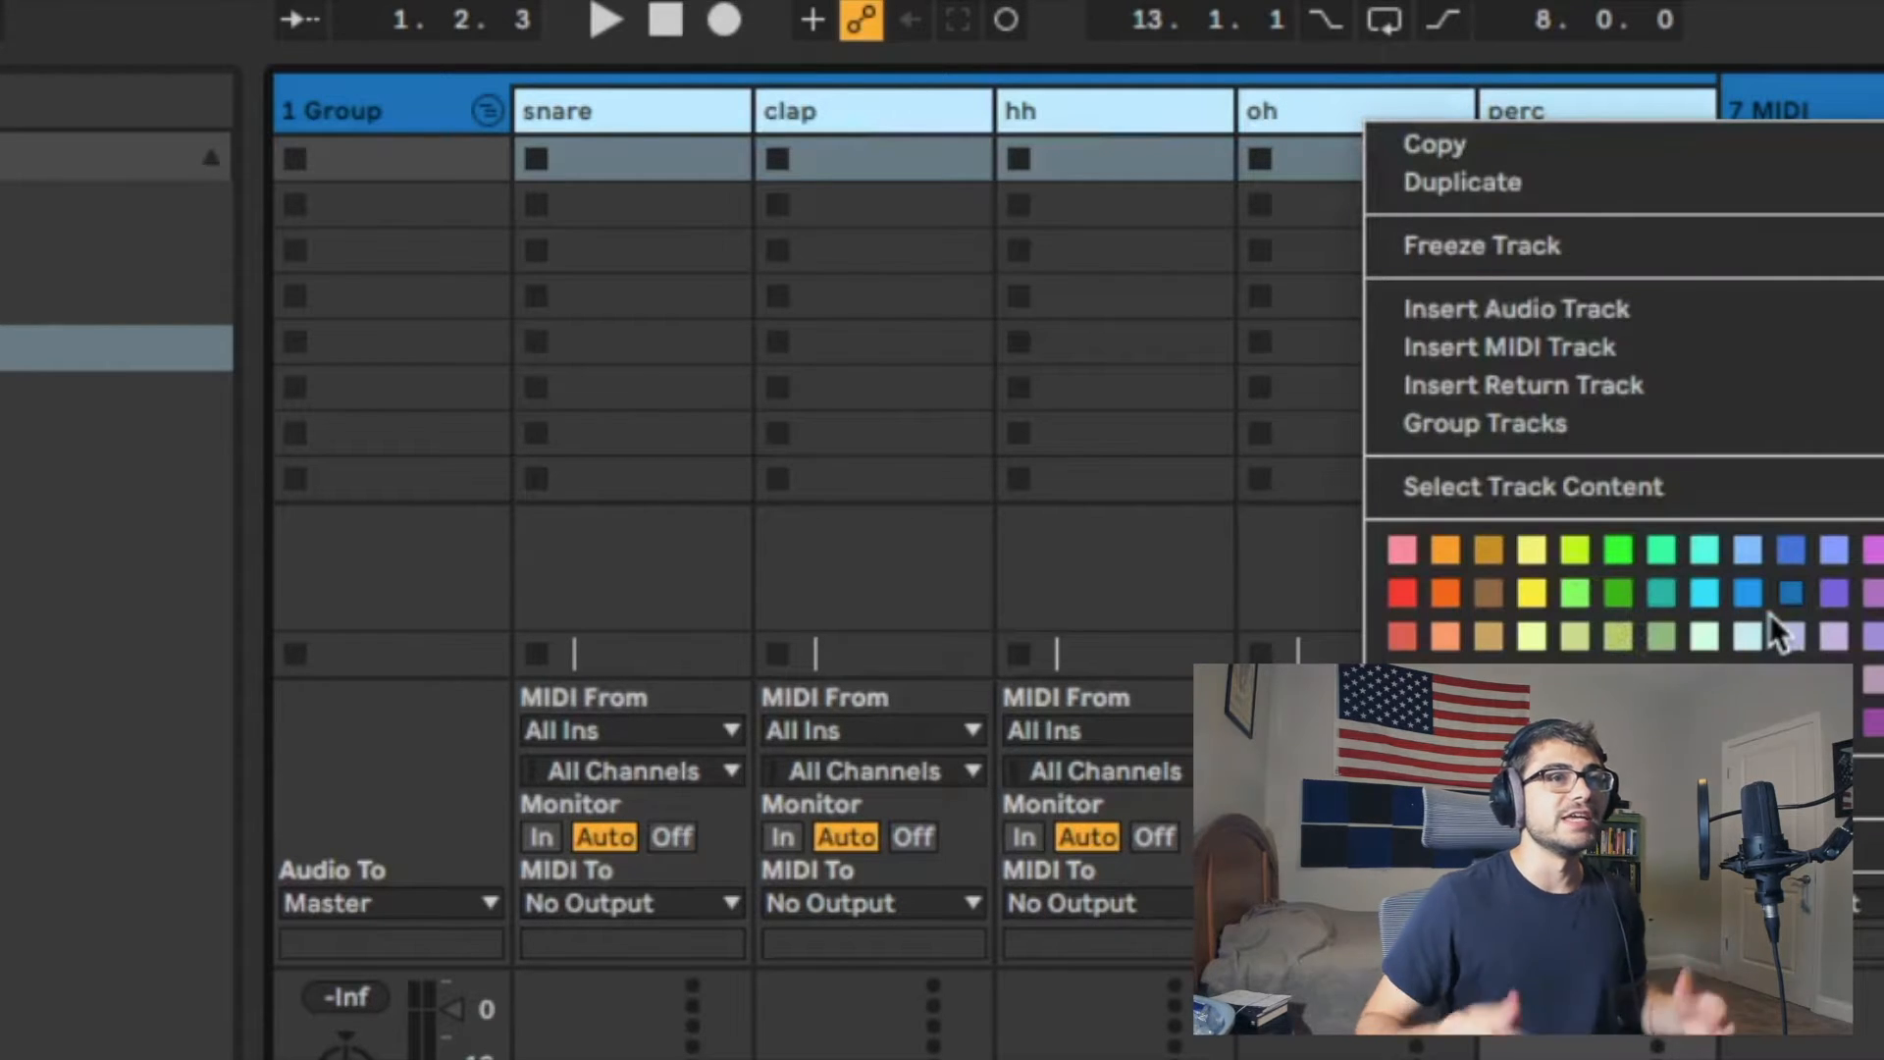
pyautogui.click(1704, 592)
# Step: Rename the group track that holds the five percussion tracks as drums
pyautogui.click(571, 126)
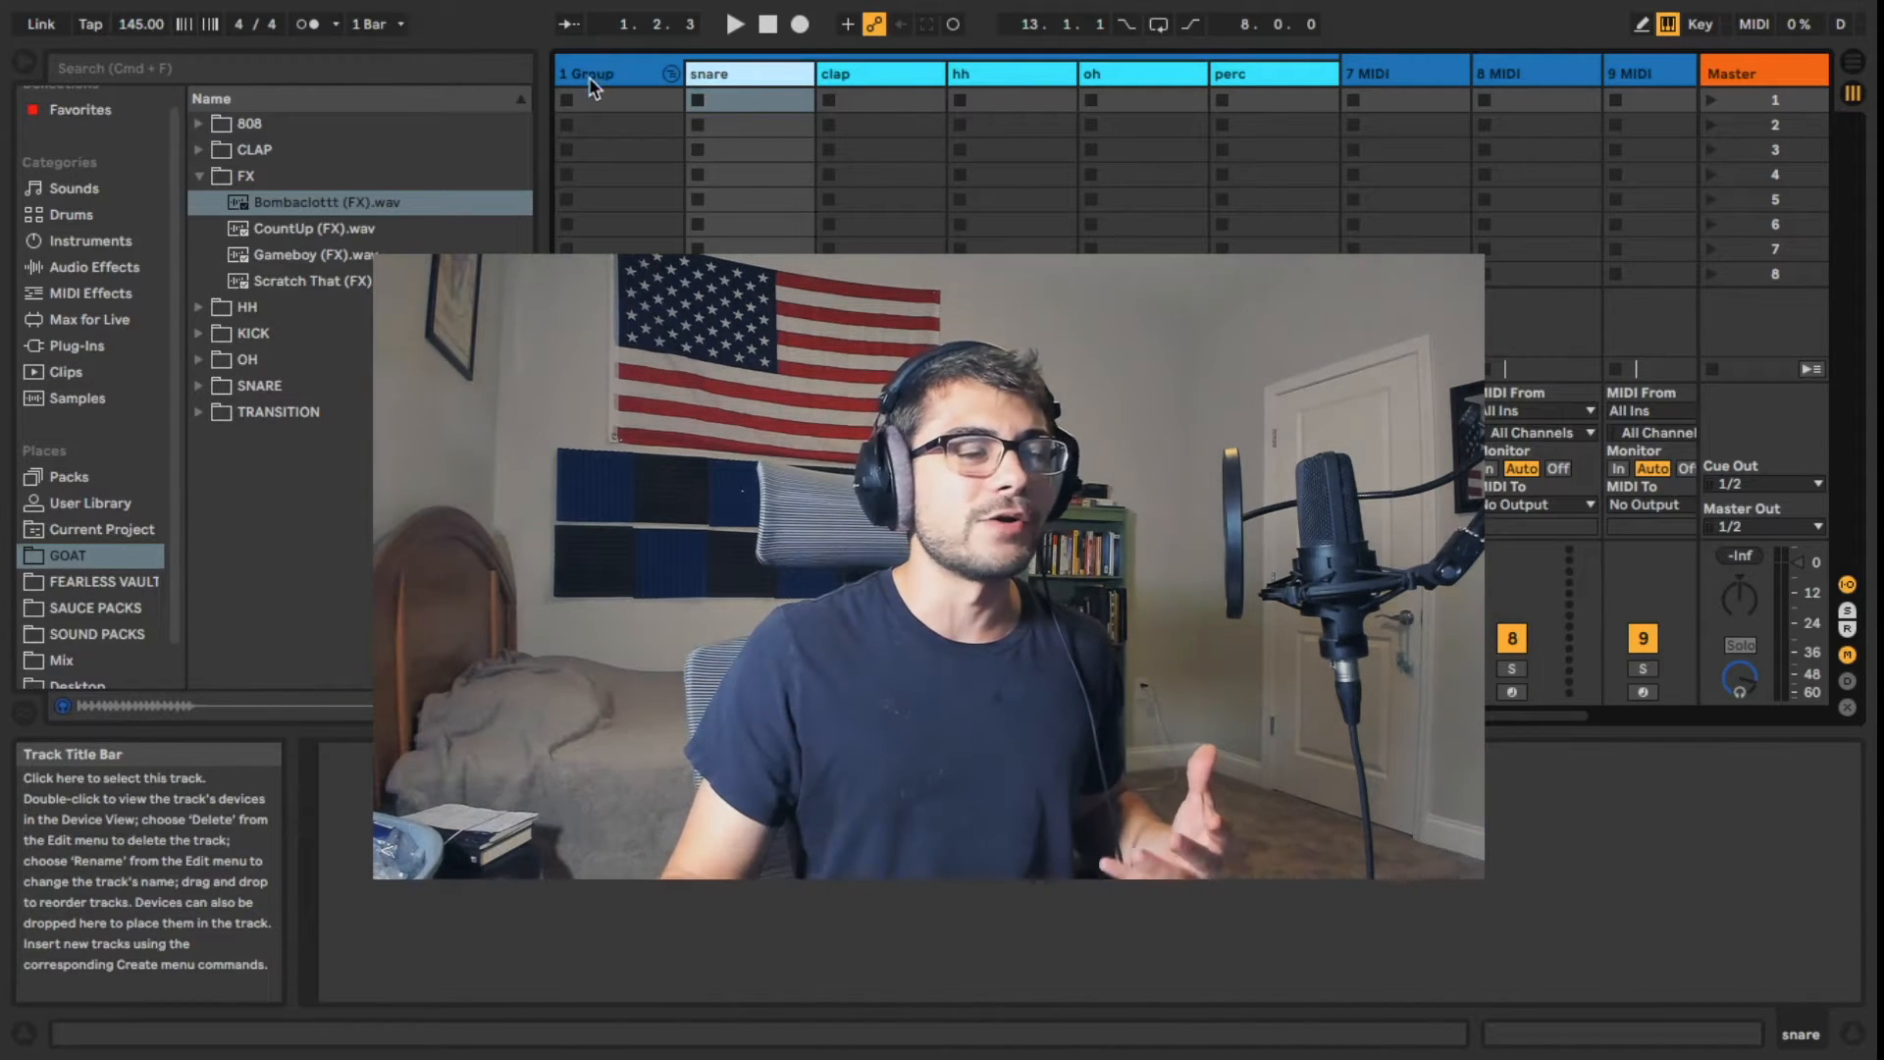
pyautogui.click(589, 75)
pyautogui.rightClick(586, 74)
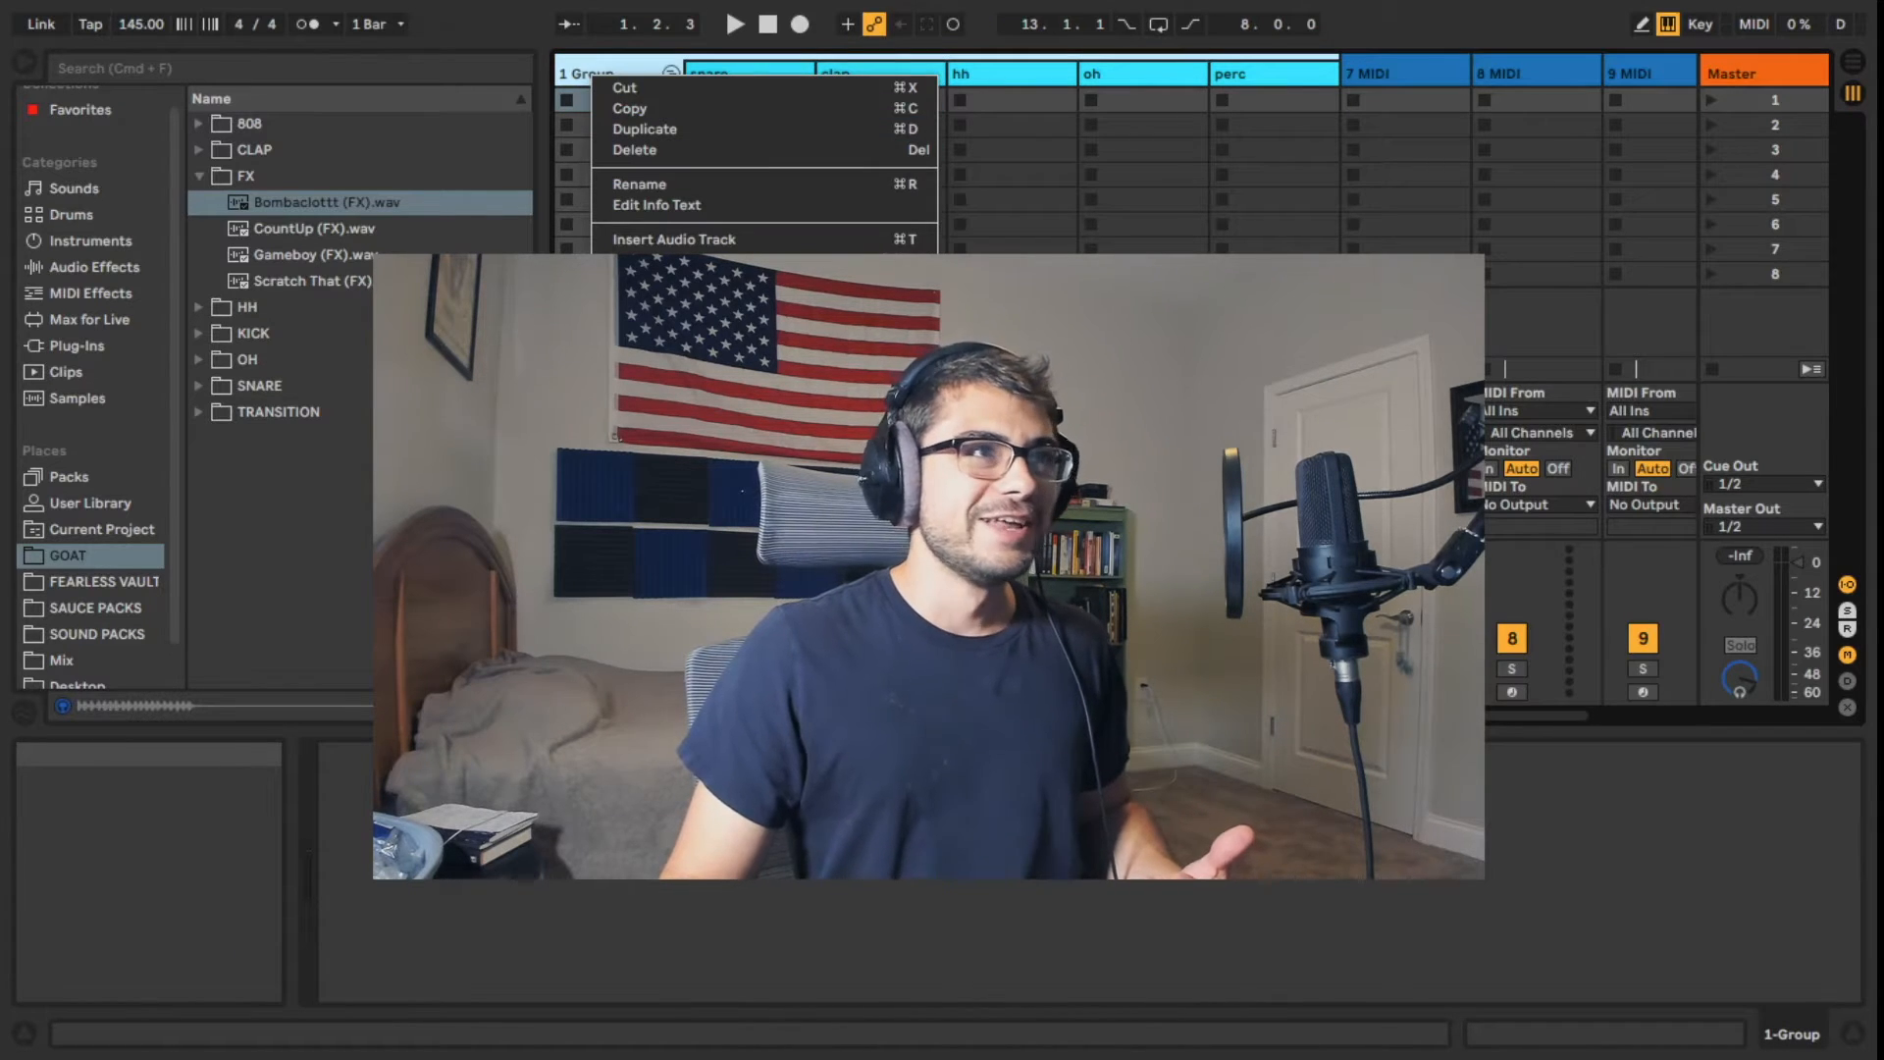
pyautogui.click(715, 182)
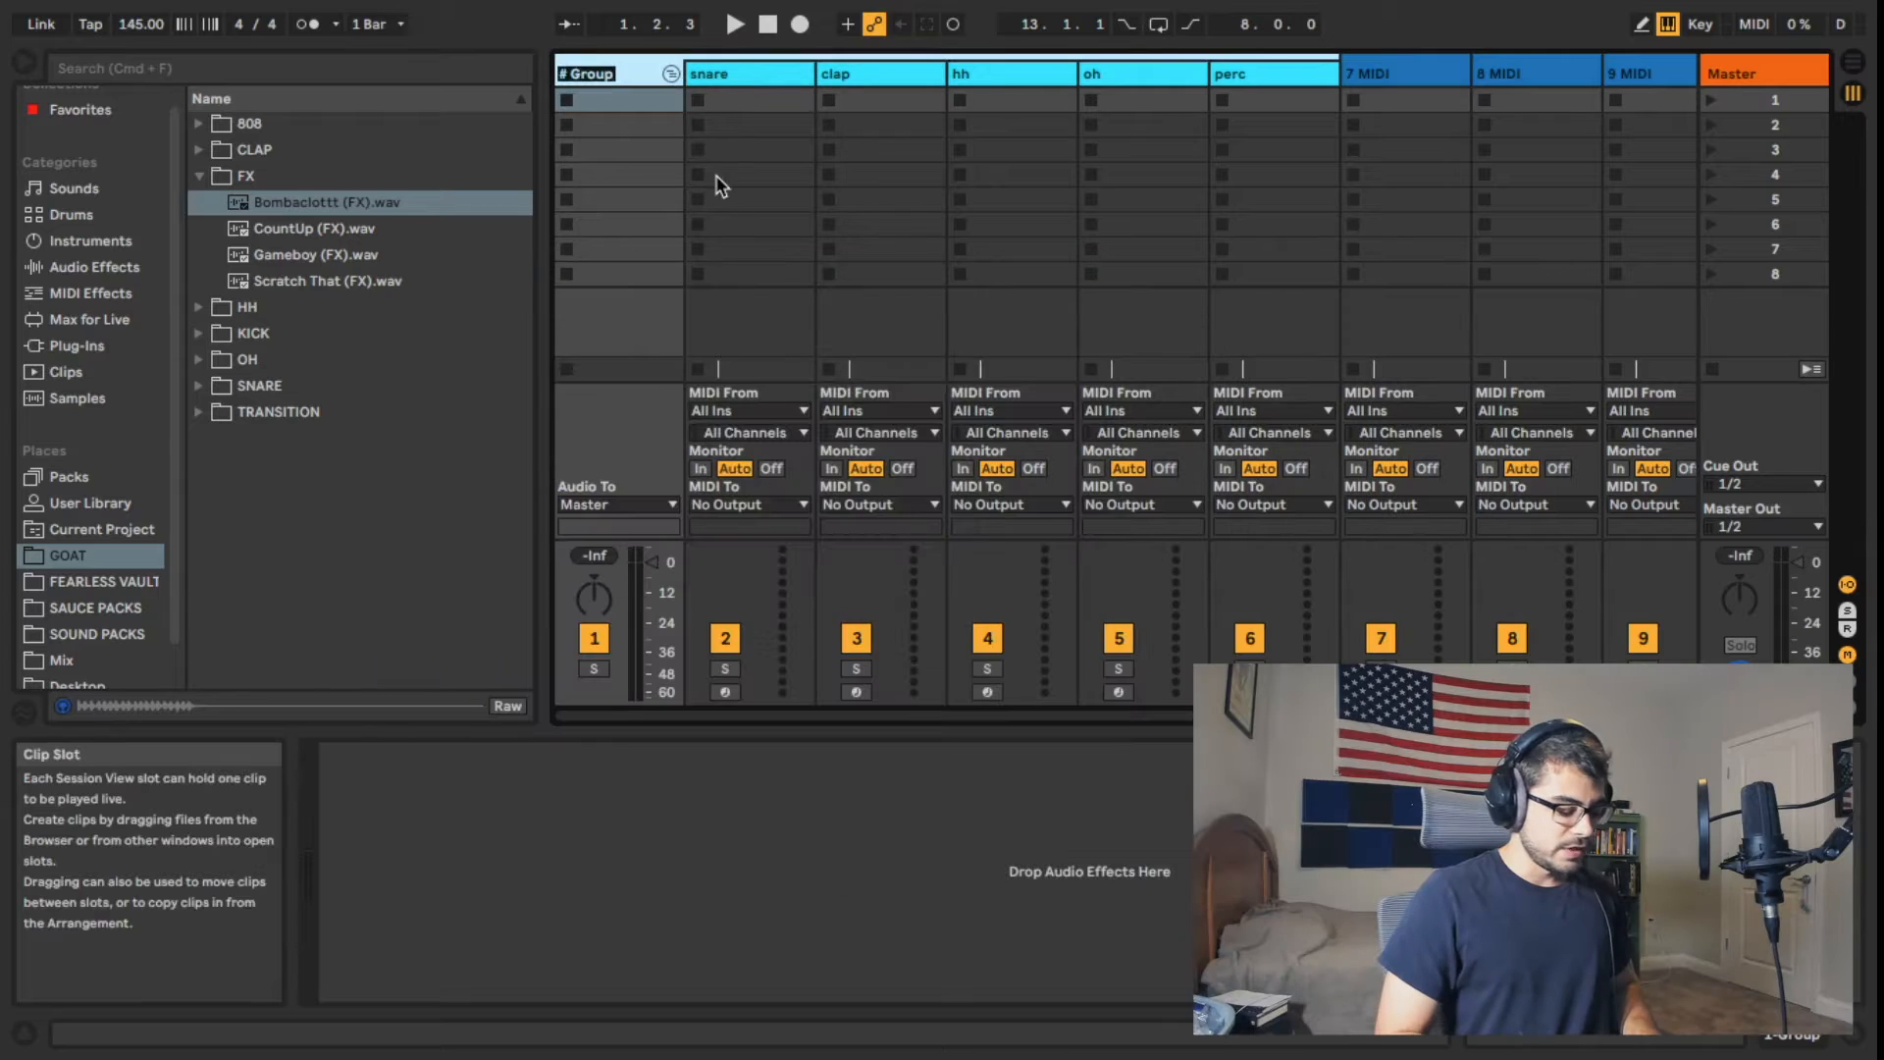
pyautogui.write('drums')
pyautogui.press('Return')
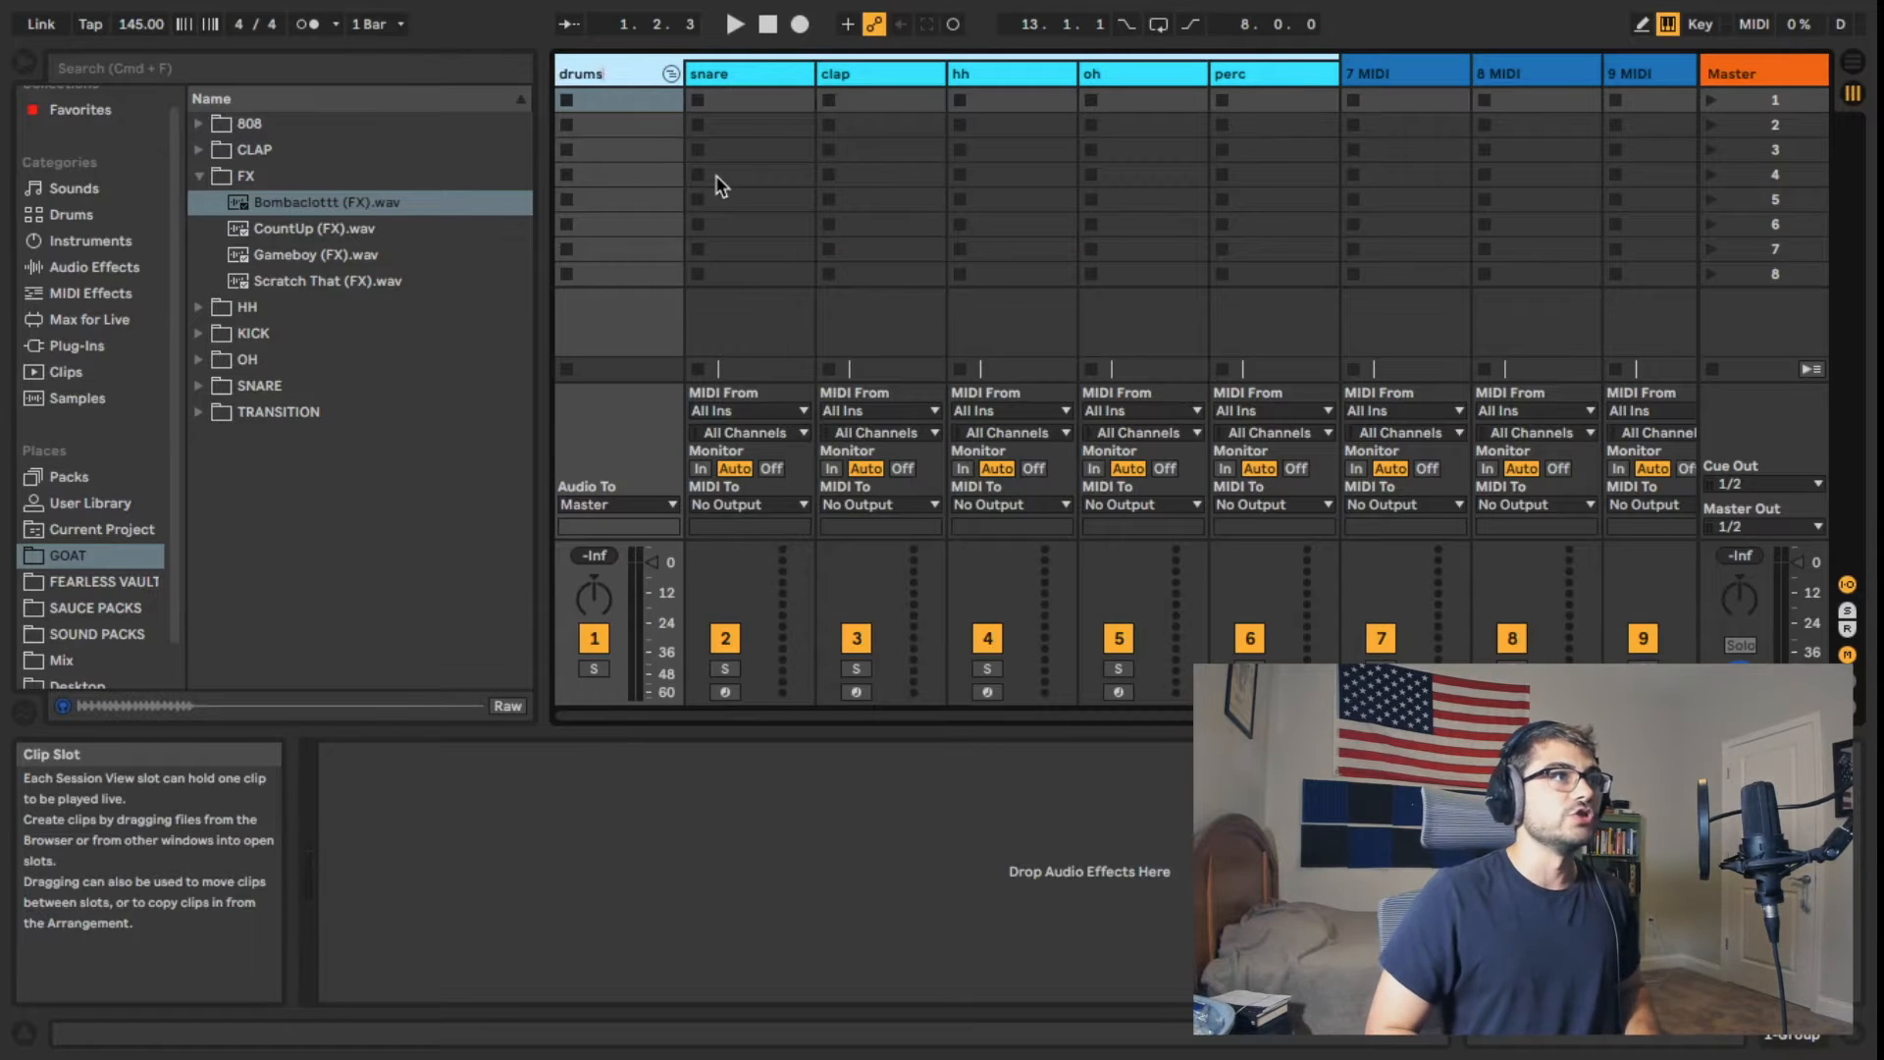
# Step: Group the three remaining unnamed MIDI tracks after perc into a second group track
pyautogui.click(1384, 98)
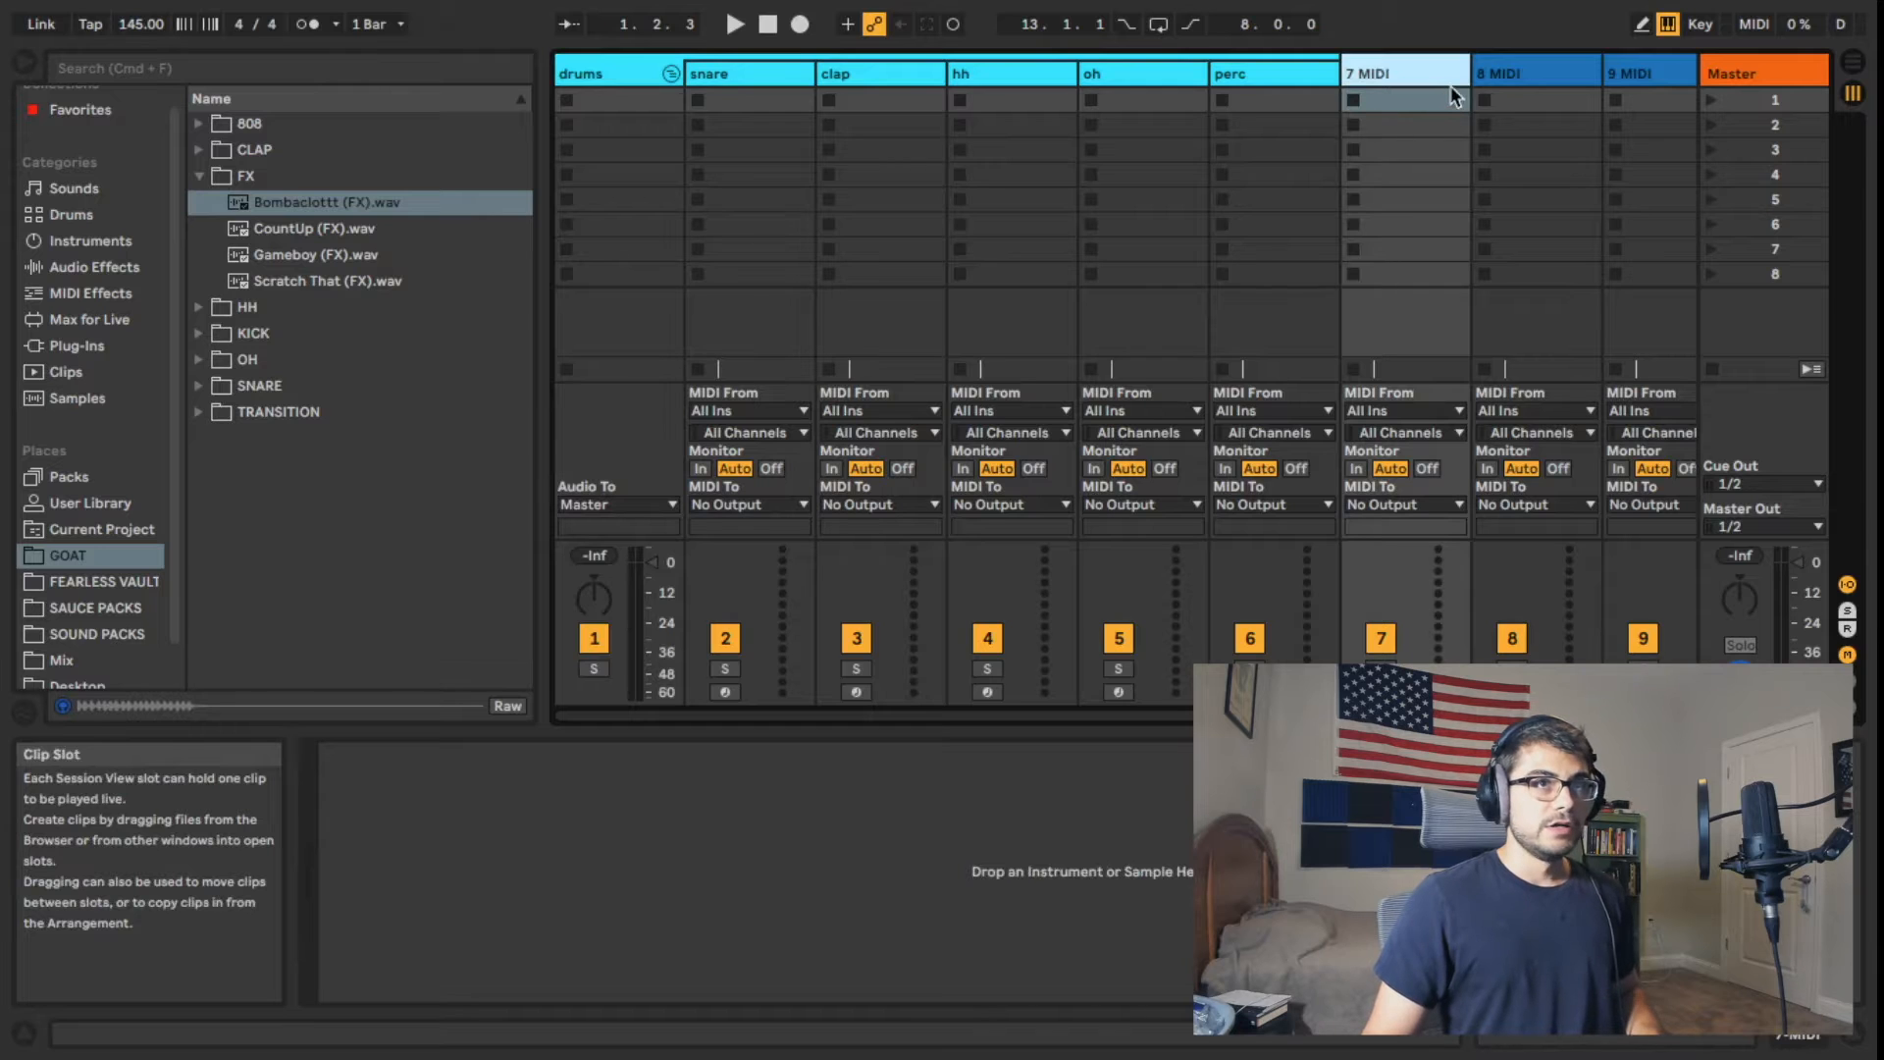
pyautogui.keyDown('shift'); pyautogui.click(1510, 68); pyautogui.keyUp('shift')
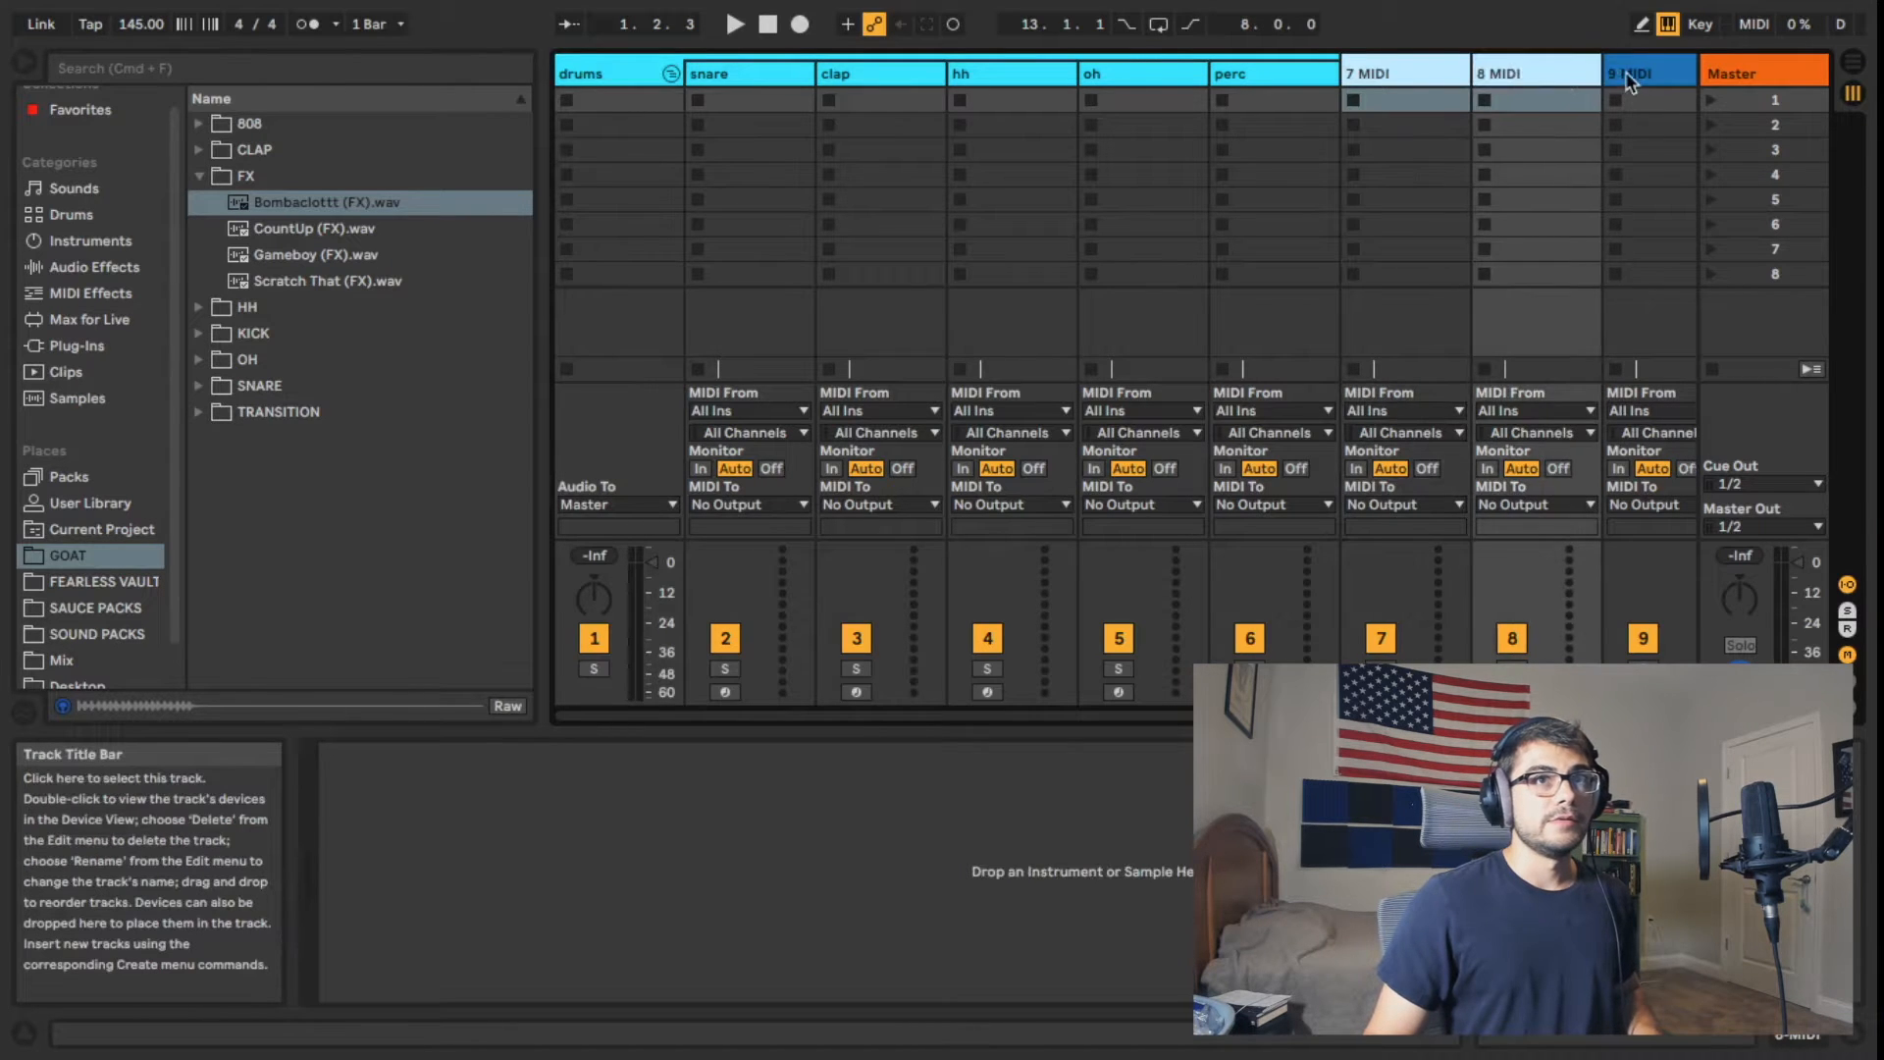
pyautogui.keyDown('shift'); pyautogui.click(1628, 79); pyautogui.keyUp('shift')
pyautogui.press('super+g')
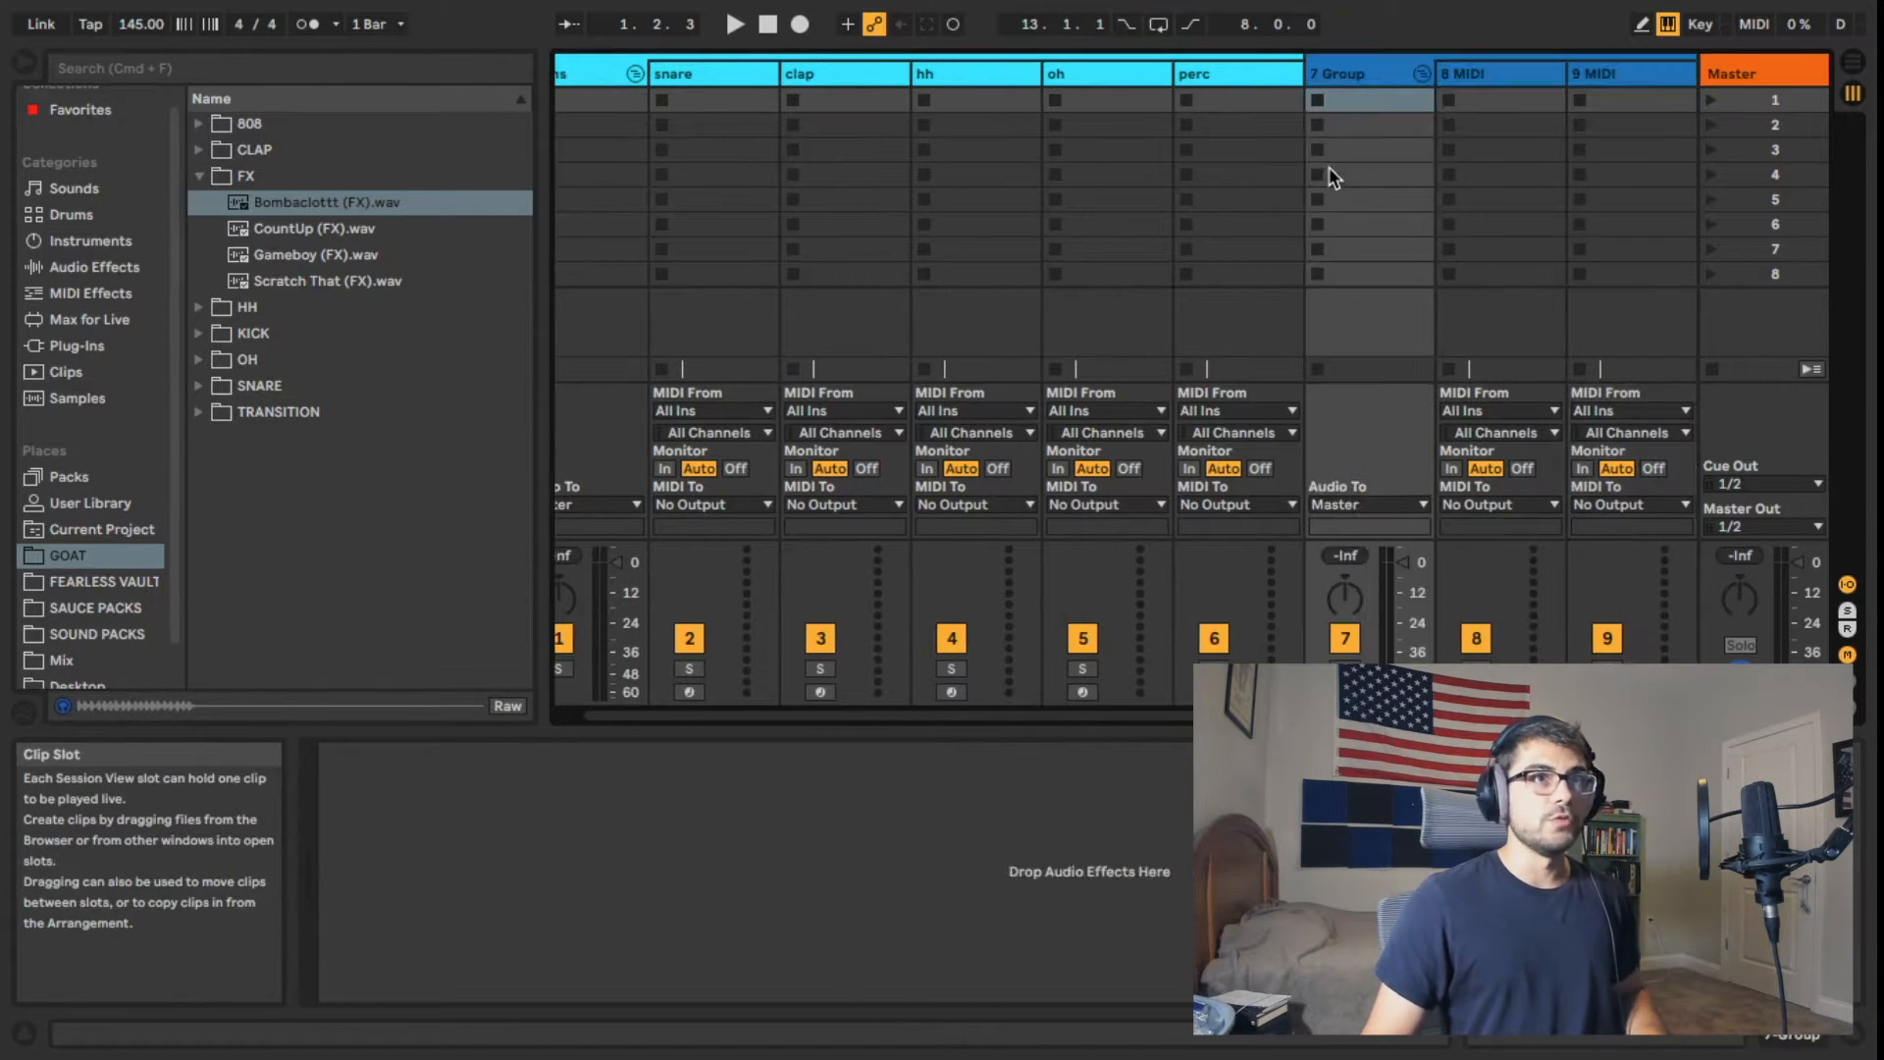
# Step: Rename the new group as instruments and move it ahead of the drums group
pyautogui.click(1374, 70)
pyautogui.press('super+r')
pyautogui.write('lead')
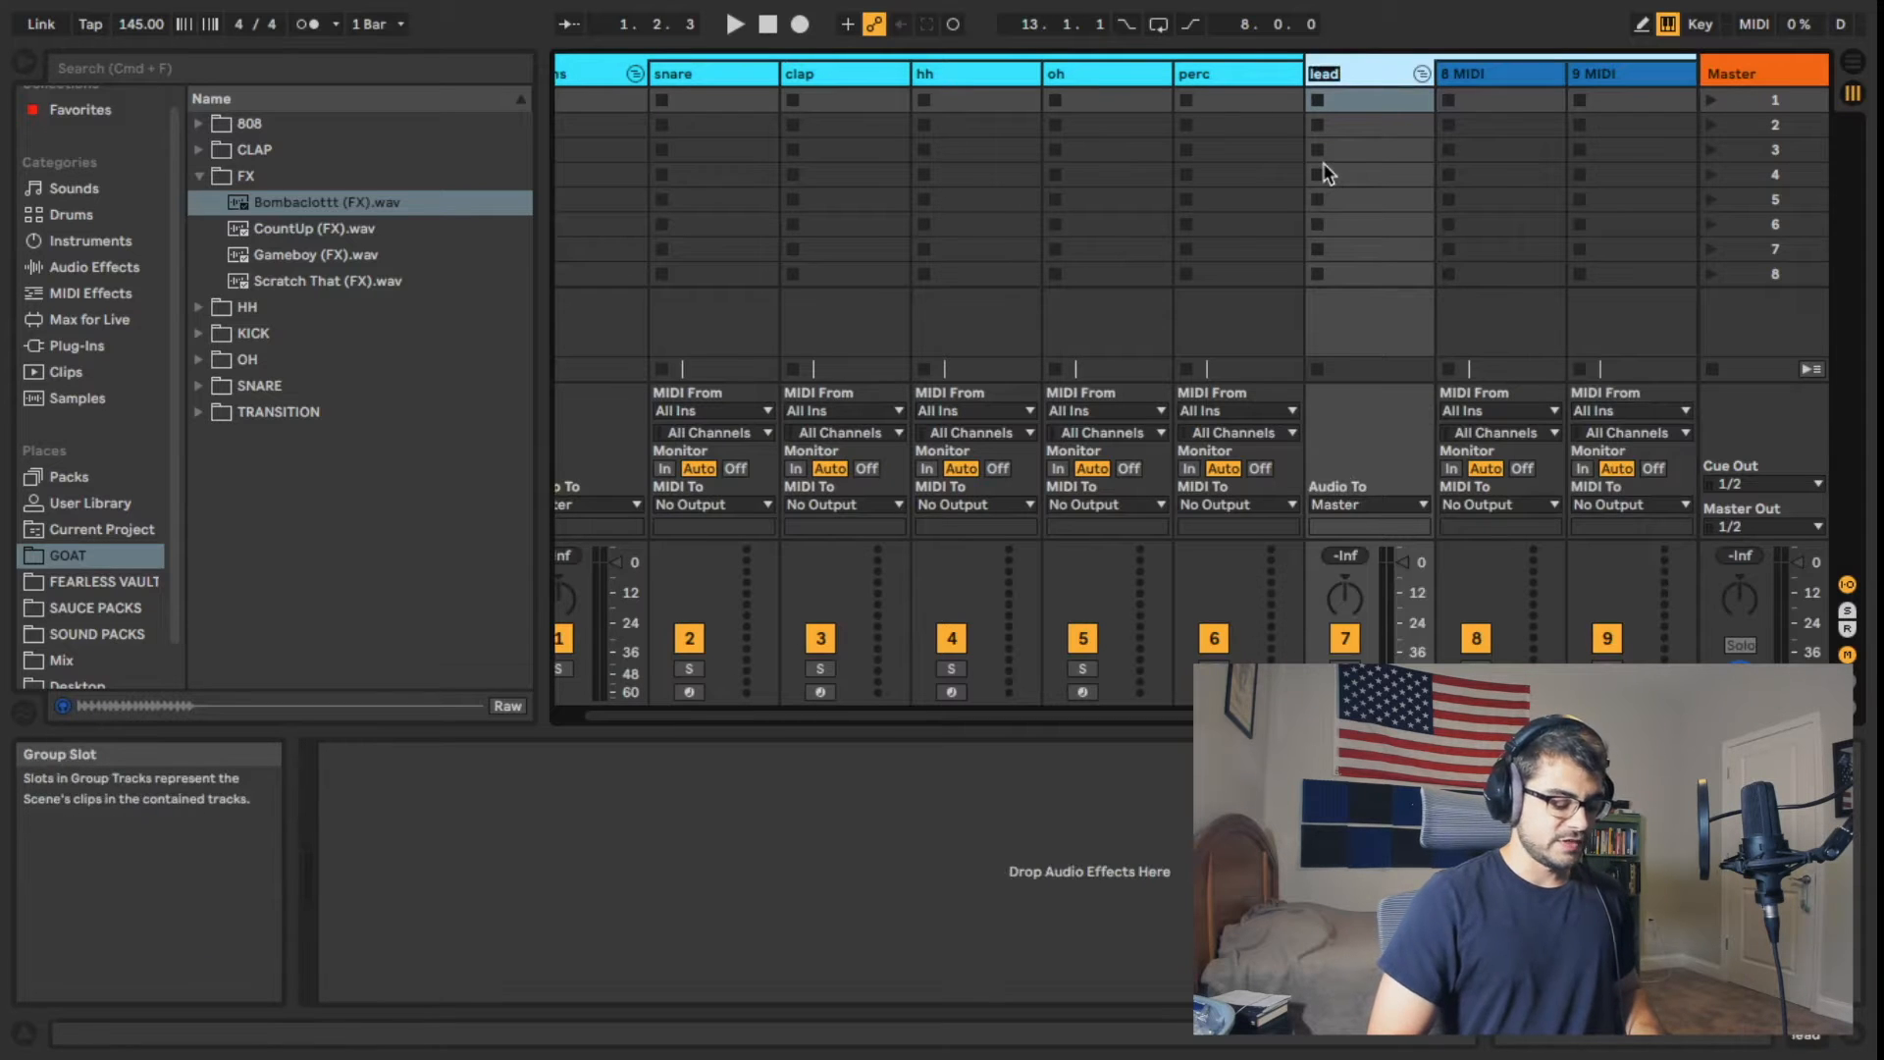
pyautogui.write('instruments')
pyautogui.press('Return')
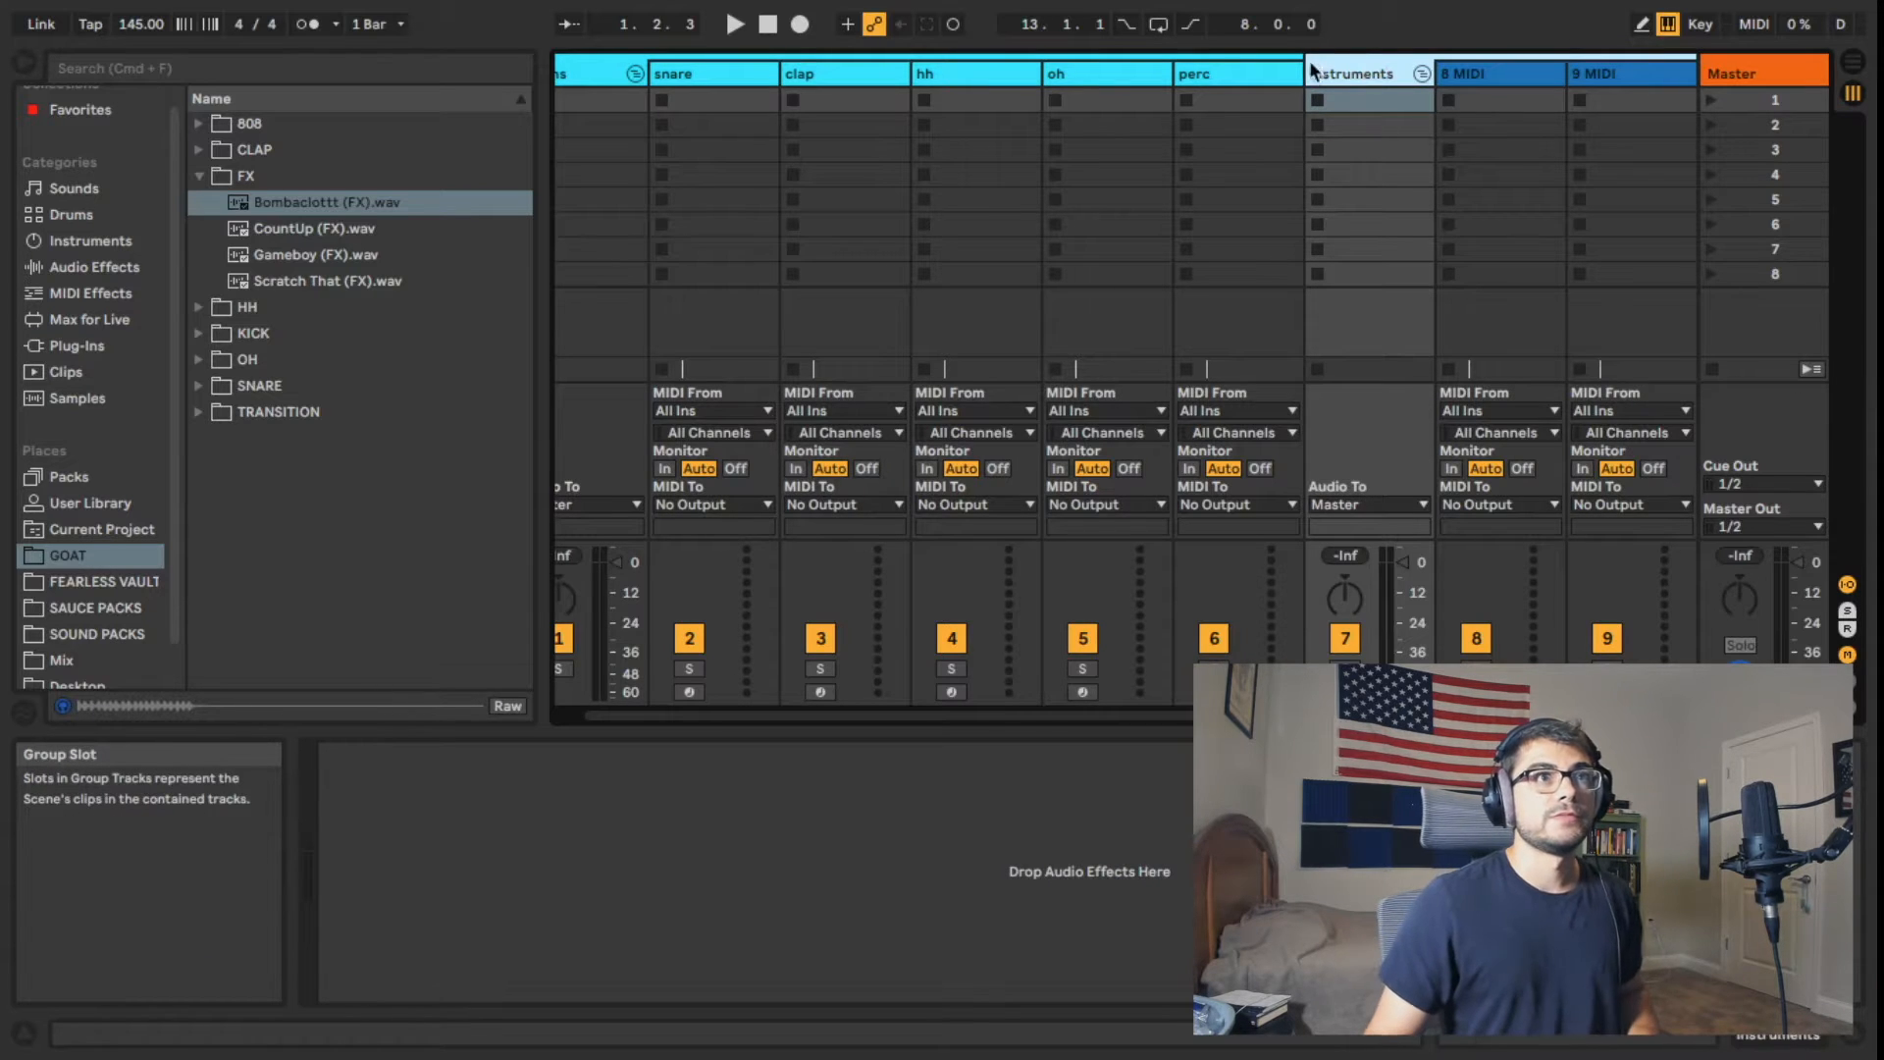
pyautogui.moveTo(768, 137); pyautogui.dragTo(596, 79)
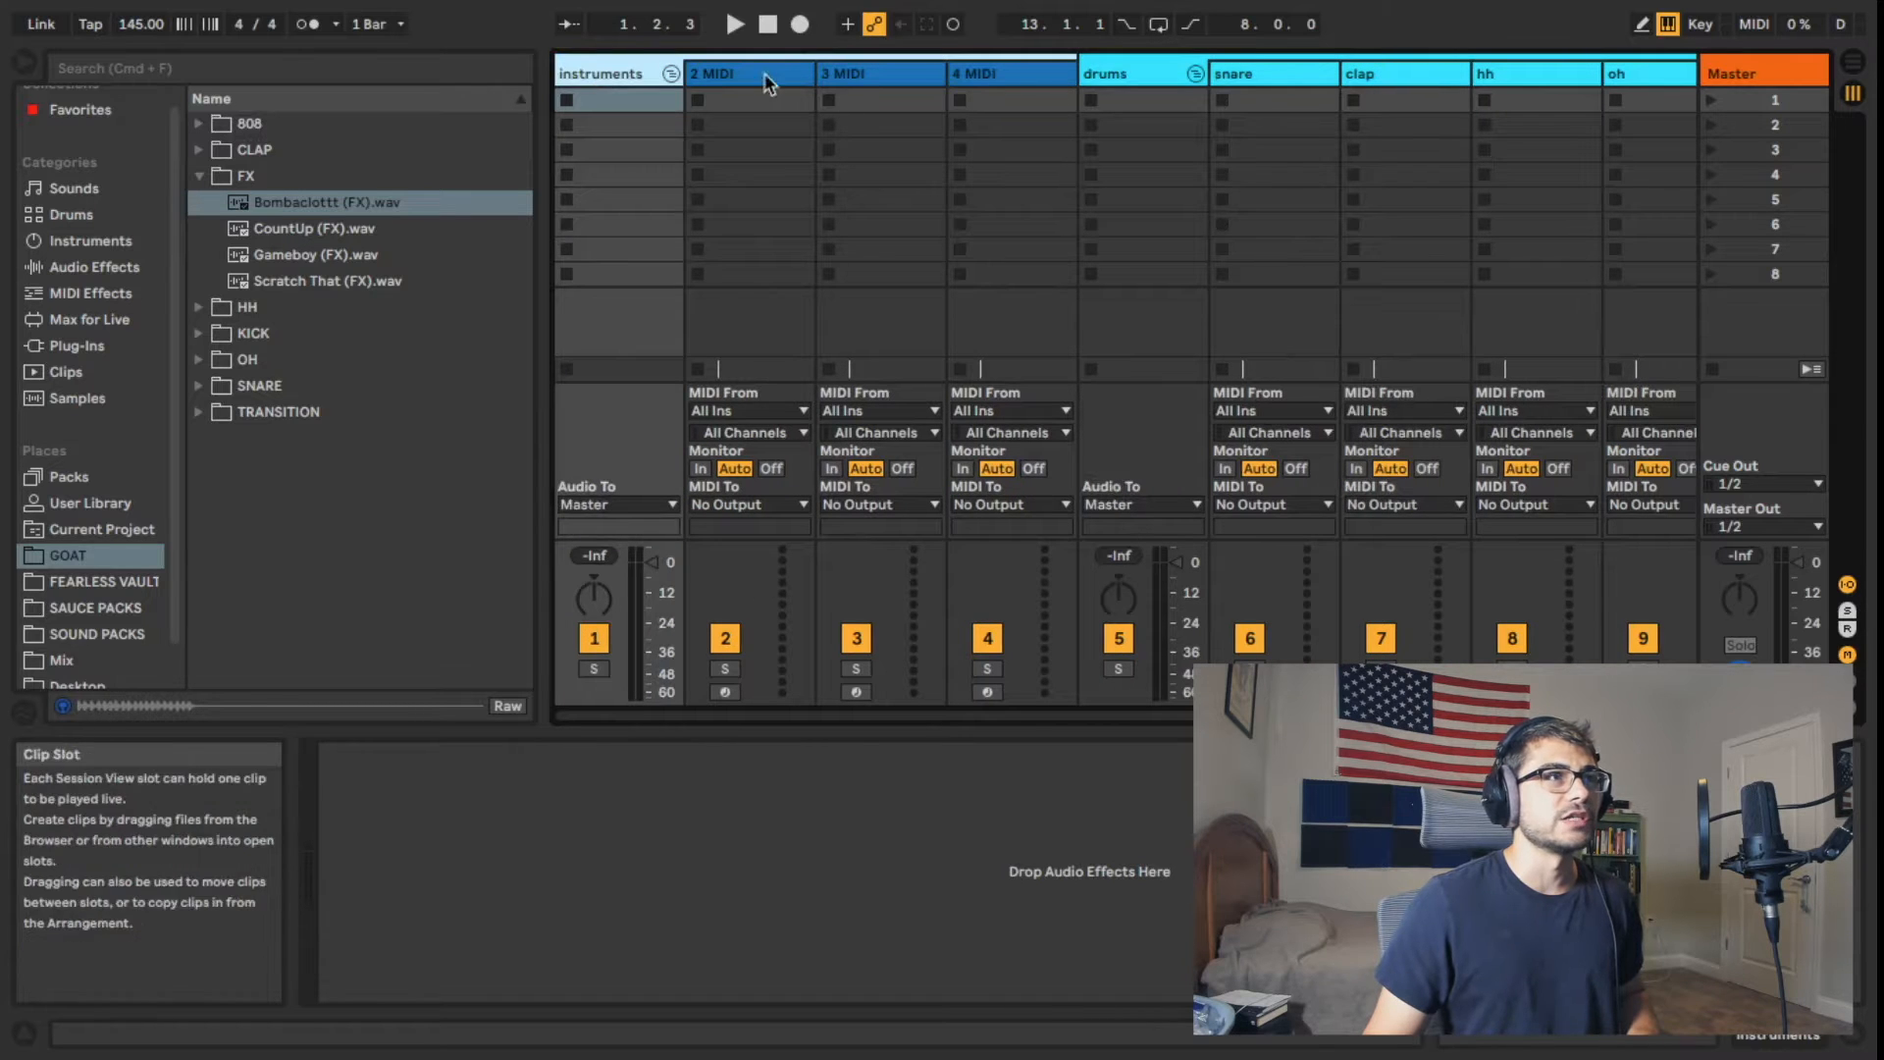
# Step: Colour the three MIDI tracks in the instruments group and the group track itself lime green
pyautogui.click(809, 83)
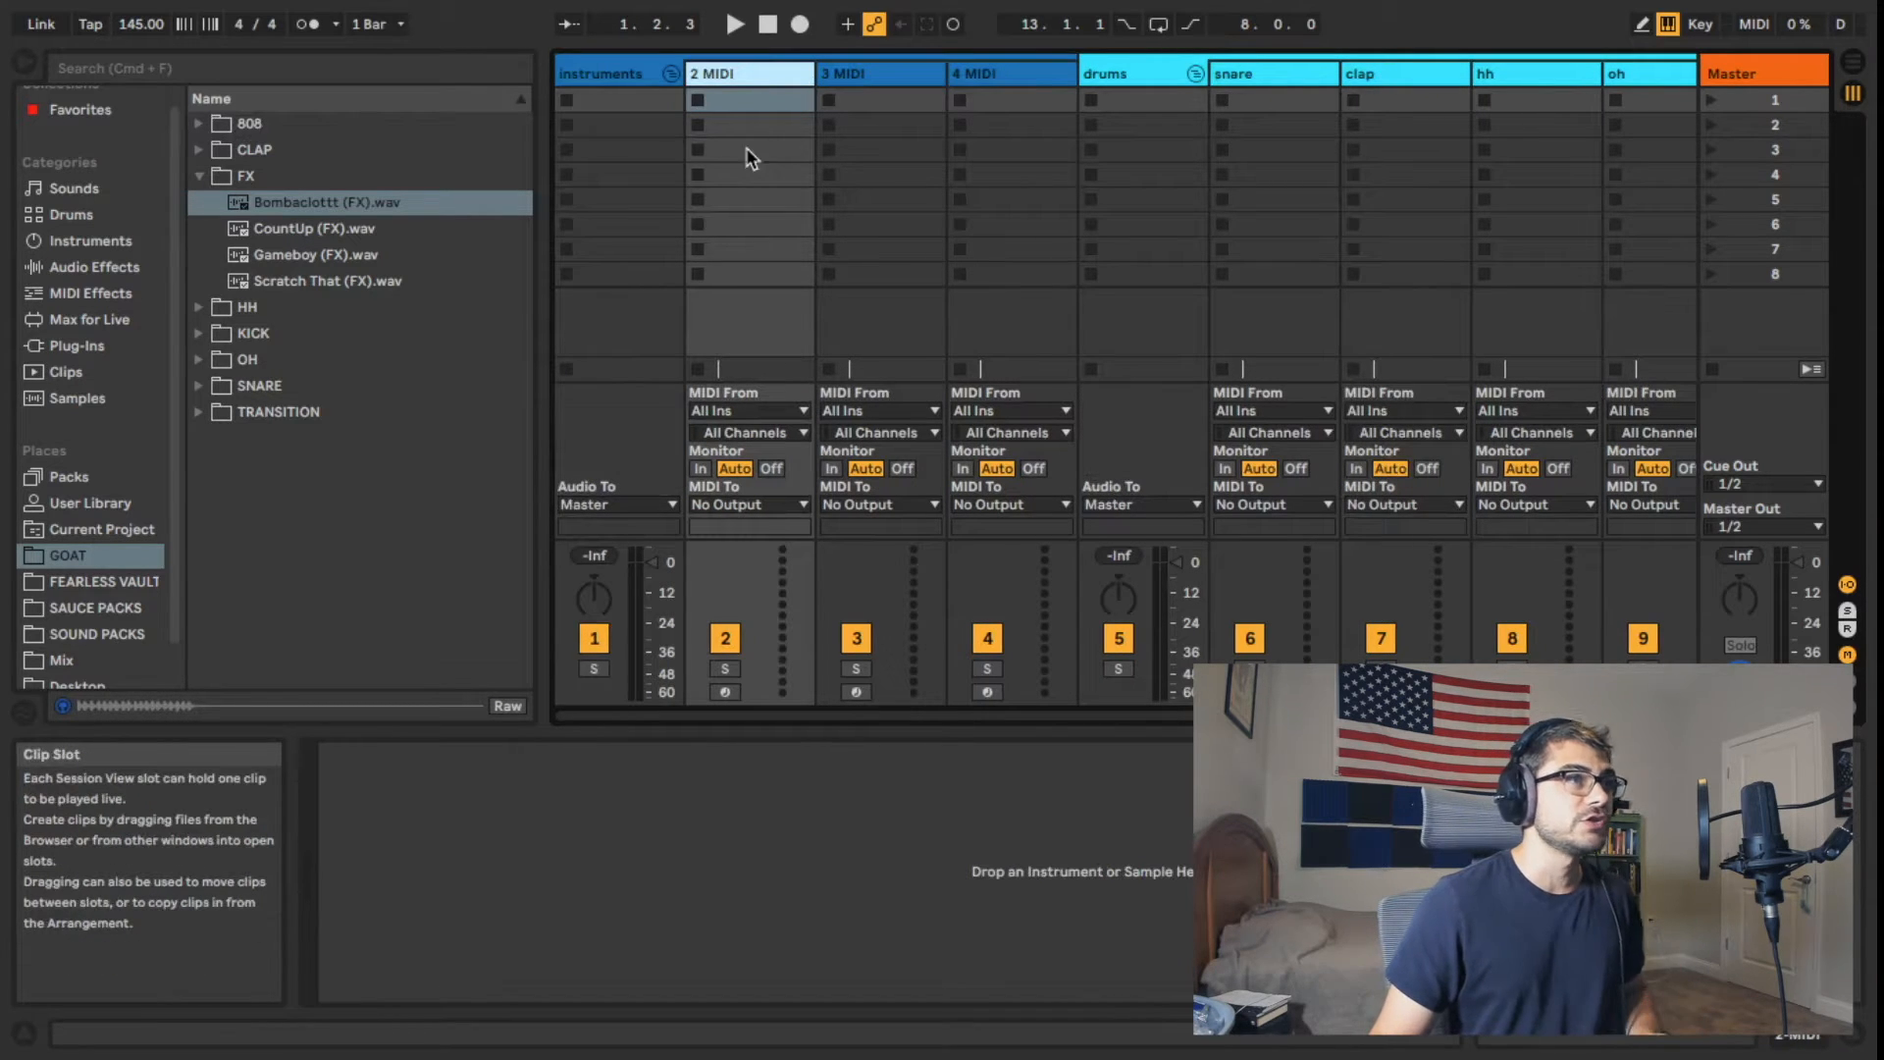
pyautogui.click(615, 79)
pyautogui.click(800, 79)
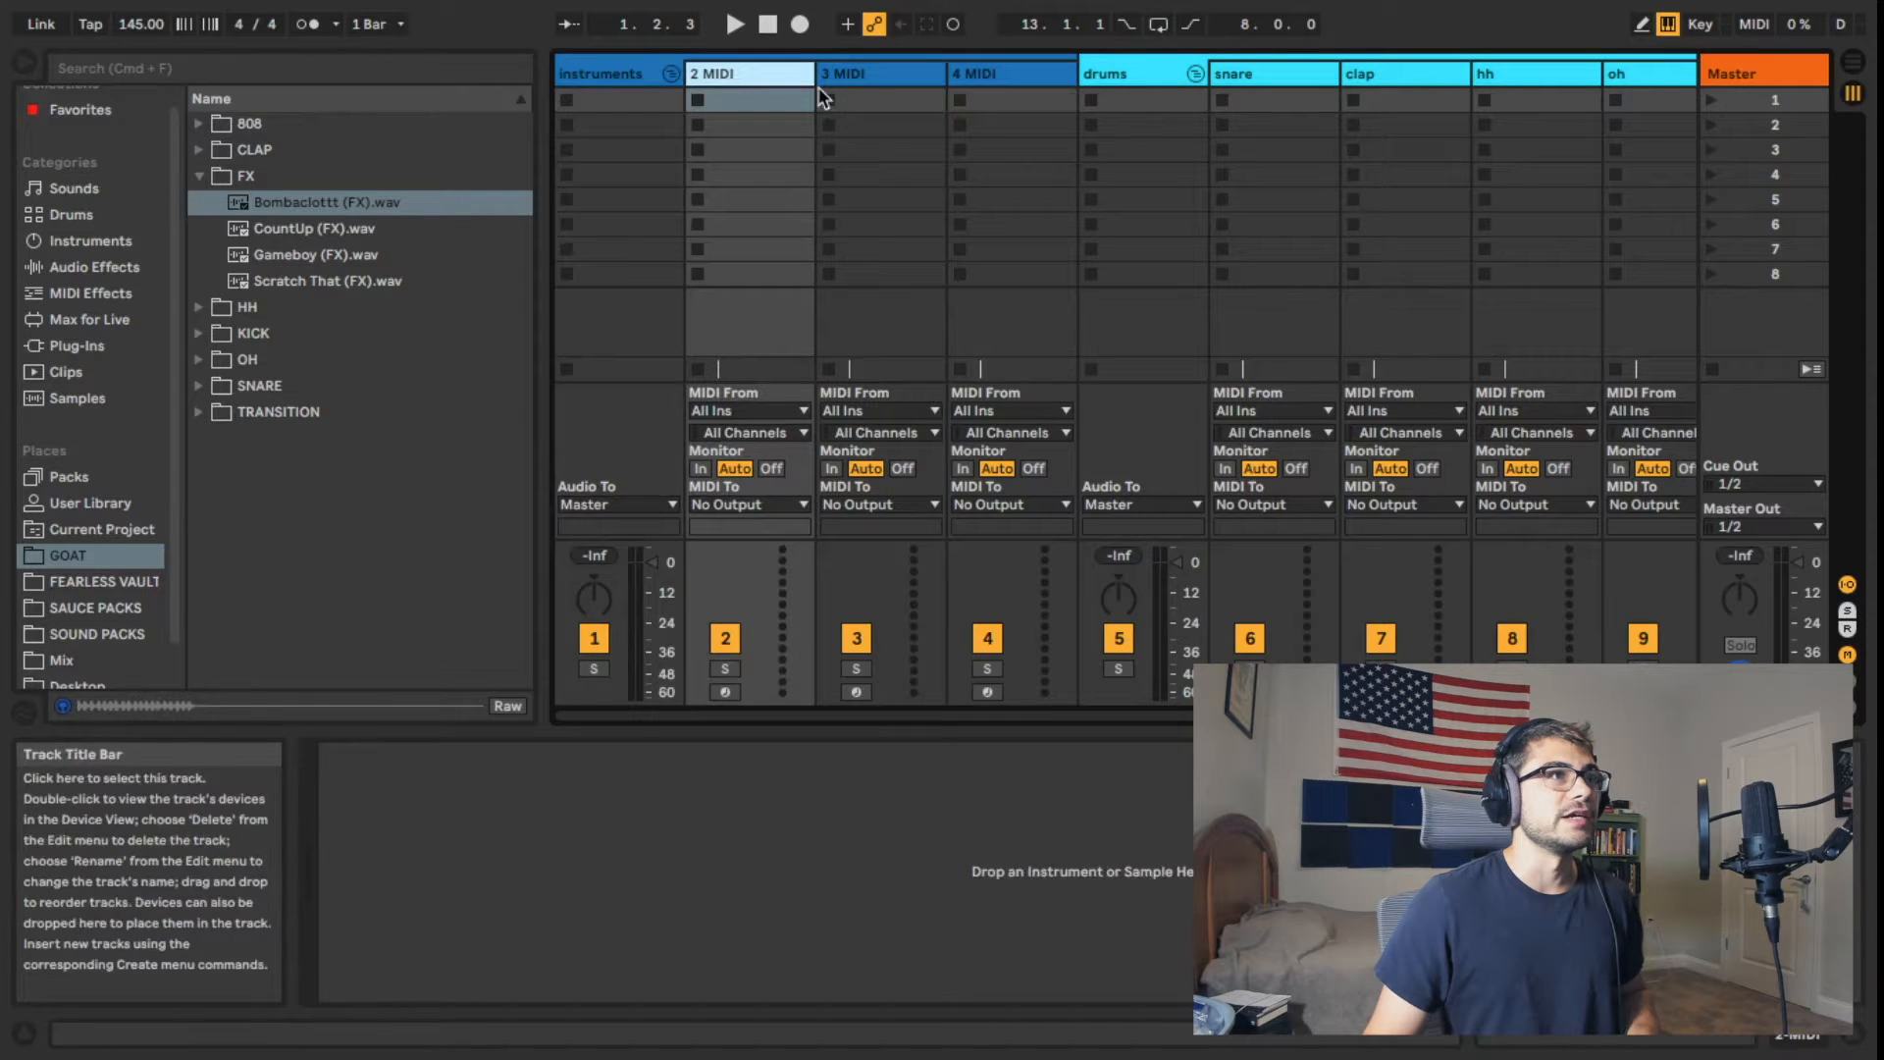
pyautogui.keyDown('shift'); pyautogui.click(877, 70); pyautogui.keyUp('shift')
pyautogui.keyDown('shift'); pyautogui.click(999, 79); pyautogui.keyUp('shift')
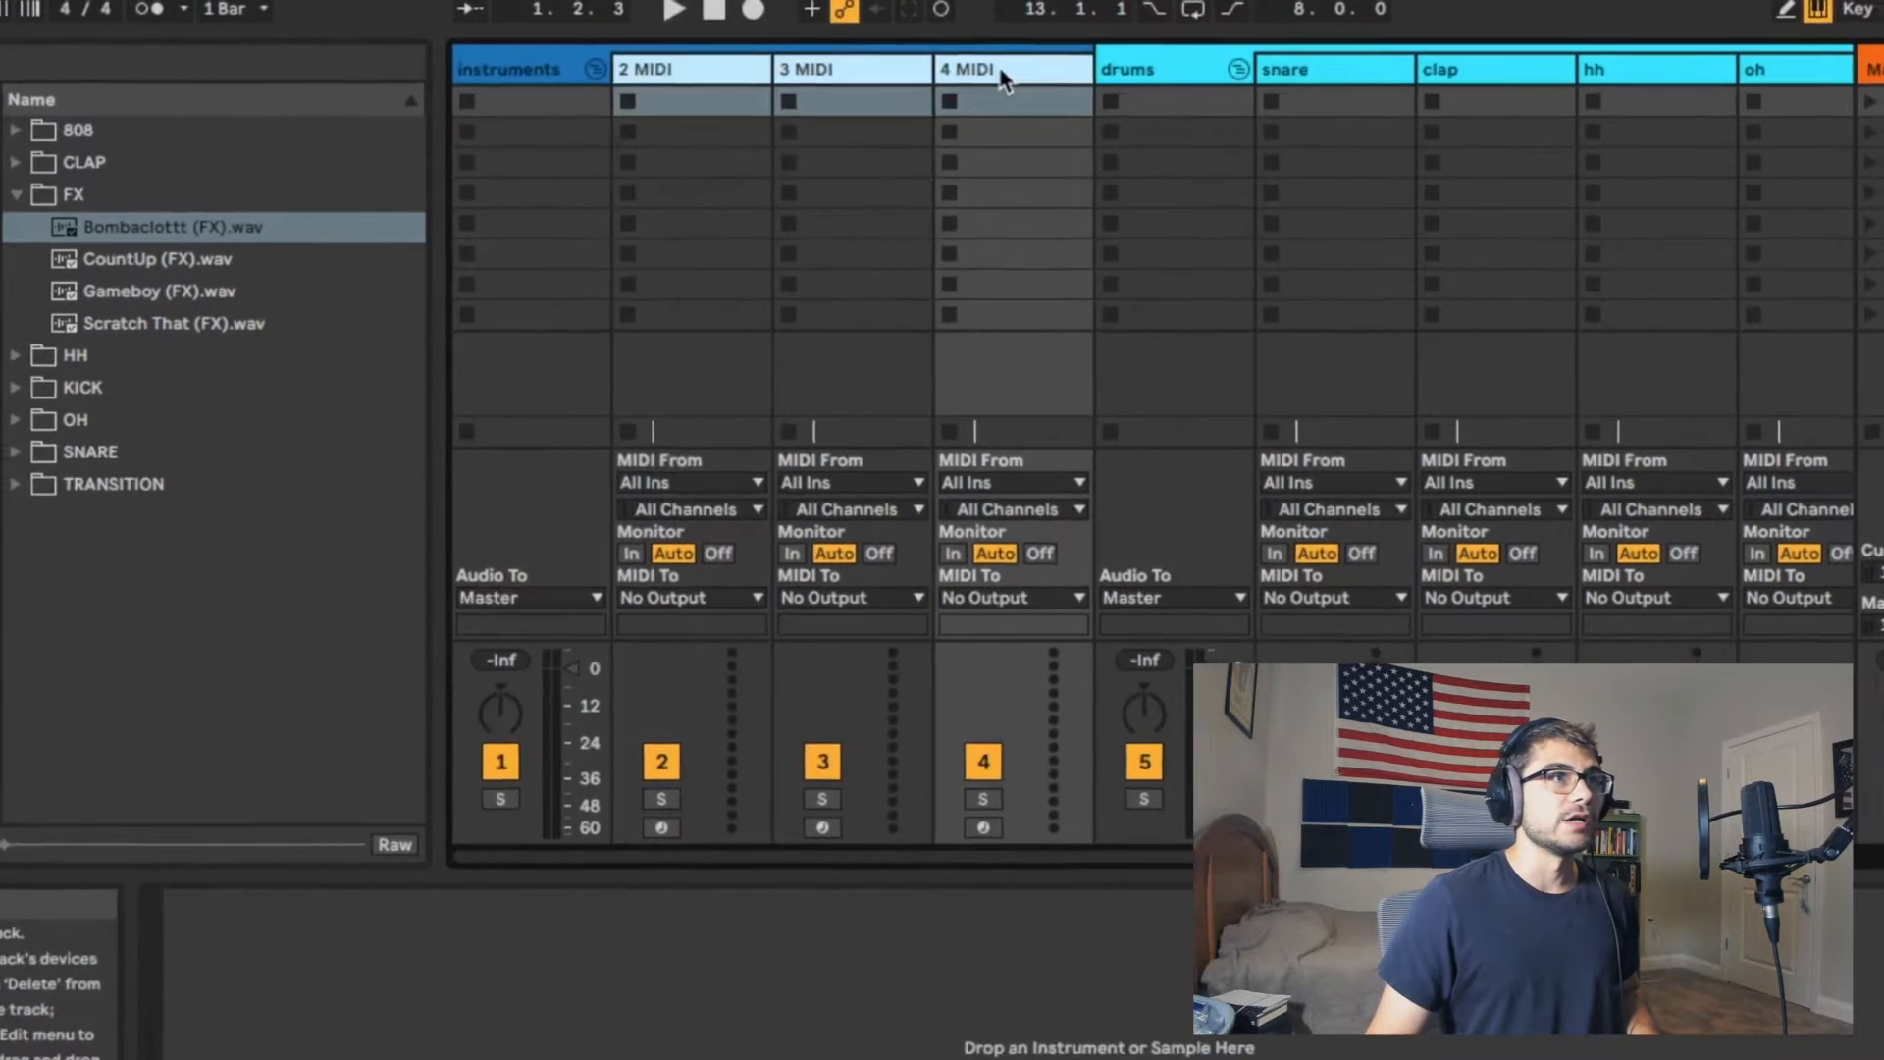
pyautogui.rightClick(999, 66)
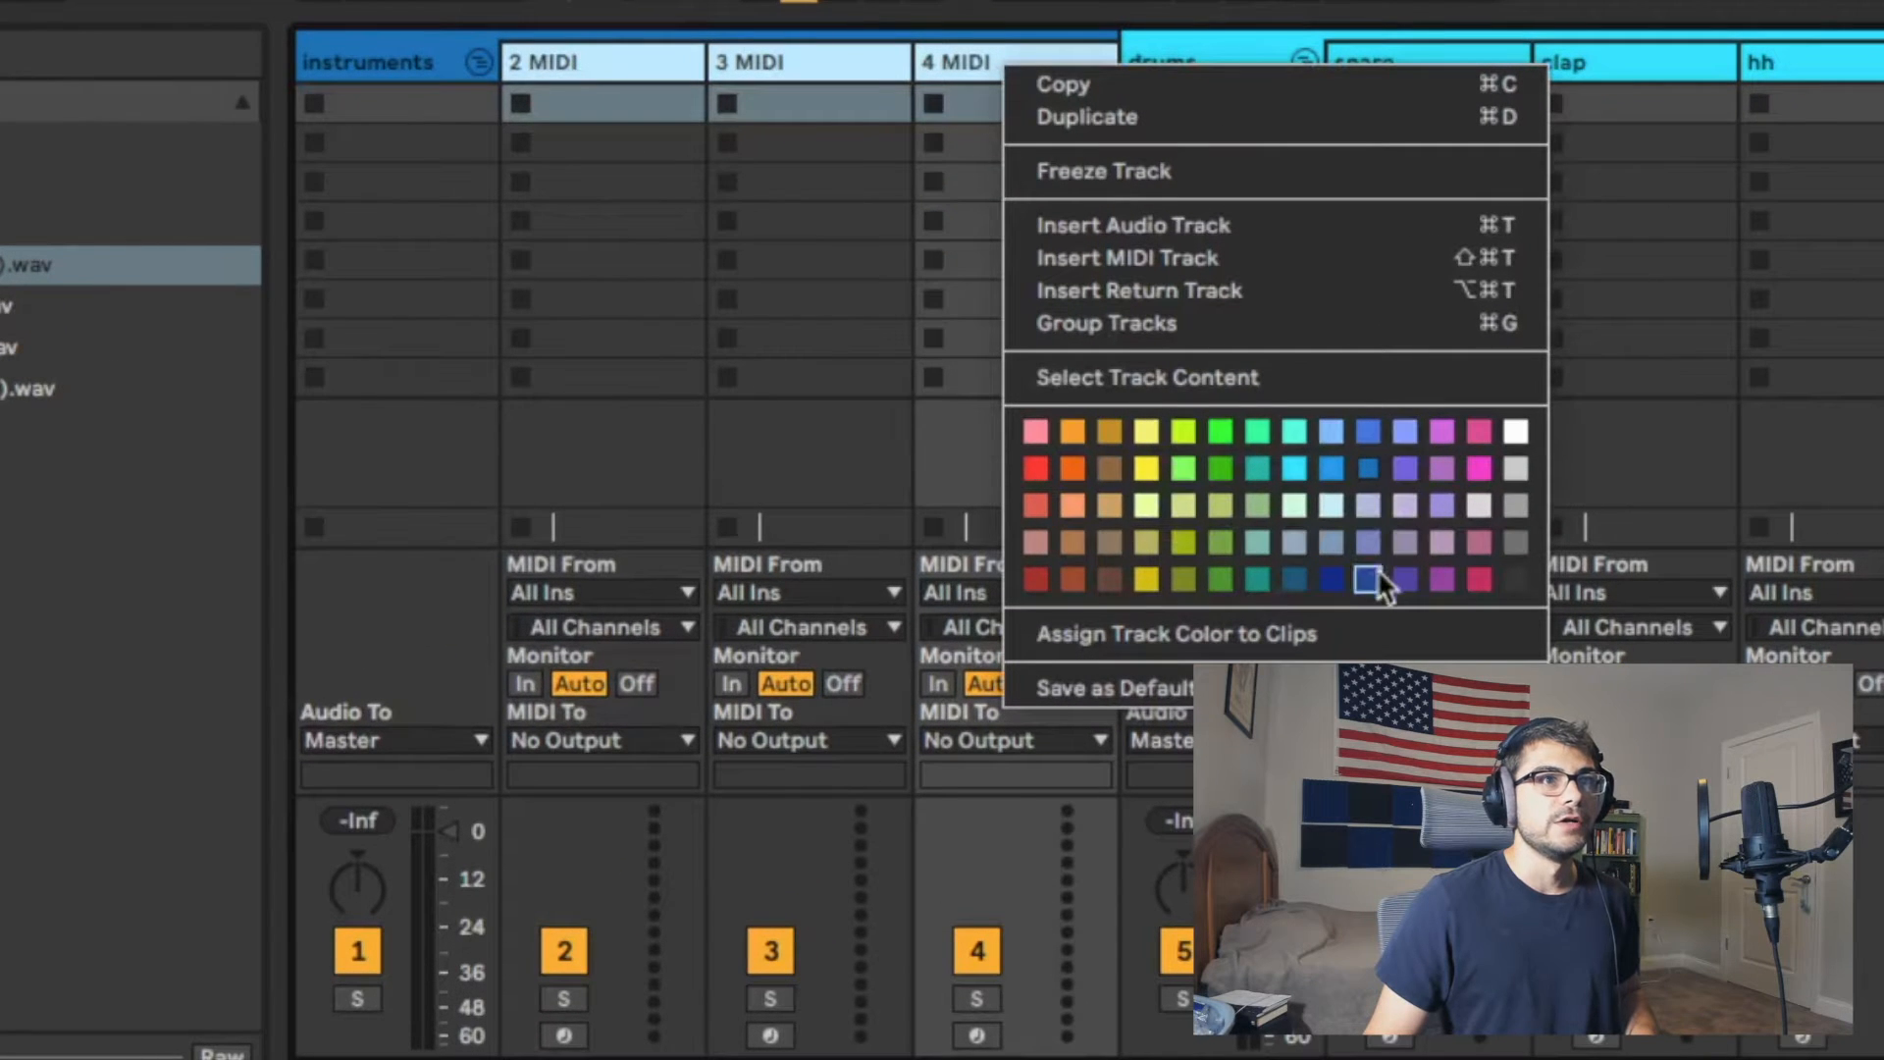
pyautogui.click(1180, 435)
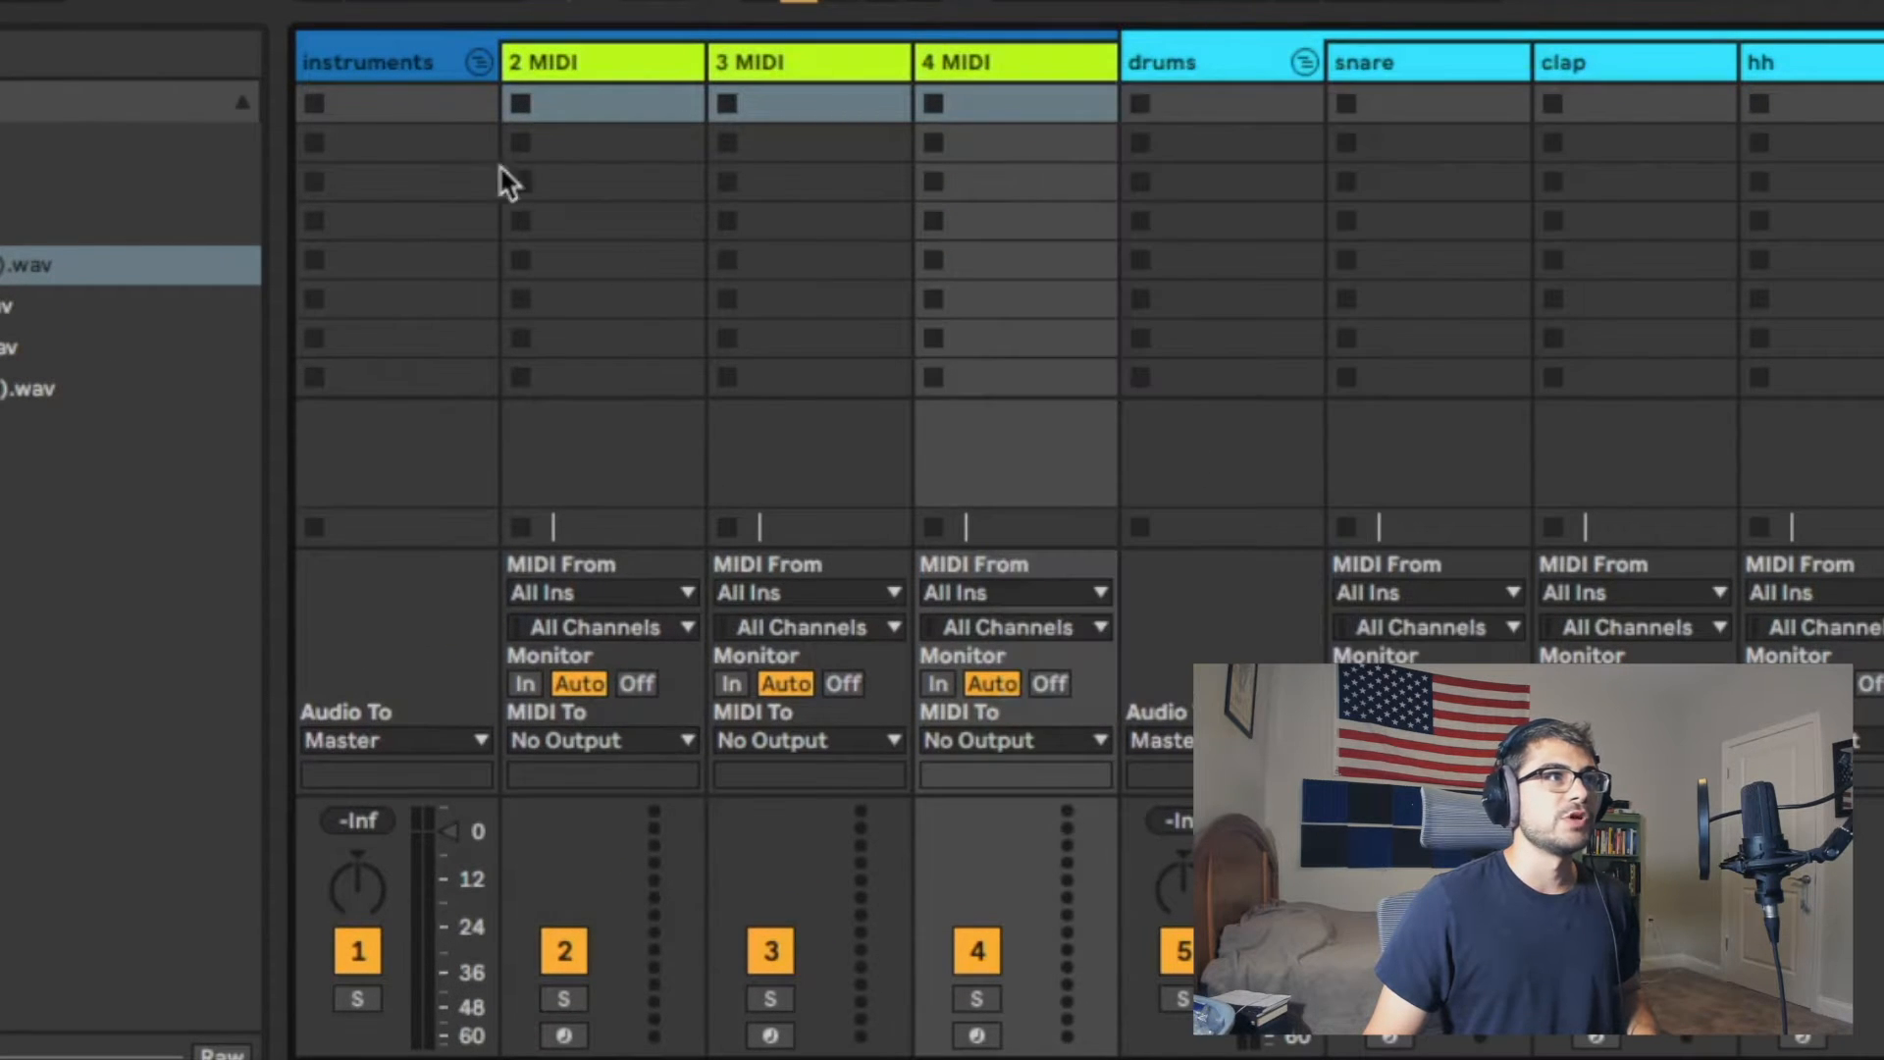
pyautogui.rightClick(344, 57)
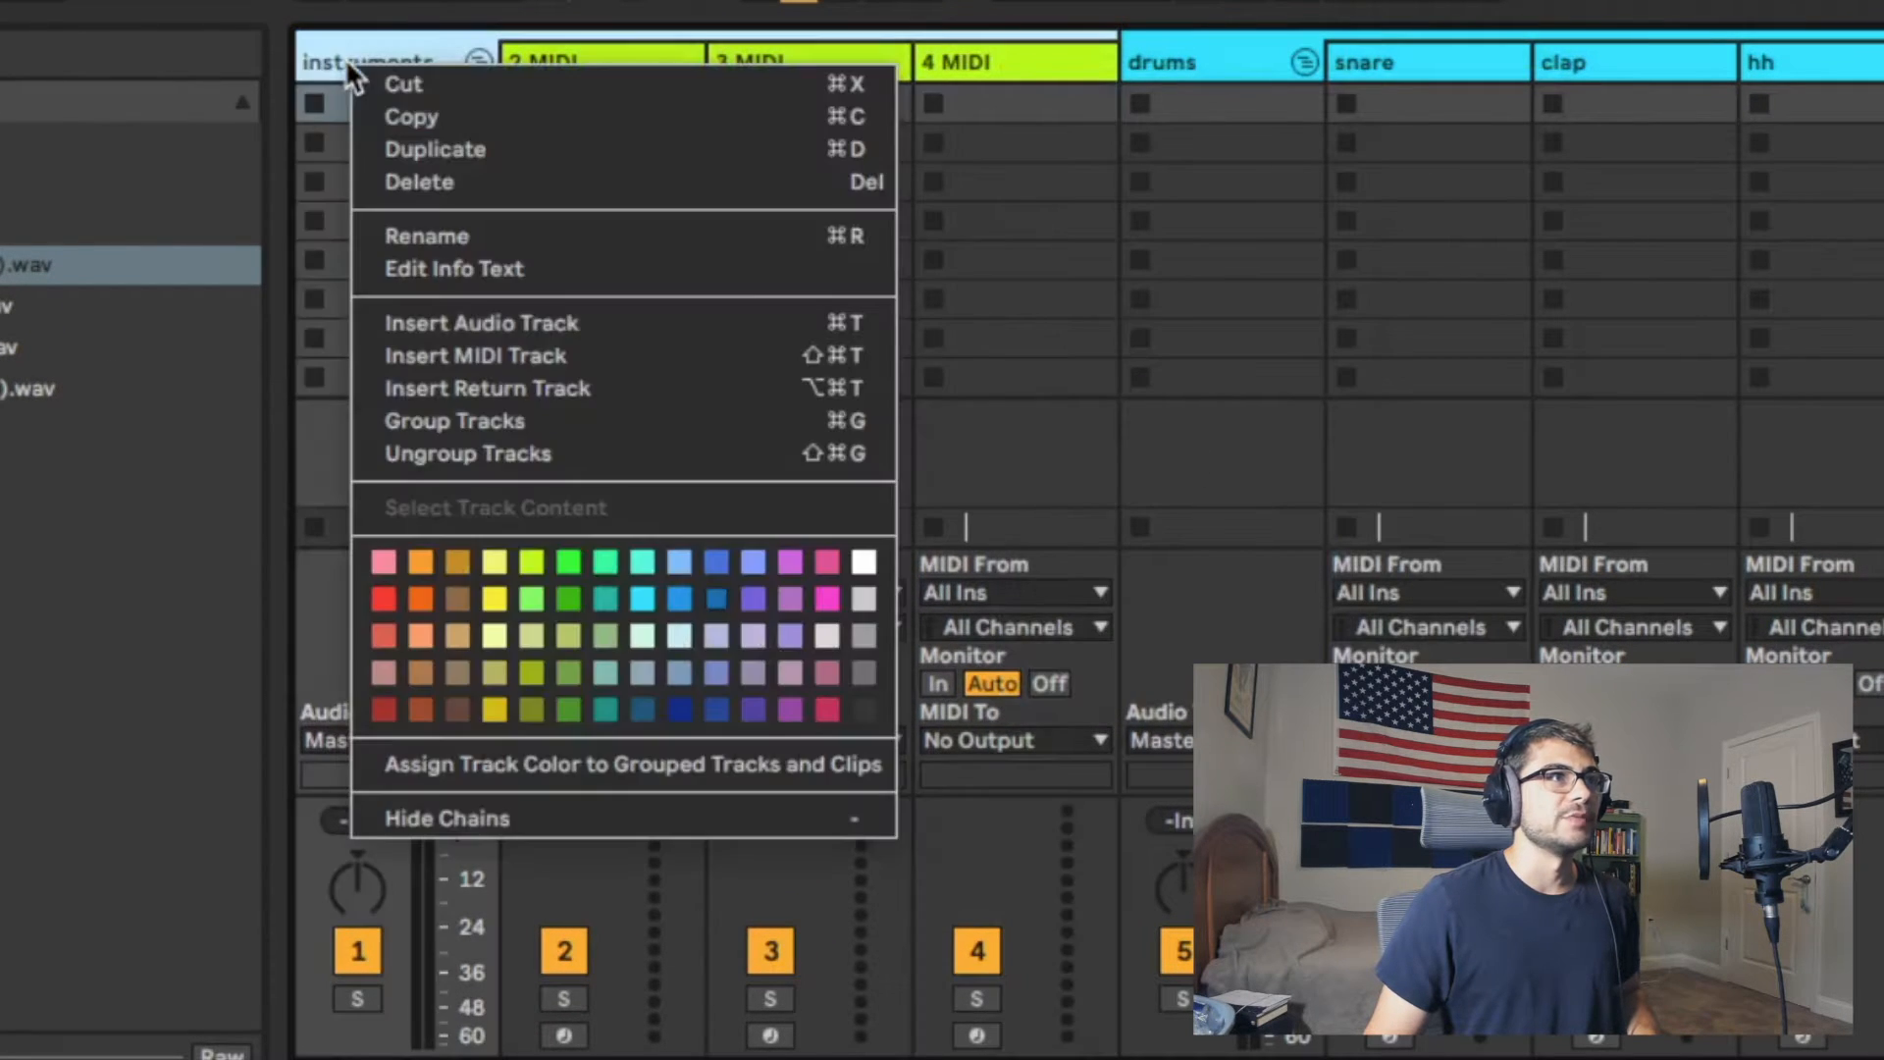
pyautogui.click(511, 587)
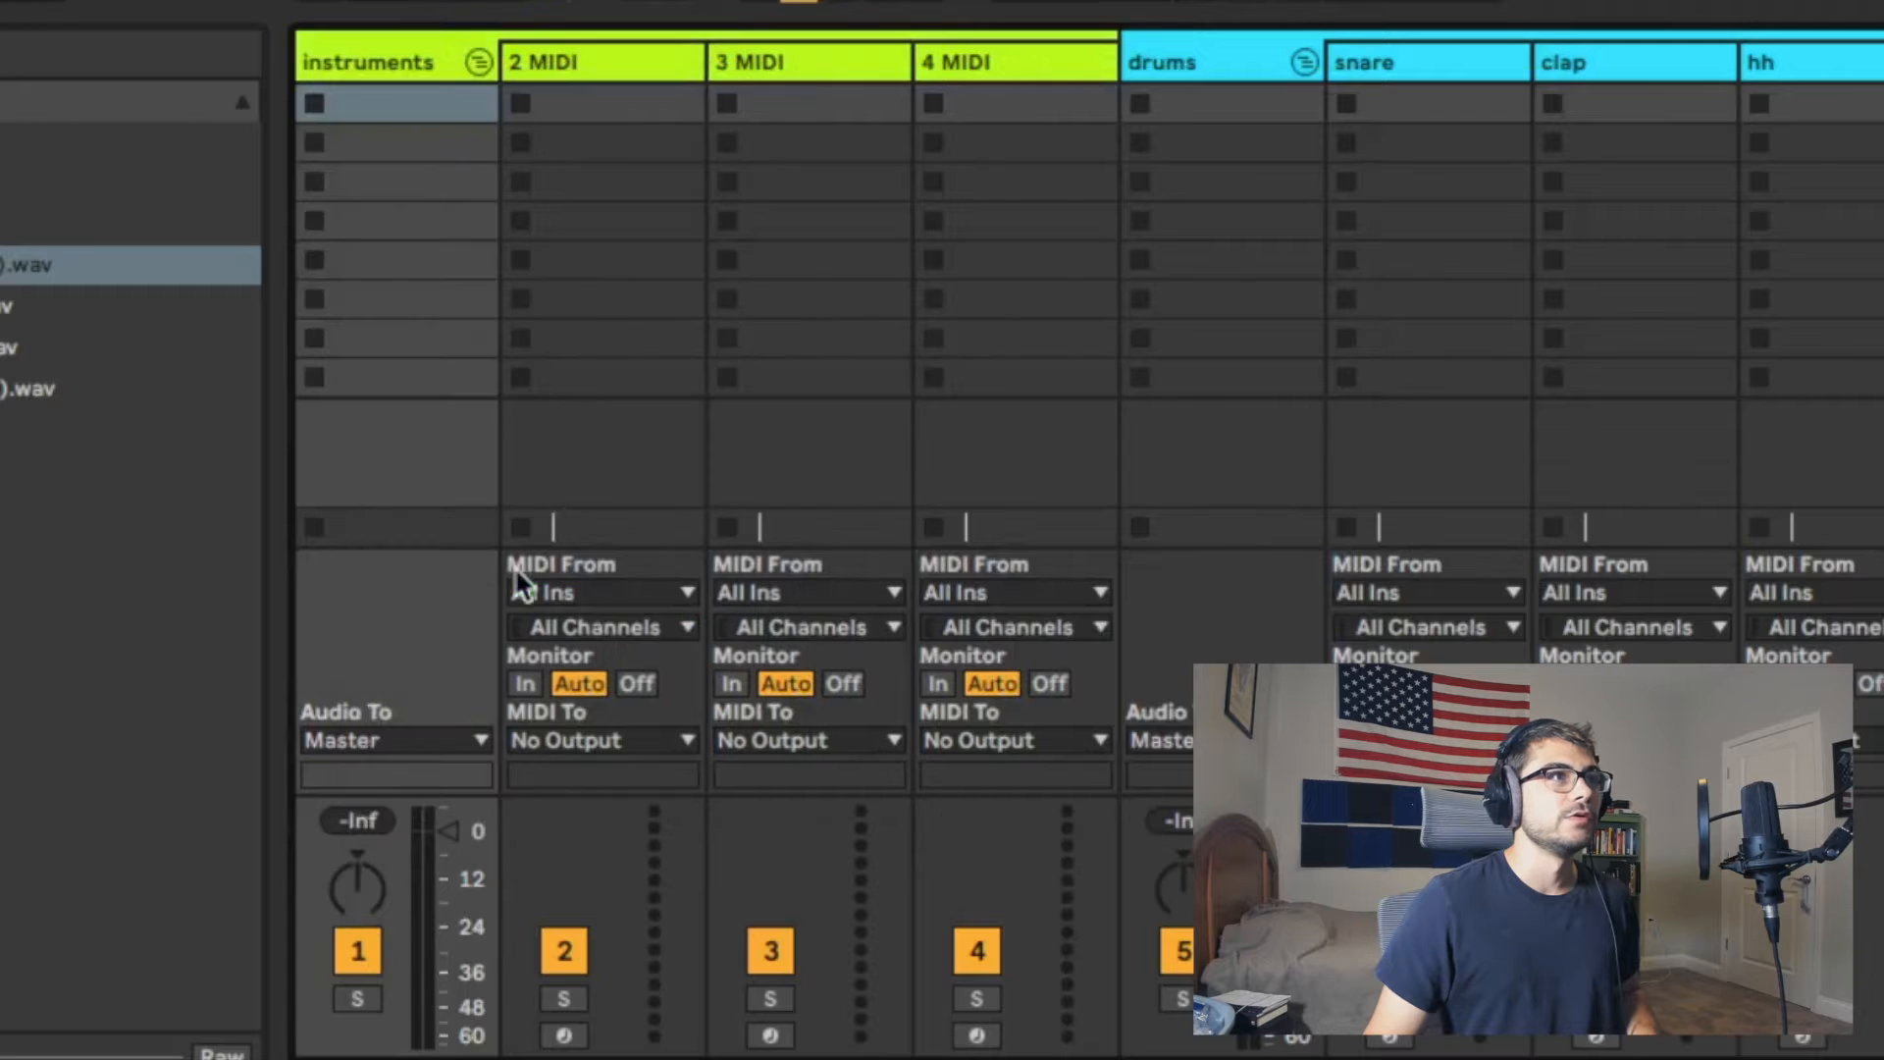
# Step: Rename the three tracks in the instruments group as piano, arp and lead
pyautogui.click(567, 59)
pyautogui.hotkey('ctrl', 'r')
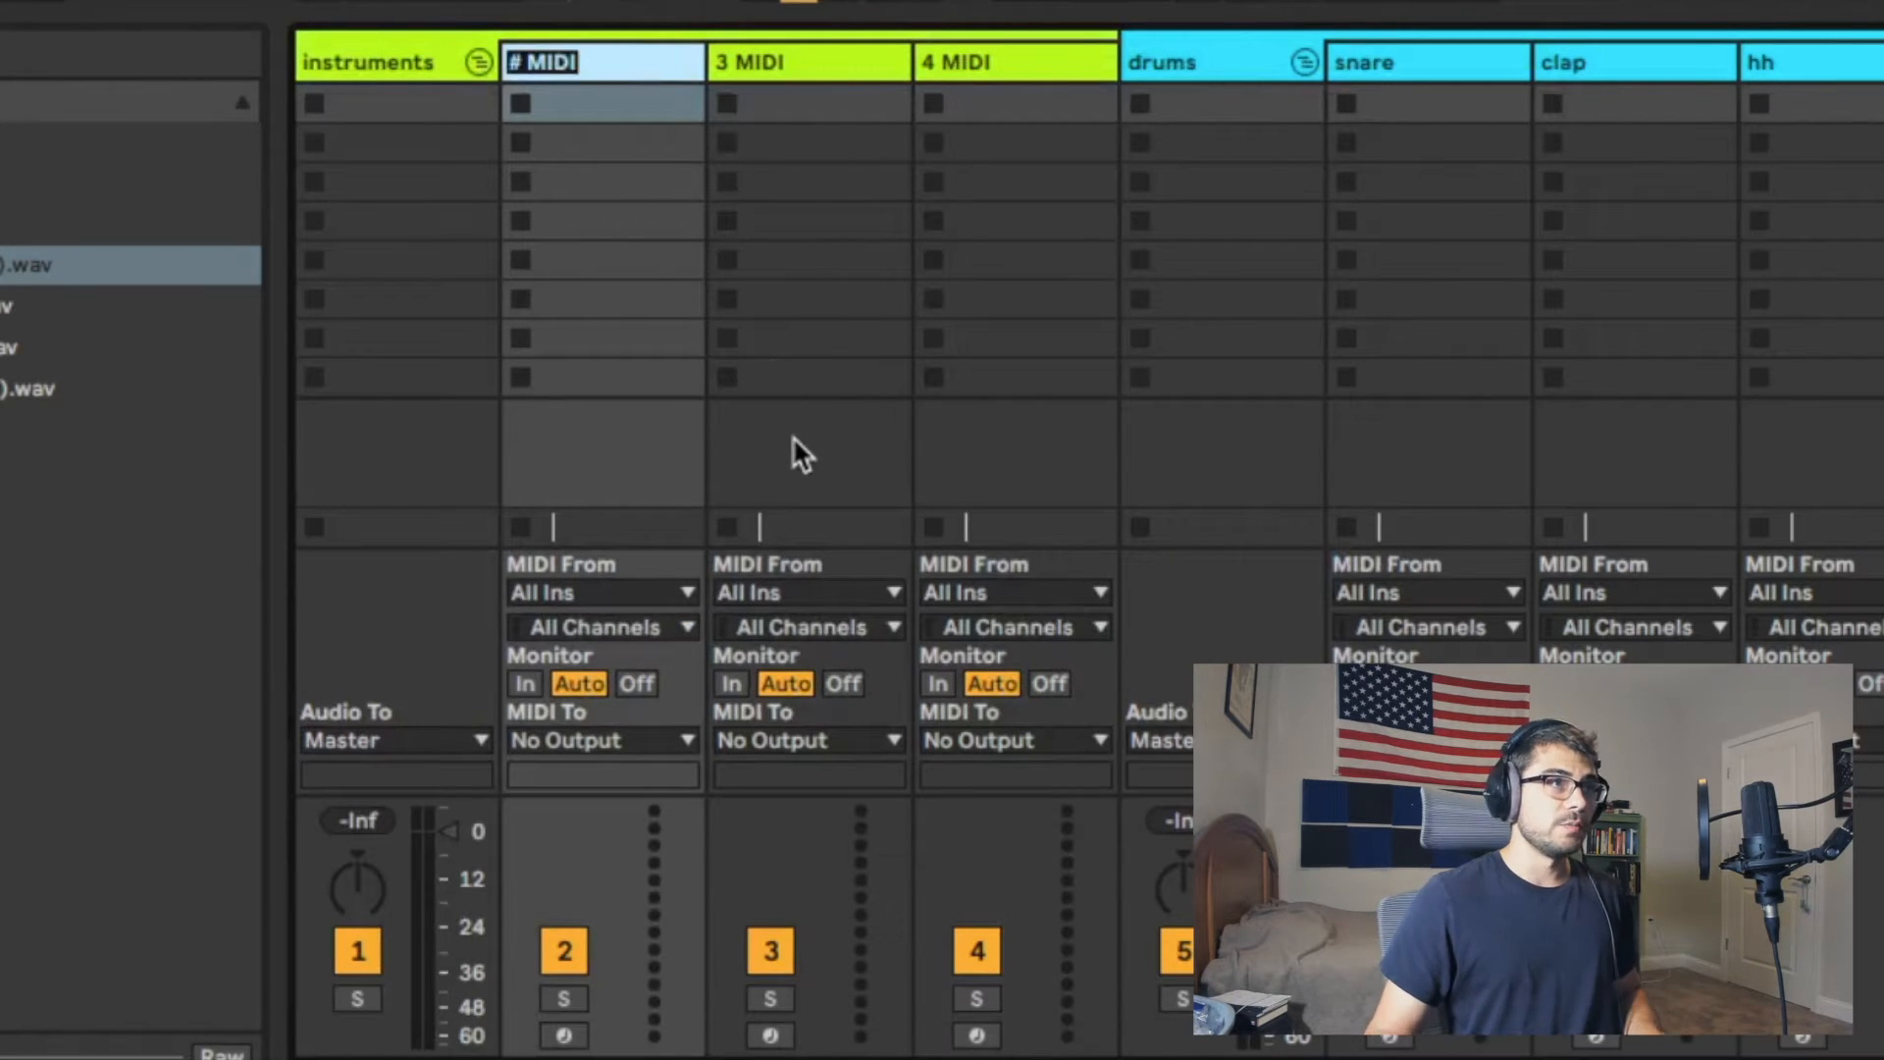
pyautogui.write('piano')
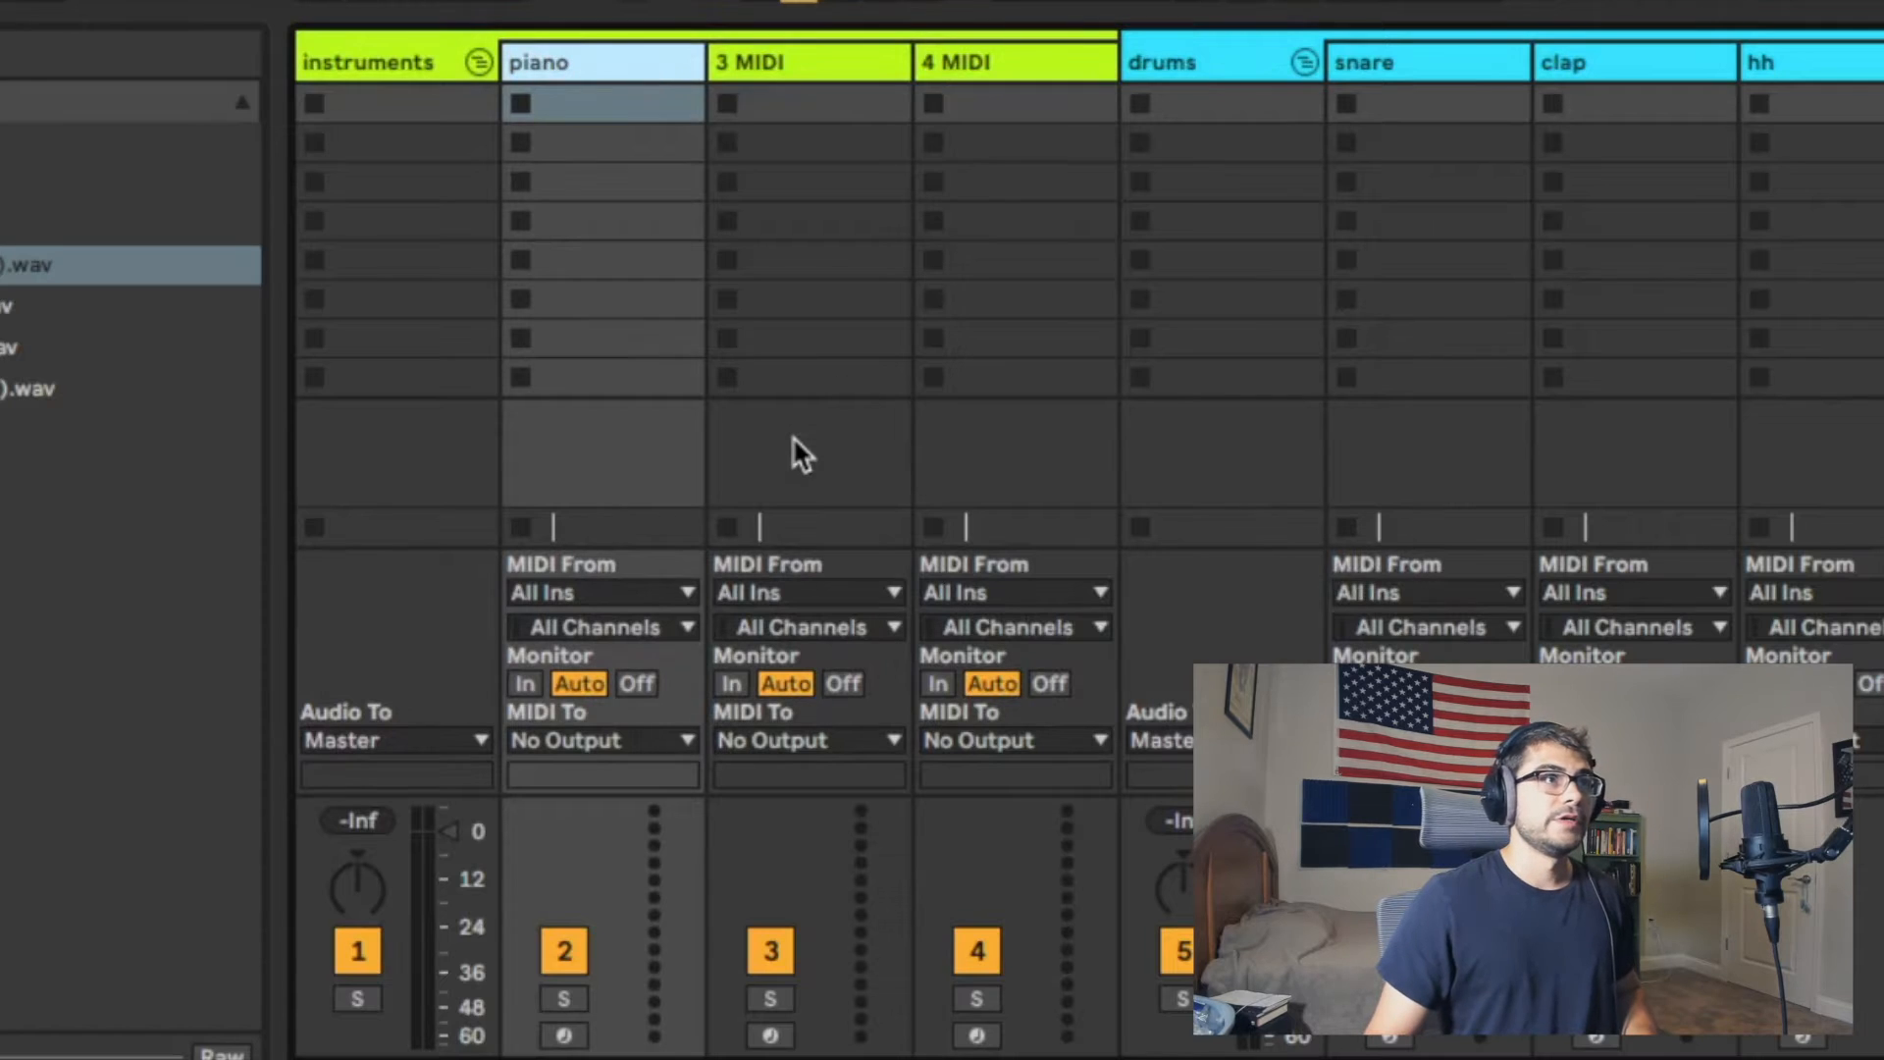
pyautogui.click(814, 60)
pyautogui.hotkey('ctrl', 'r')
pyautogui.write('arp')
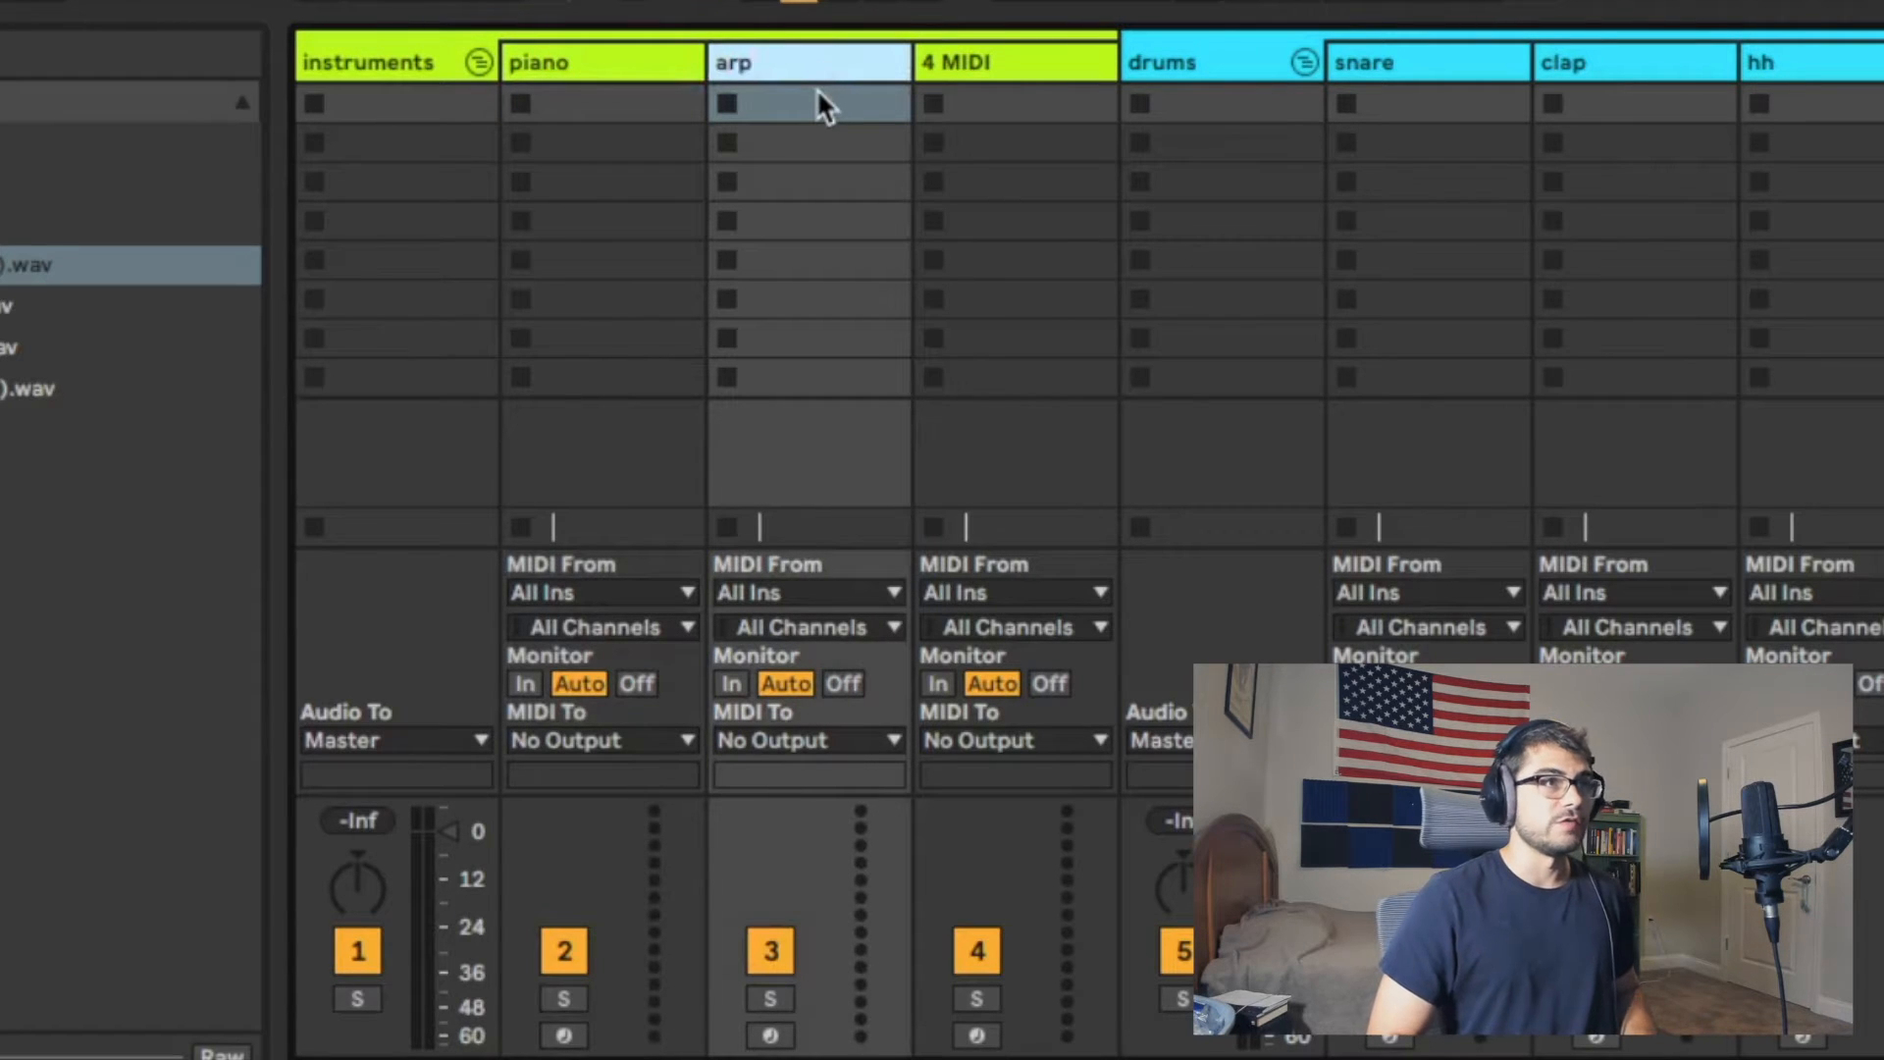
pyautogui.click(1056, 57)
pyautogui.hotkey('ctrl', 'r')
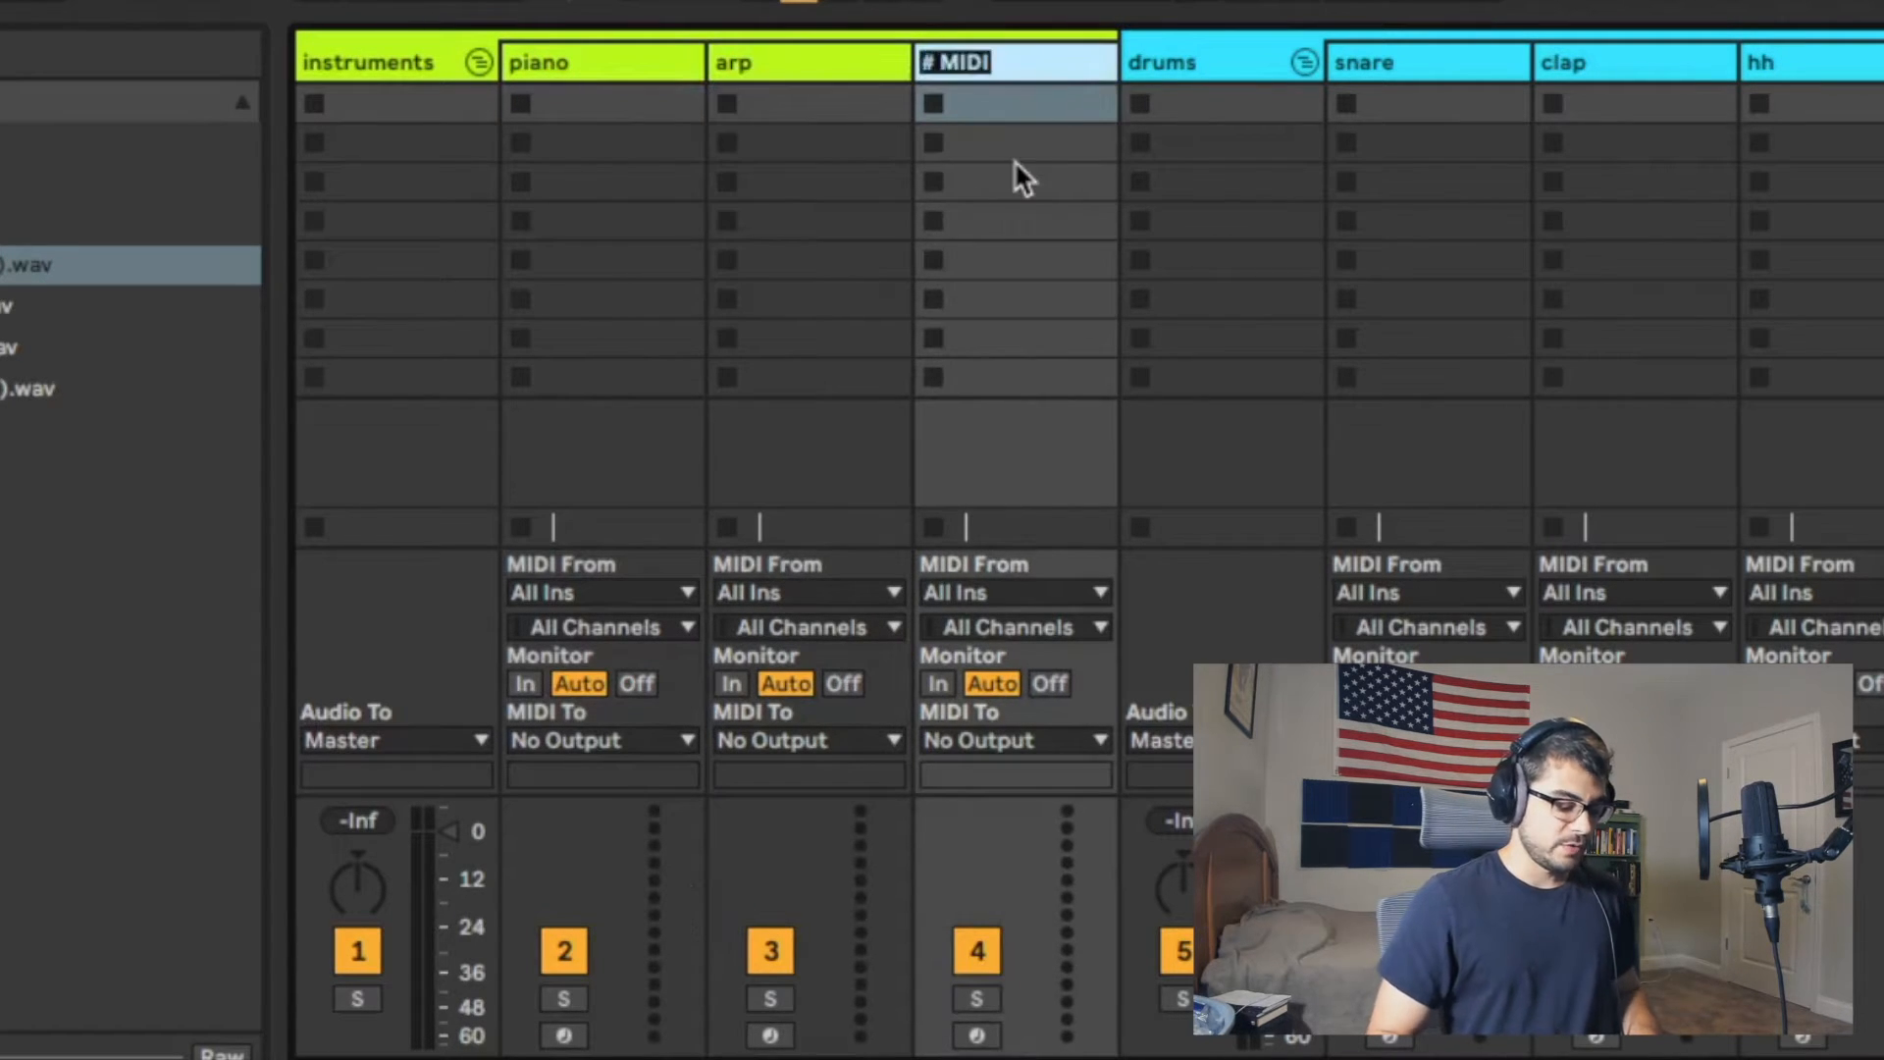
pyautogui.write('lead')
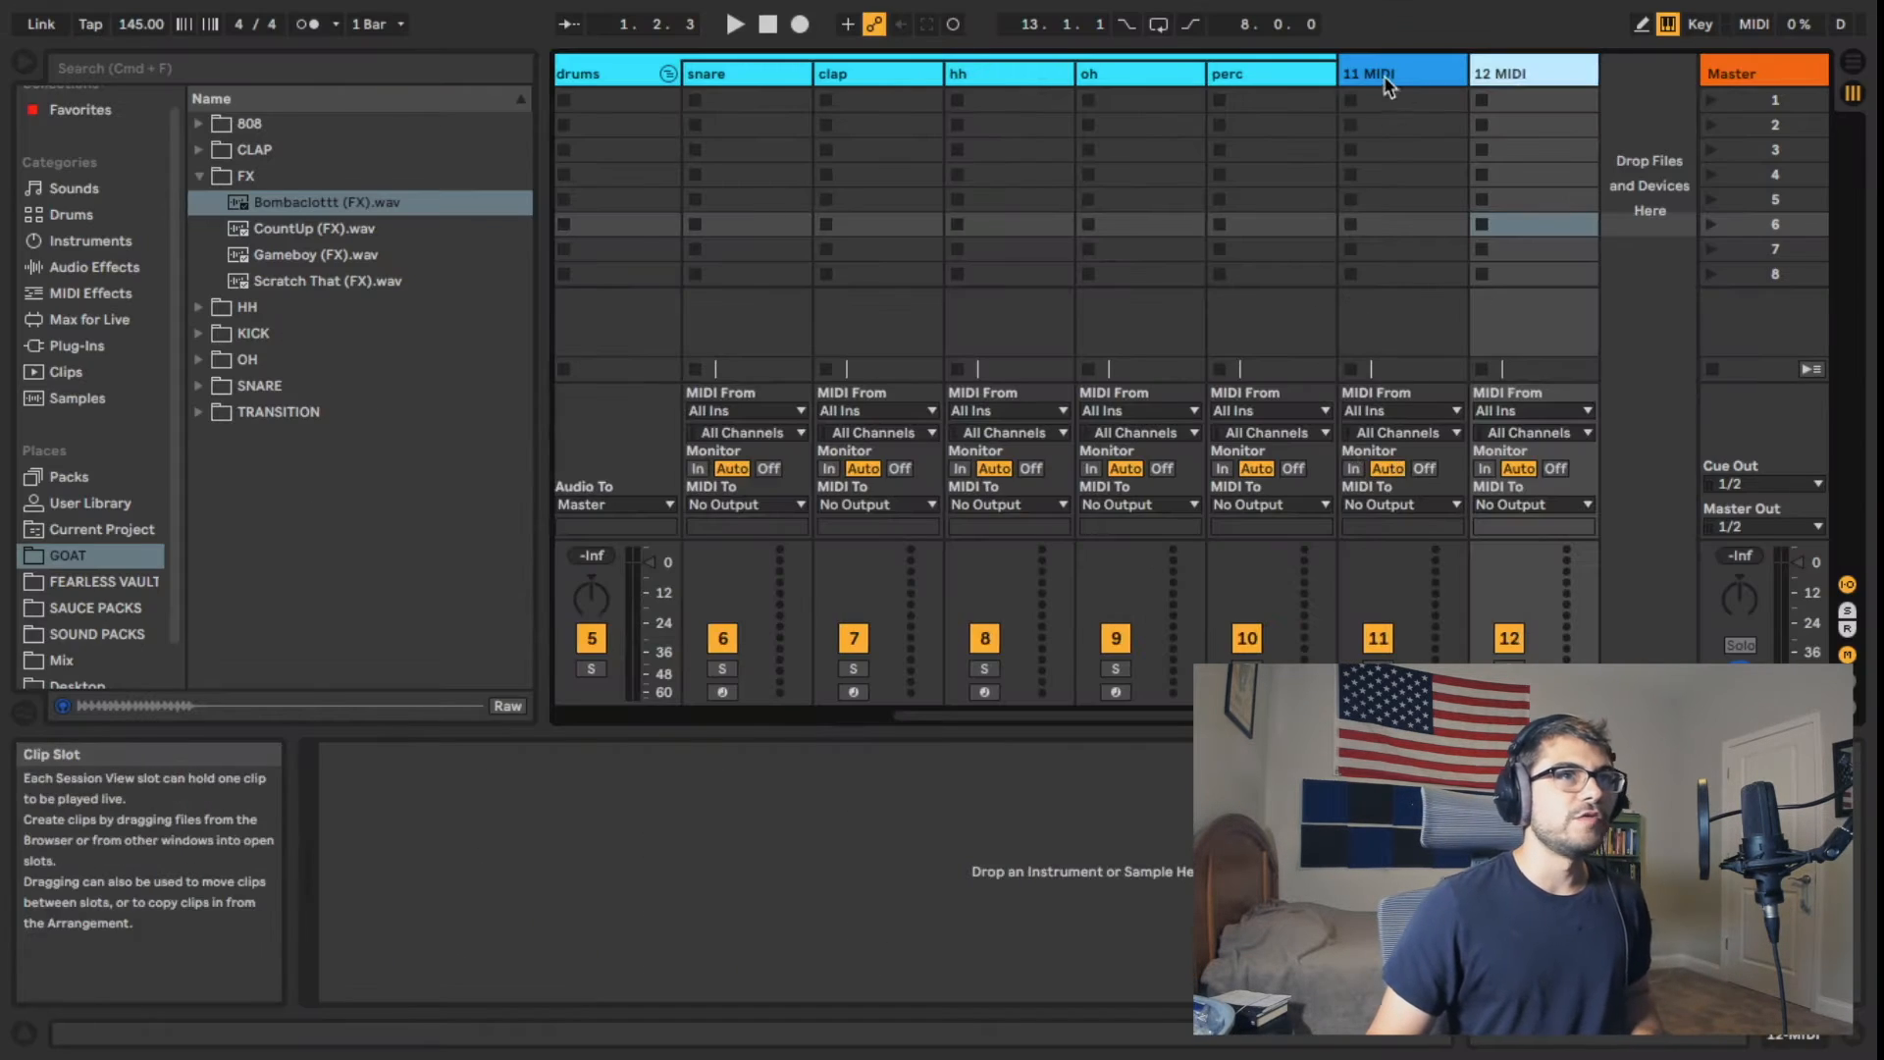
# Step: Rename the two remaining MIDI tracks after the drums group as kick and 808
pyautogui.click(1384, 75)
pyautogui.hotkey('ctrl', 'r')
pyautogui.write('kick')
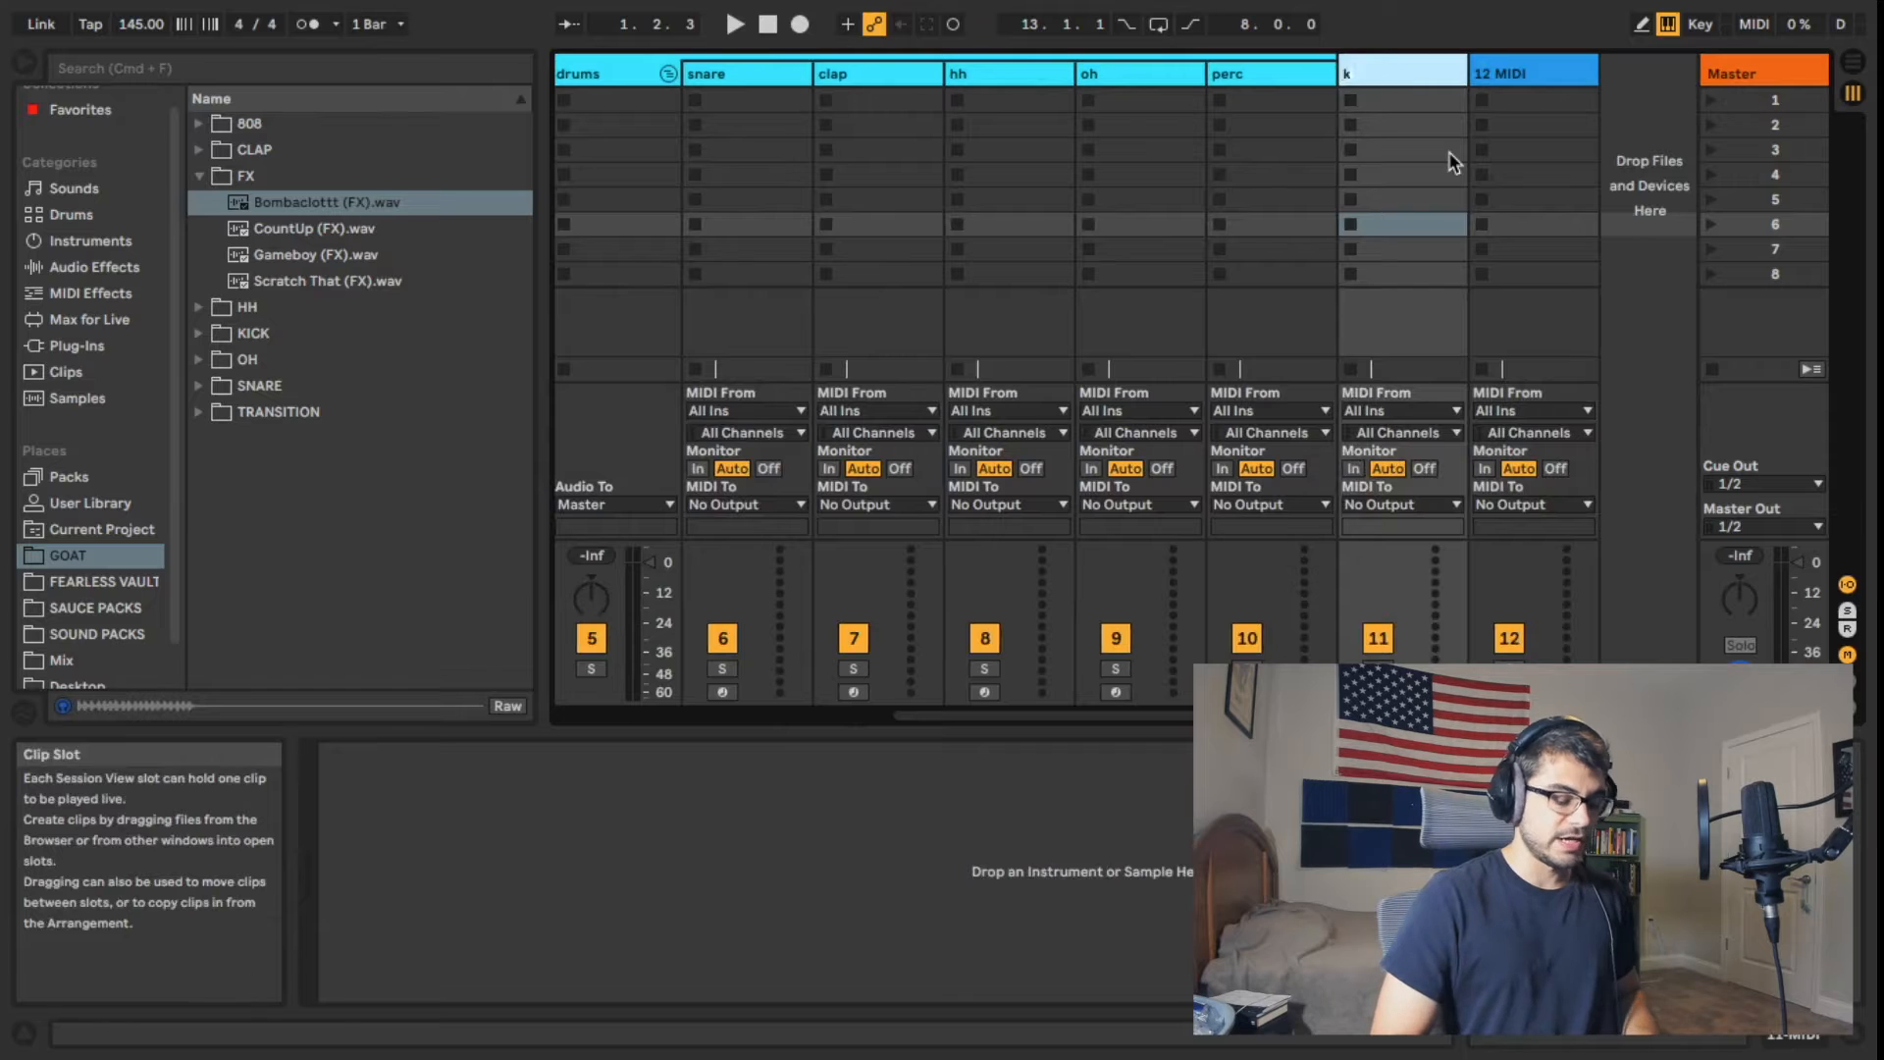
pyautogui.click(1504, 76)
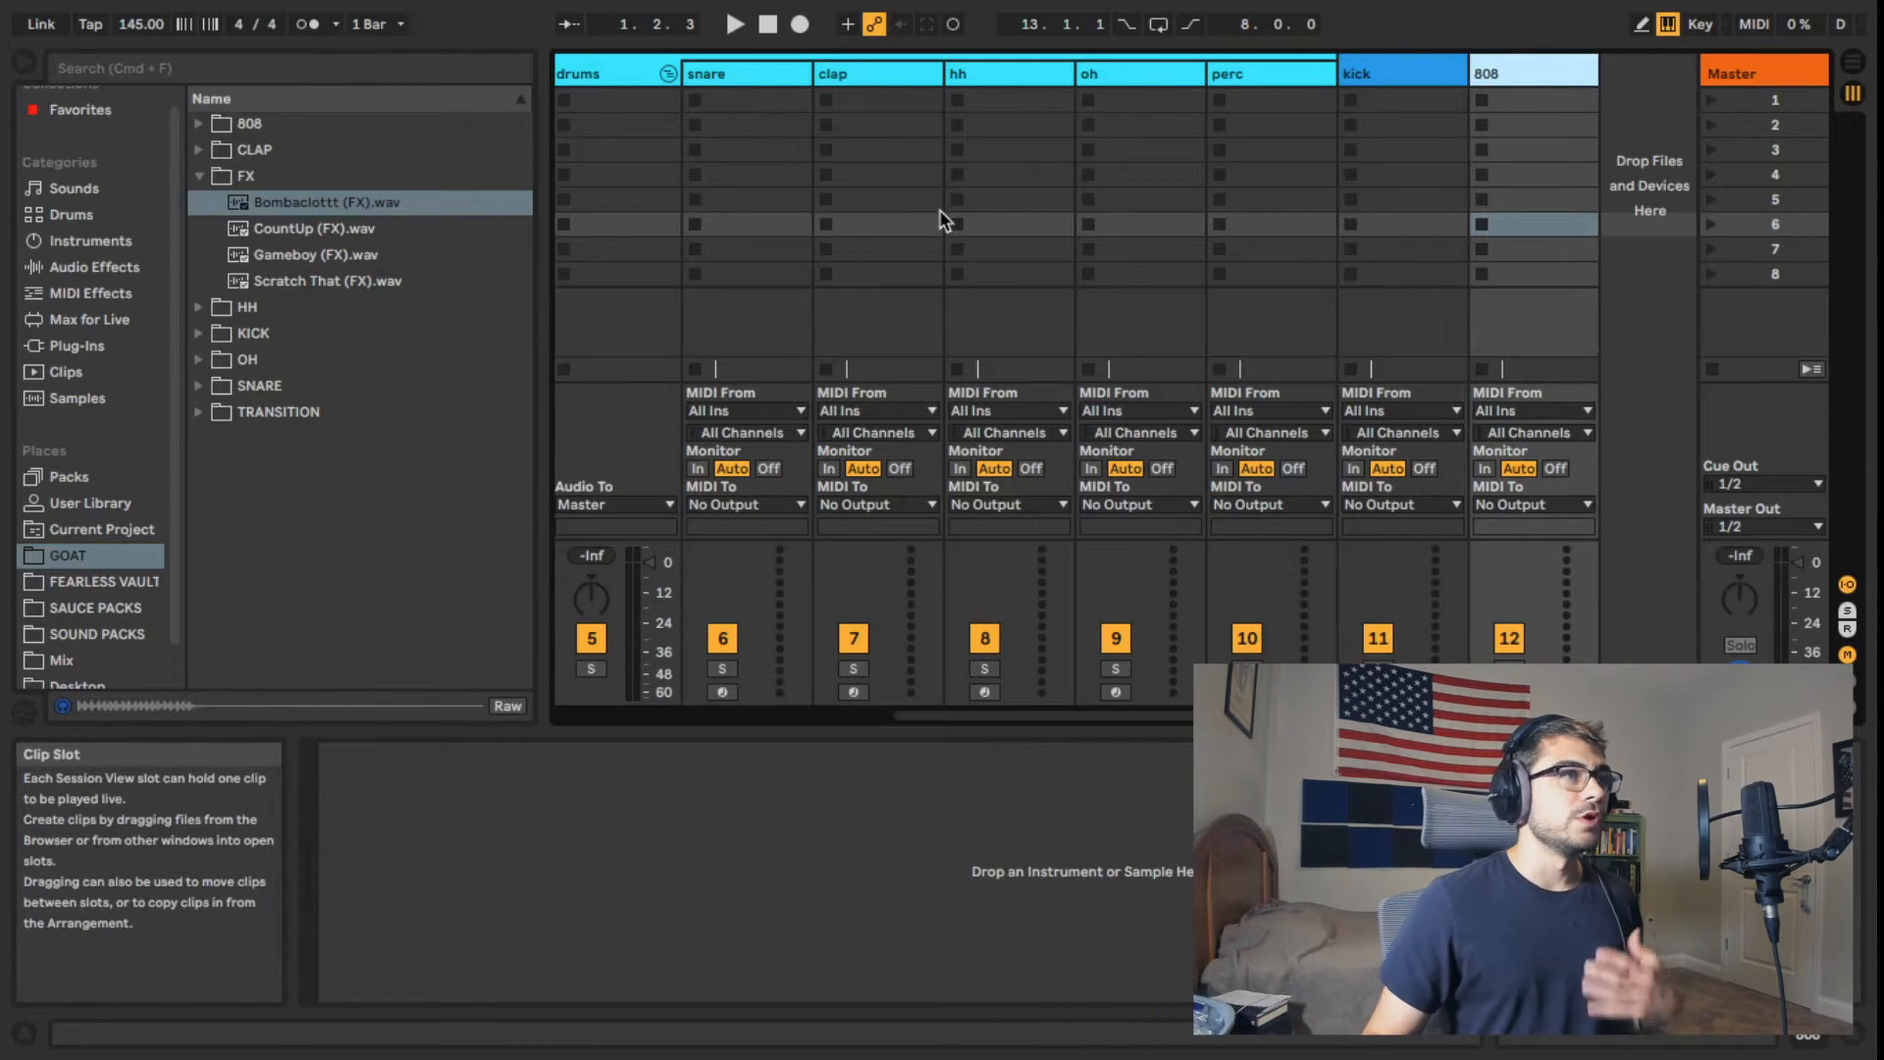
pyautogui.click(1398, 79)
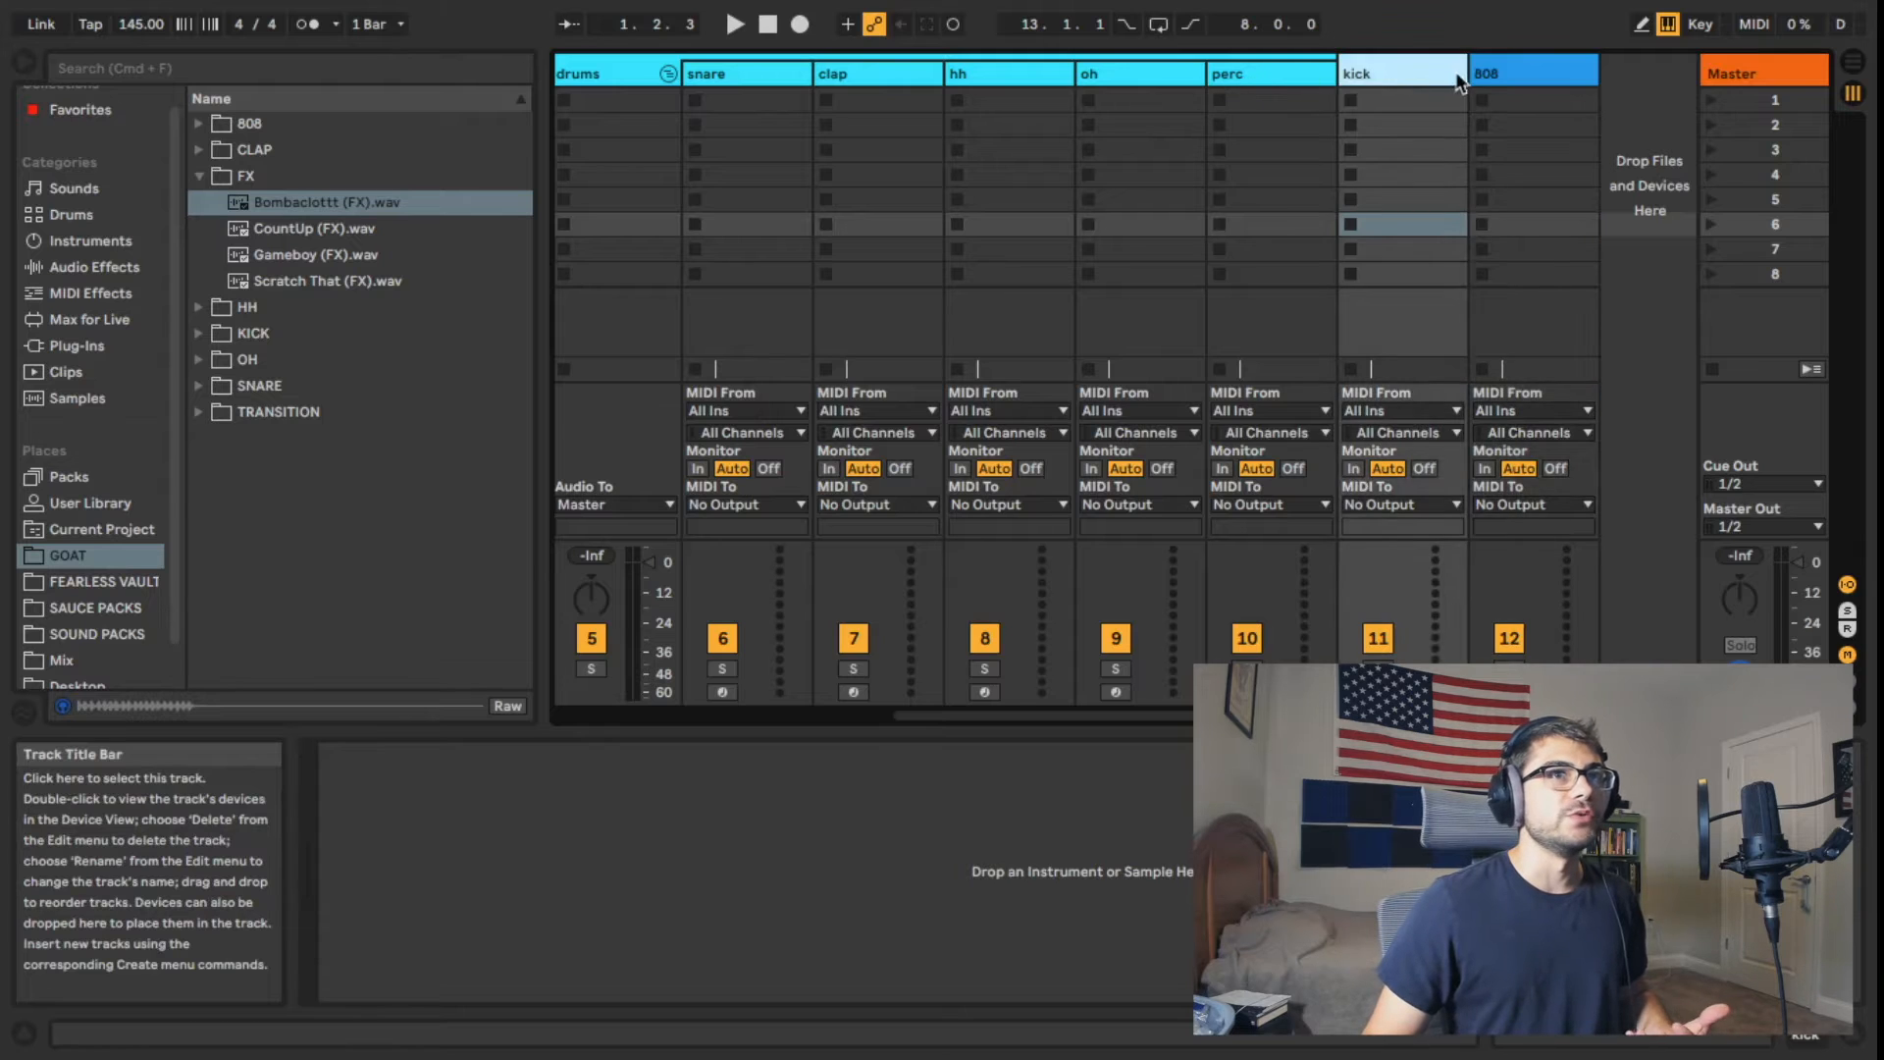
pyautogui.click(1488, 73)
pyautogui.click(1423, 79)
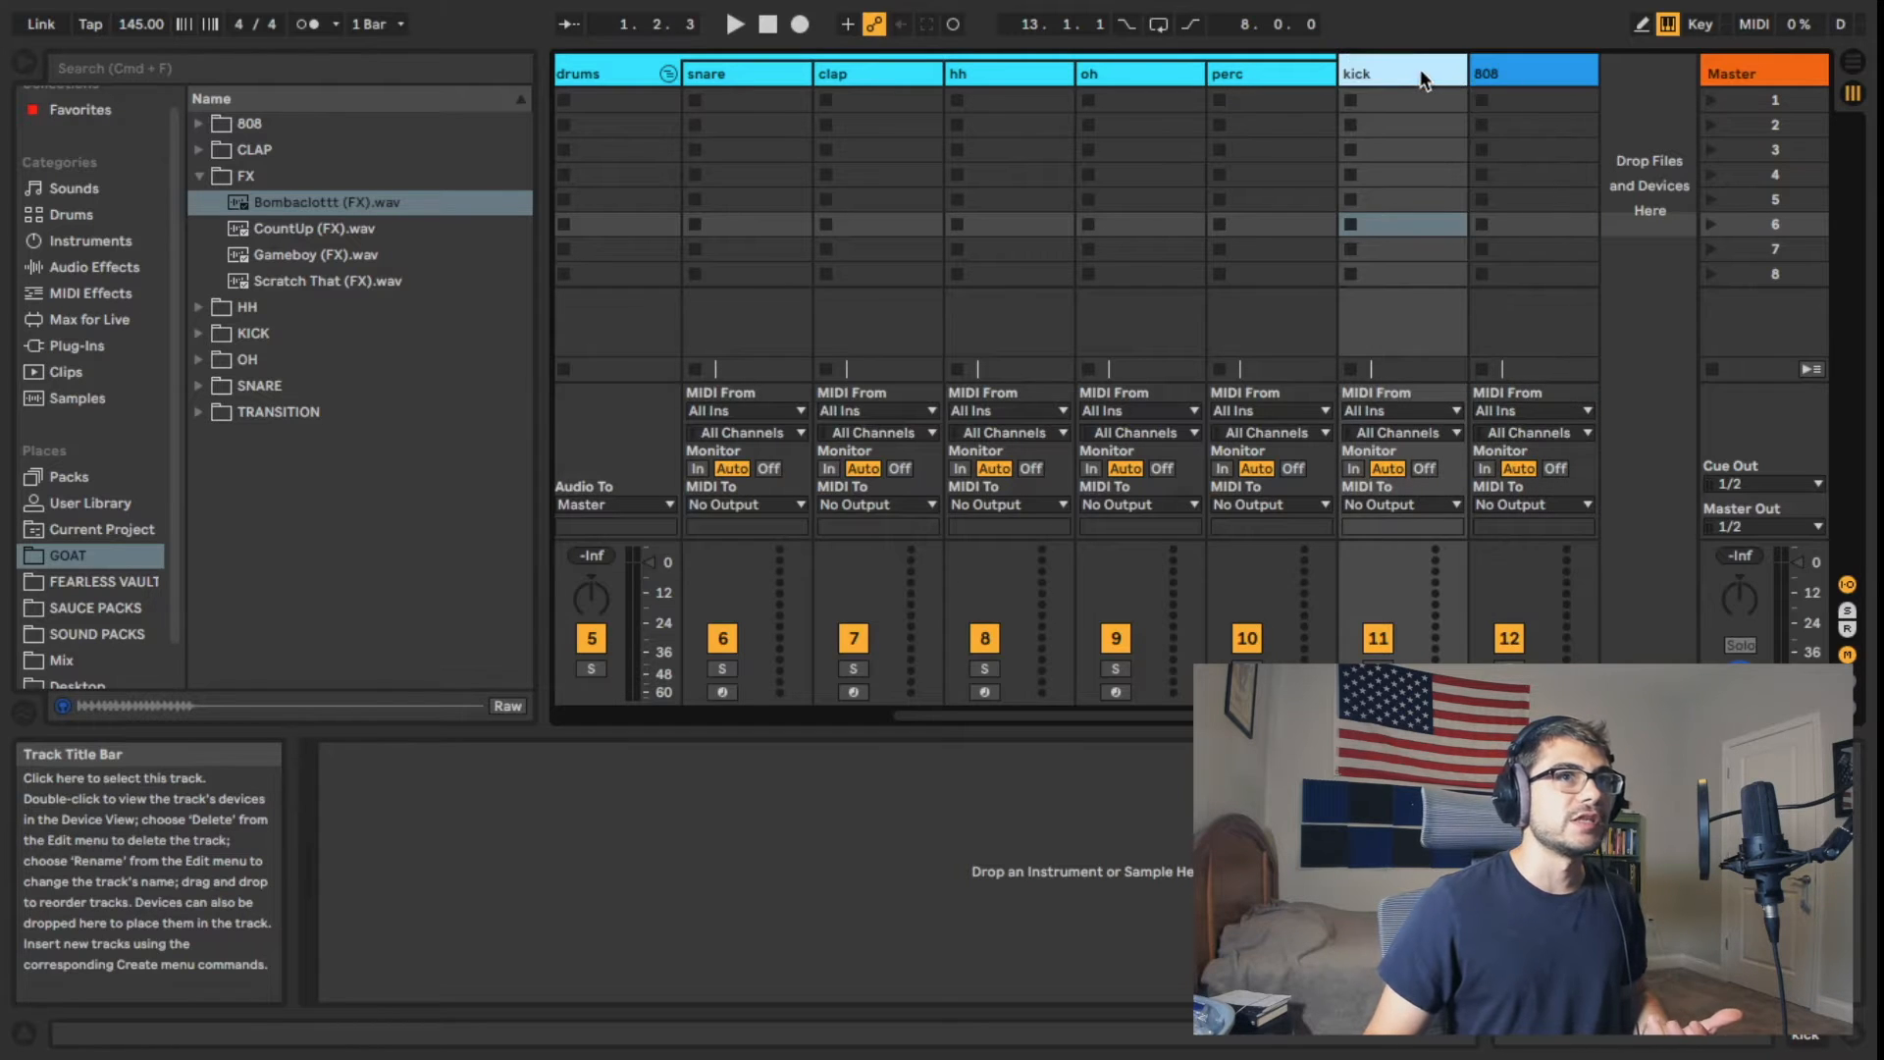
pyautogui.click(1499, 73)
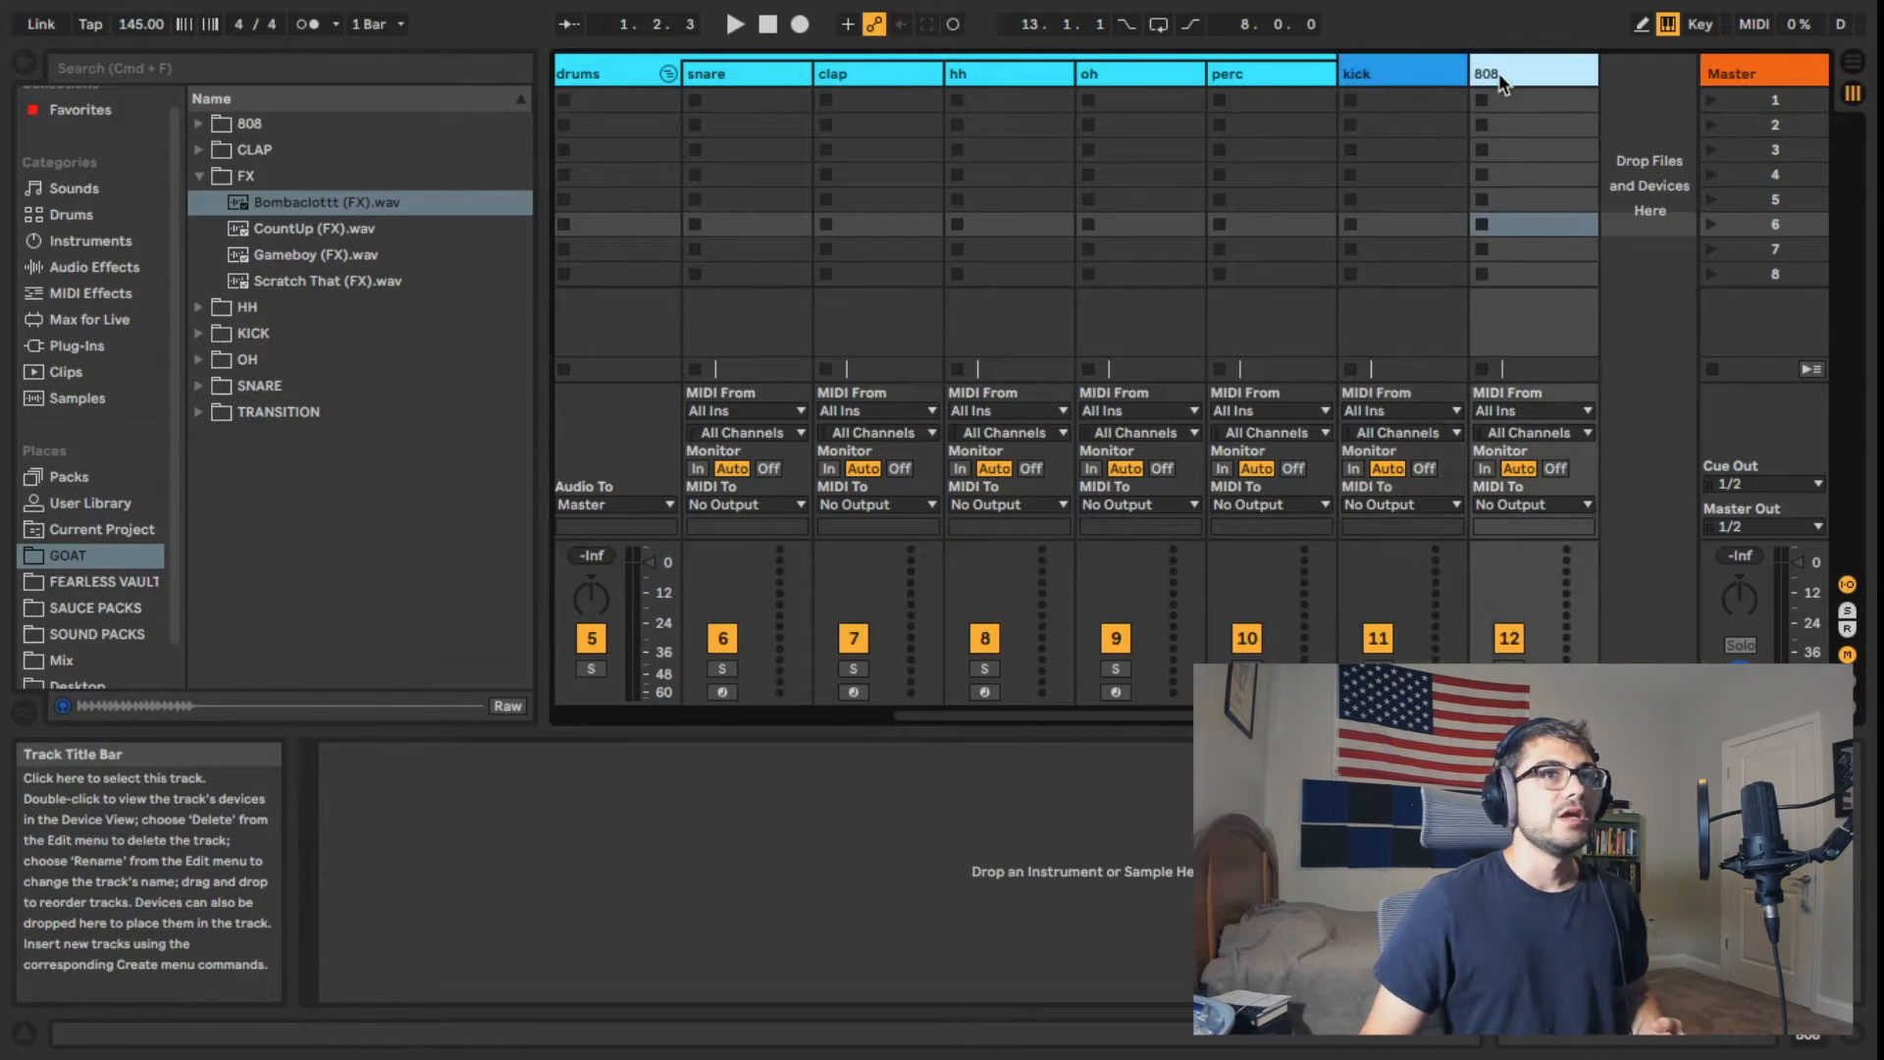
# Step: Move the kick and 808 tracks between the instruments and drums groups and colour both white
pyautogui.click(1419, 83)
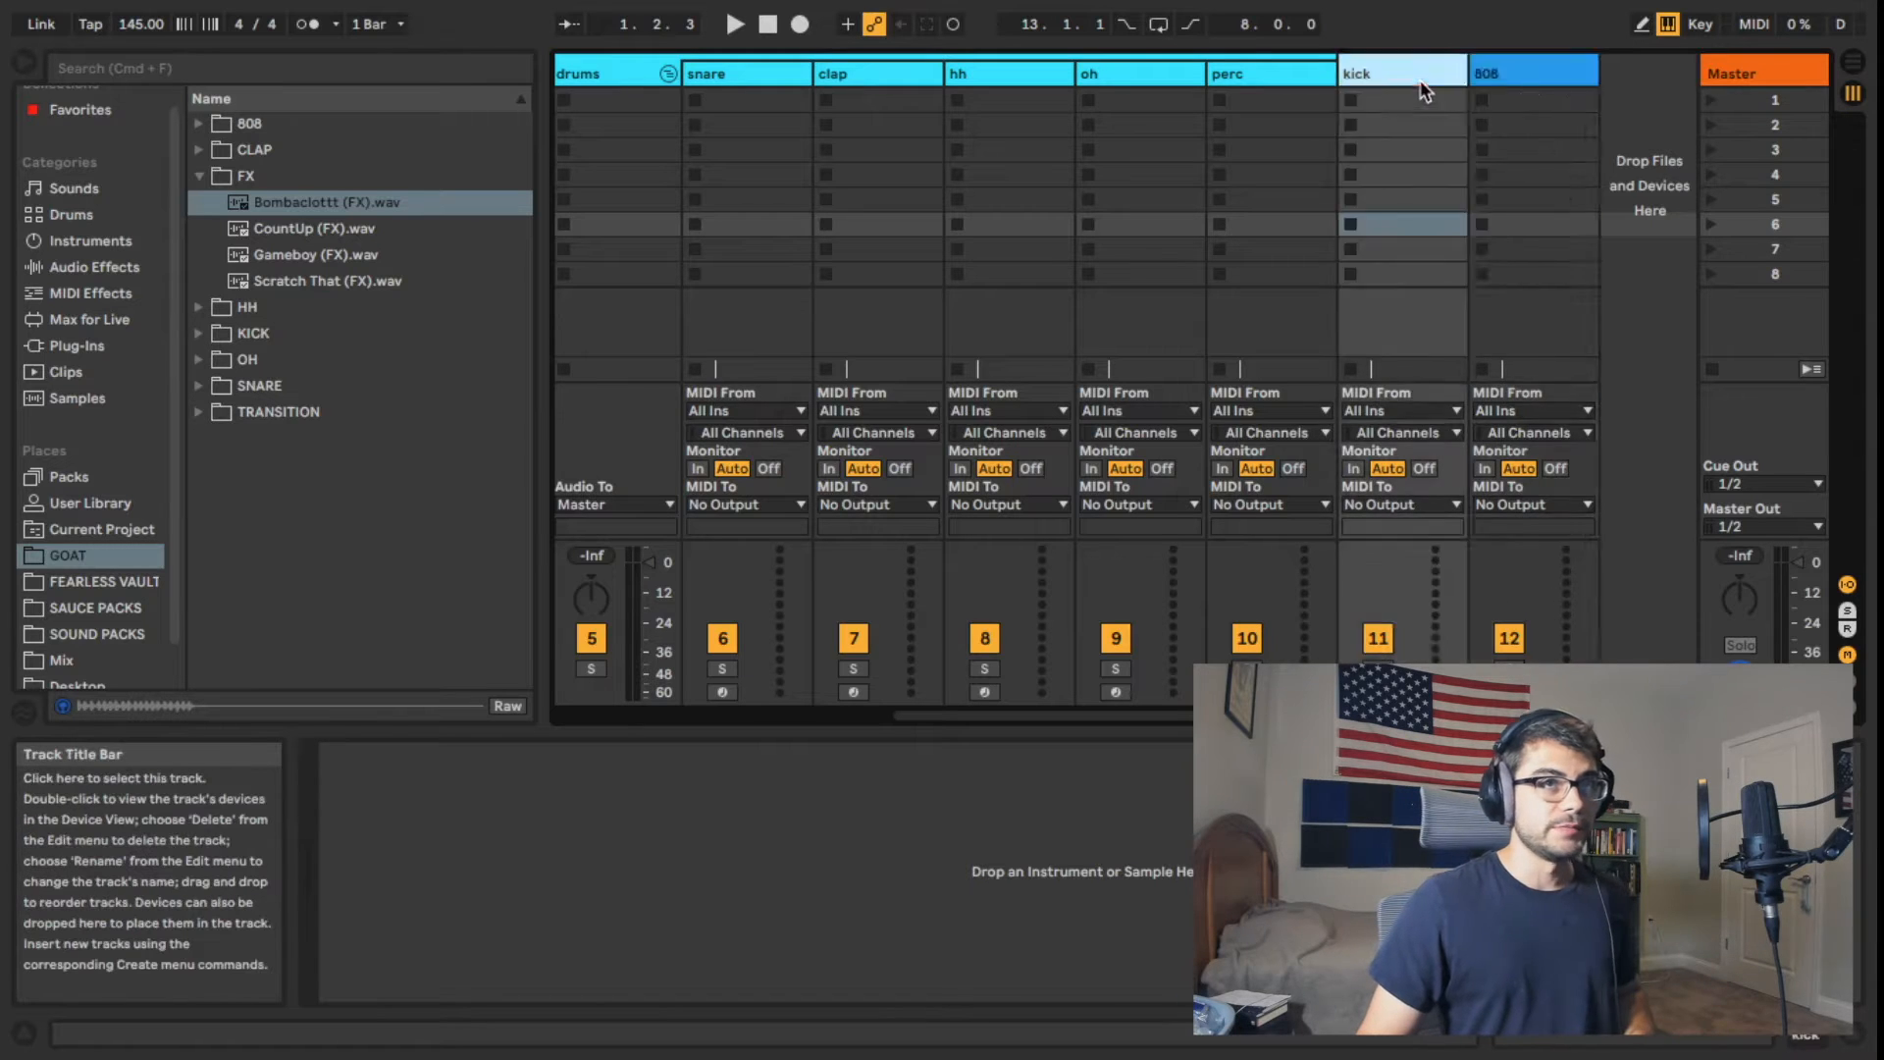
pyautogui.keyDown('shift'); pyautogui.click(1483, 79); pyautogui.keyUp('shift')
pyautogui.moveTo(1484, 79); pyautogui.dragTo(677, 73)
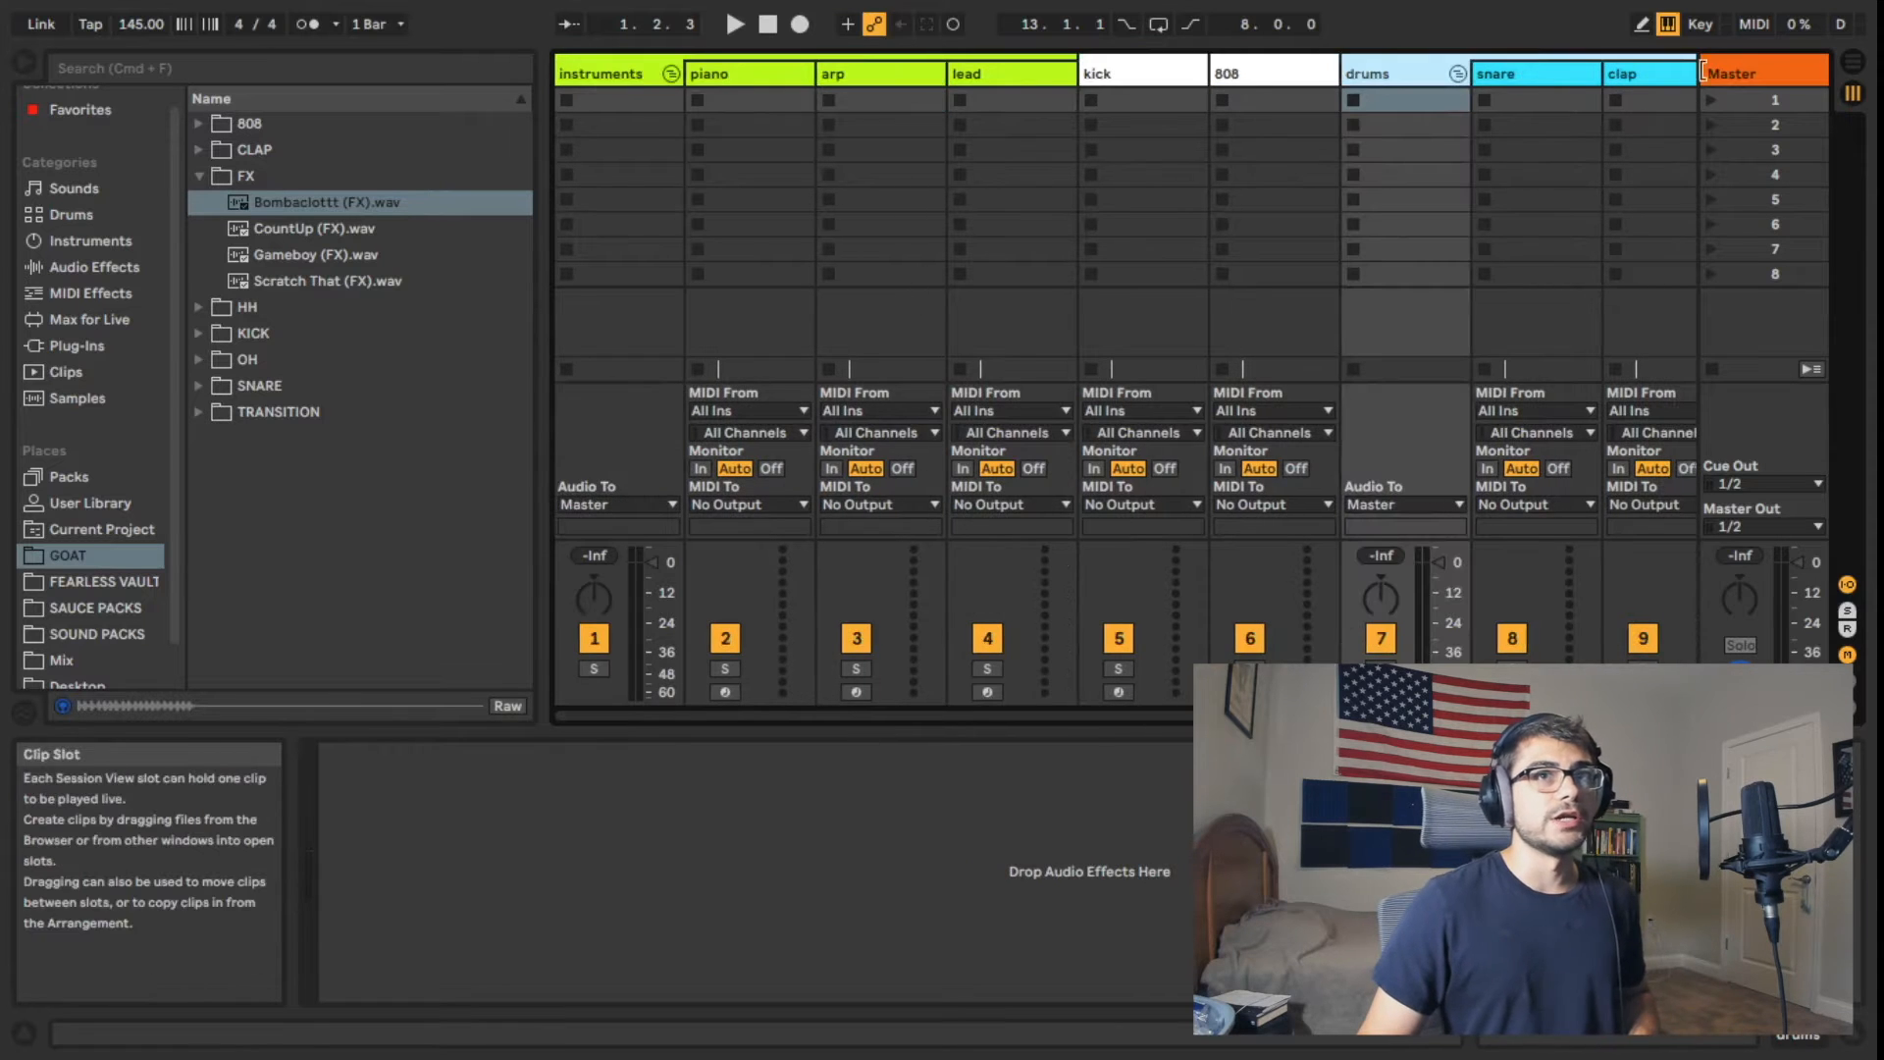
# Step: Insert three return tracks before the master track
pyautogui.click(1764, 73)
pyautogui.rightClick(1764, 74)
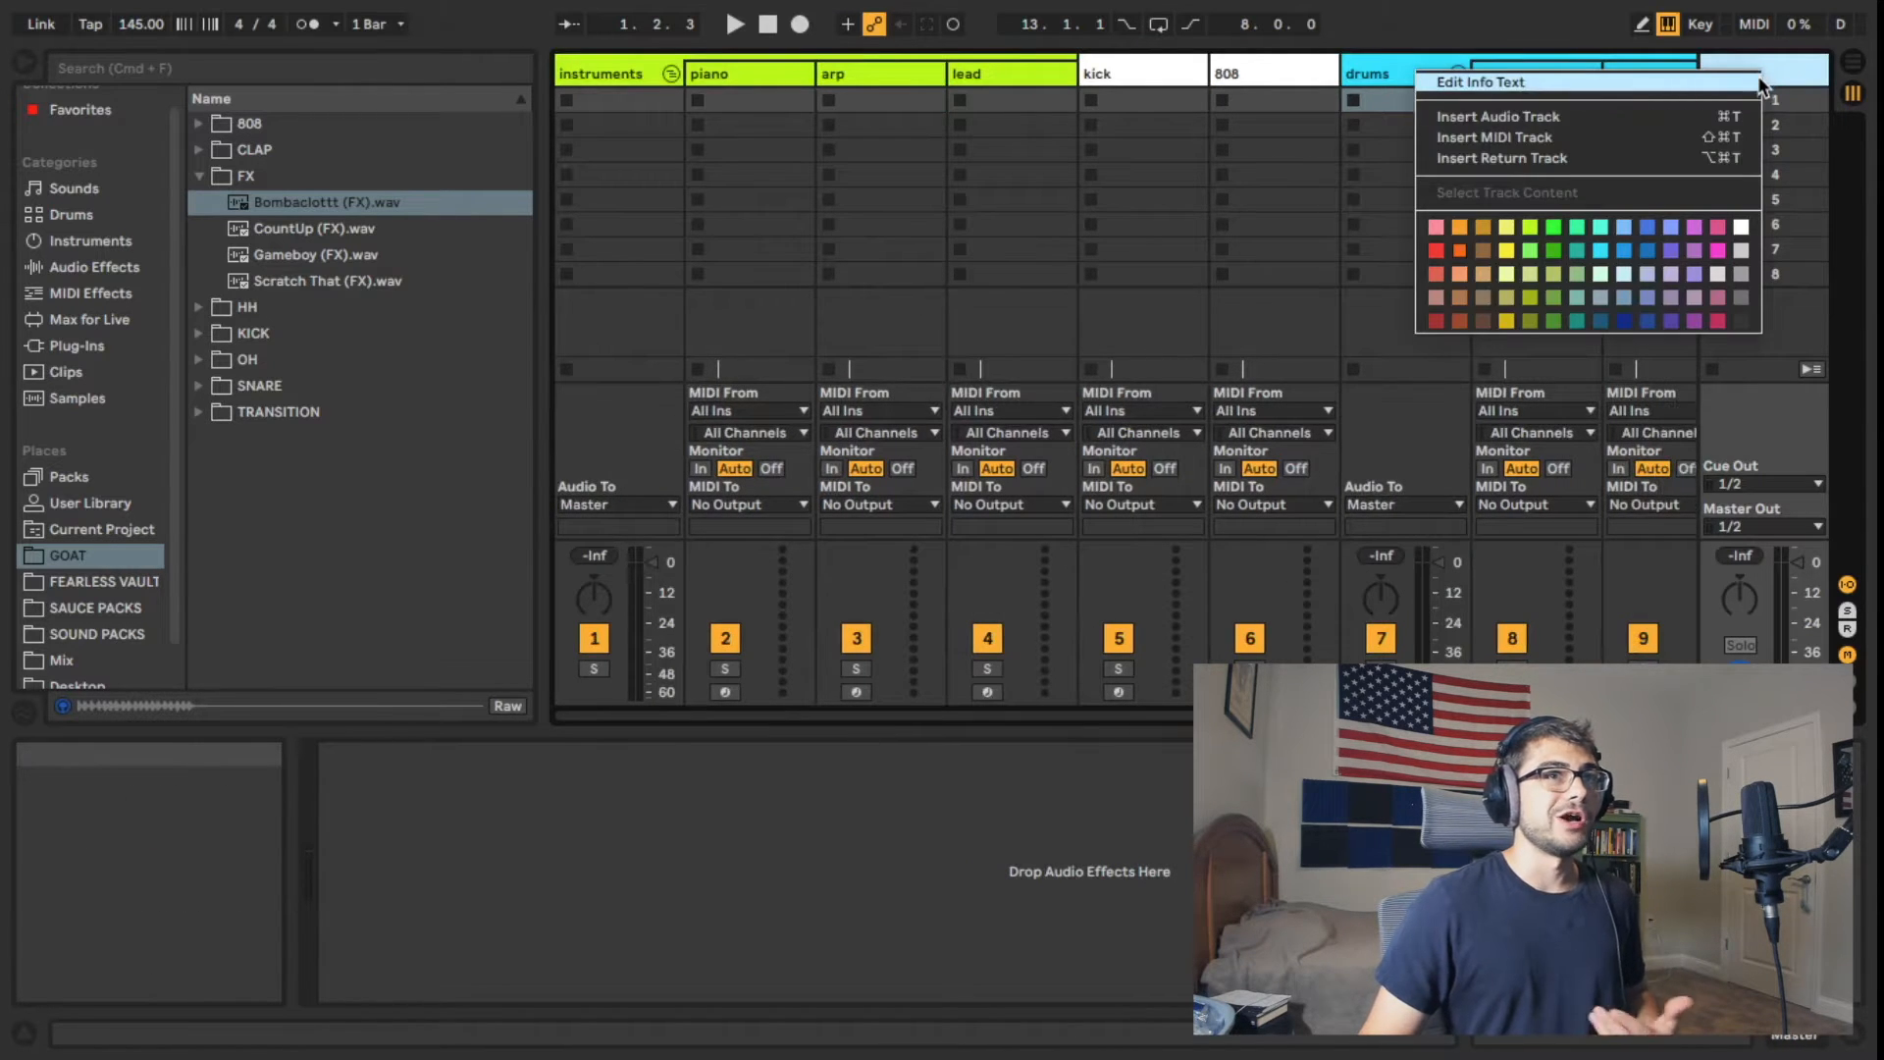
pyautogui.click(1679, 167)
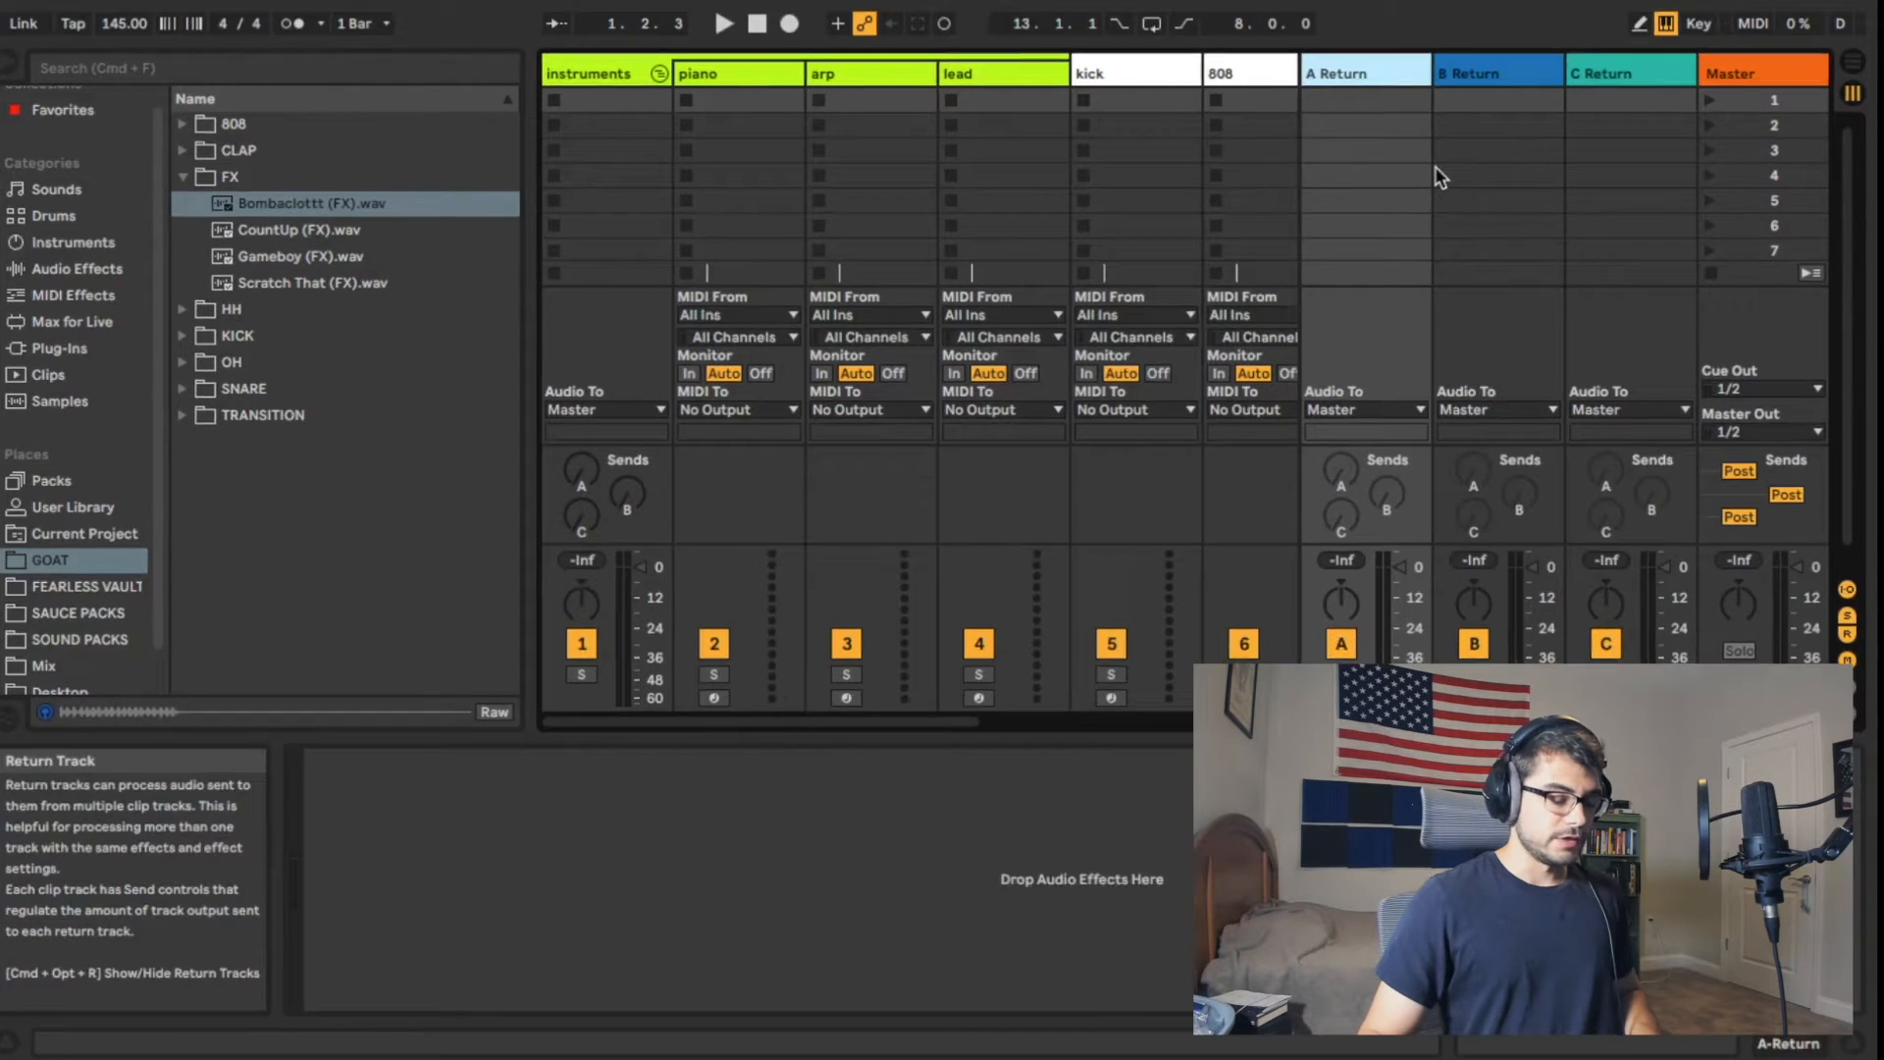
# Step: Rename return tracks A, B and C as pre master, drums and instruments
pyautogui.press('super+r')
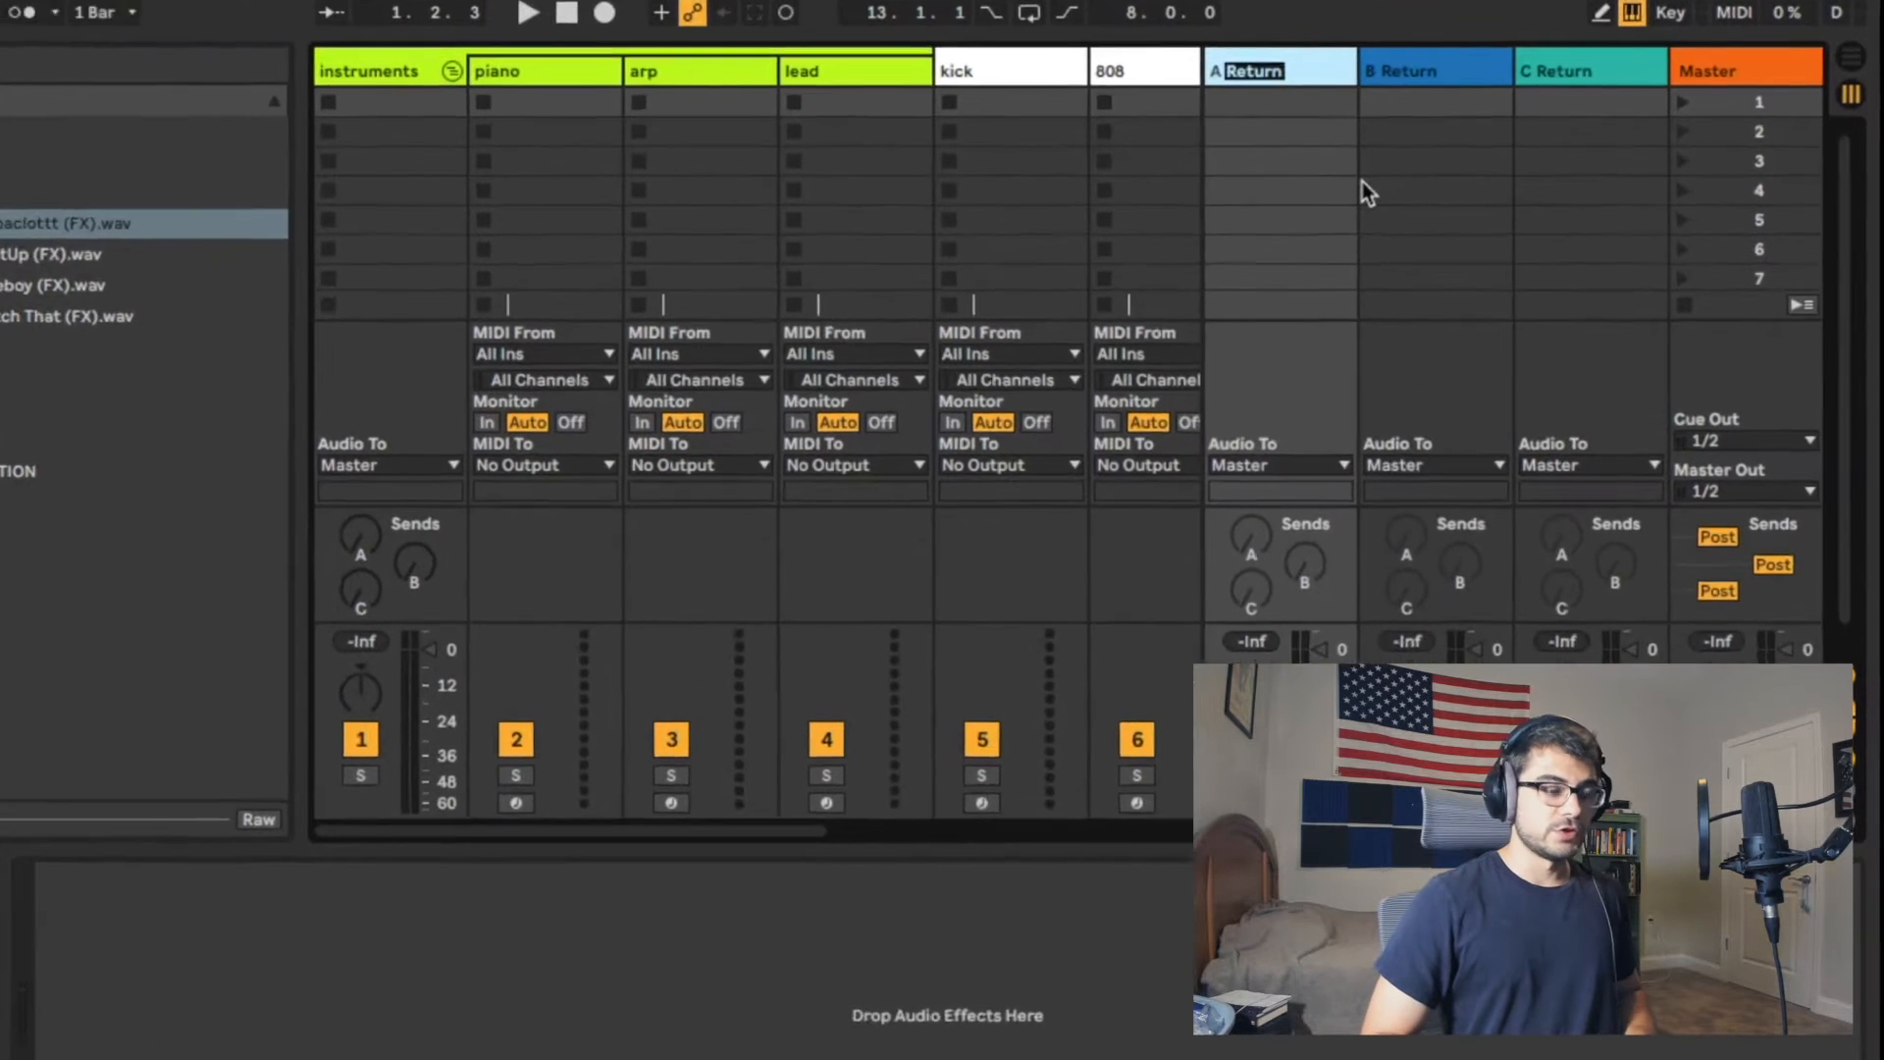
pyautogui.write('pre master')
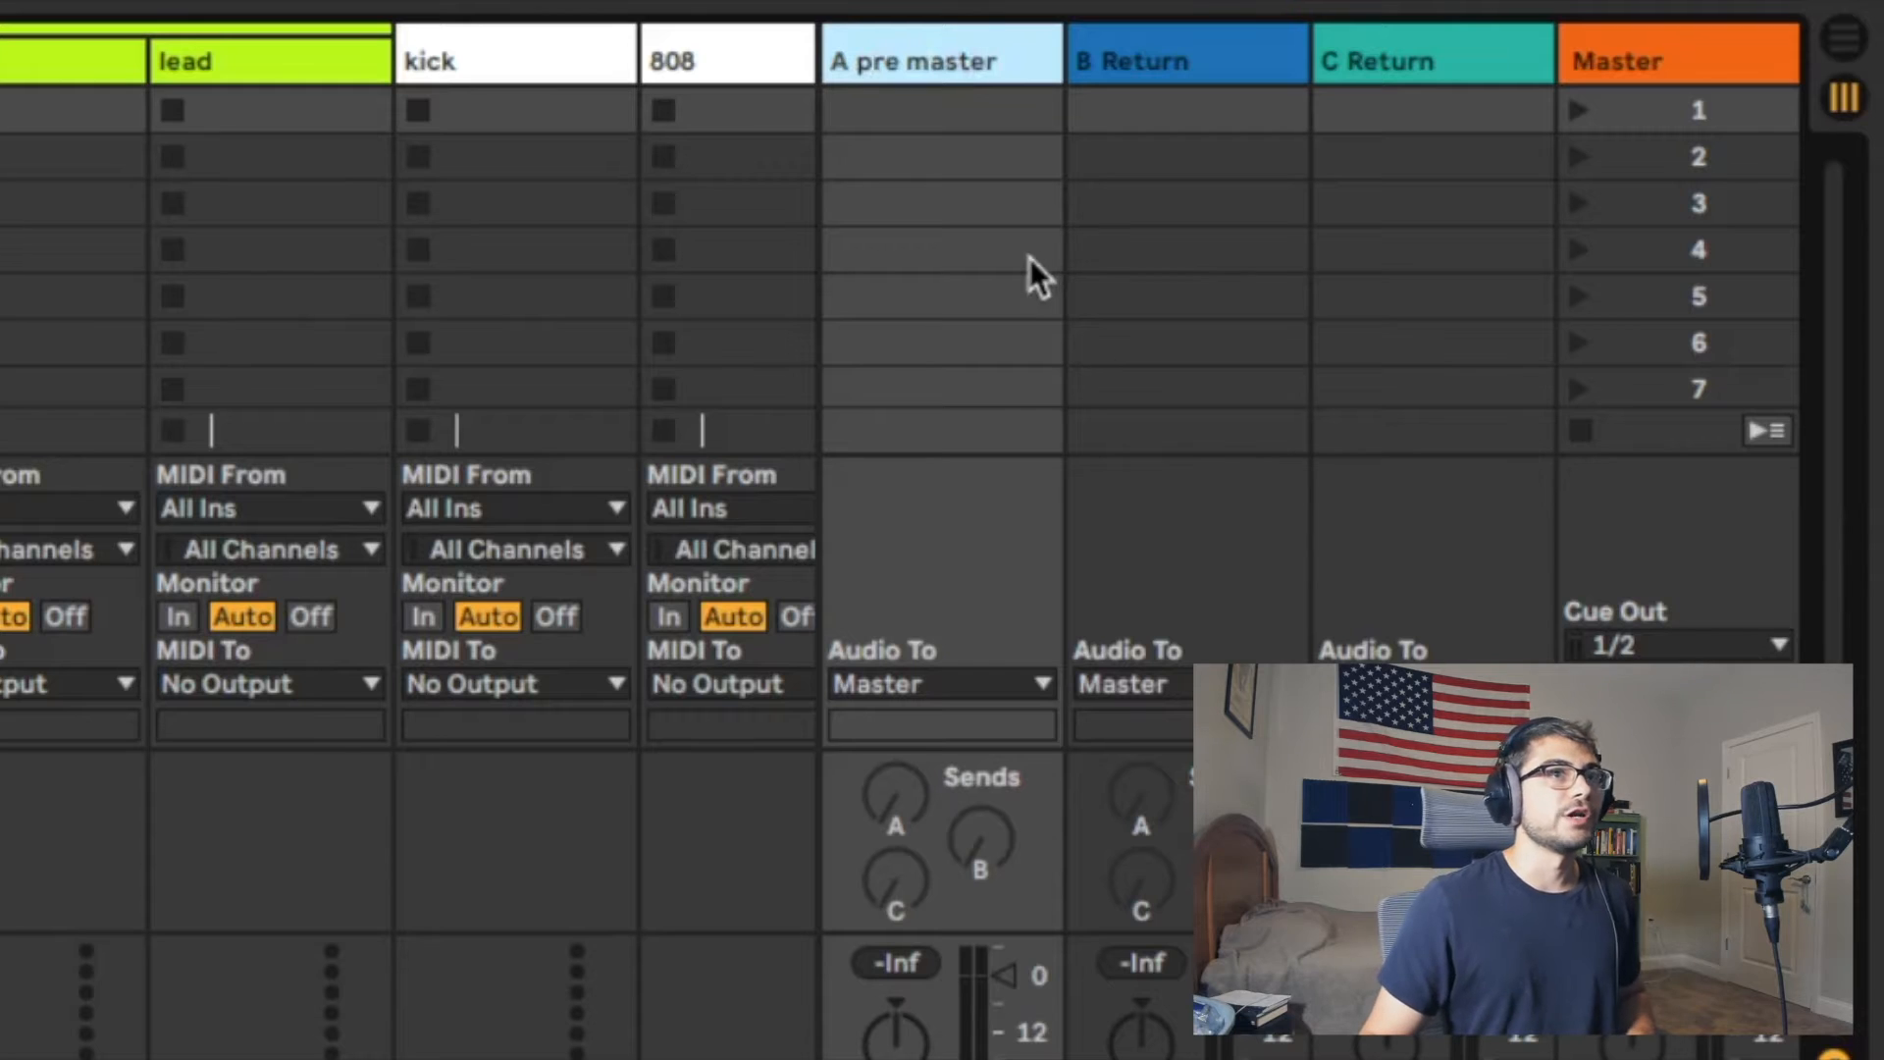
pyautogui.click(1146, 61)
pyautogui.press('super+r')
pyautogui.write('dru')
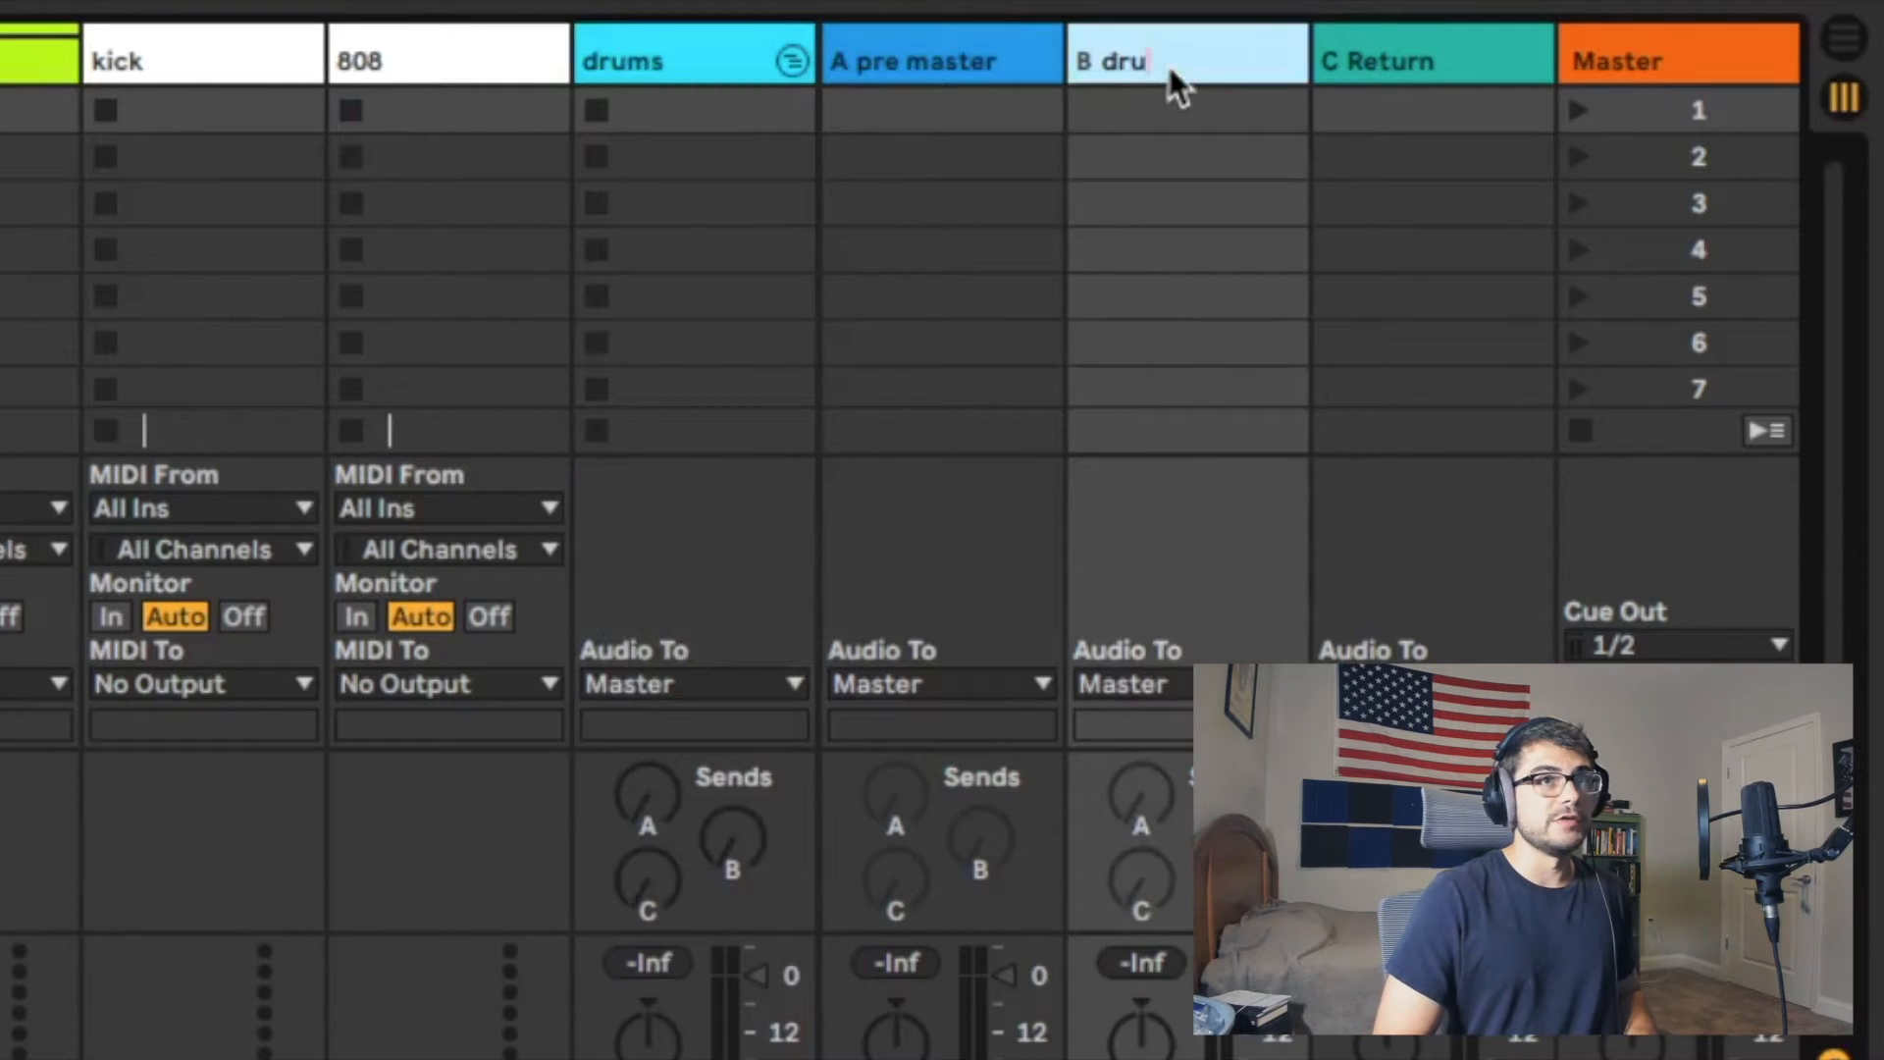
pyautogui.write('ms')
pyautogui.click(1427, 60)
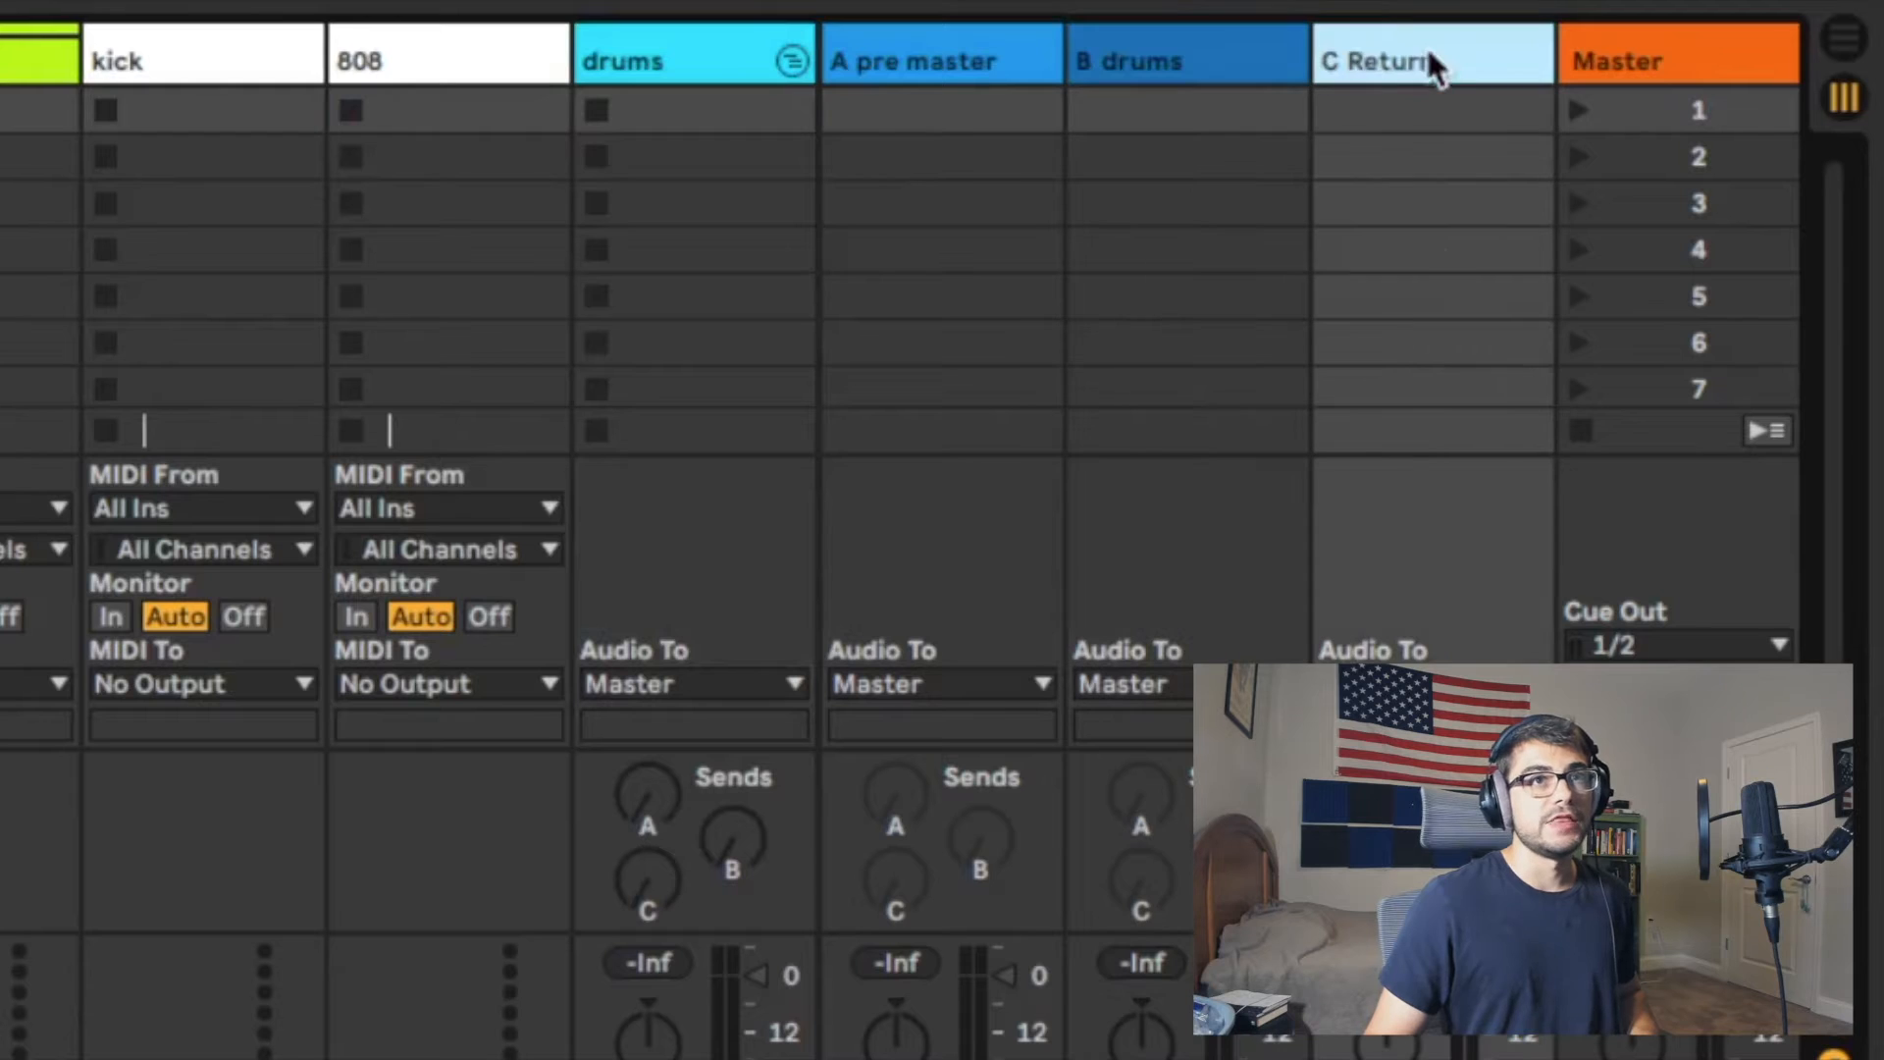
pyautogui.press('super+r')
pyautogui.write('instruments')
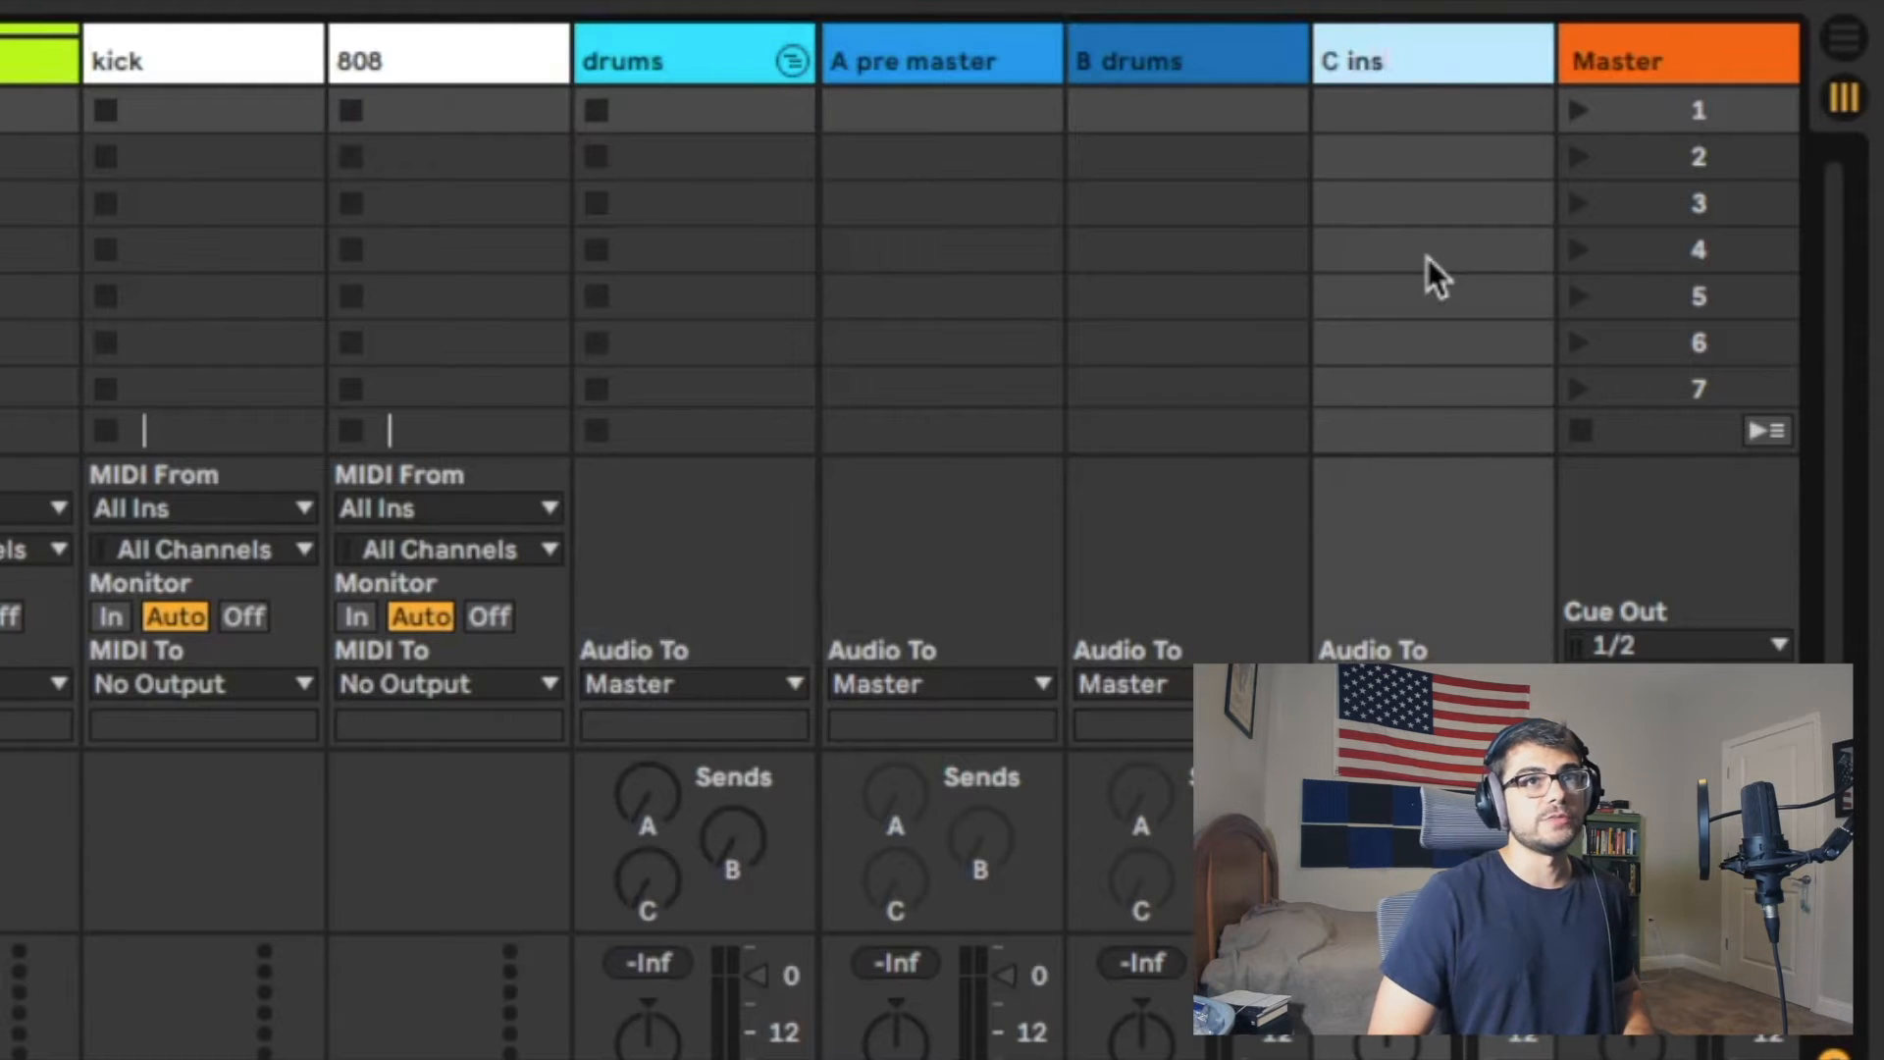
pyautogui.press('Return')
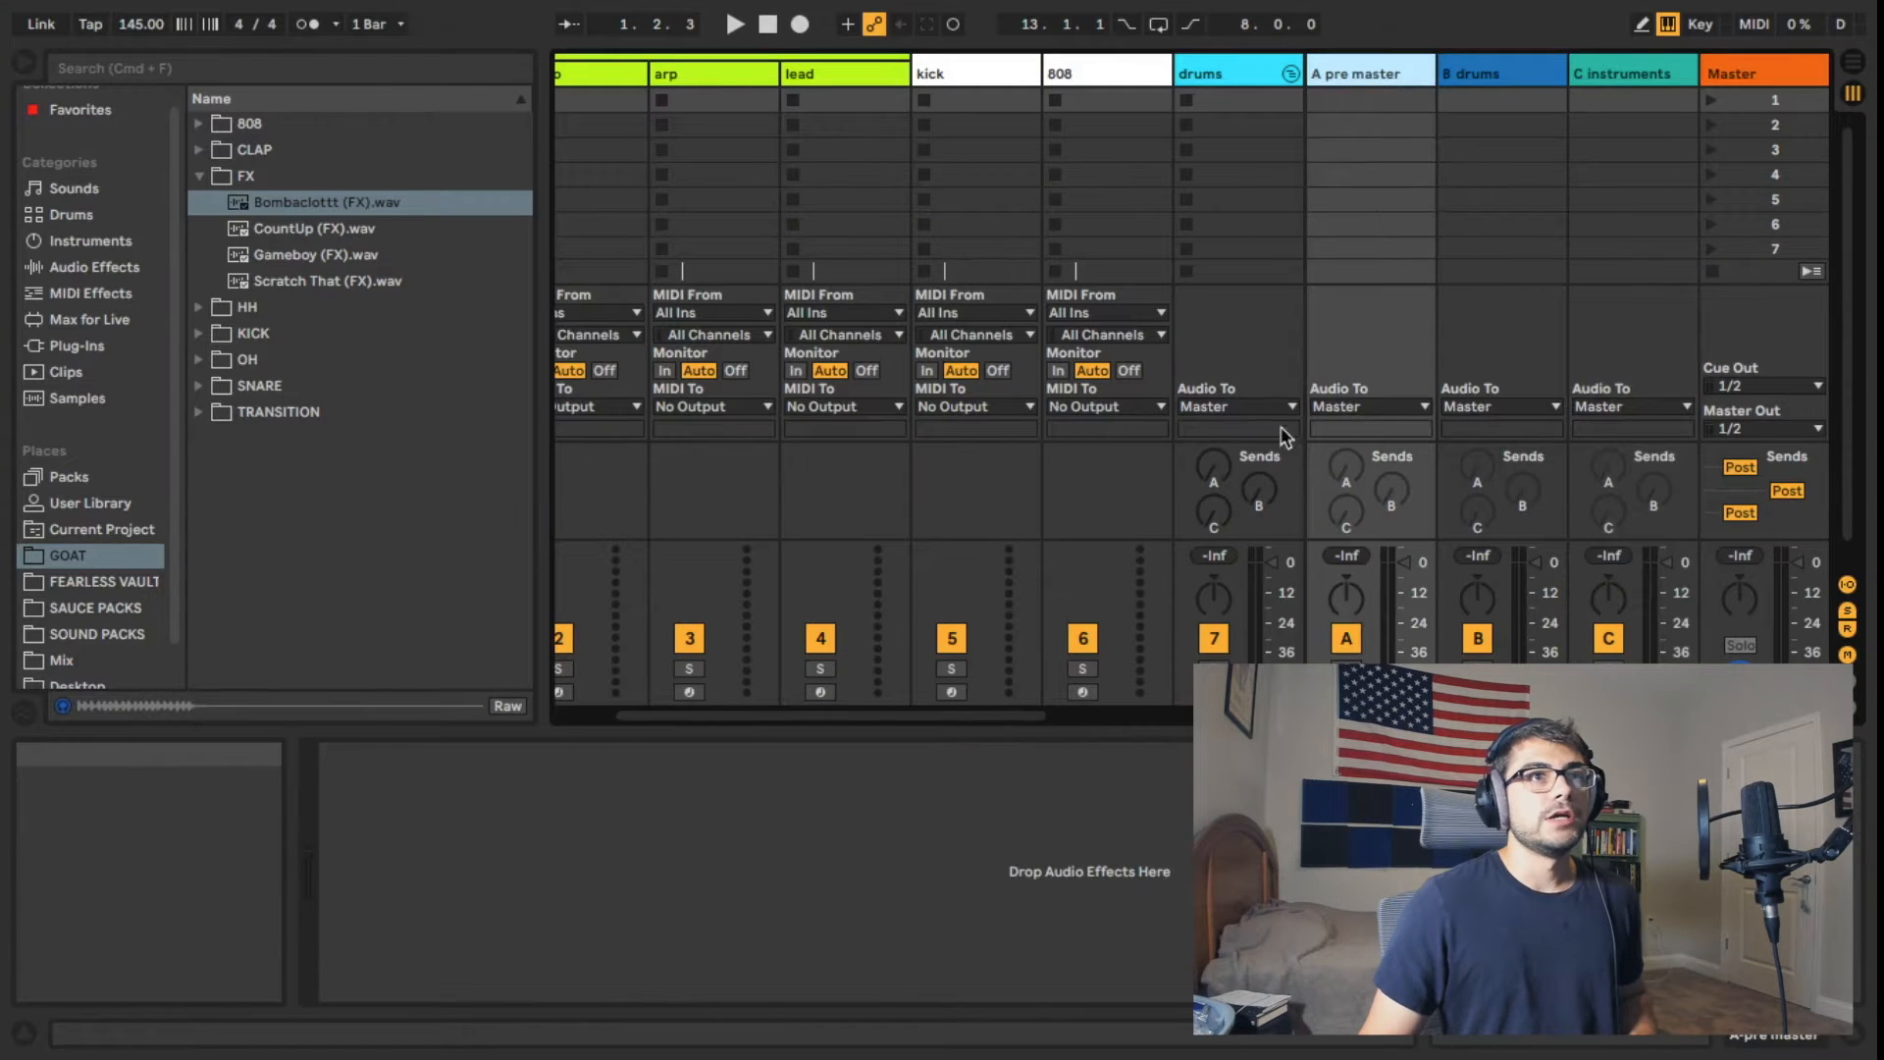
pyautogui.click(1490, 78)
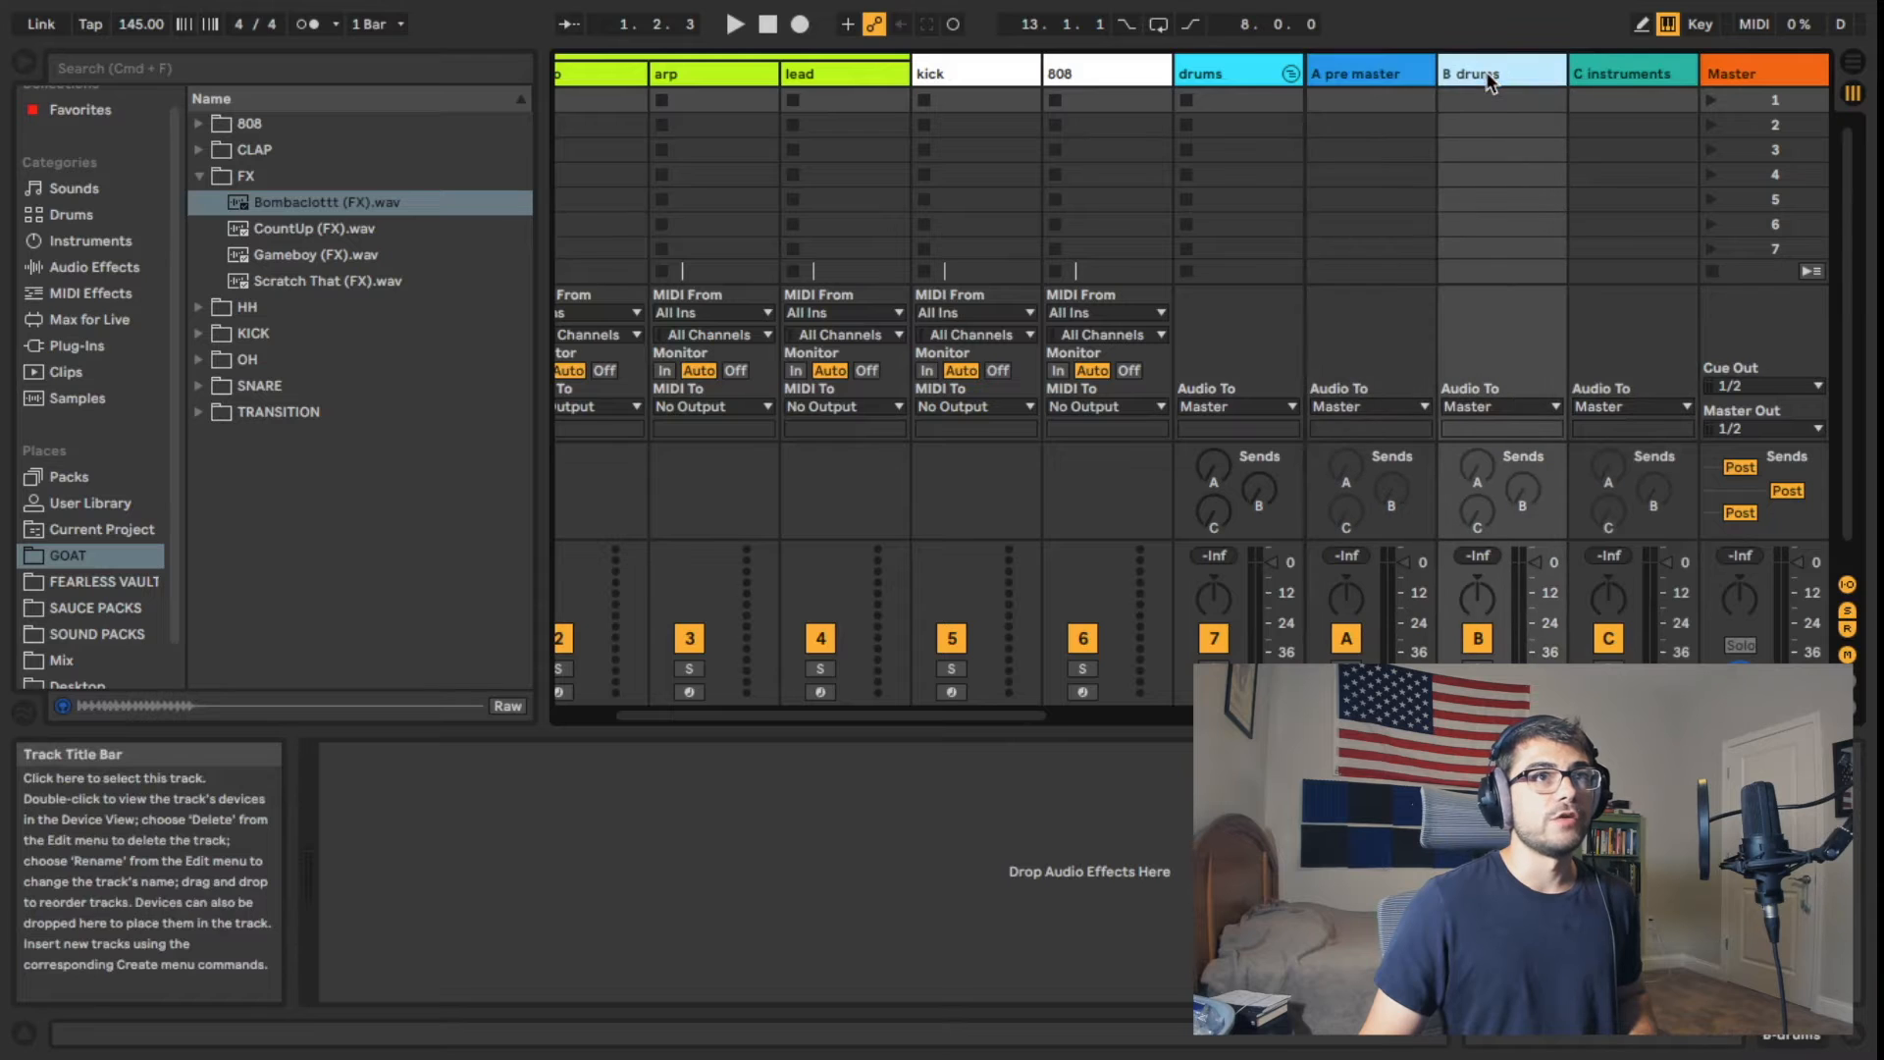
pyautogui.click(1621, 75)
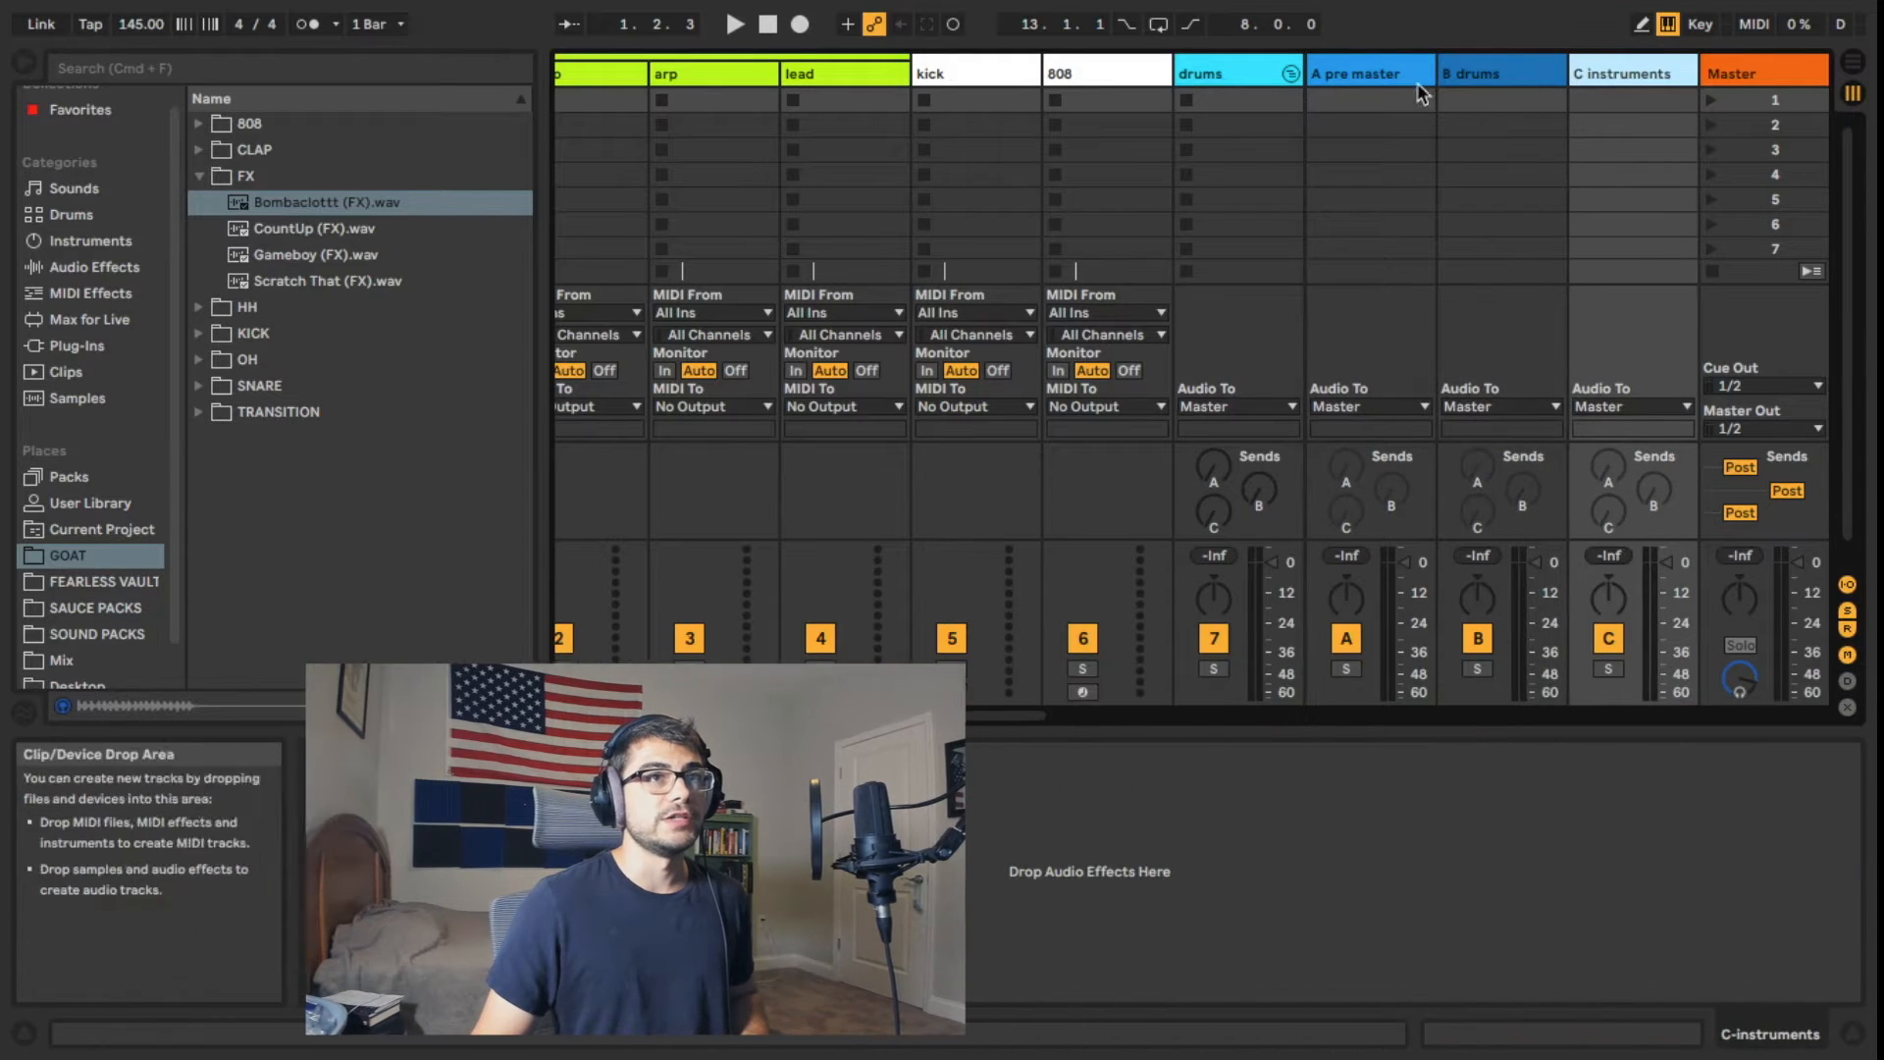
pyautogui.click(1333, 71)
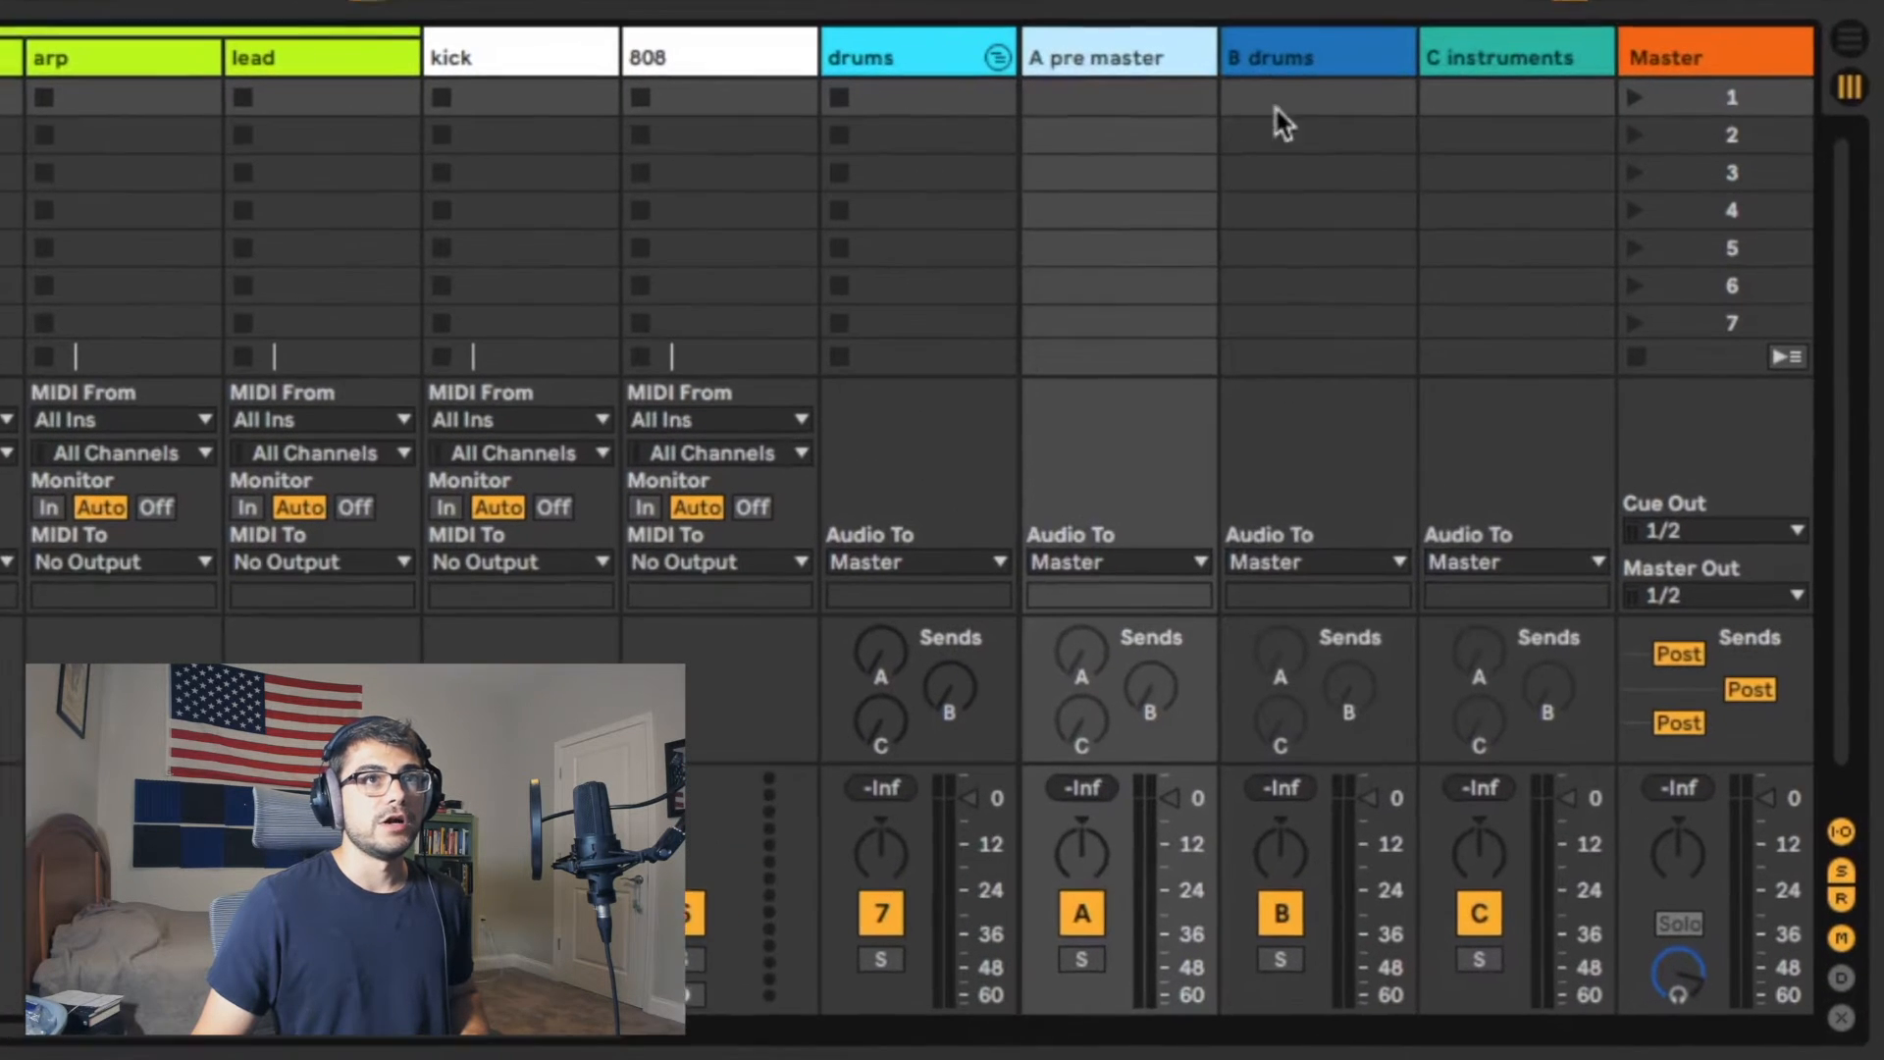
# Step: Enable send A on the drums and instruments return tracks and turn it fully up on both
pyautogui.click(1291, 59)
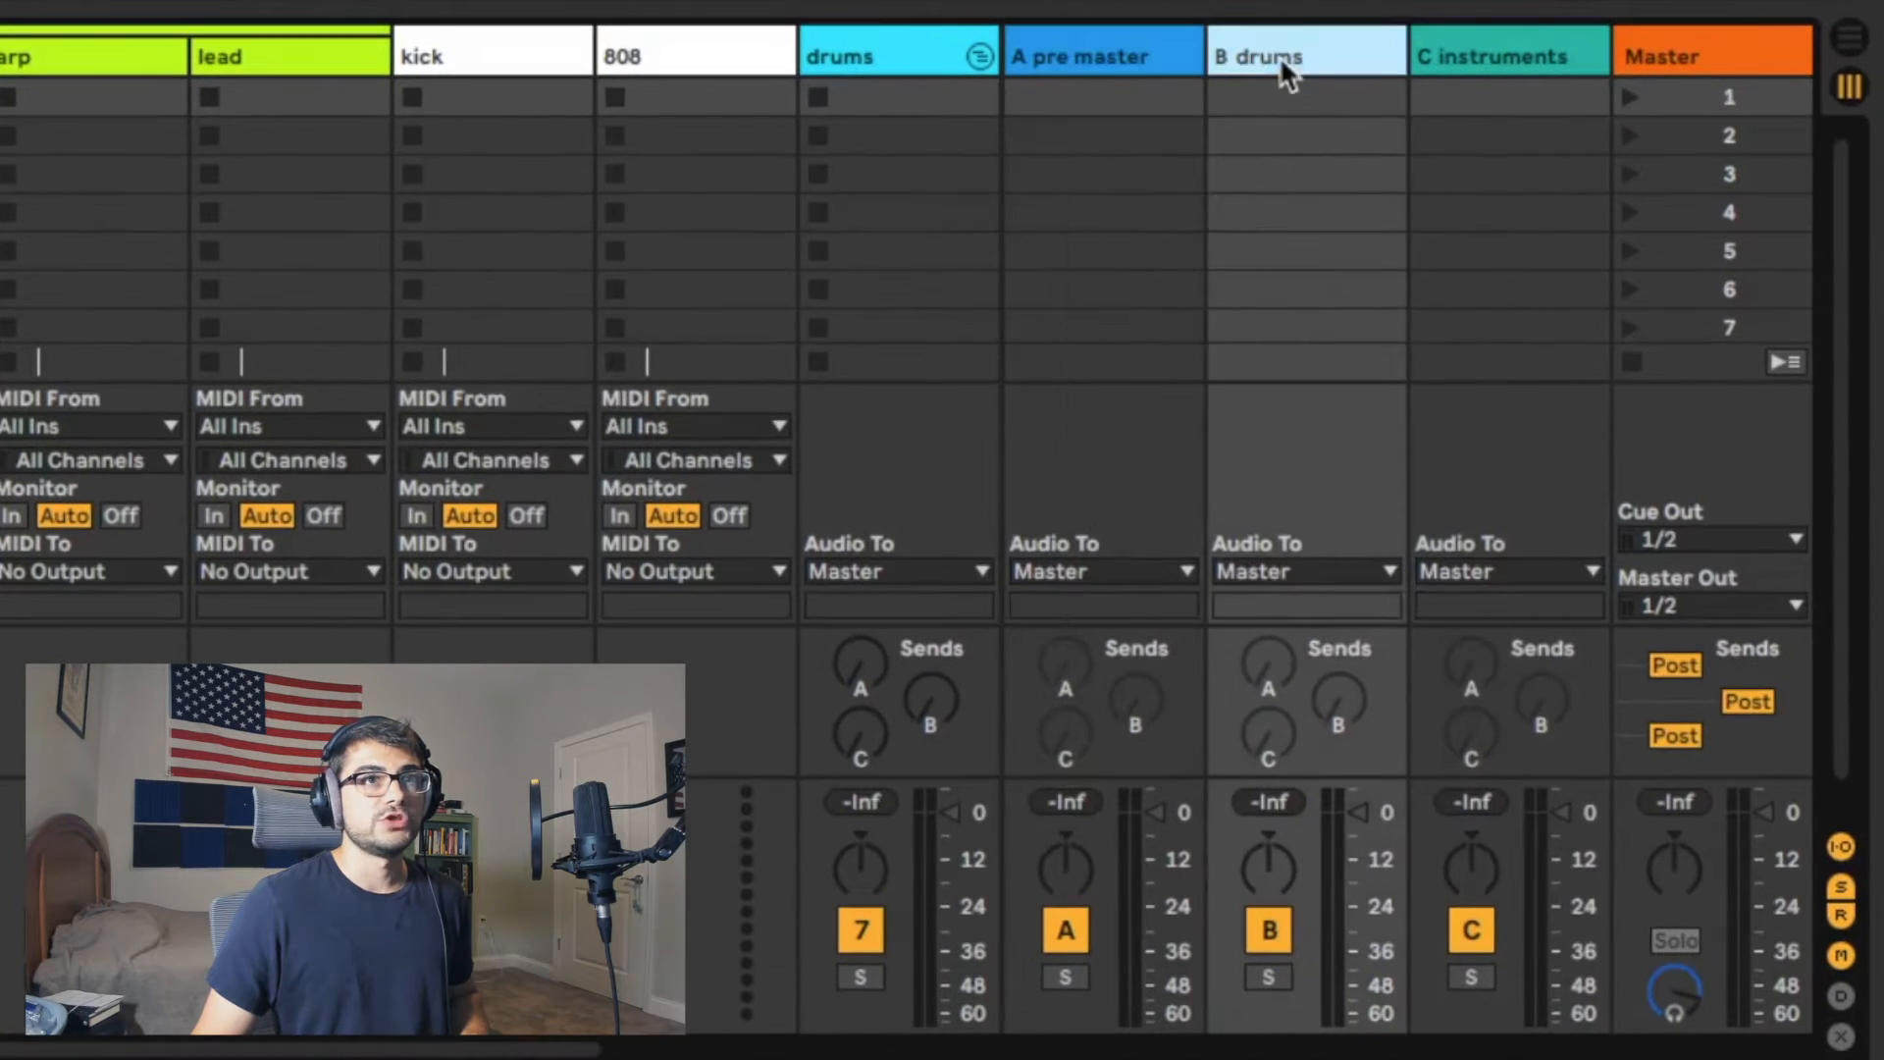
pyautogui.click(1267, 659)
pyautogui.rightClick(1263, 667)
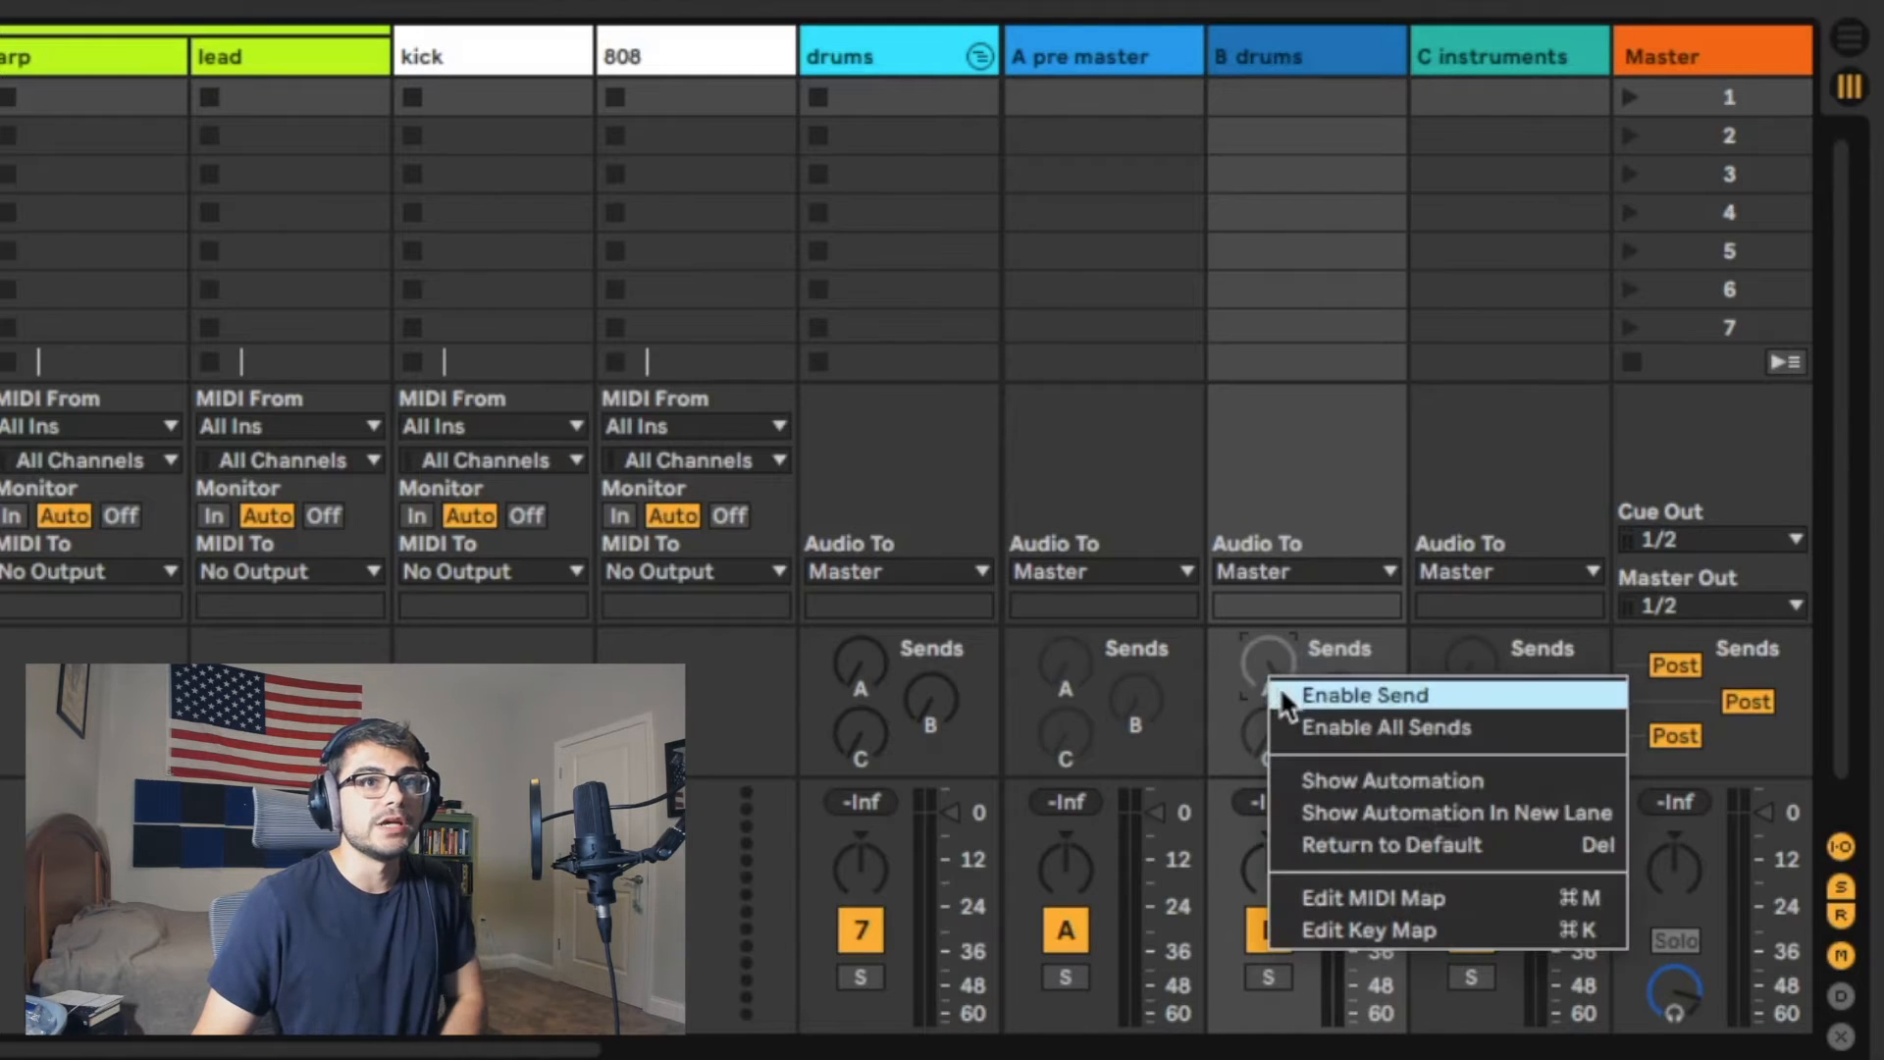
pyautogui.click(1388, 693)
pyautogui.rightClick(1457, 656)
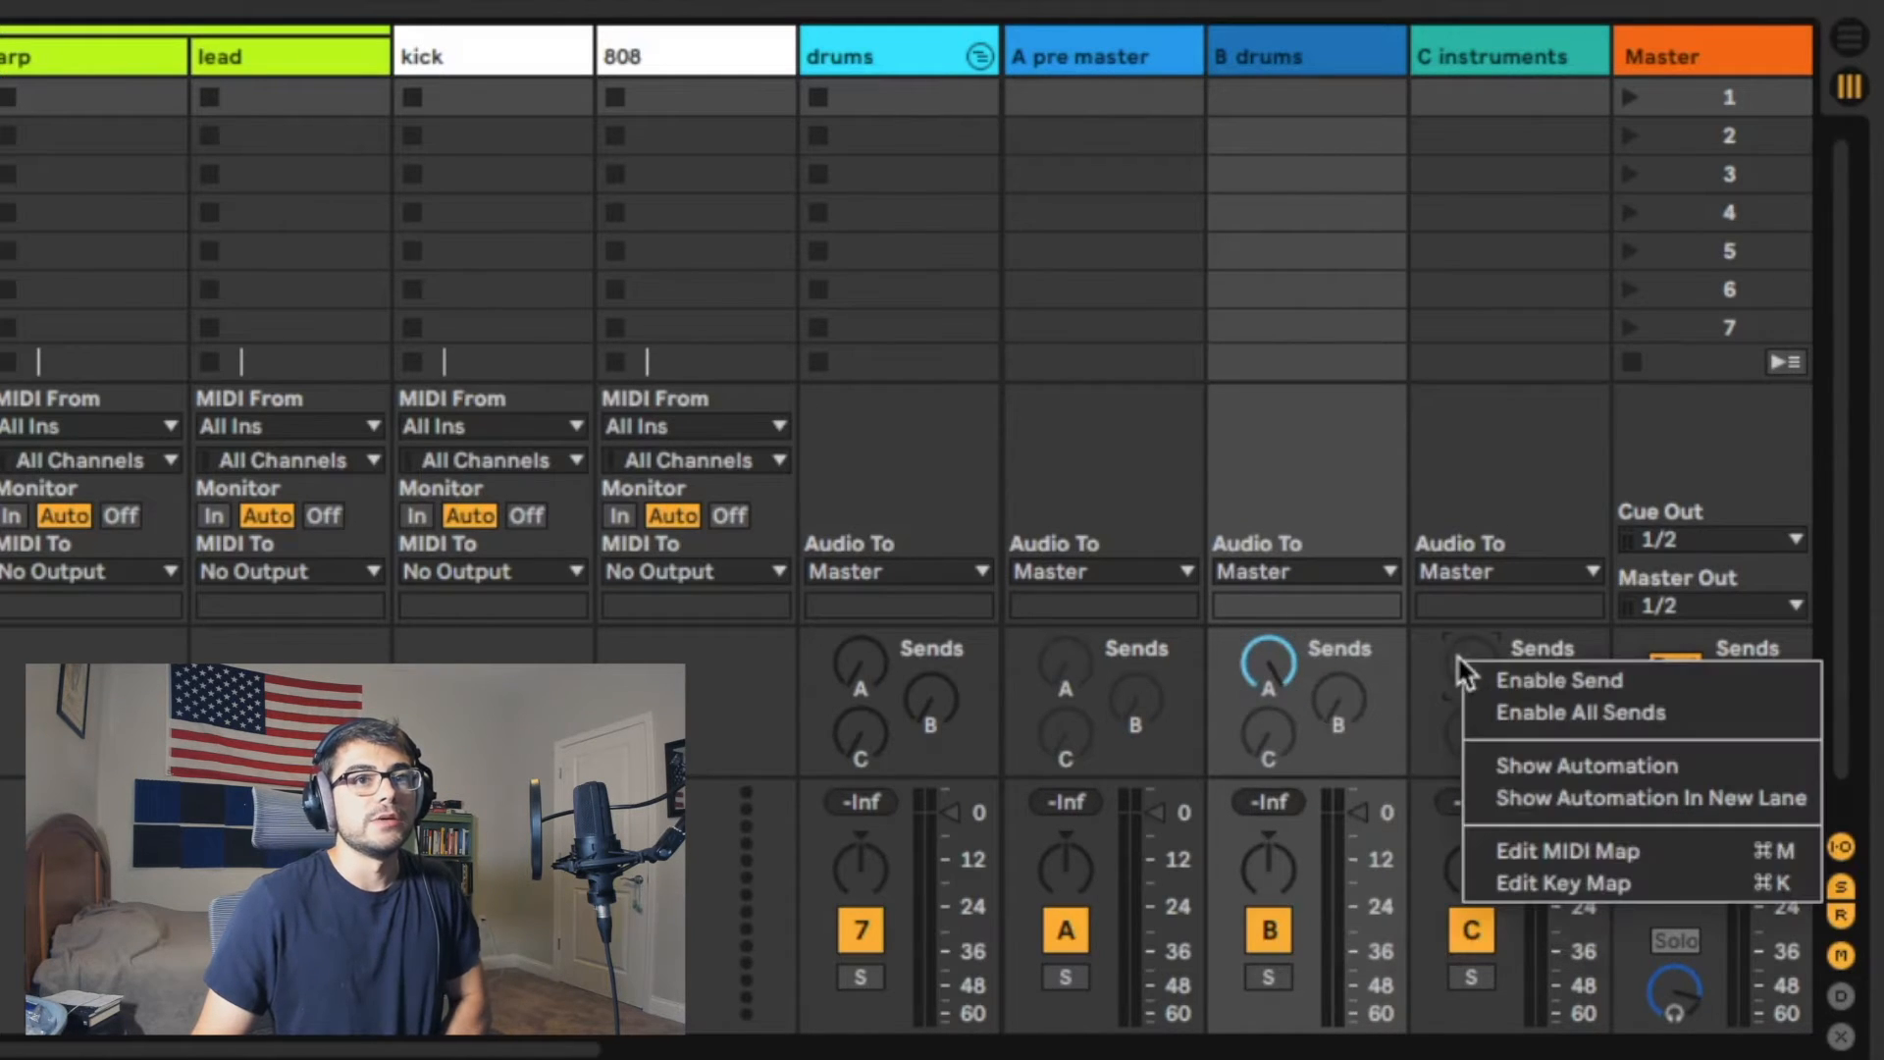
pyautogui.click(1469, 671)
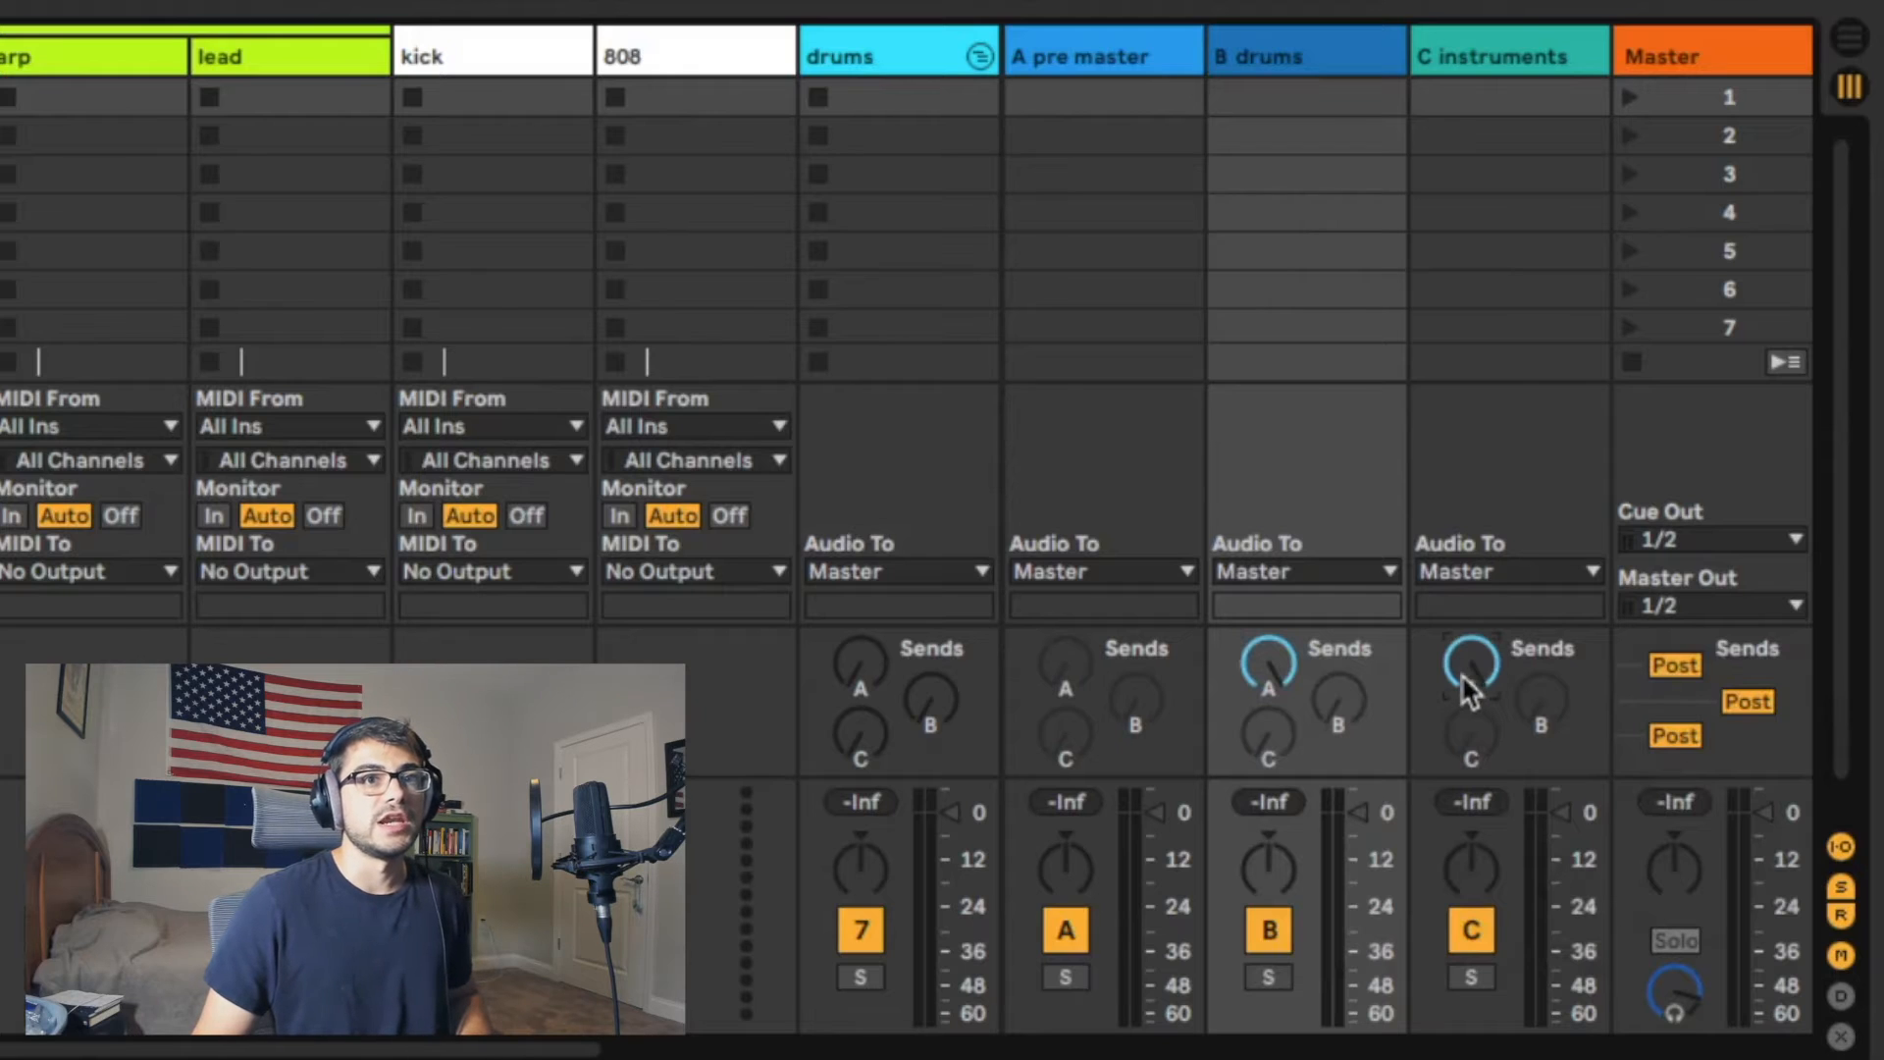
pyautogui.rightClick(1463, 673)
pyautogui.click(1454, 666)
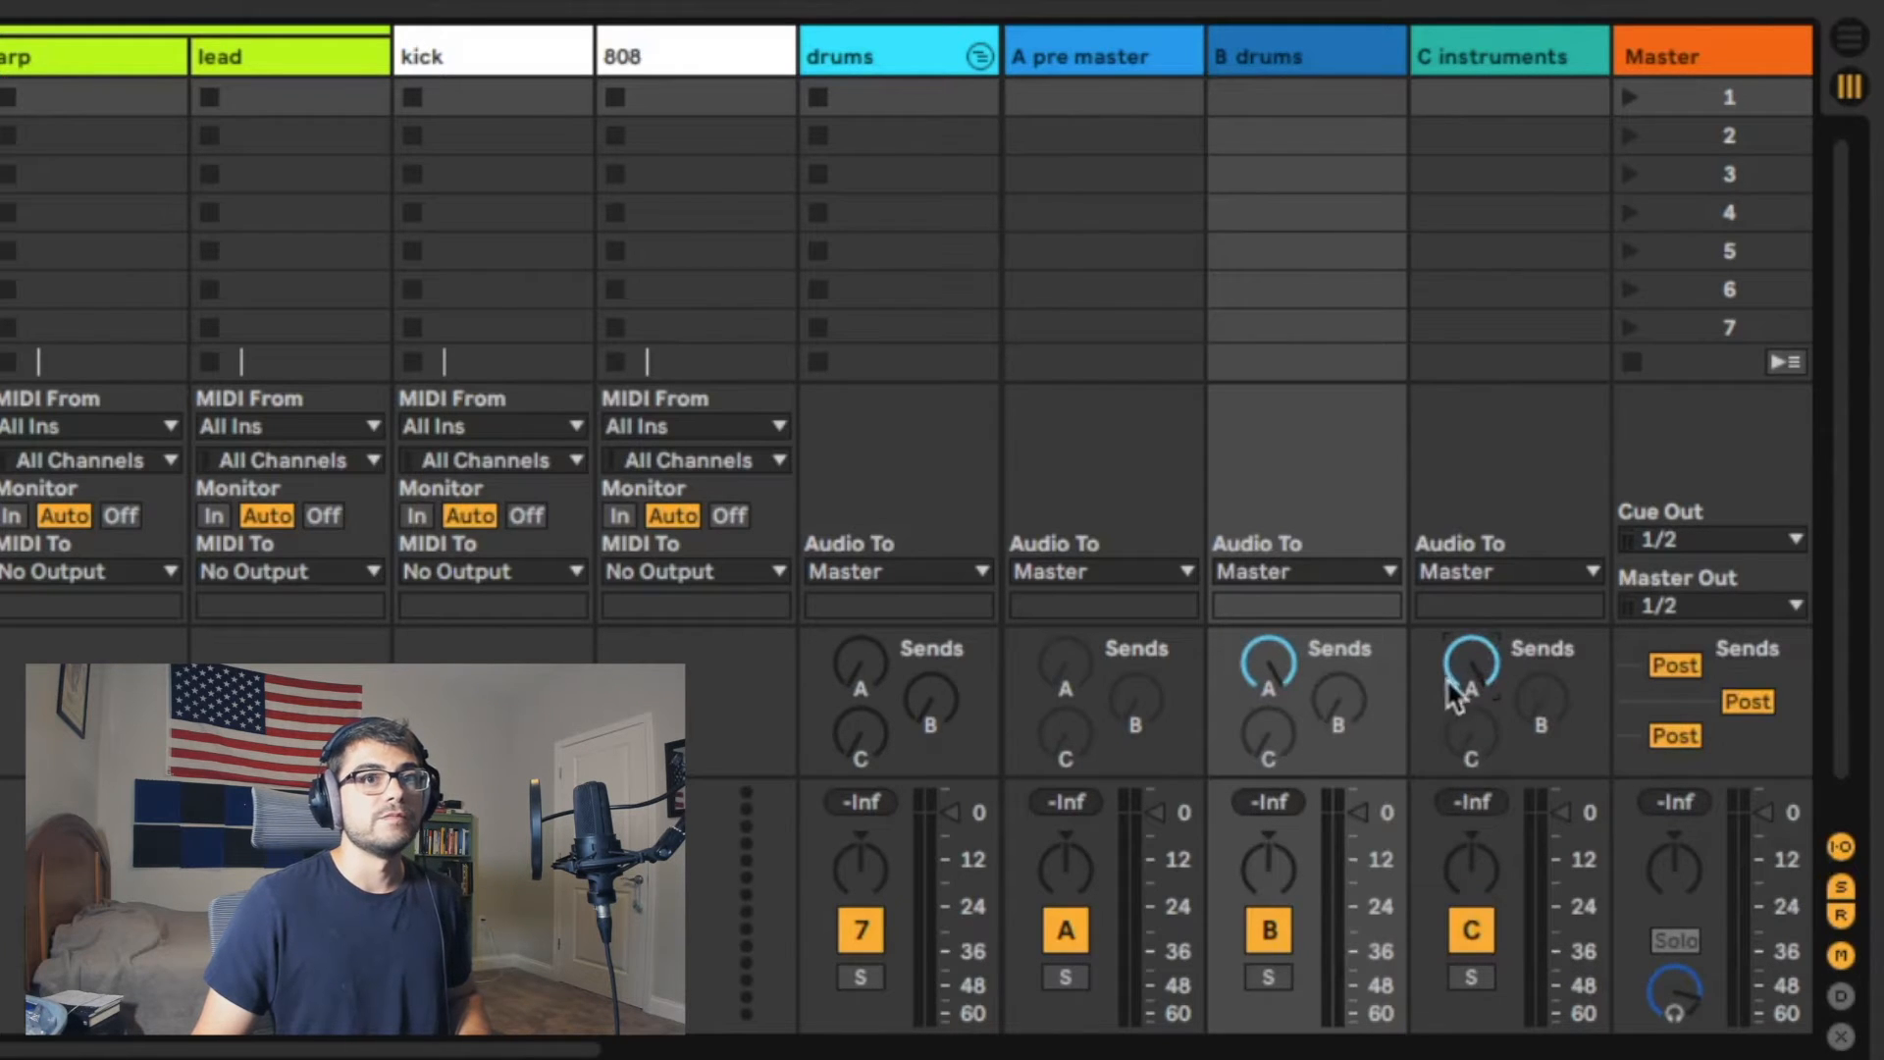
# Step: Set the audio output of the drums and instruments return tracks to Sends Only
pyautogui.click(1271, 571)
pyautogui.click(1301, 709)
pyautogui.click(1453, 574)
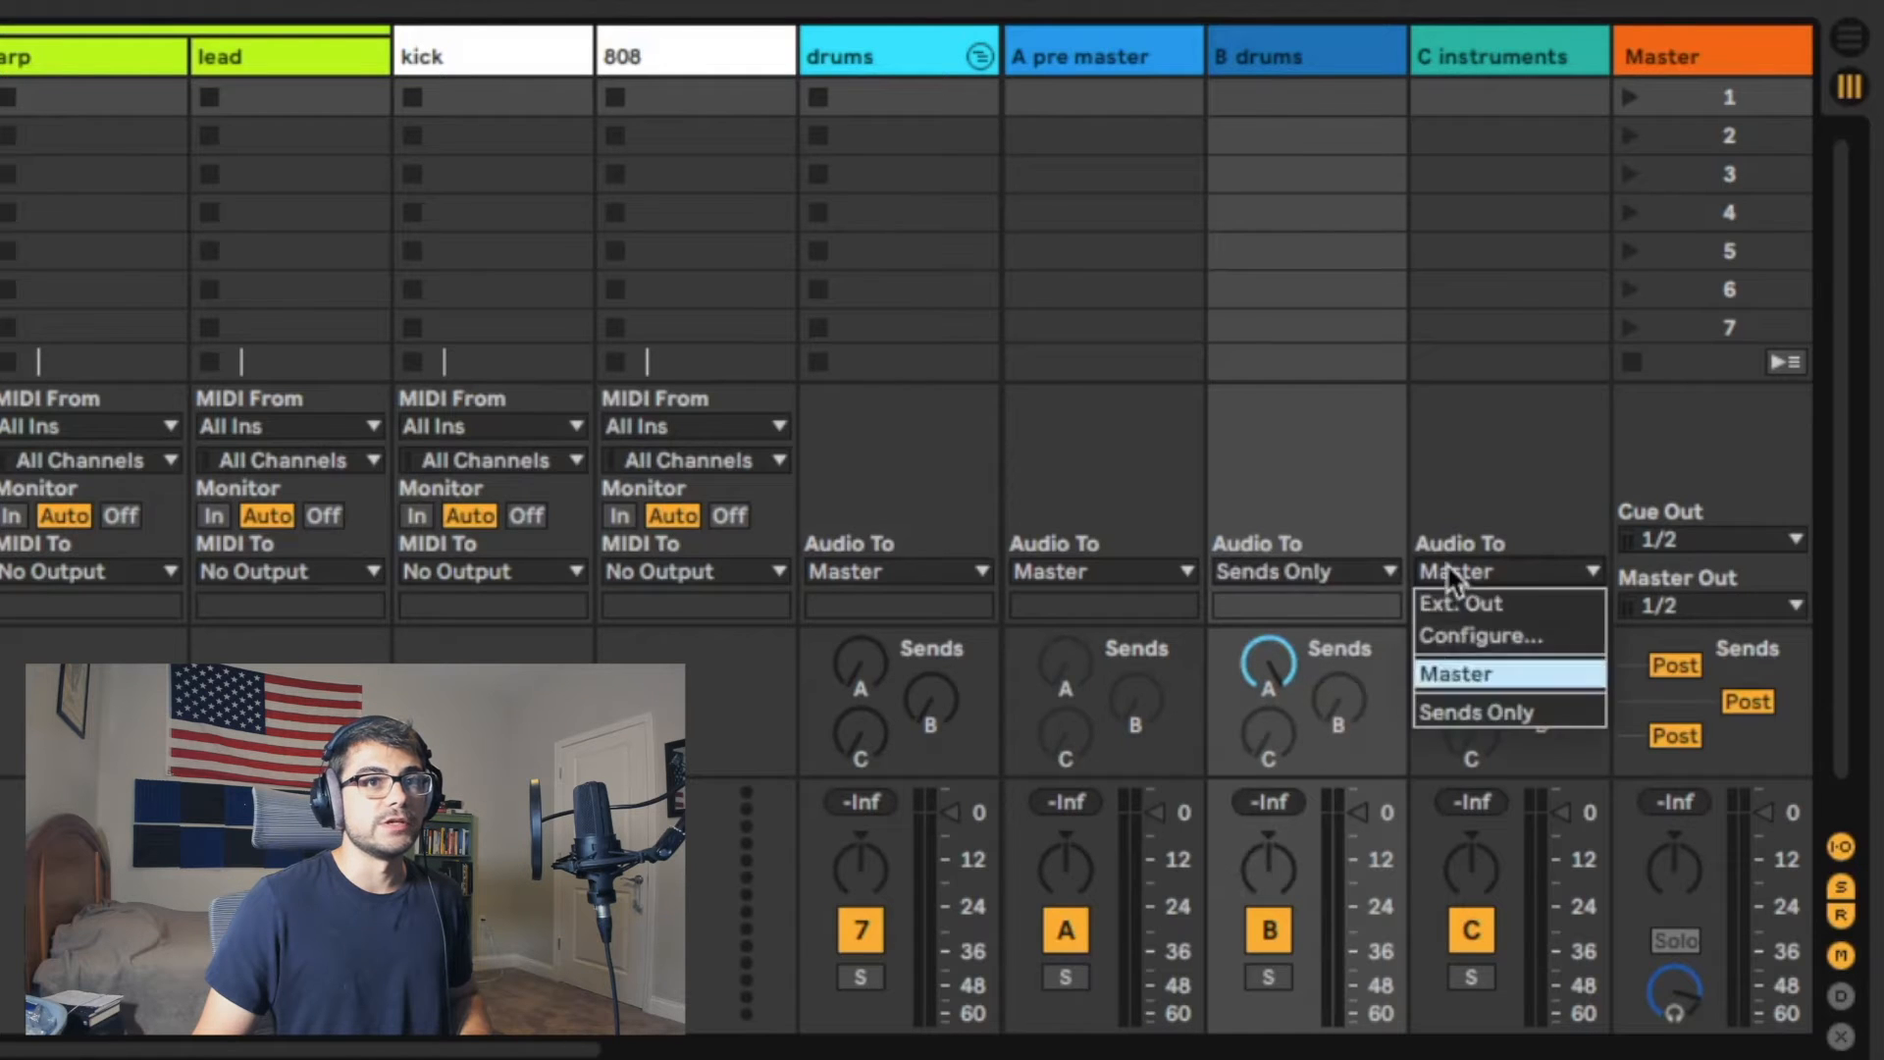
pyautogui.click(1440, 710)
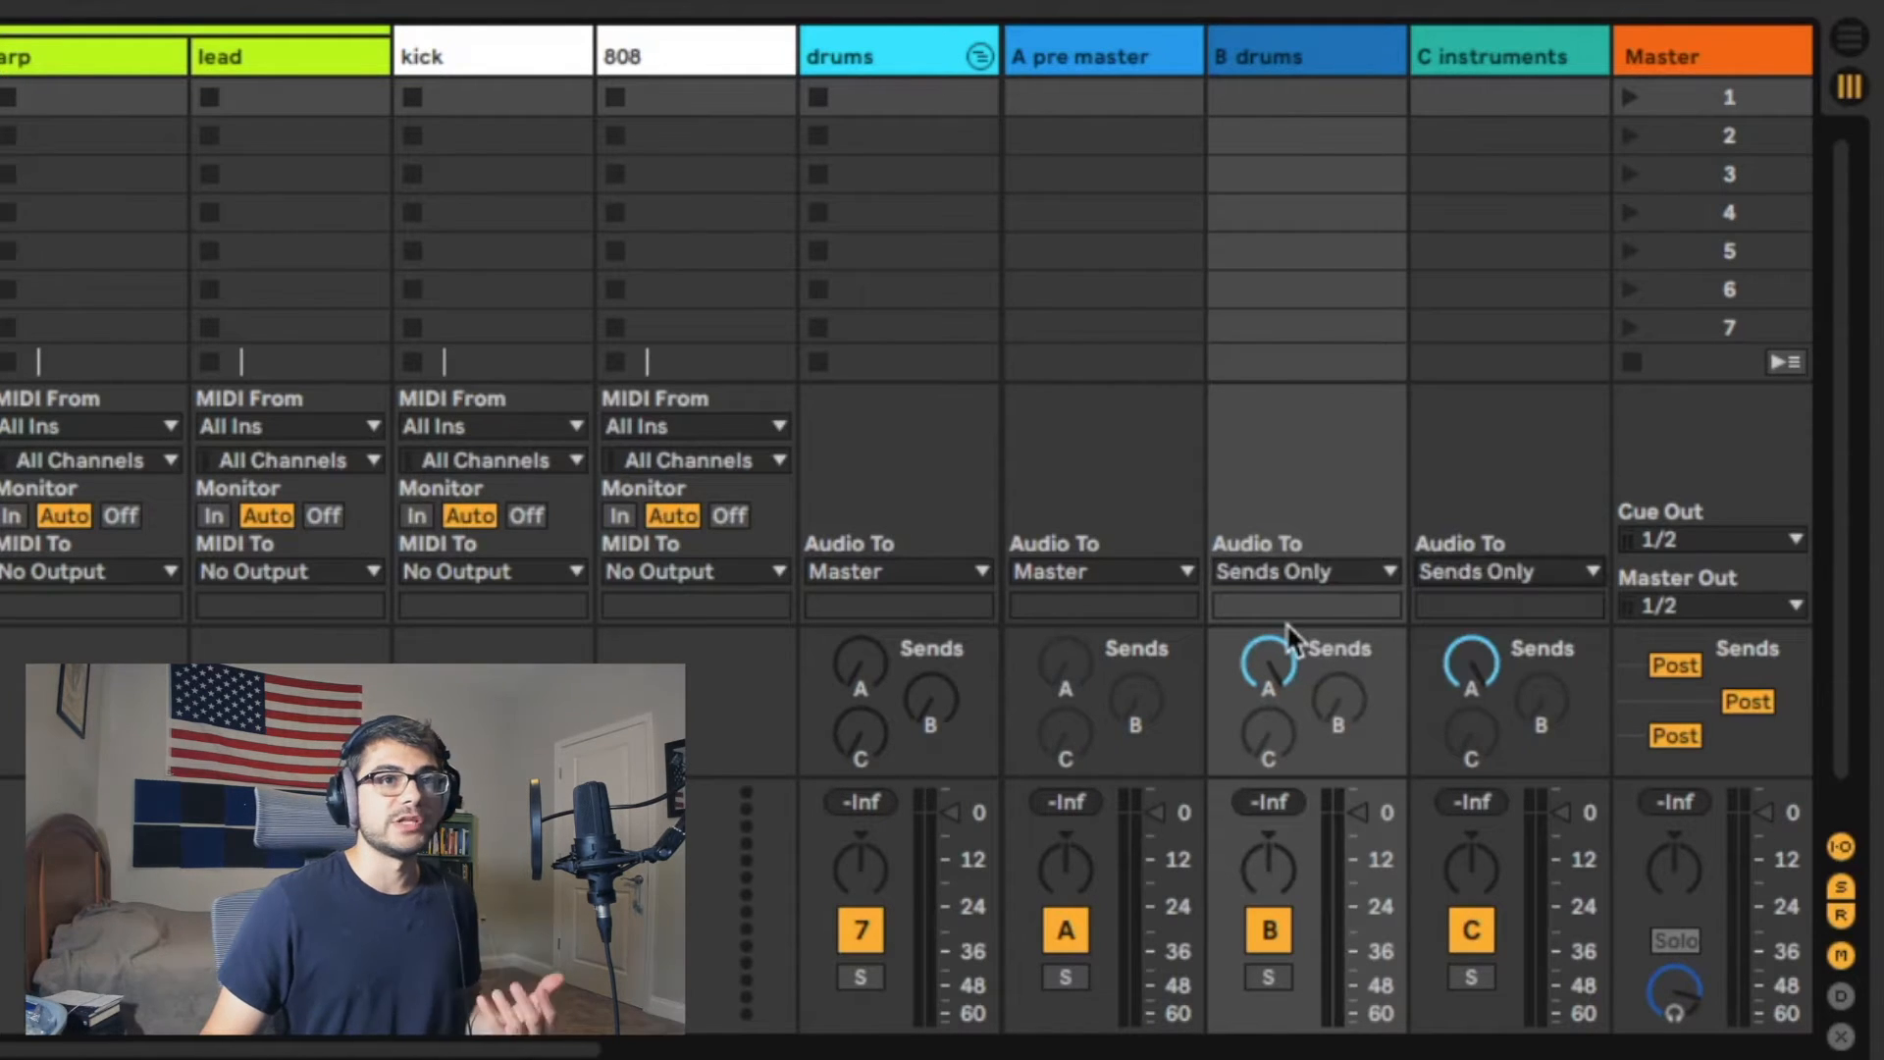
# Step: Route the drums group's audio output to Sends Only and turn its send B fully up
pyautogui.click(1144, 51)
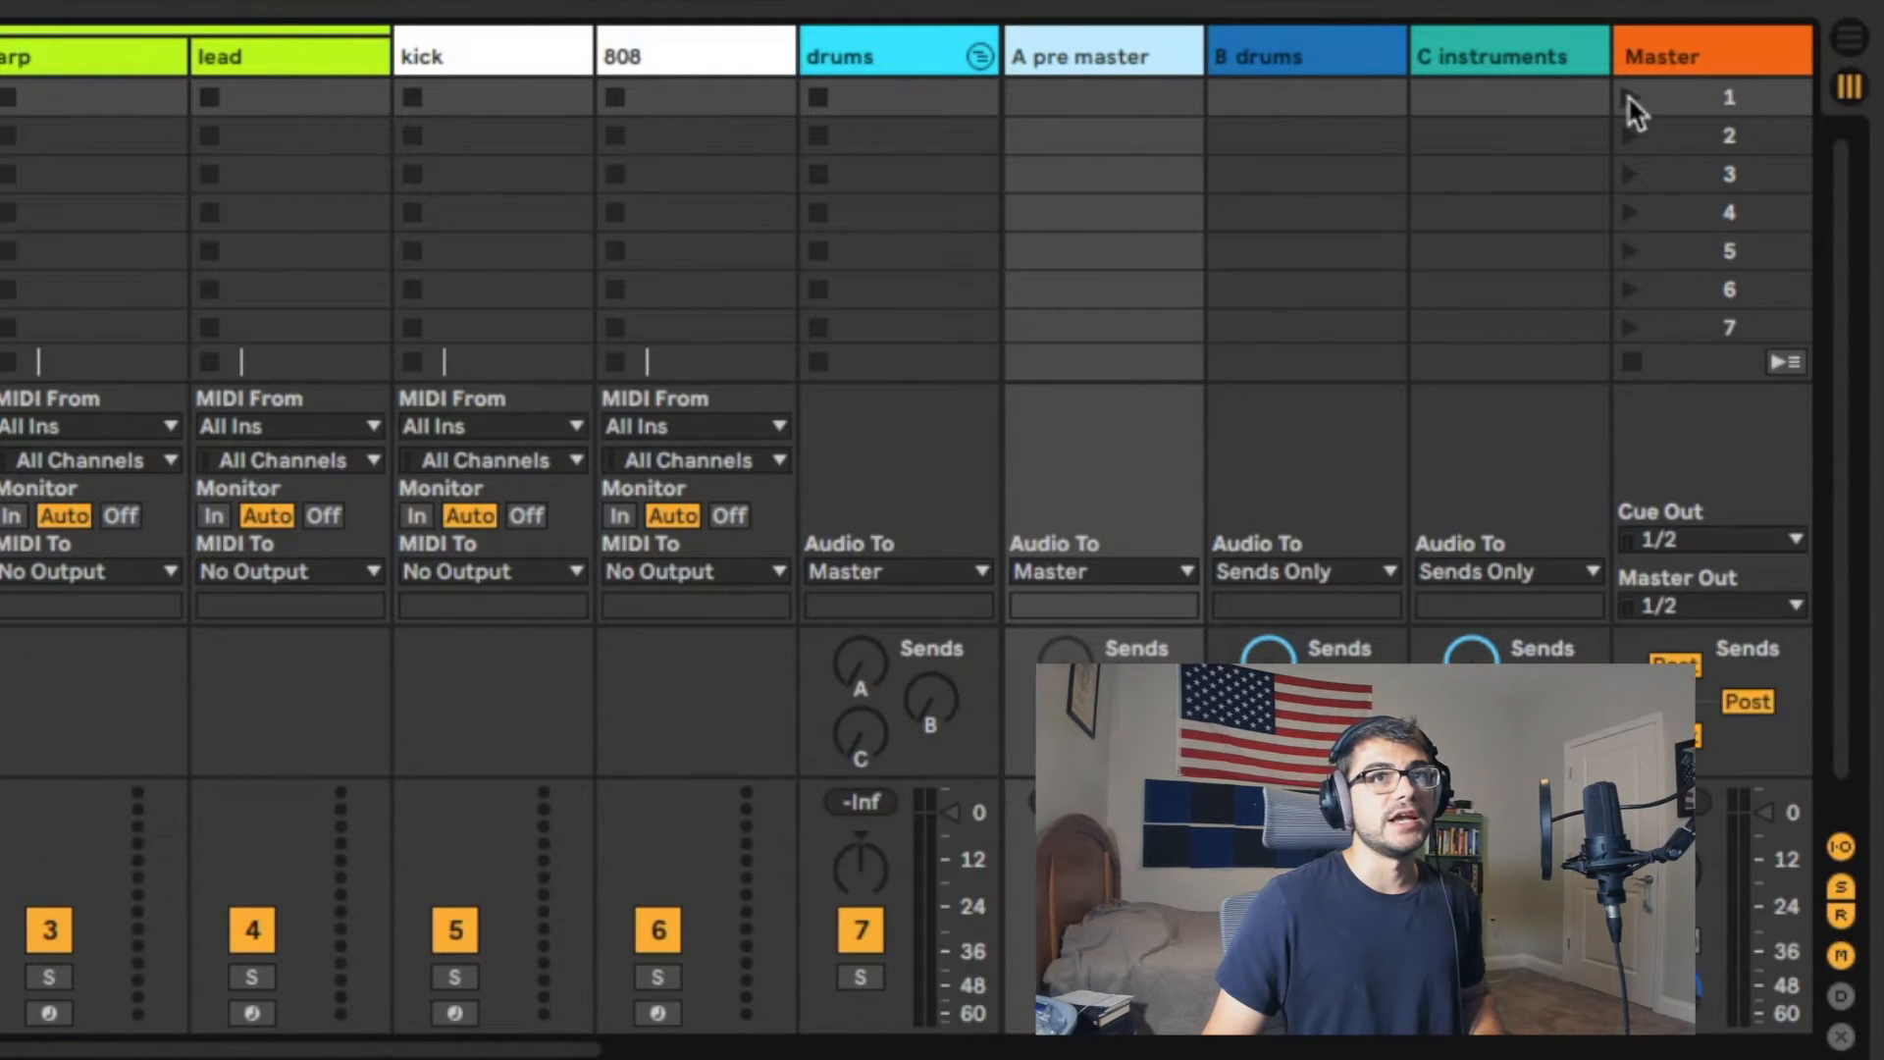
pyautogui.moveTo(1215, 716); pyautogui.dragTo(1152, 715)
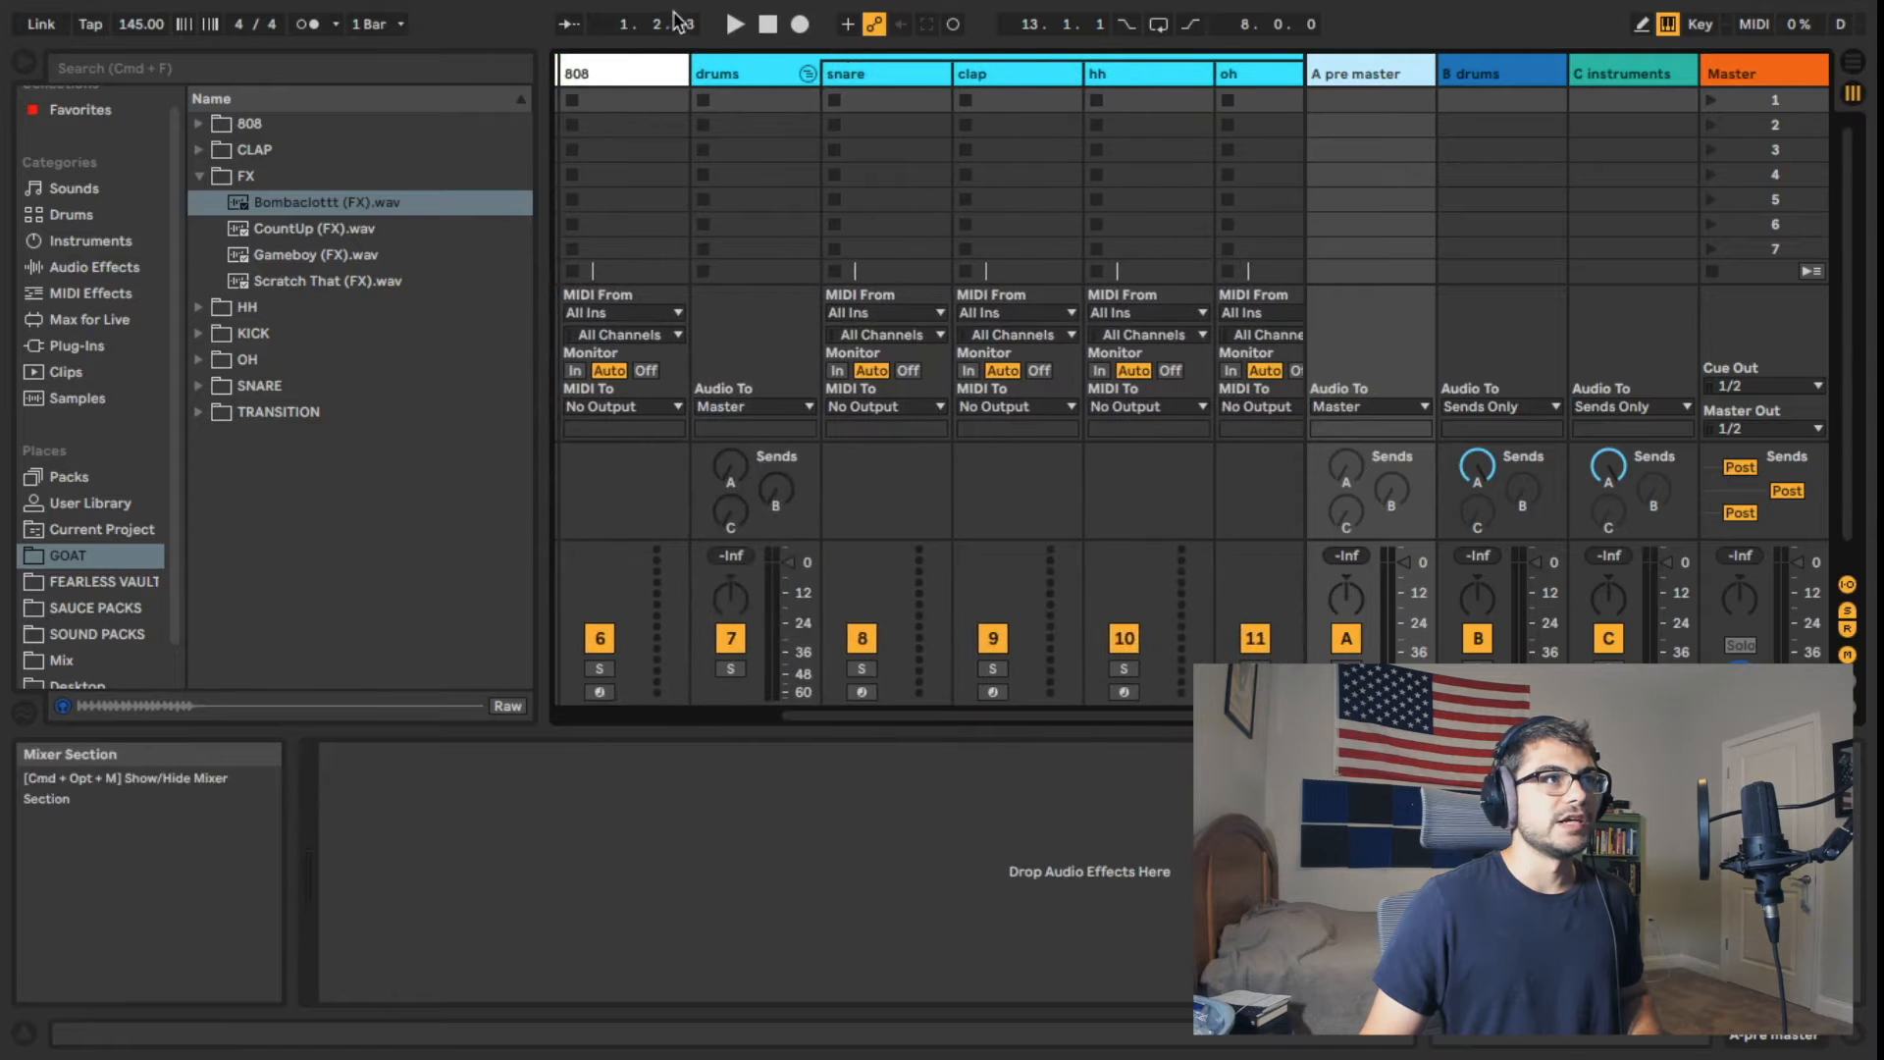
pyautogui.click(736, 72)
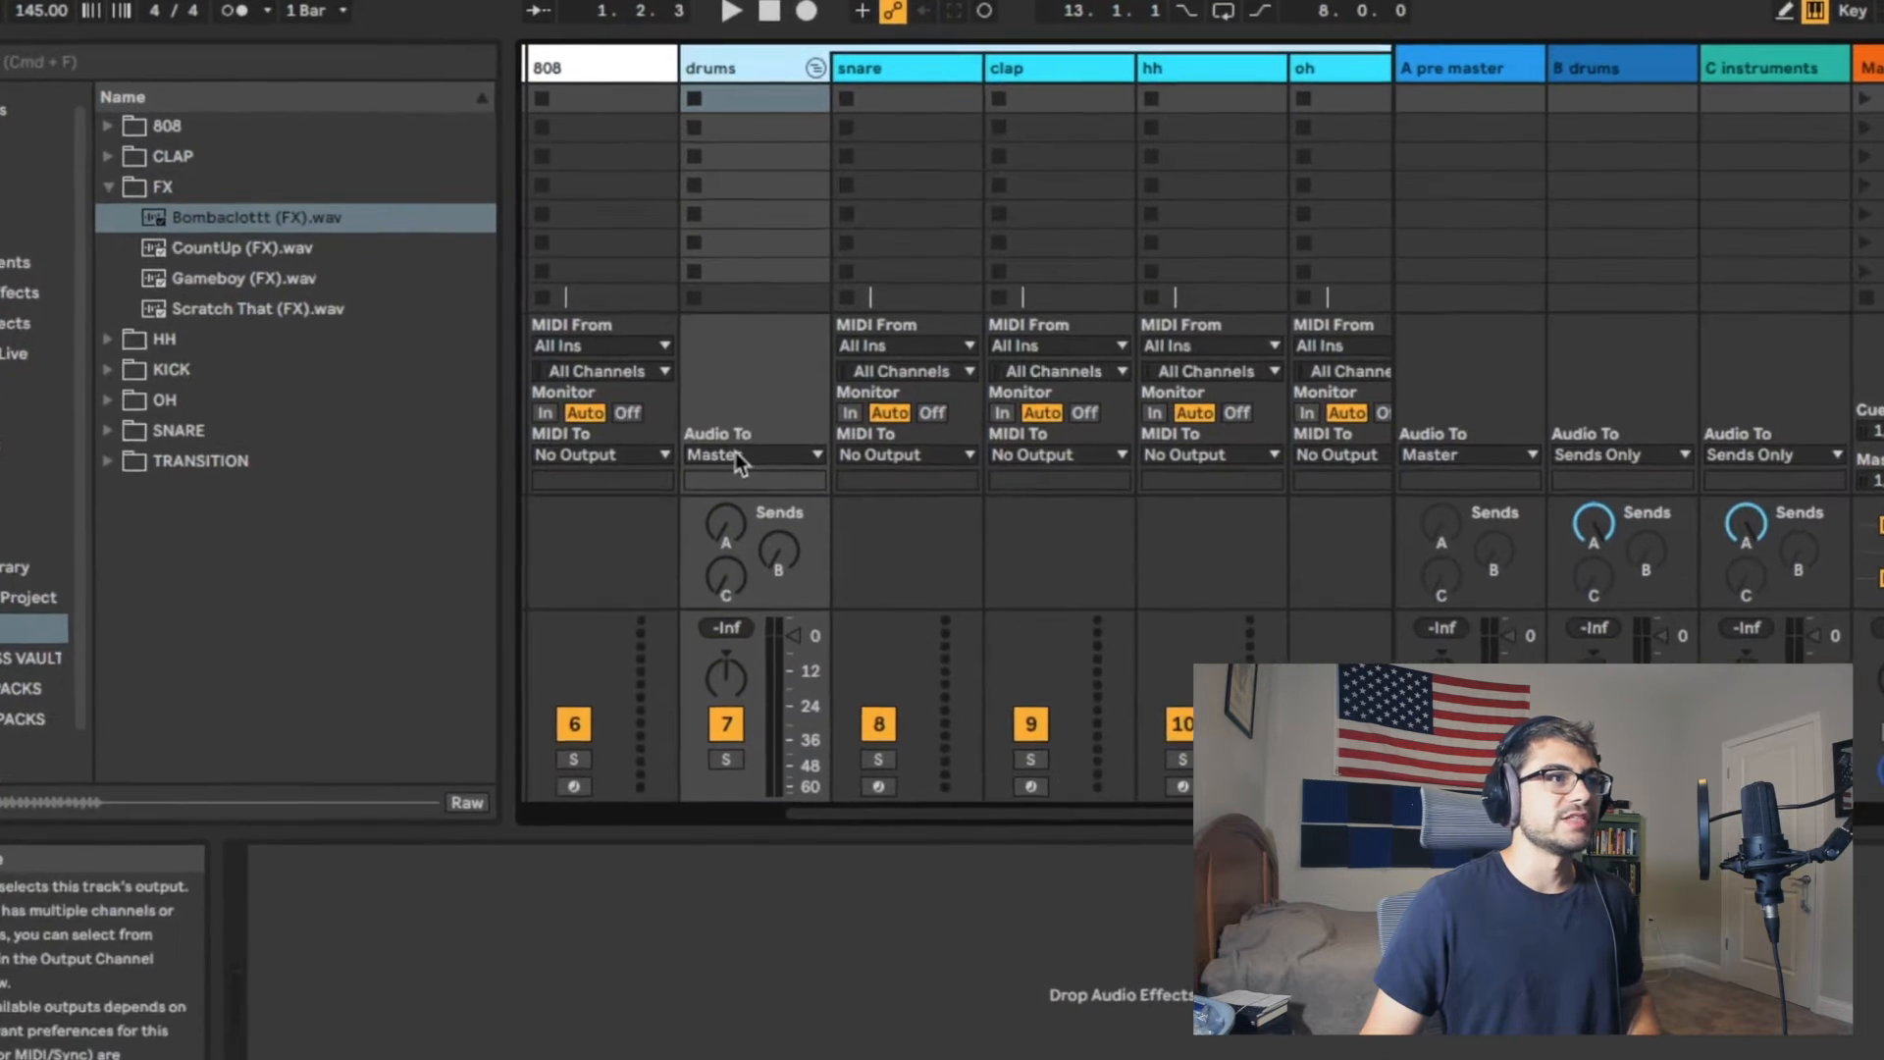
pyautogui.click(743, 421)
pyautogui.click(750, 515)
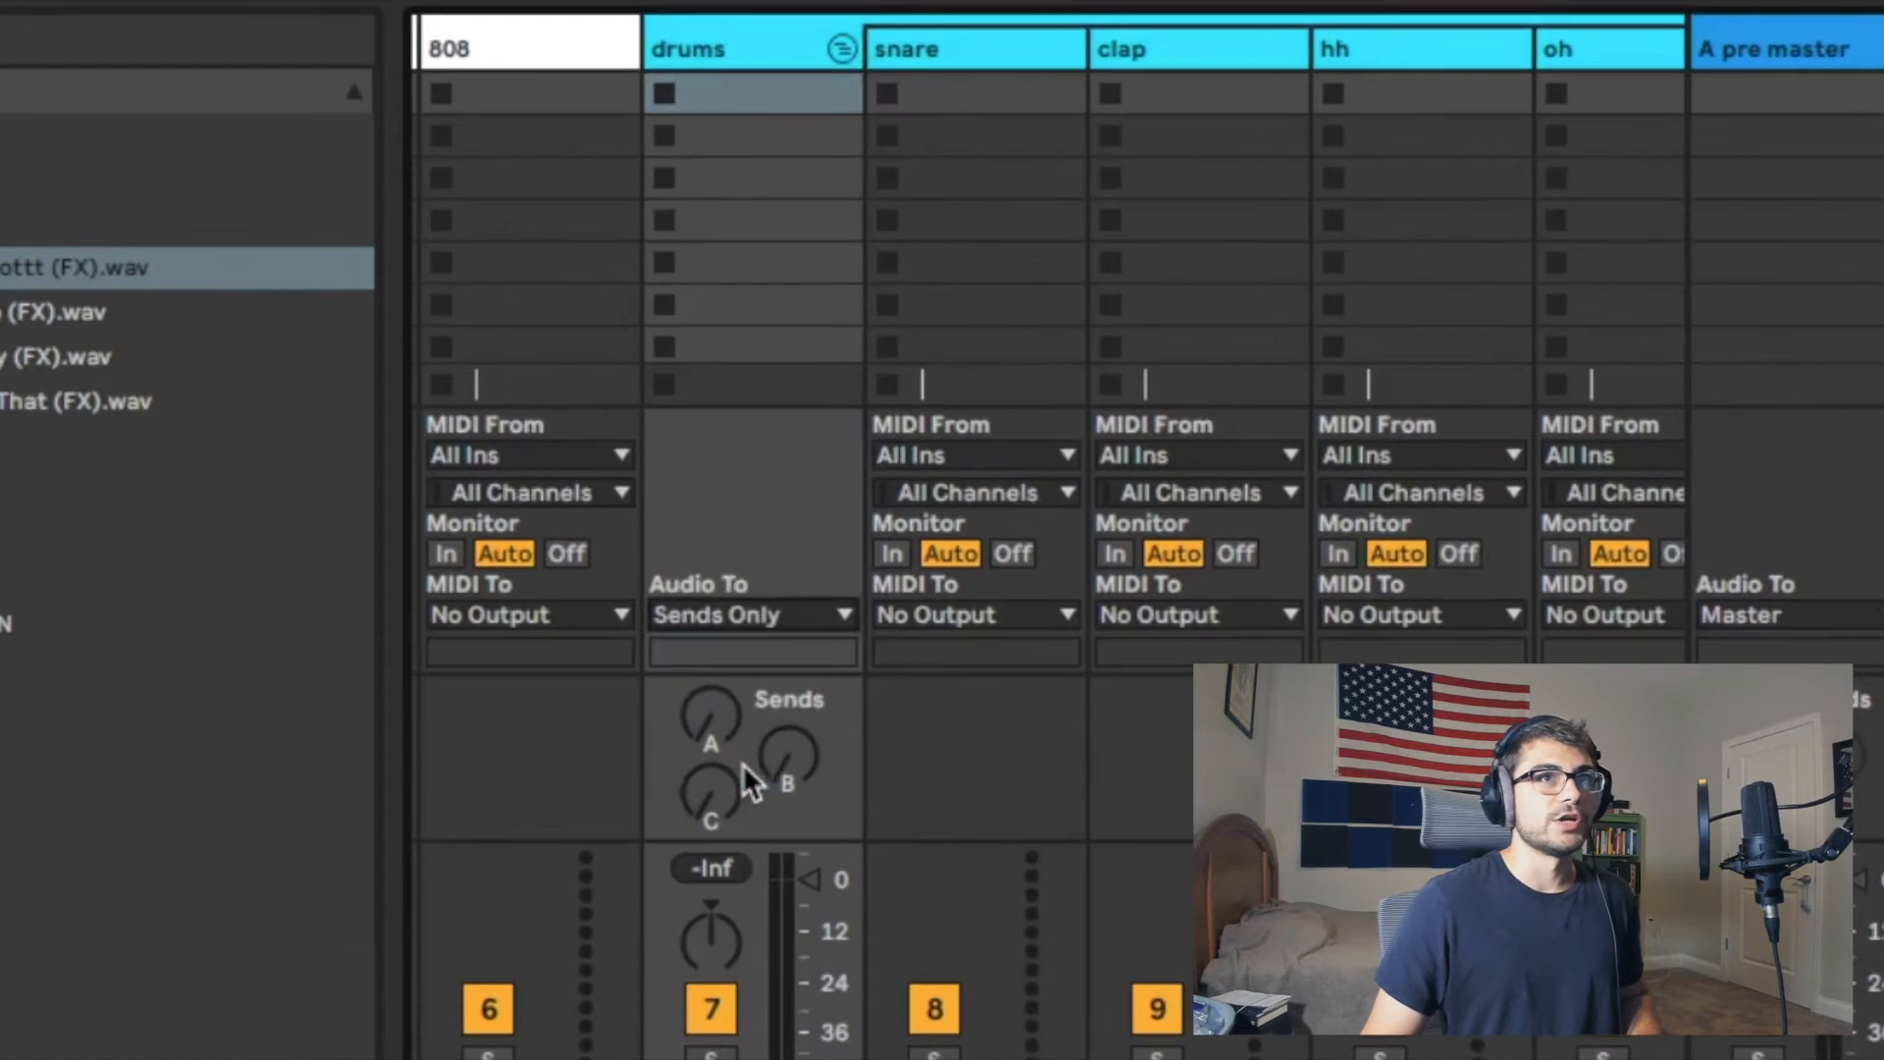
pyautogui.click(789, 775)
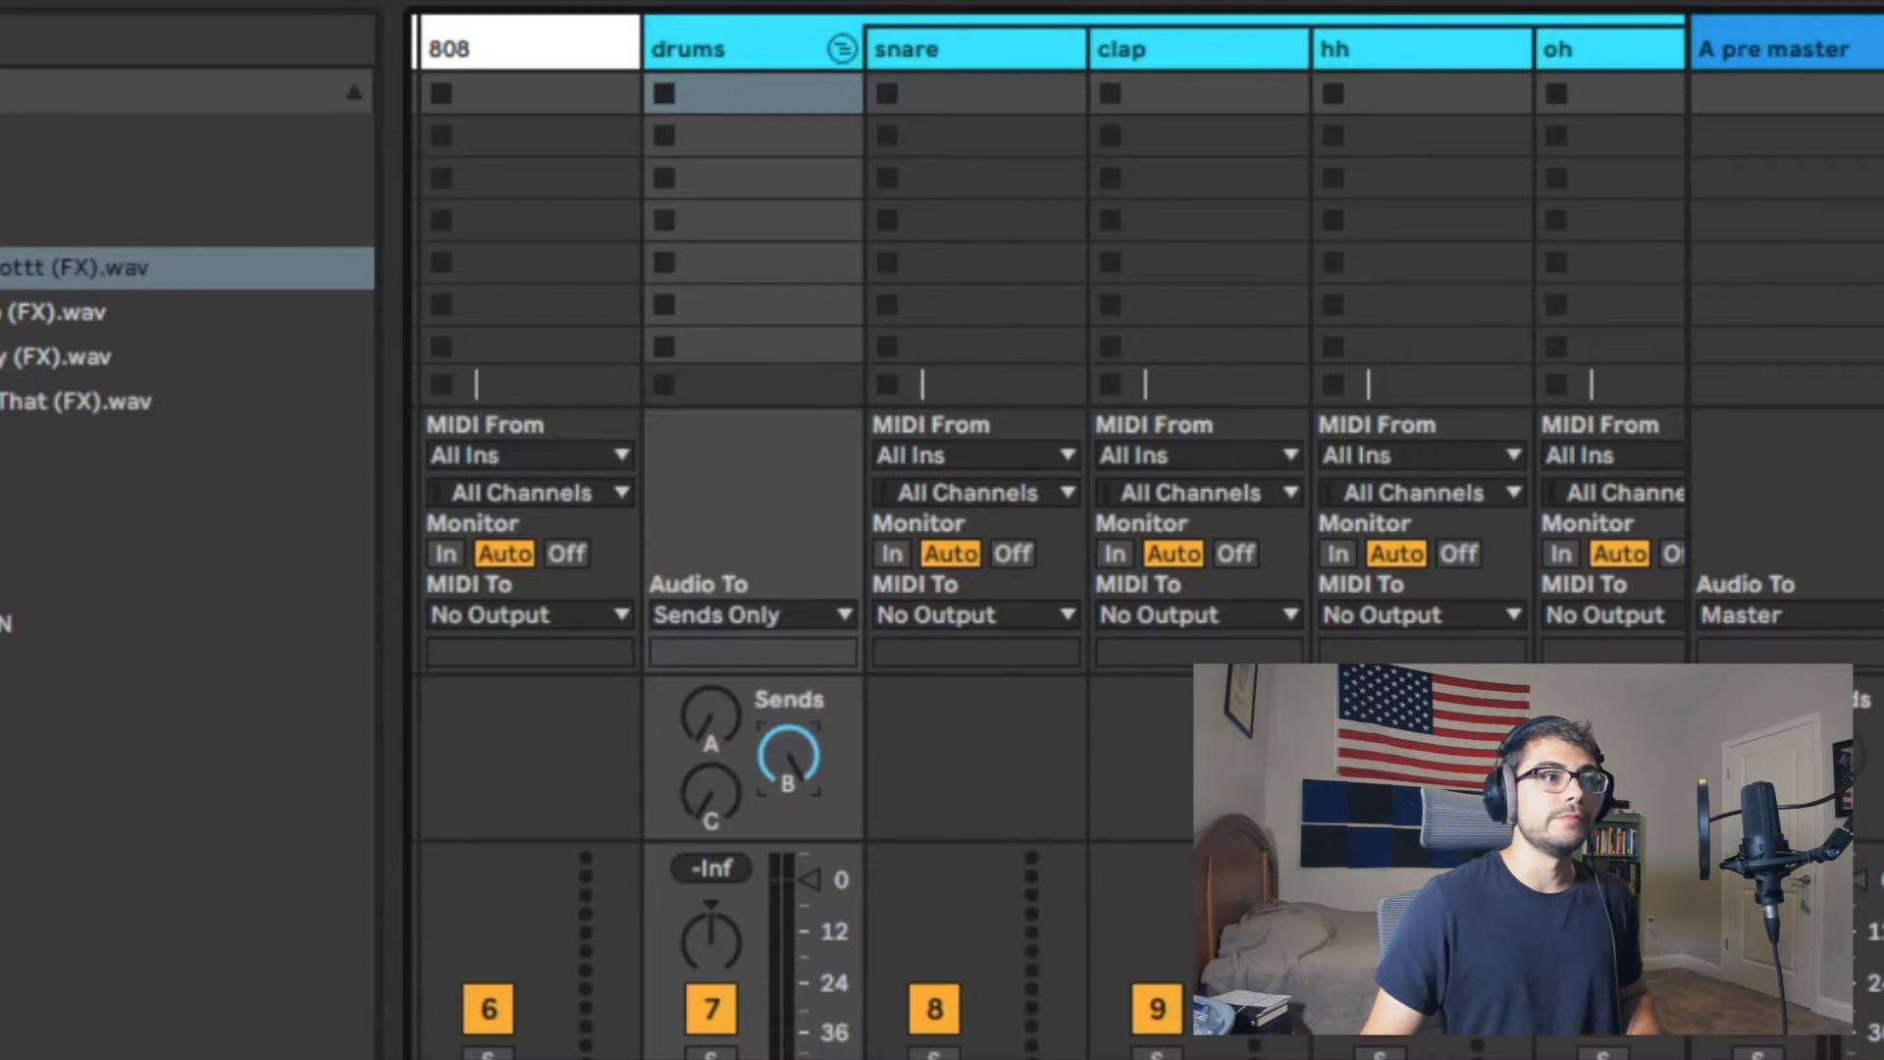
# Step: Route the instruments group's audio output to Sends Only and turn its send C fully up
pyautogui.hscroll(-5, 1048, 530)
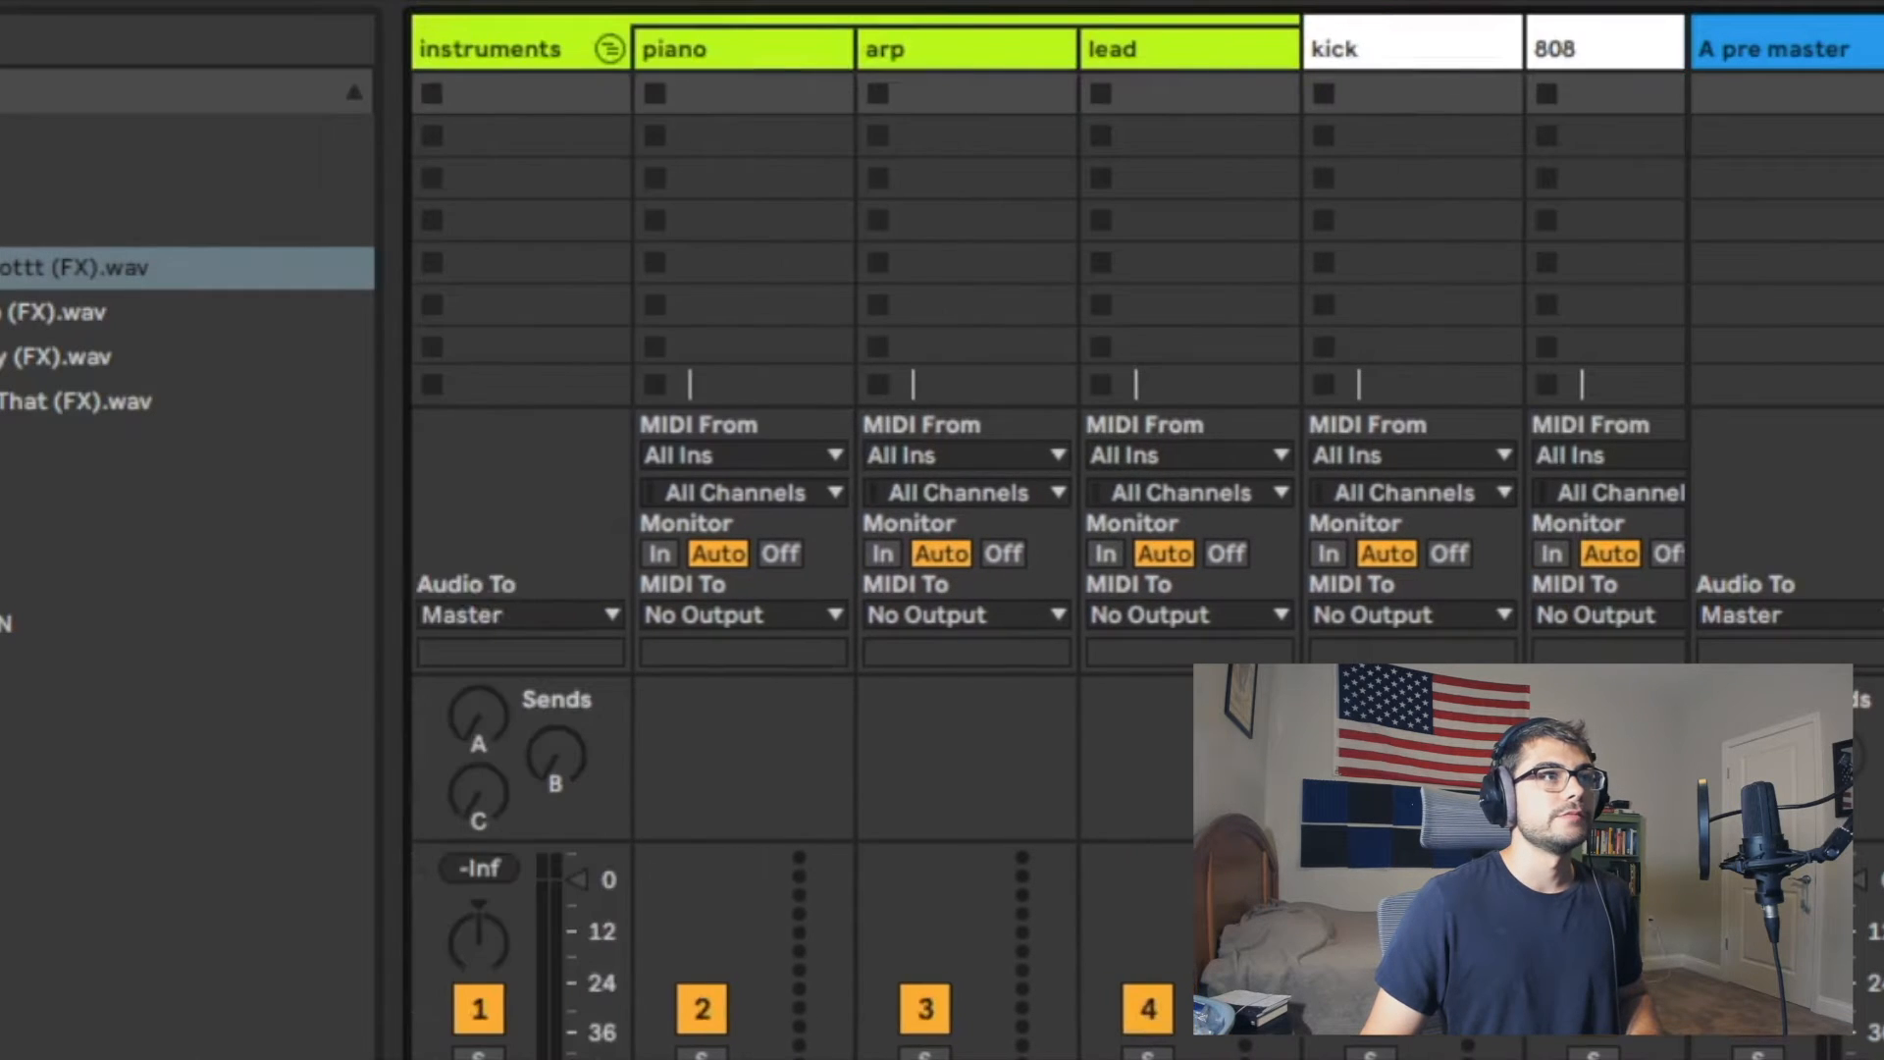
pyautogui.click(477, 49)
pyautogui.click(532, 614)
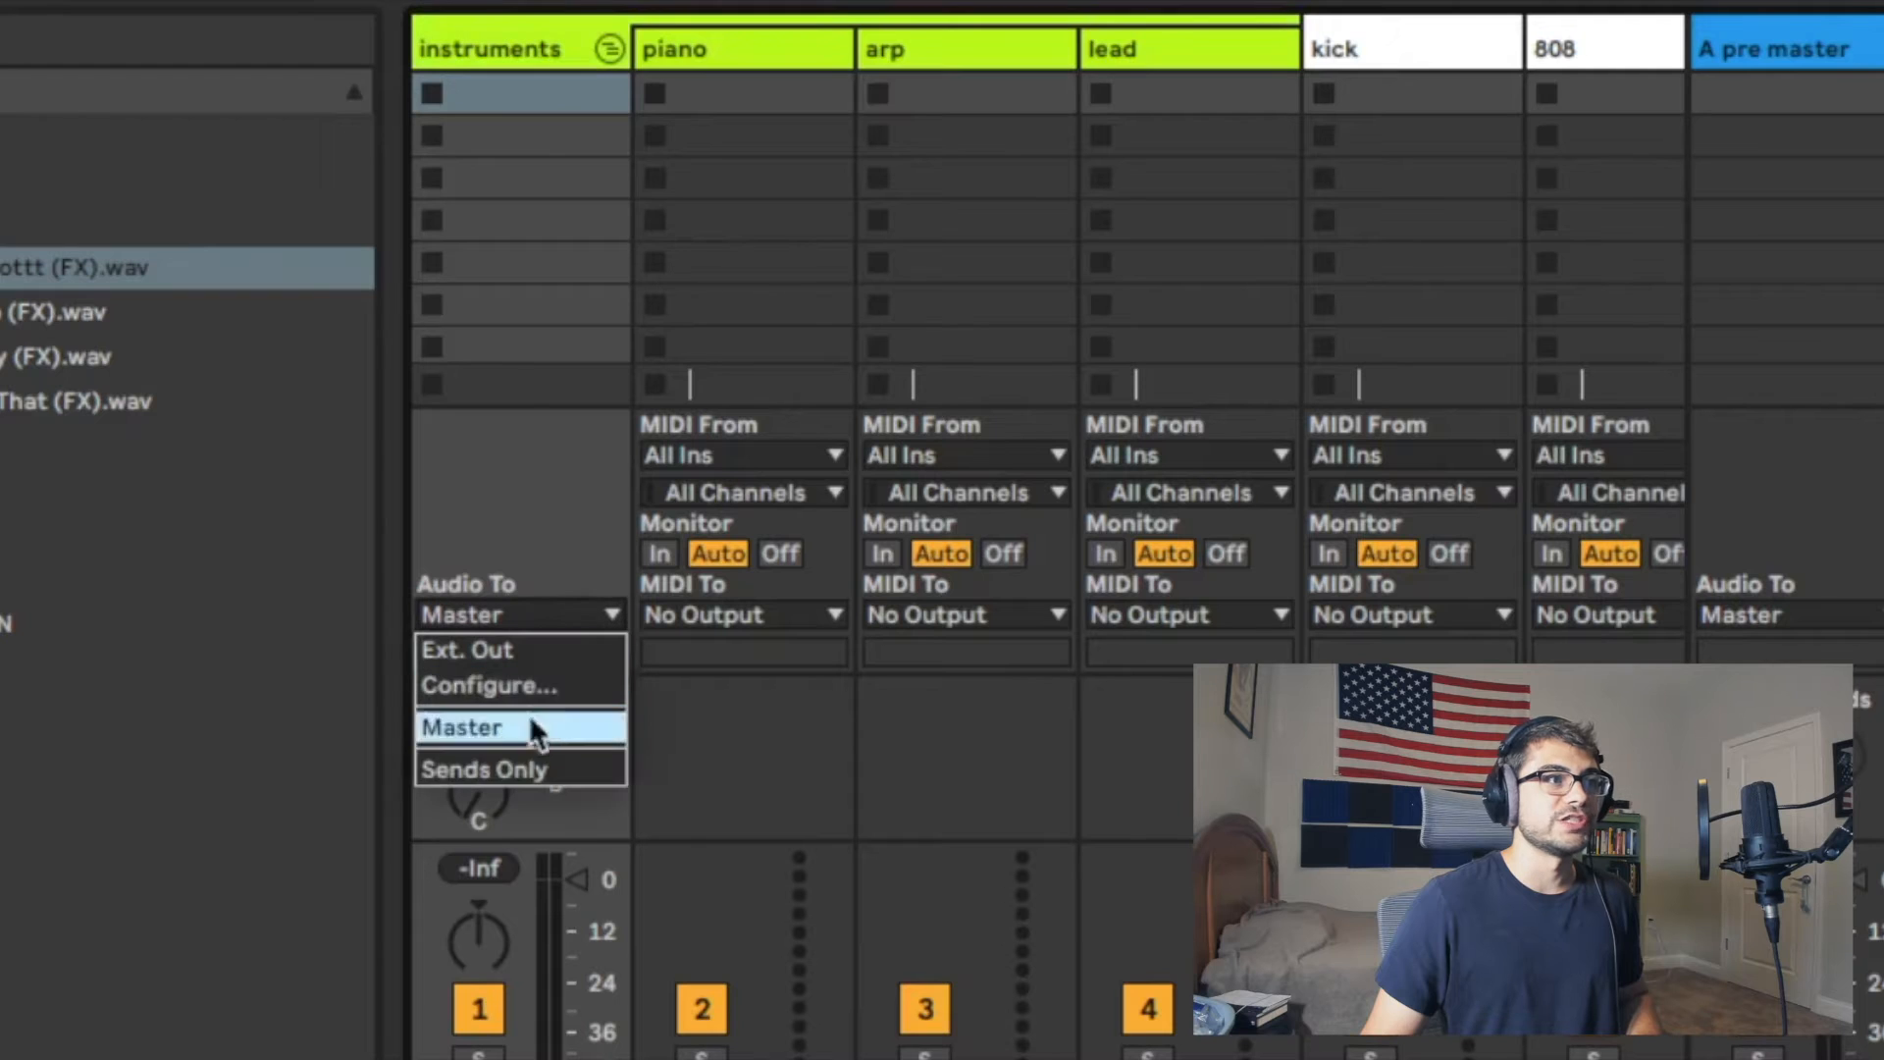
pyautogui.click(504, 770)
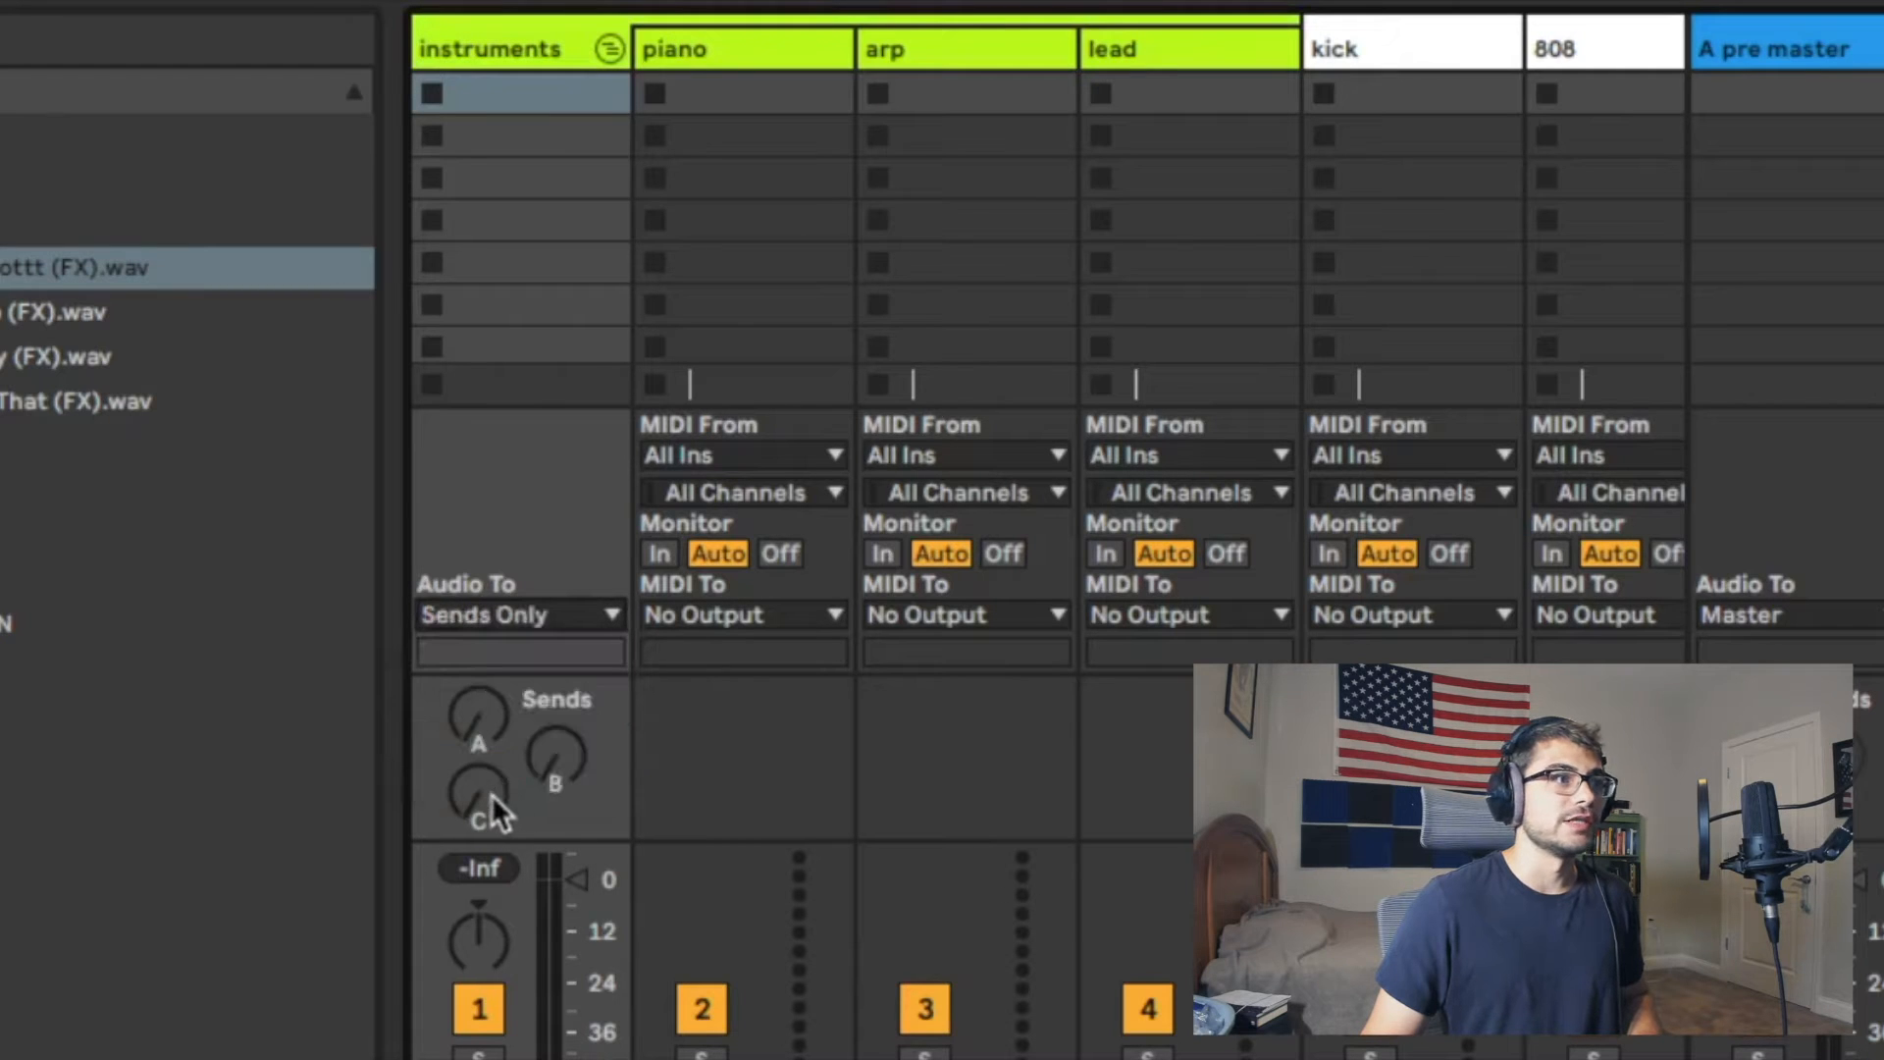
pyautogui.click(489, 795)
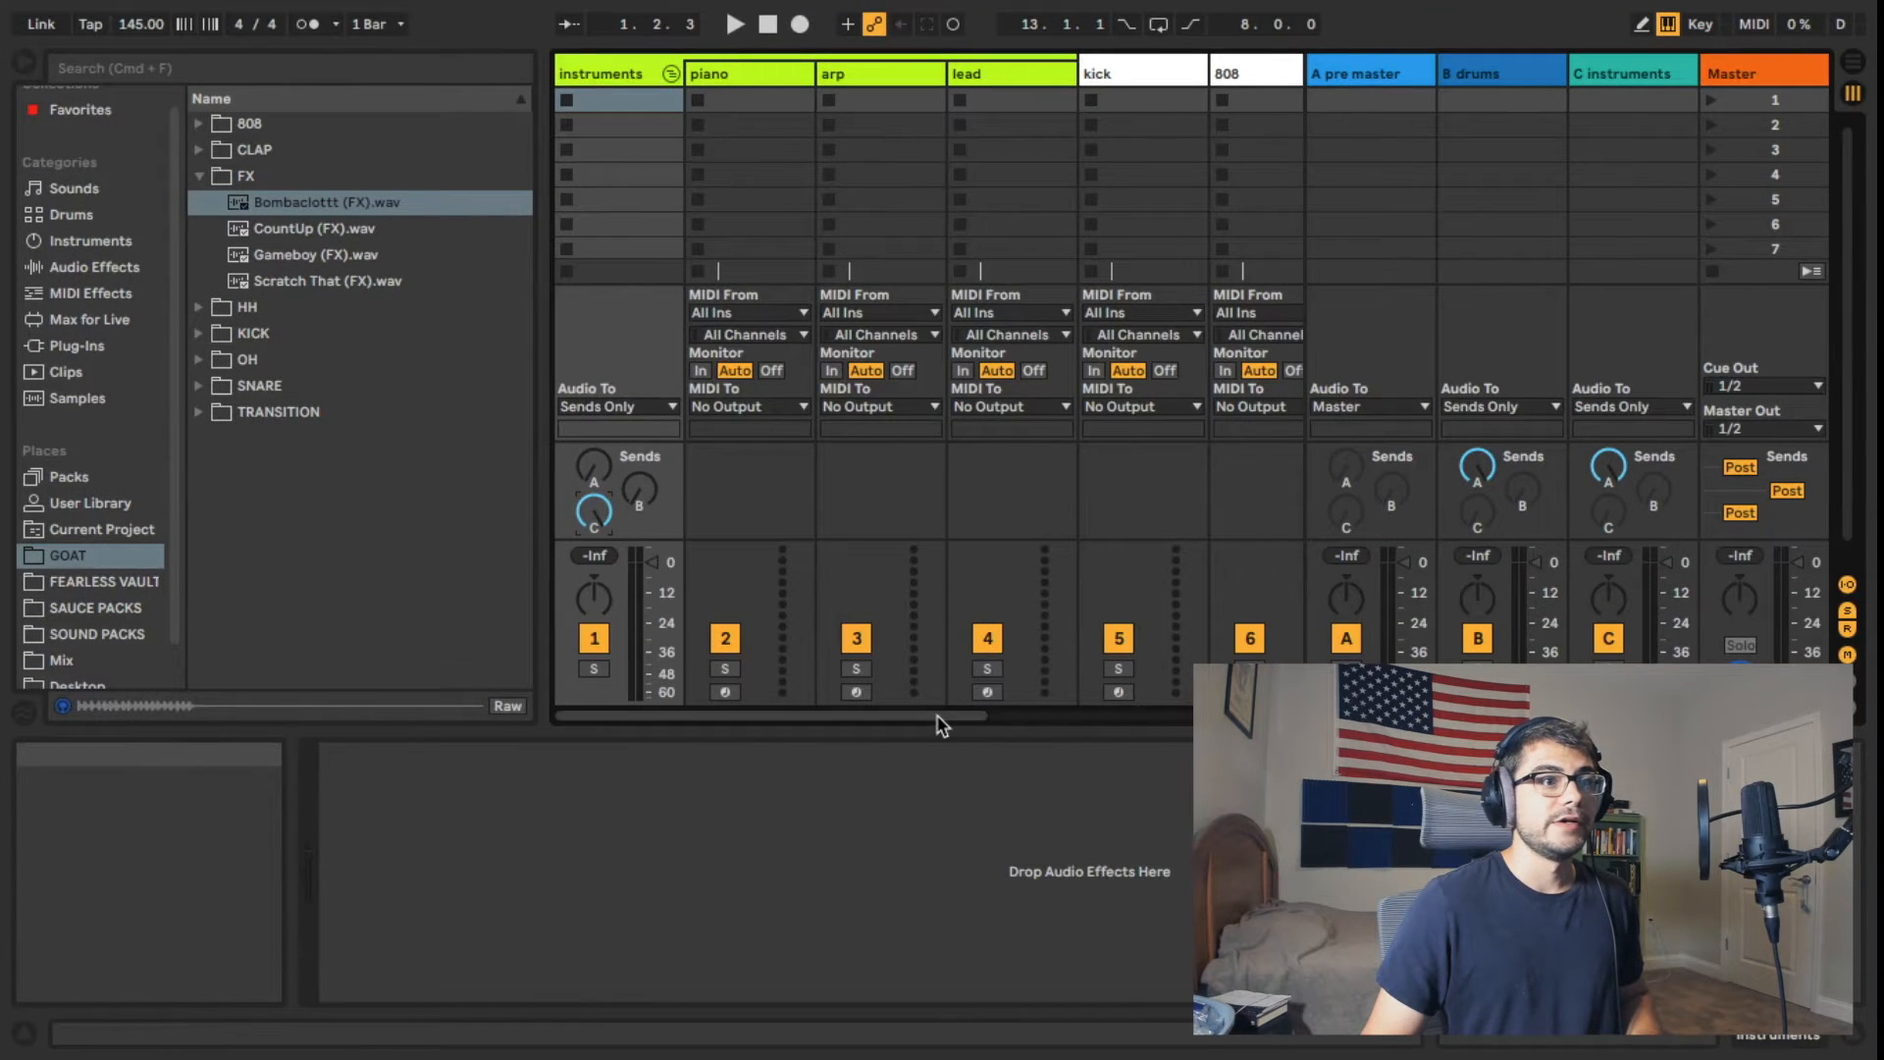
pyautogui.moveTo(940, 728); pyautogui.dragTo(1152, 728)
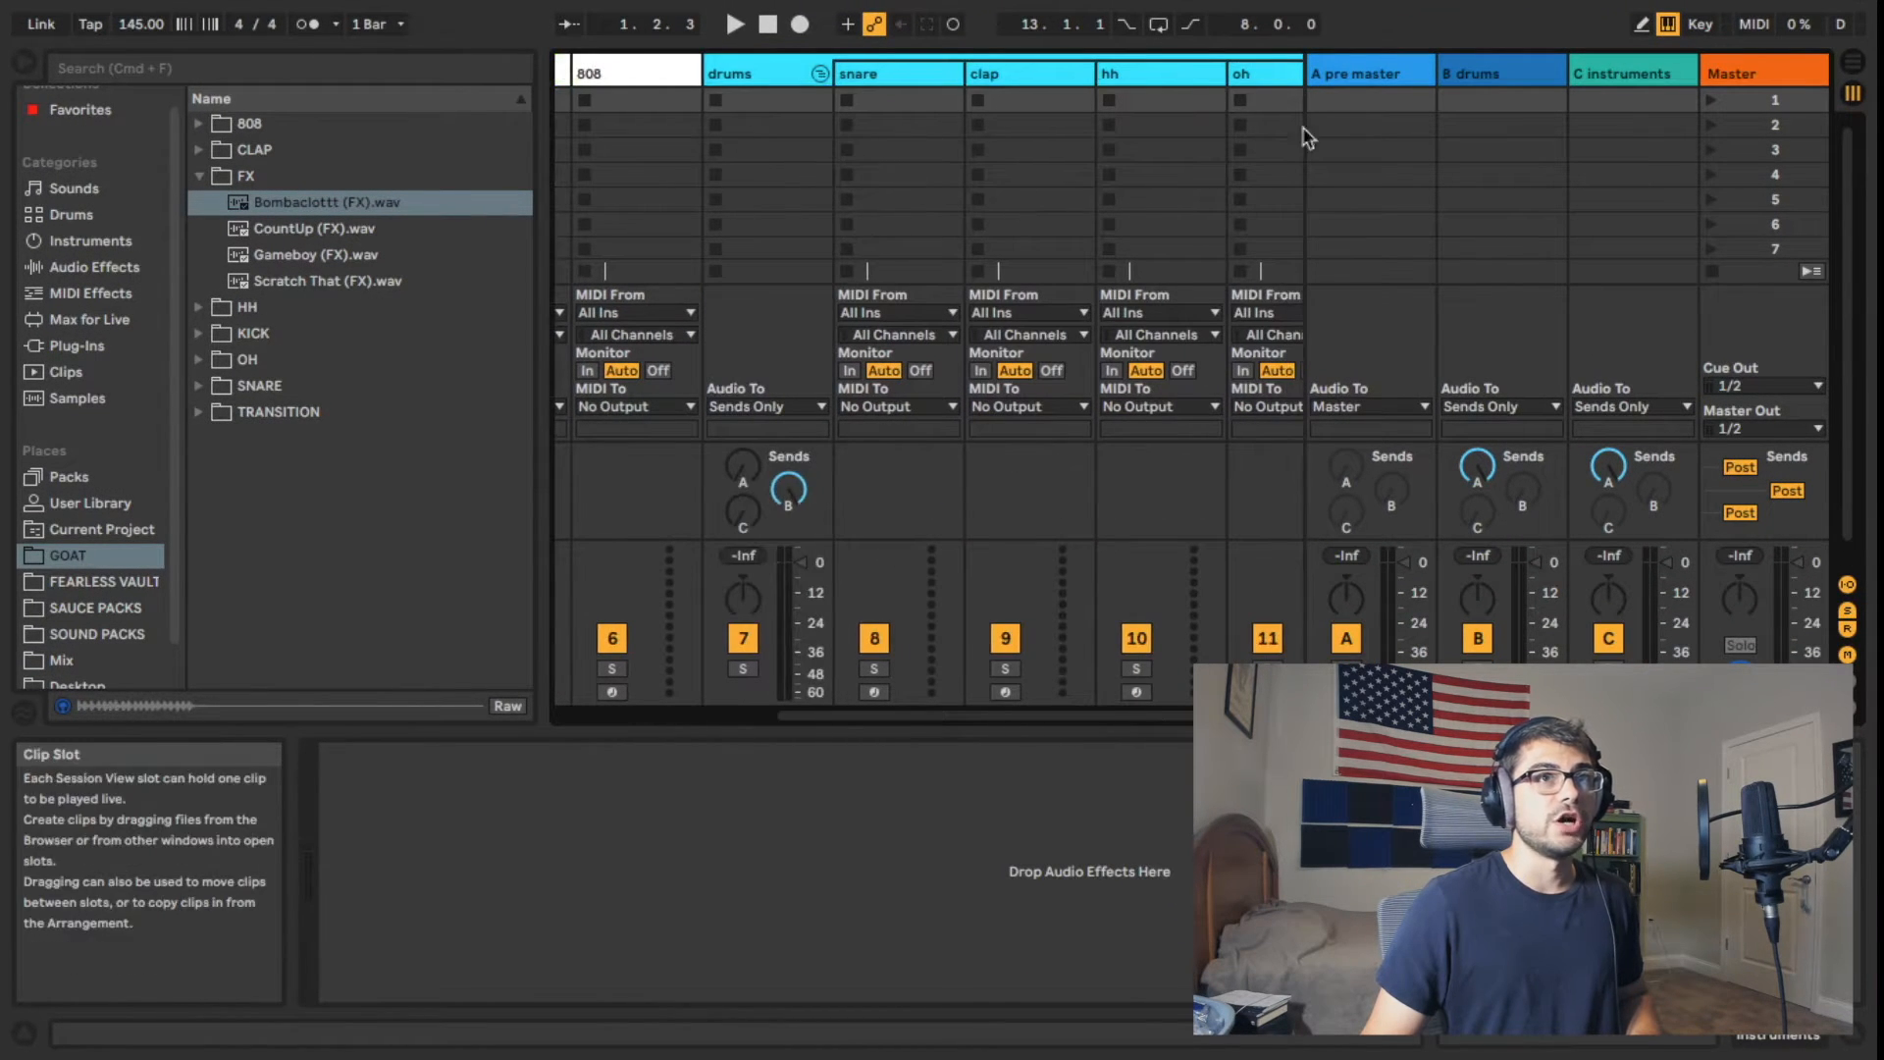
# Step: Load the [AP] Kick ( Bezel ).wav sample on the kick track and route it to Sends Only with send B fully up
pyautogui.click(1501, 80)
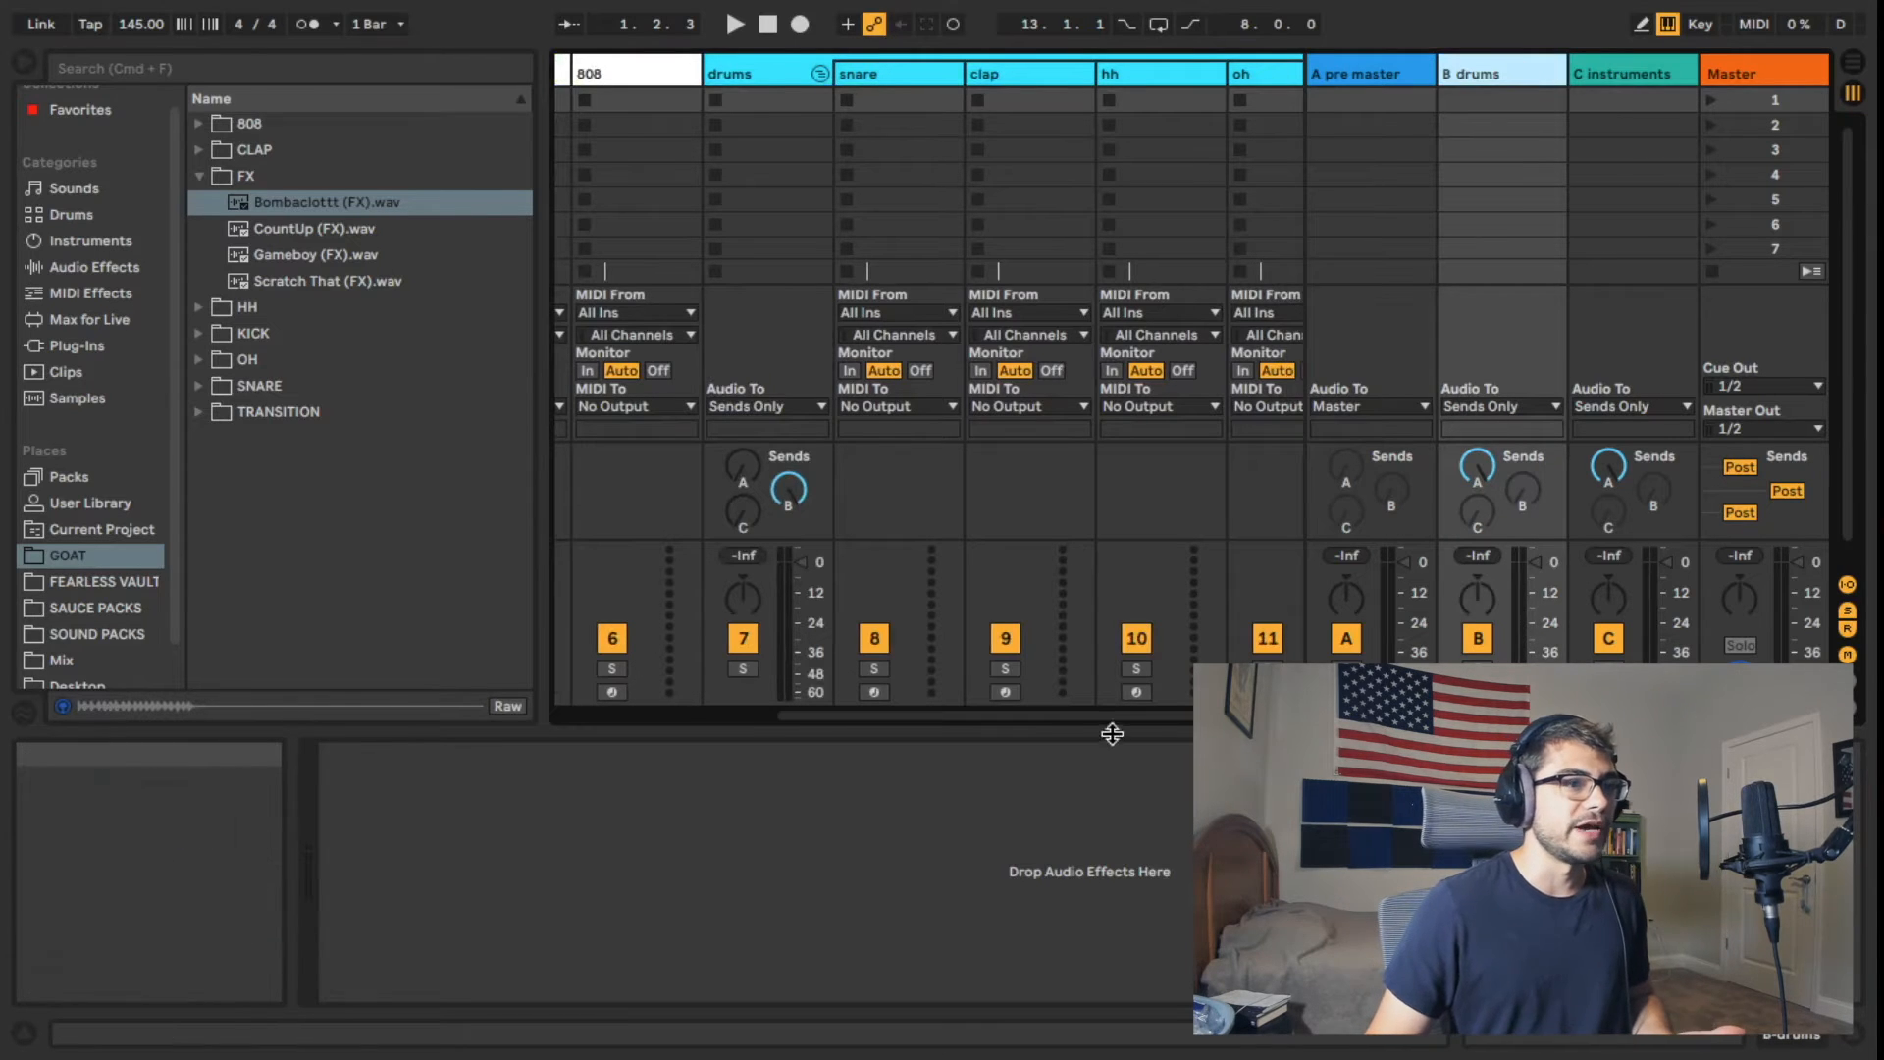
pyautogui.moveTo(1104, 716); pyautogui.dragTo(951, 717)
pyautogui.click(972, 77)
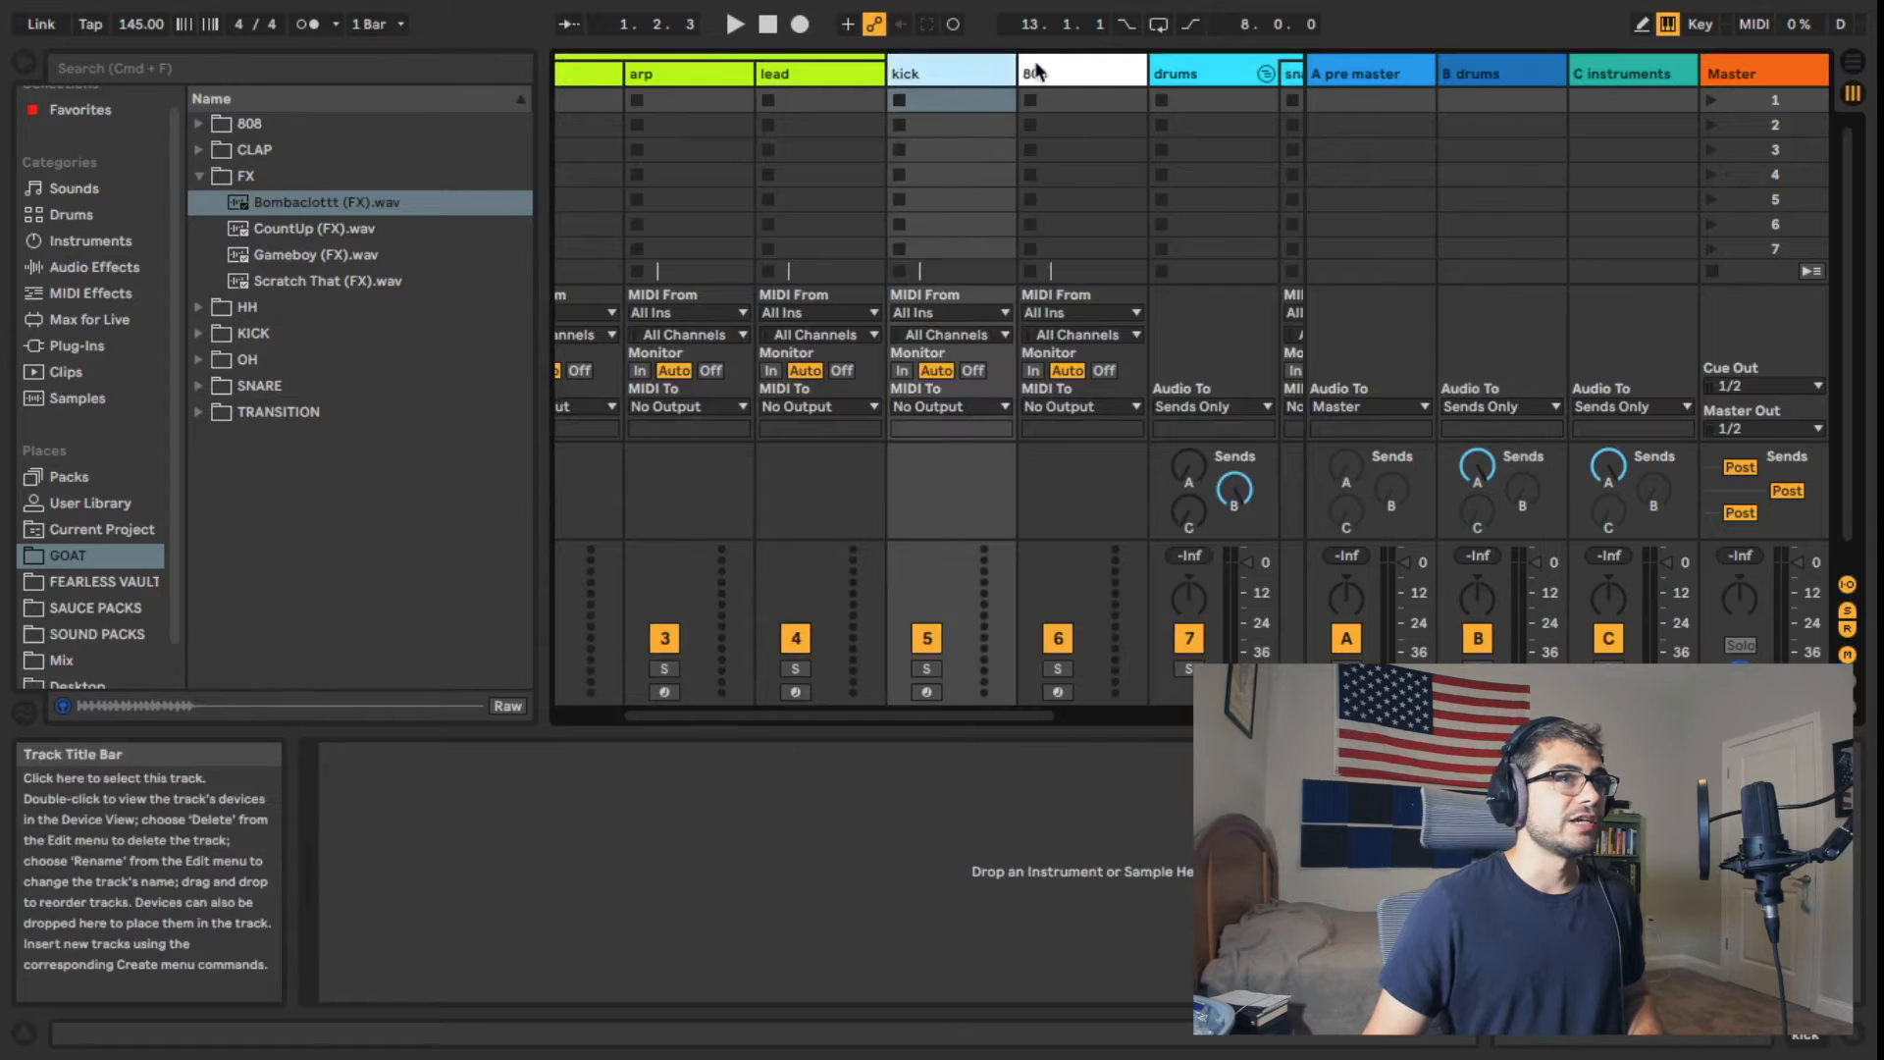
pyautogui.click(1035, 64)
pyautogui.click(958, 65)
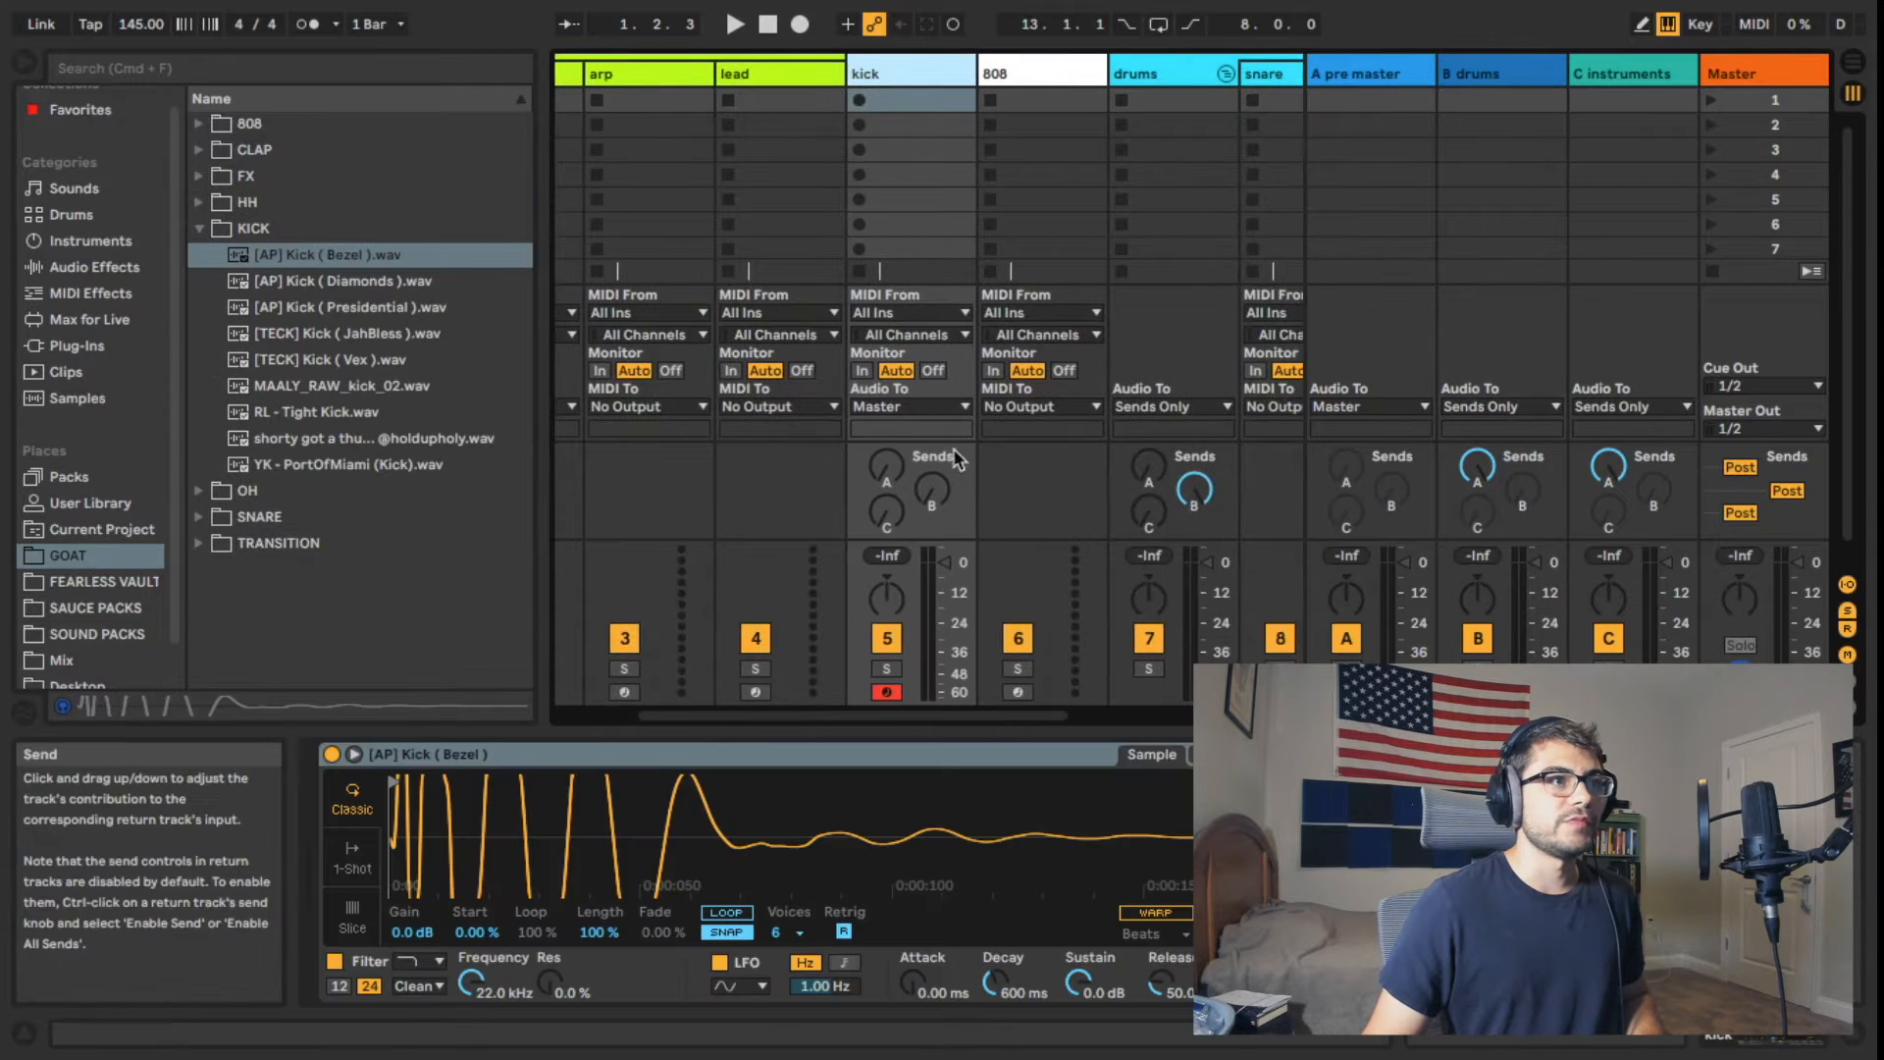
pyautogui.click(908, 406)
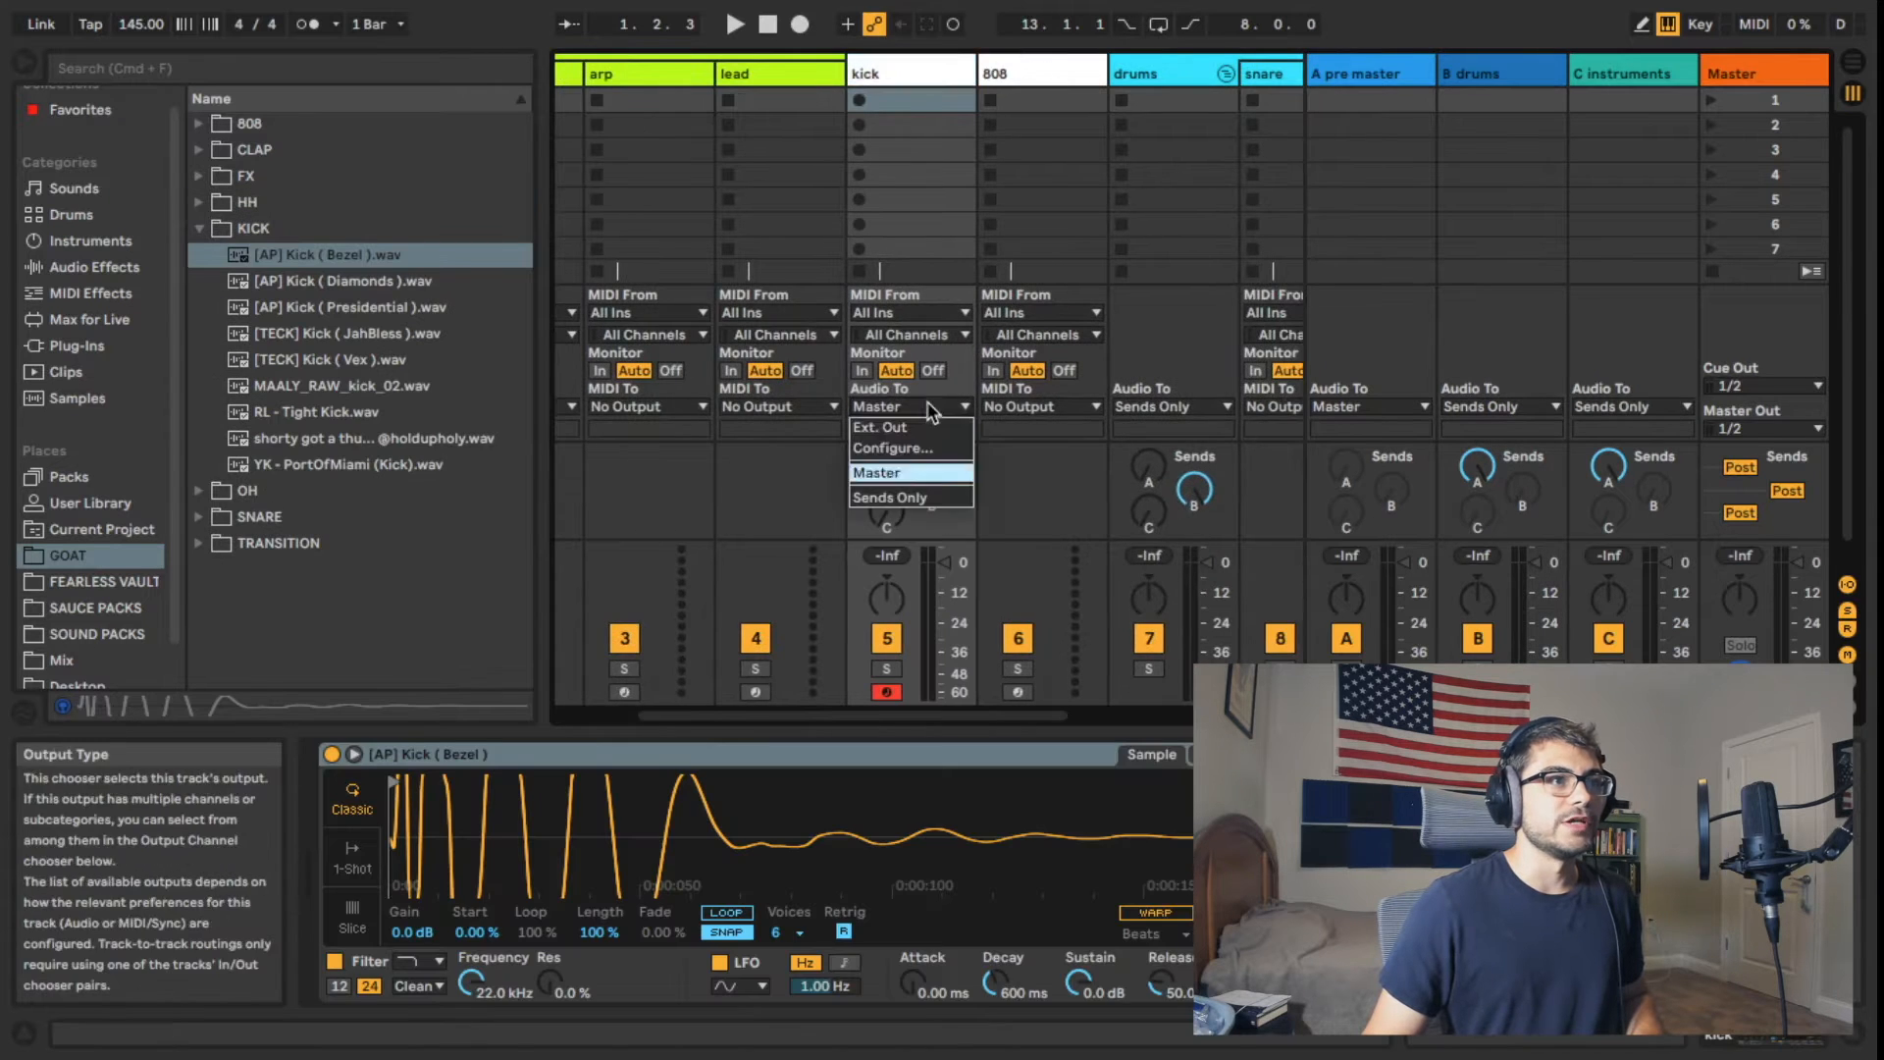
pyautogui.click(922, 498)
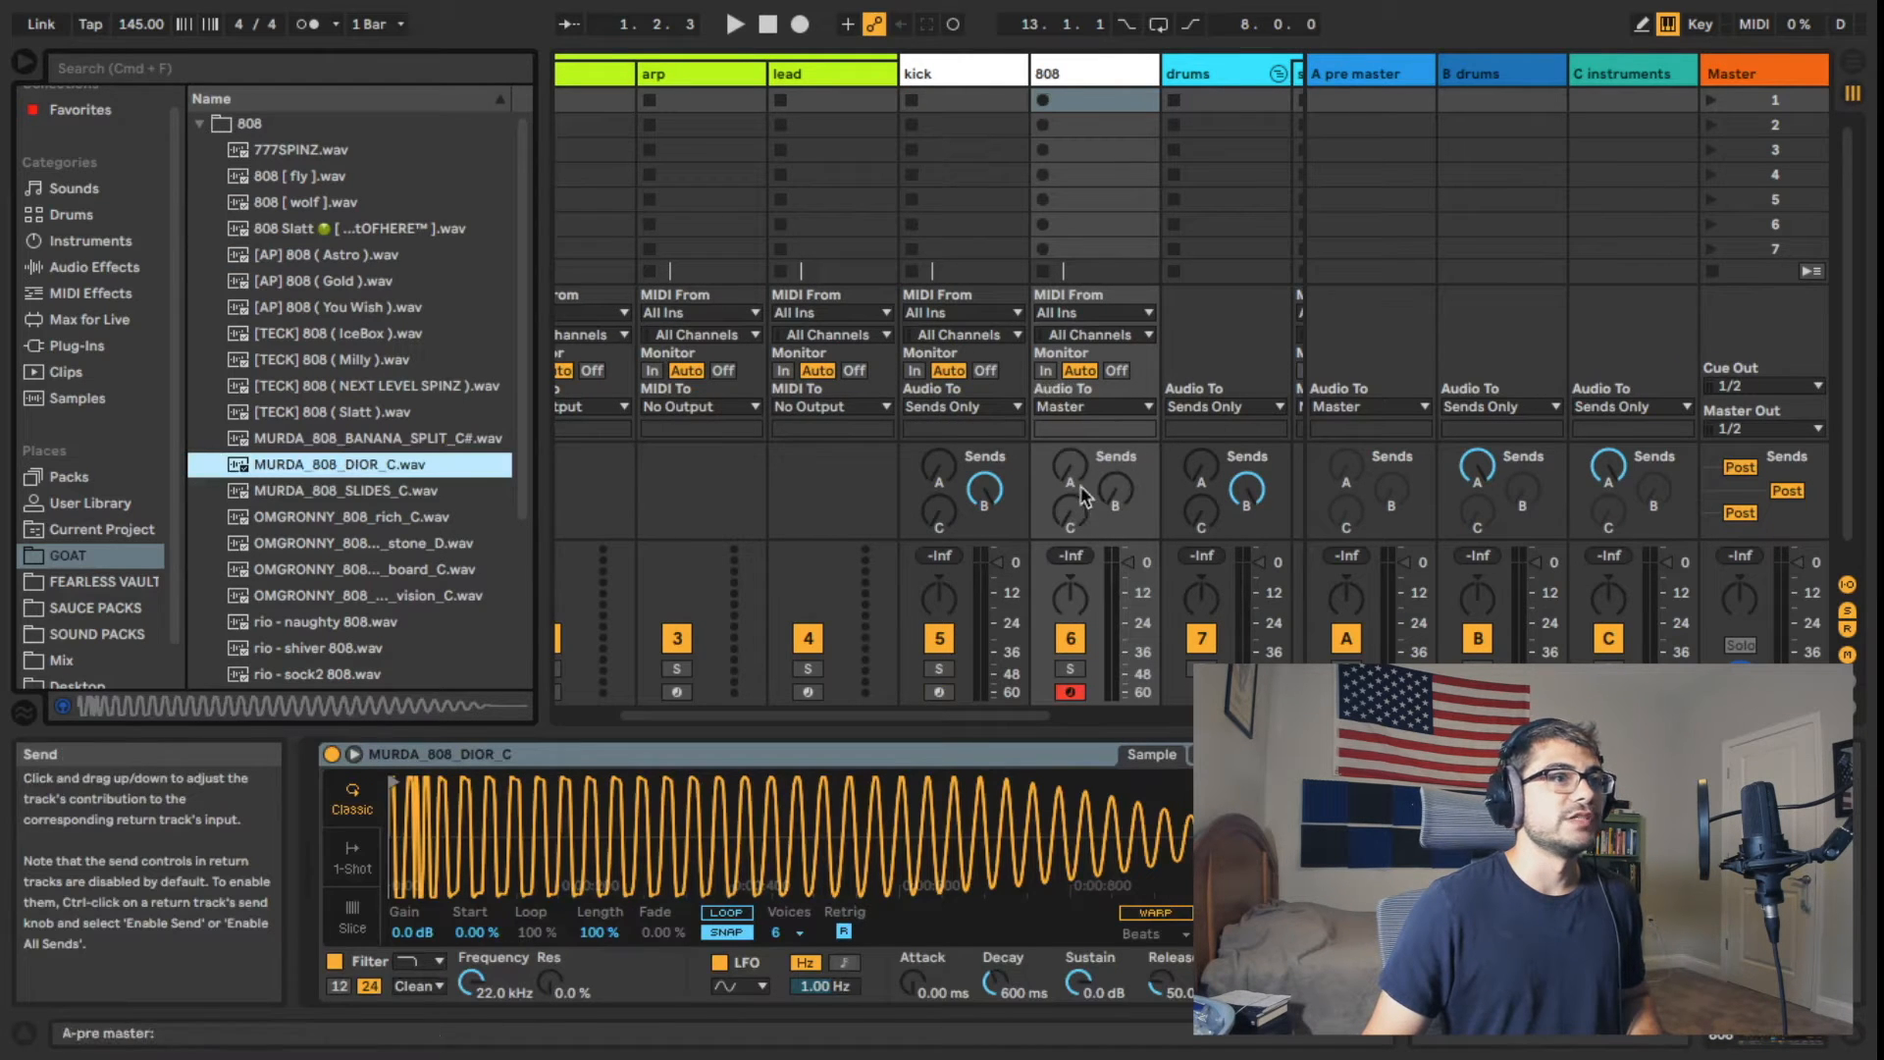
# Step: Set the audio output of the 808 track to Sends Only and turn its send A fully up
pyautogui.click(1089, 406)
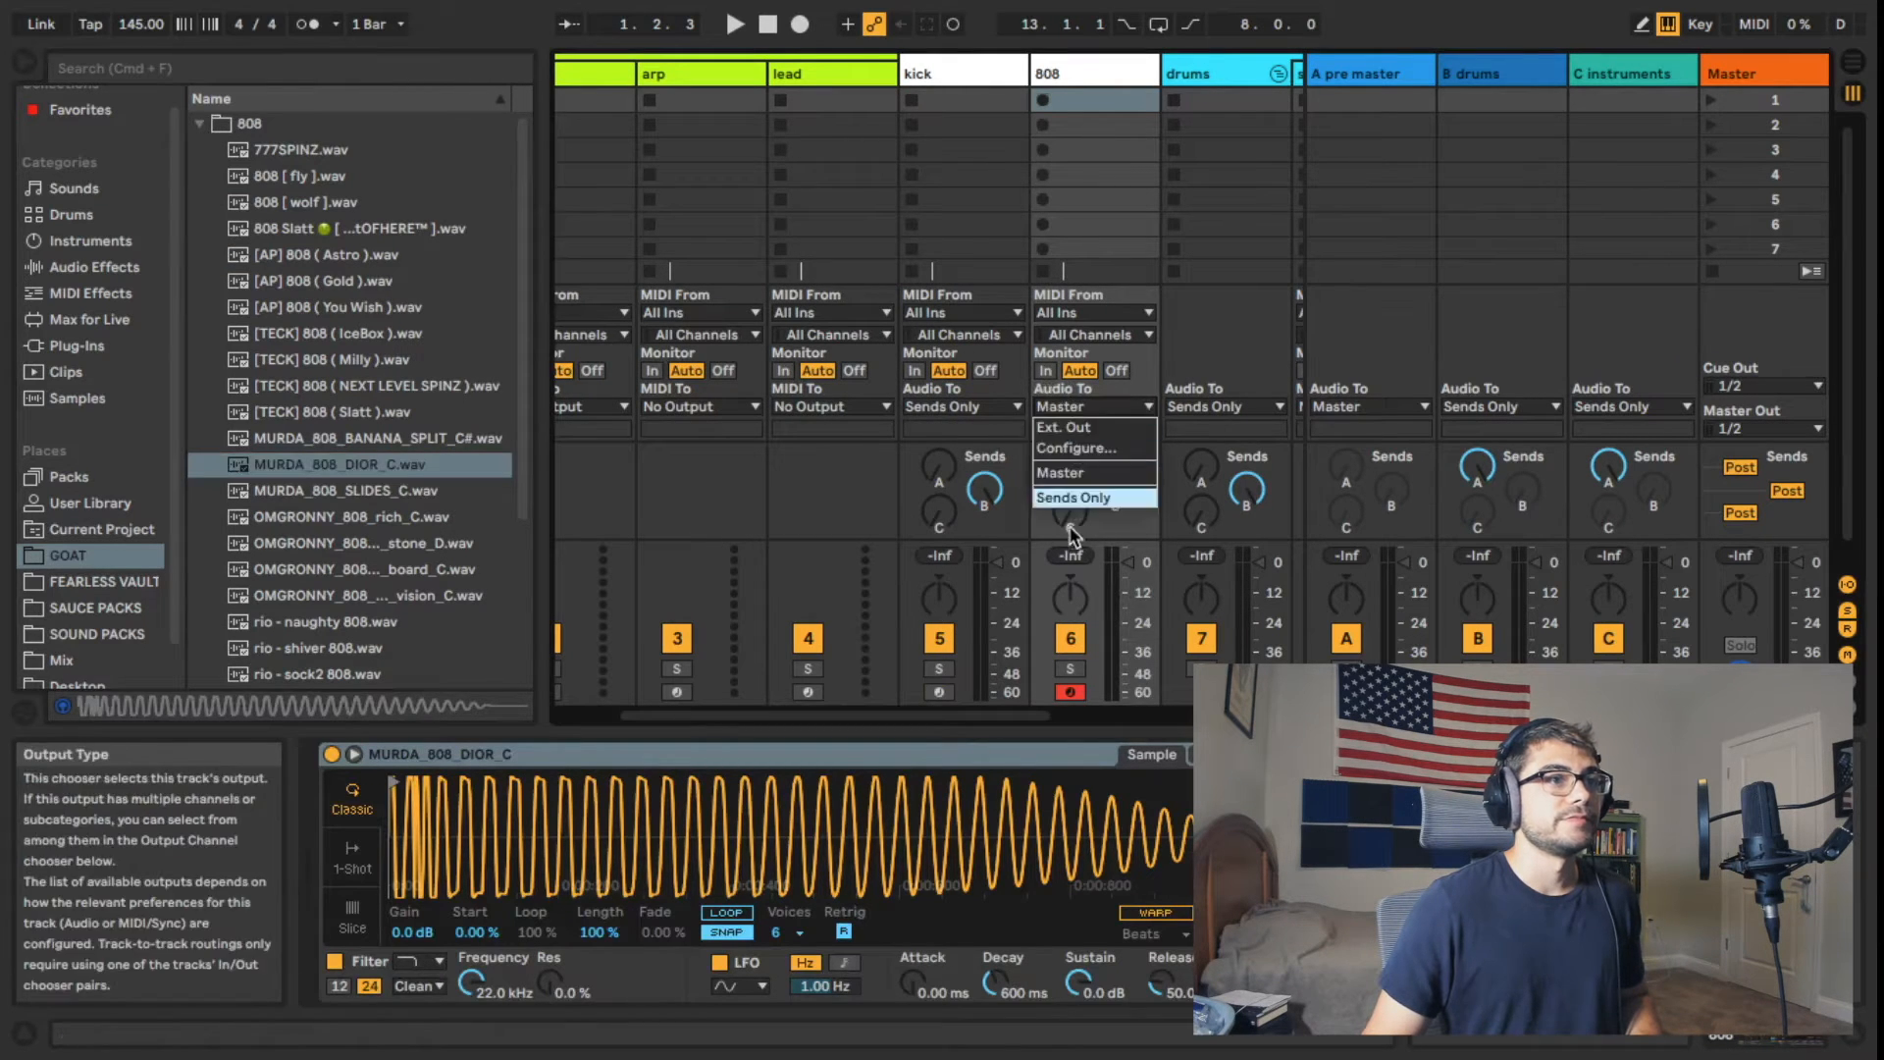
pyautogui.click(1075, 495)
pyautogui.click(1089, 407)
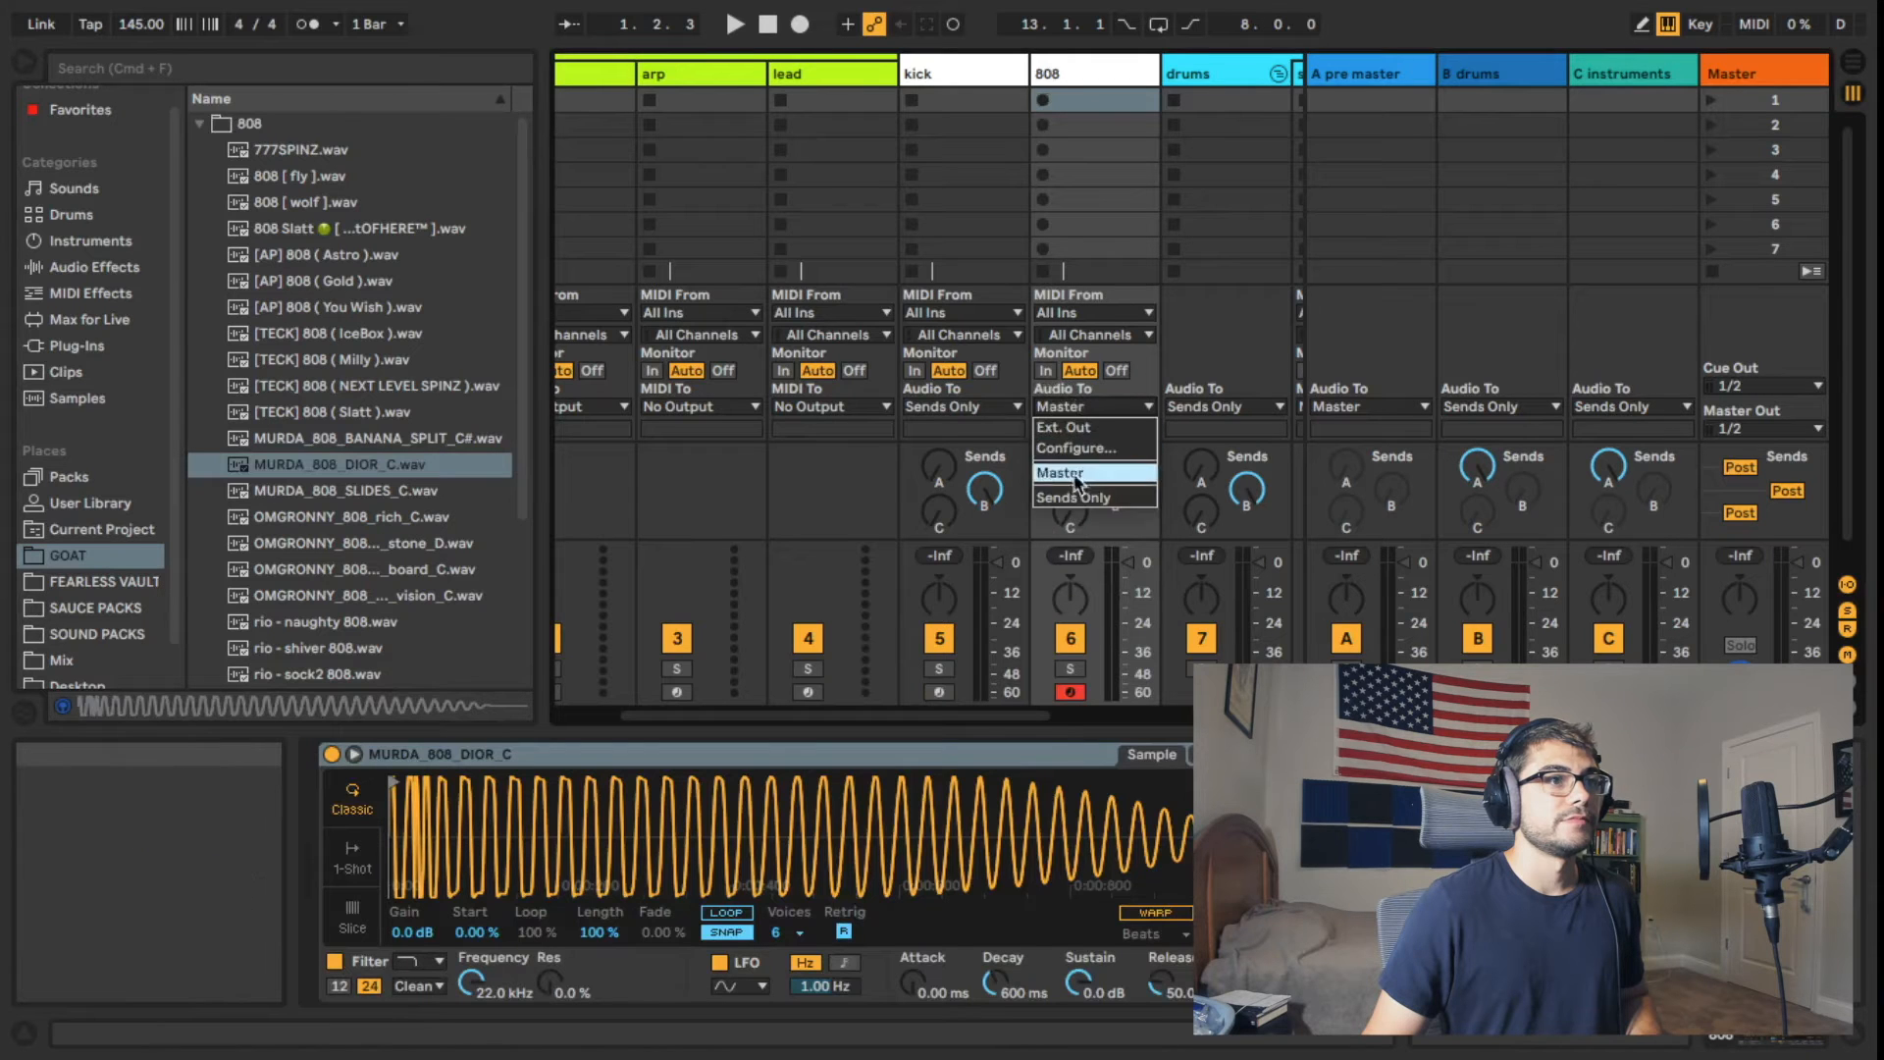
pyautogui.click(1075, 496)
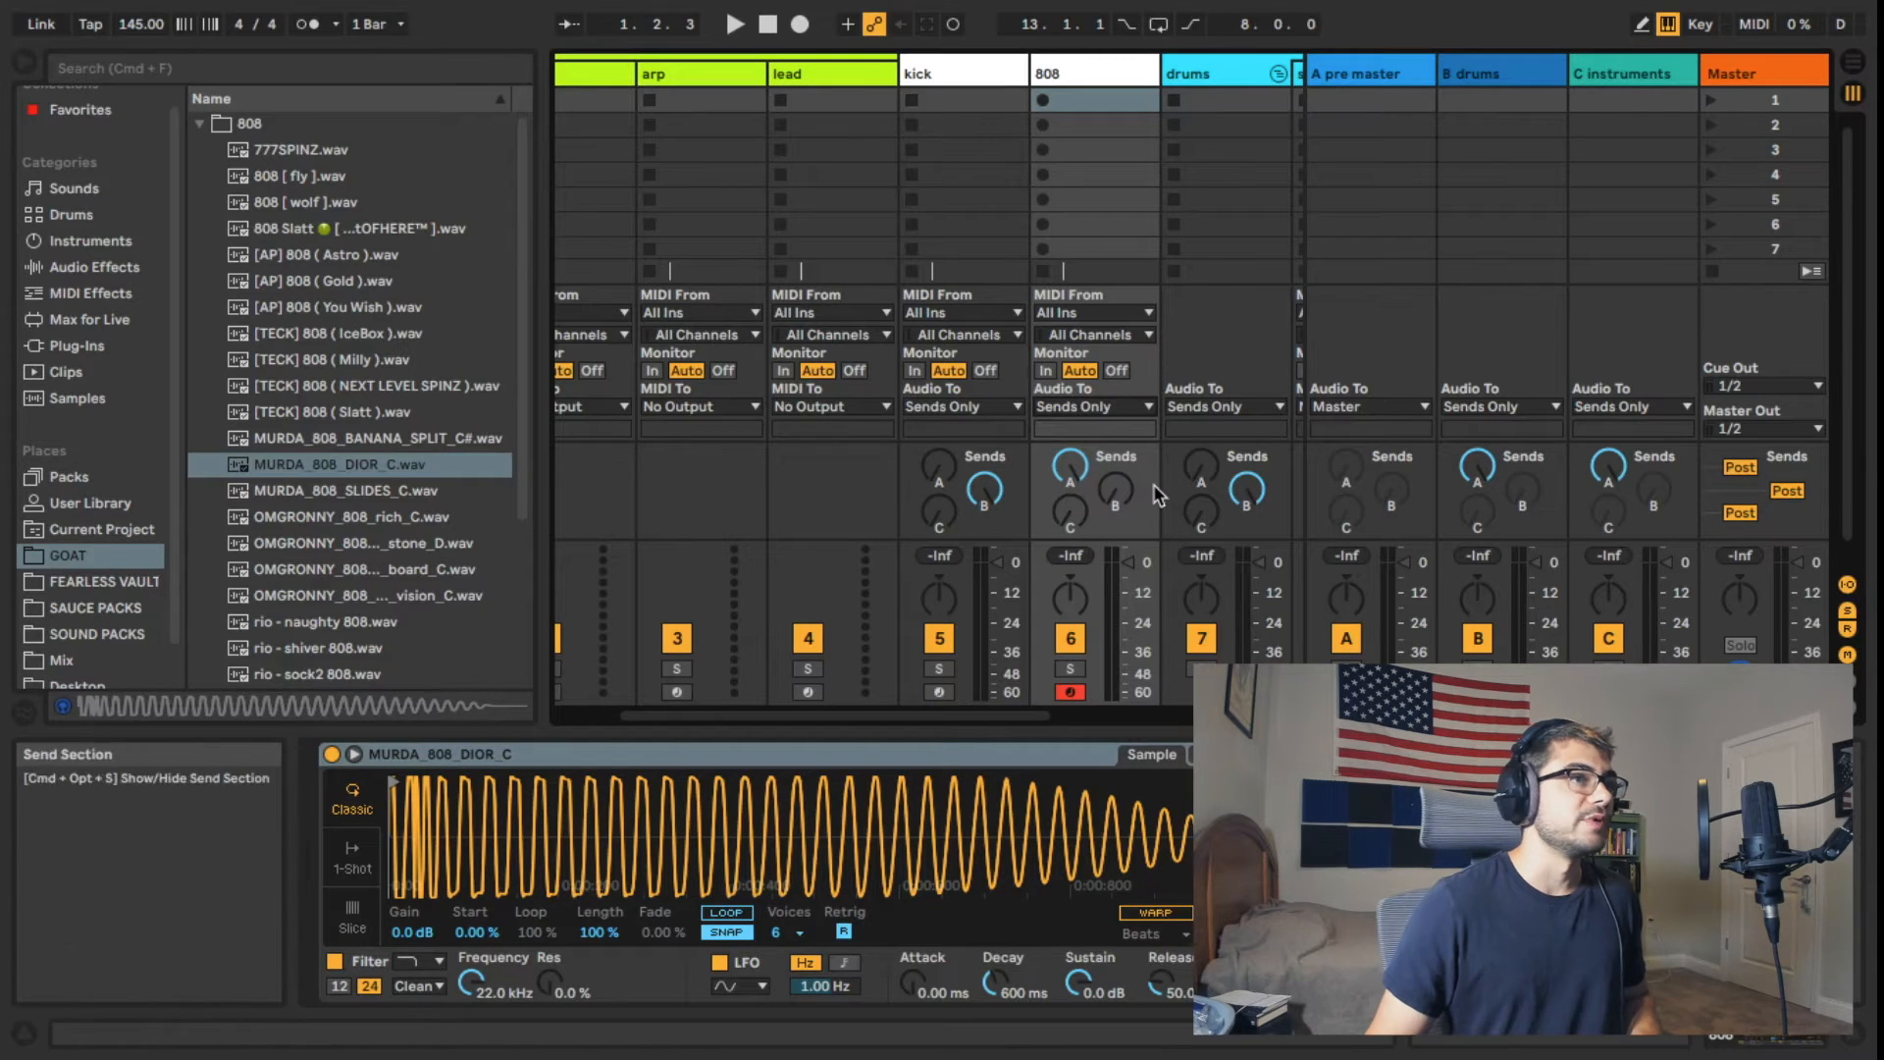
# Step: Review how the 808 and kick tracks route relative to the drums return, pre master and master tracks
pyautogui.click(1476, 70)
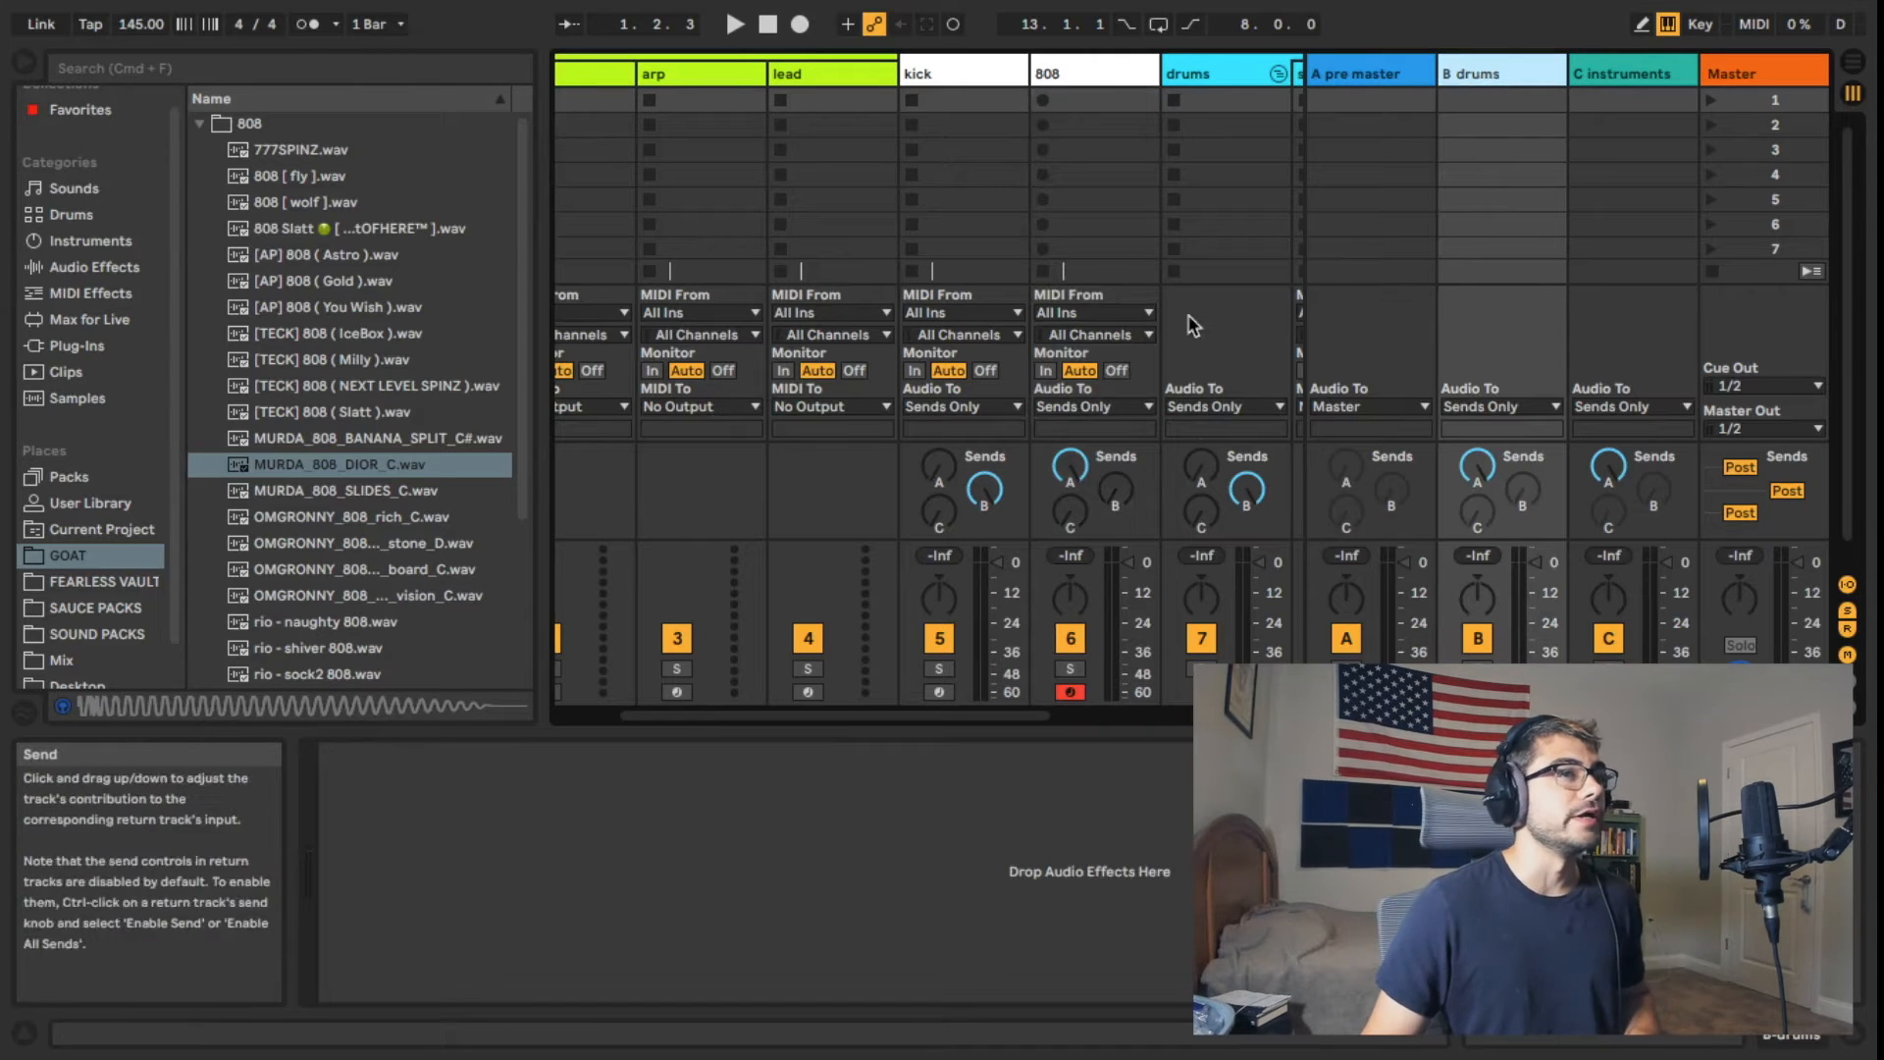
pyautogui.click(1135, 69)
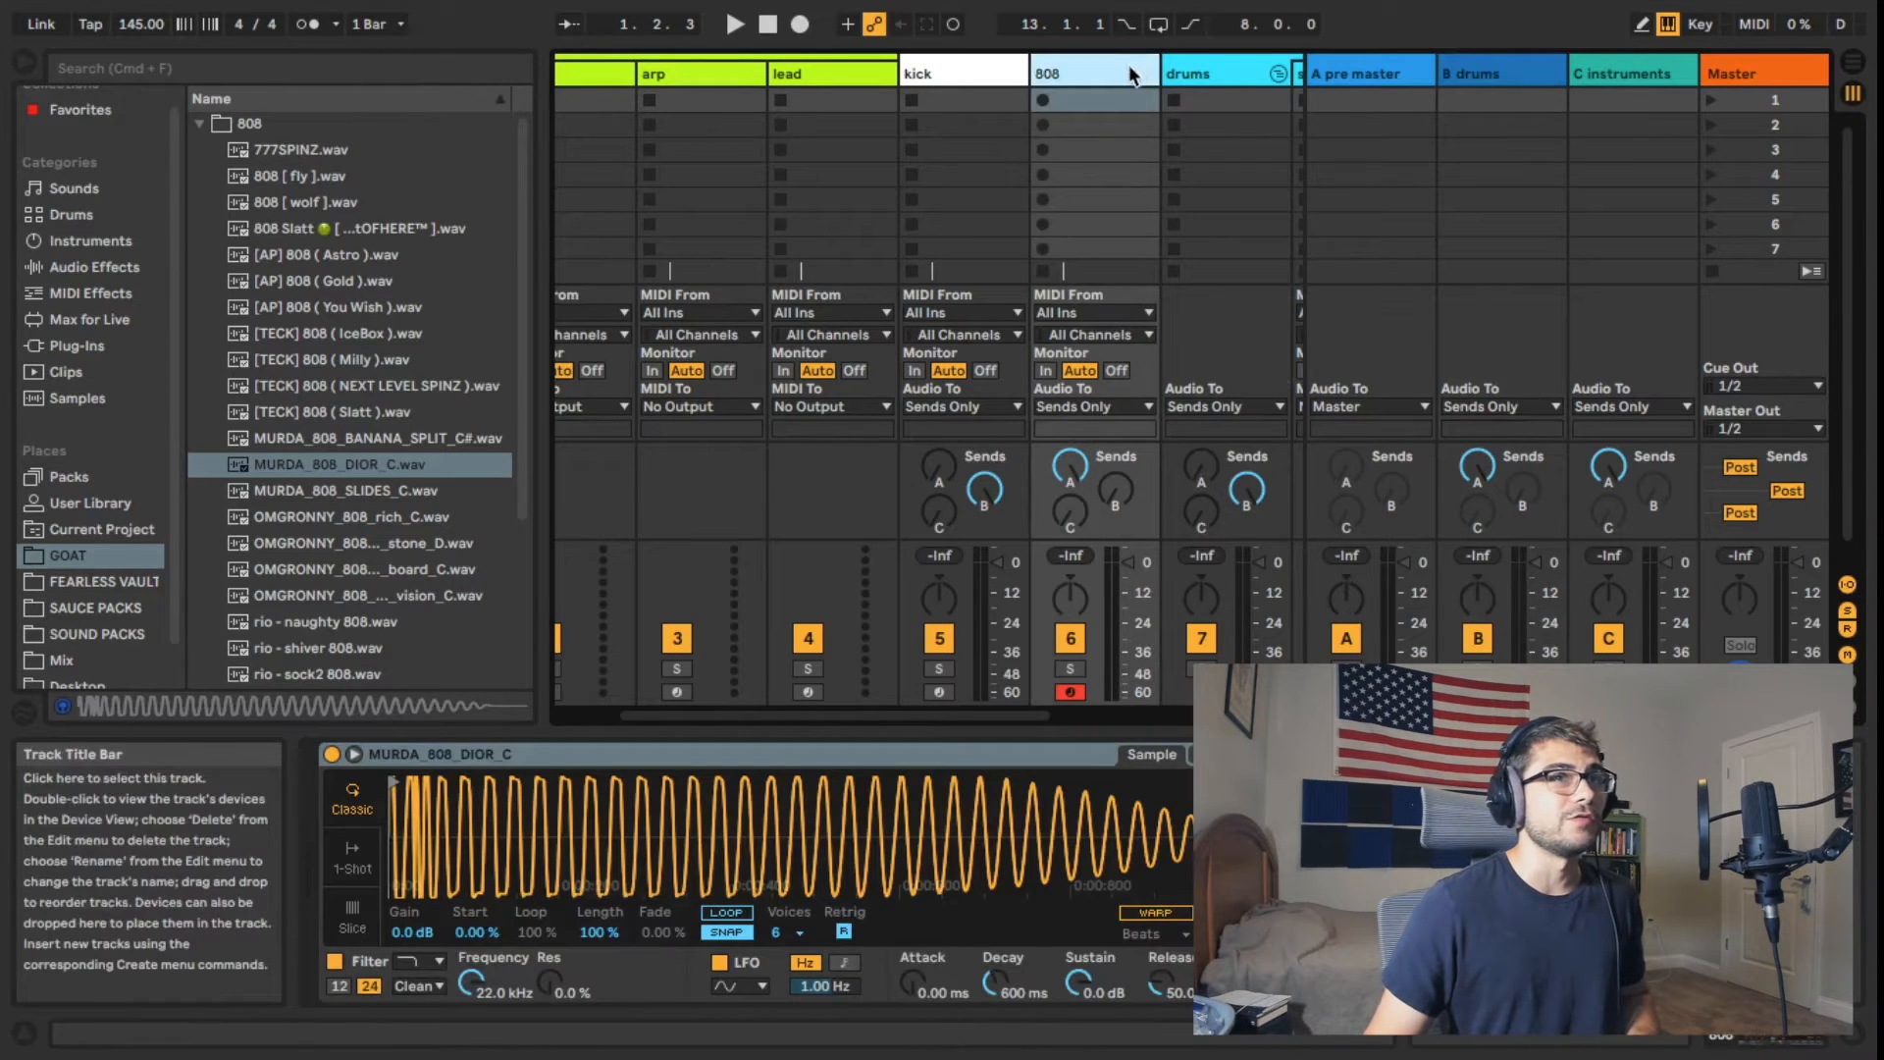
pyautogui.click(1333, 69)
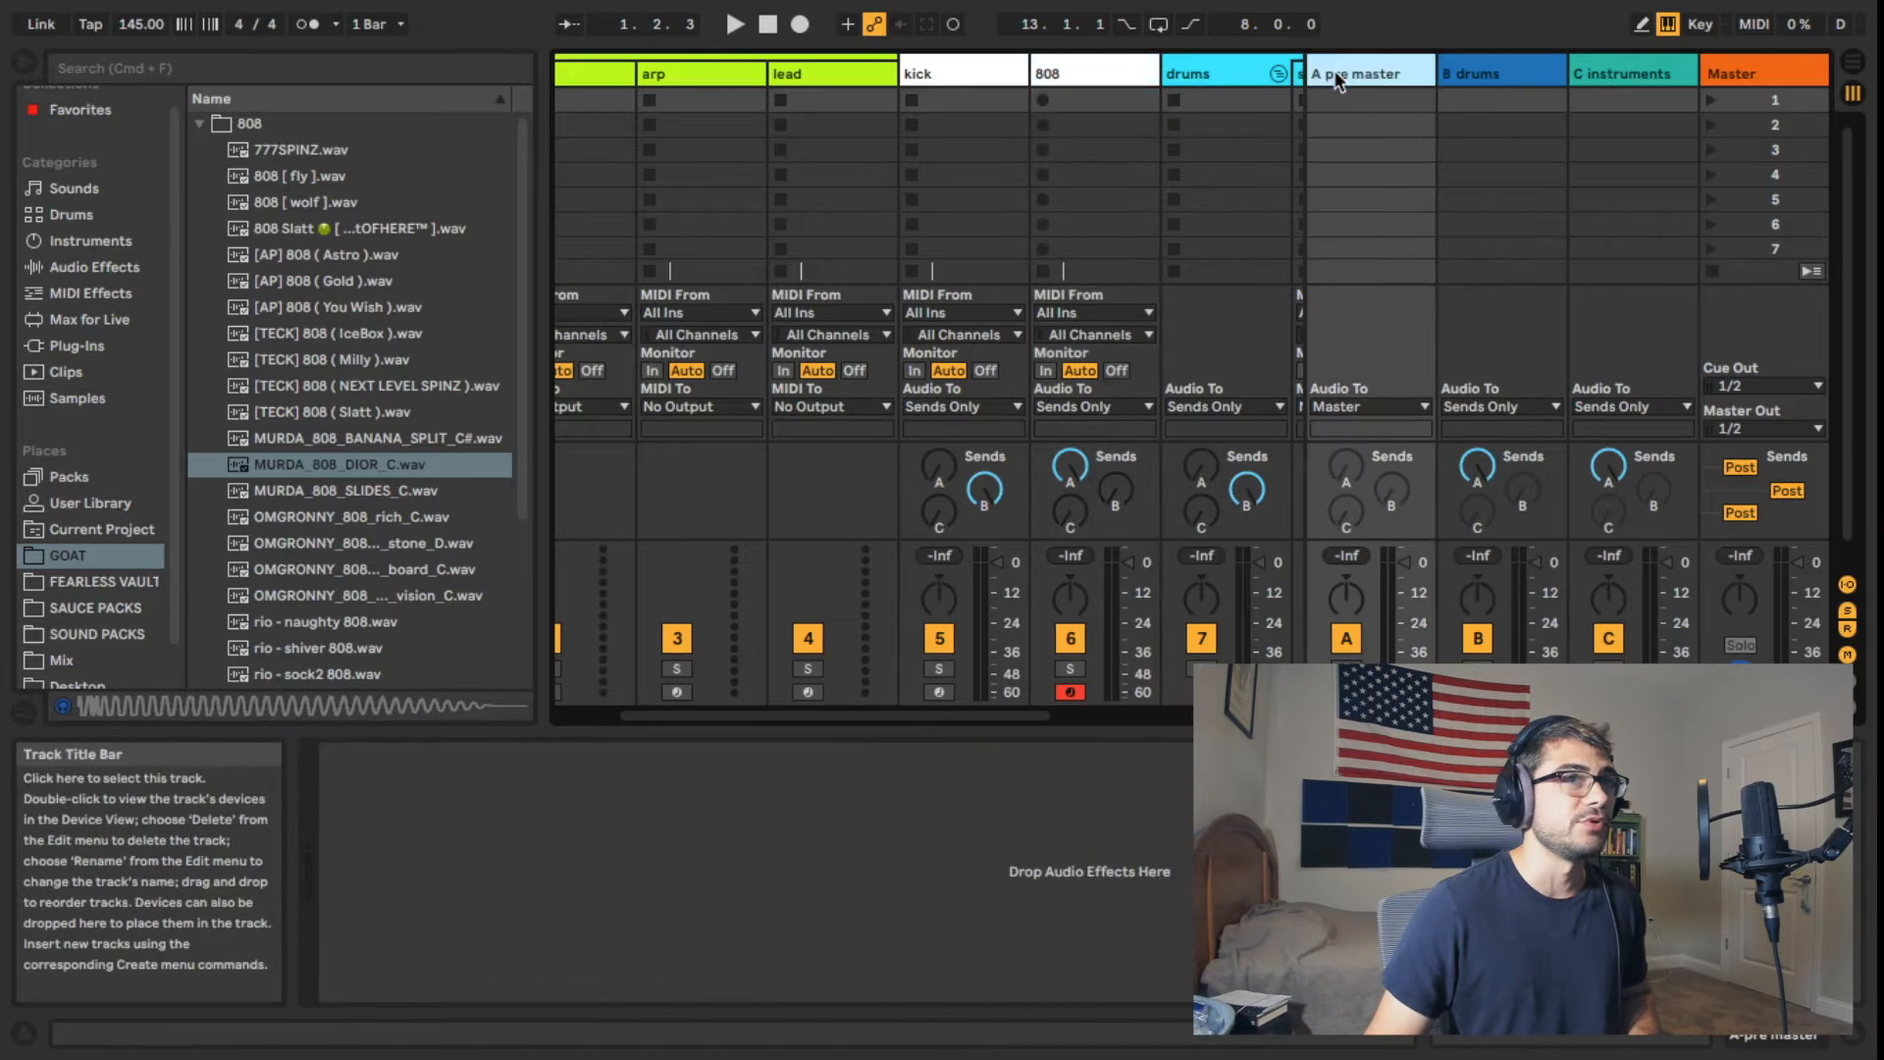
pyautogui.click(1725, 69)
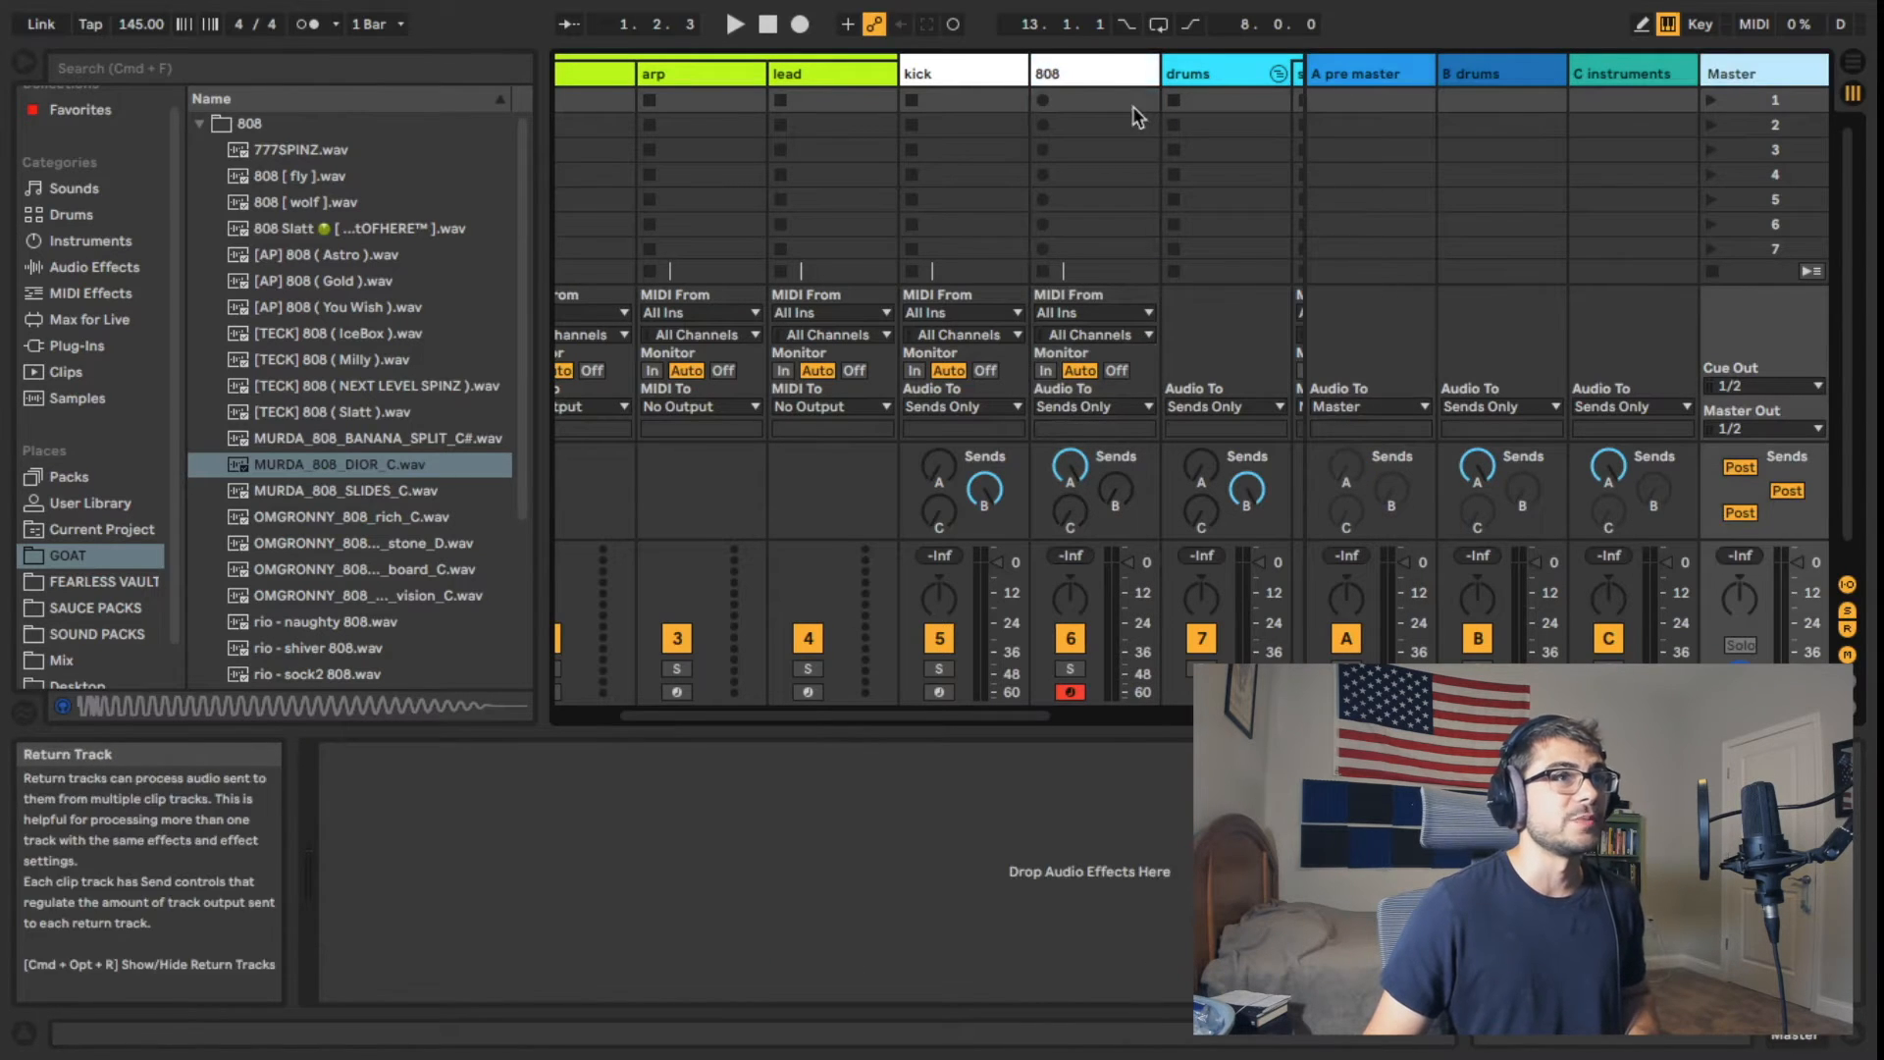
pyautogui.click(1081, 70)
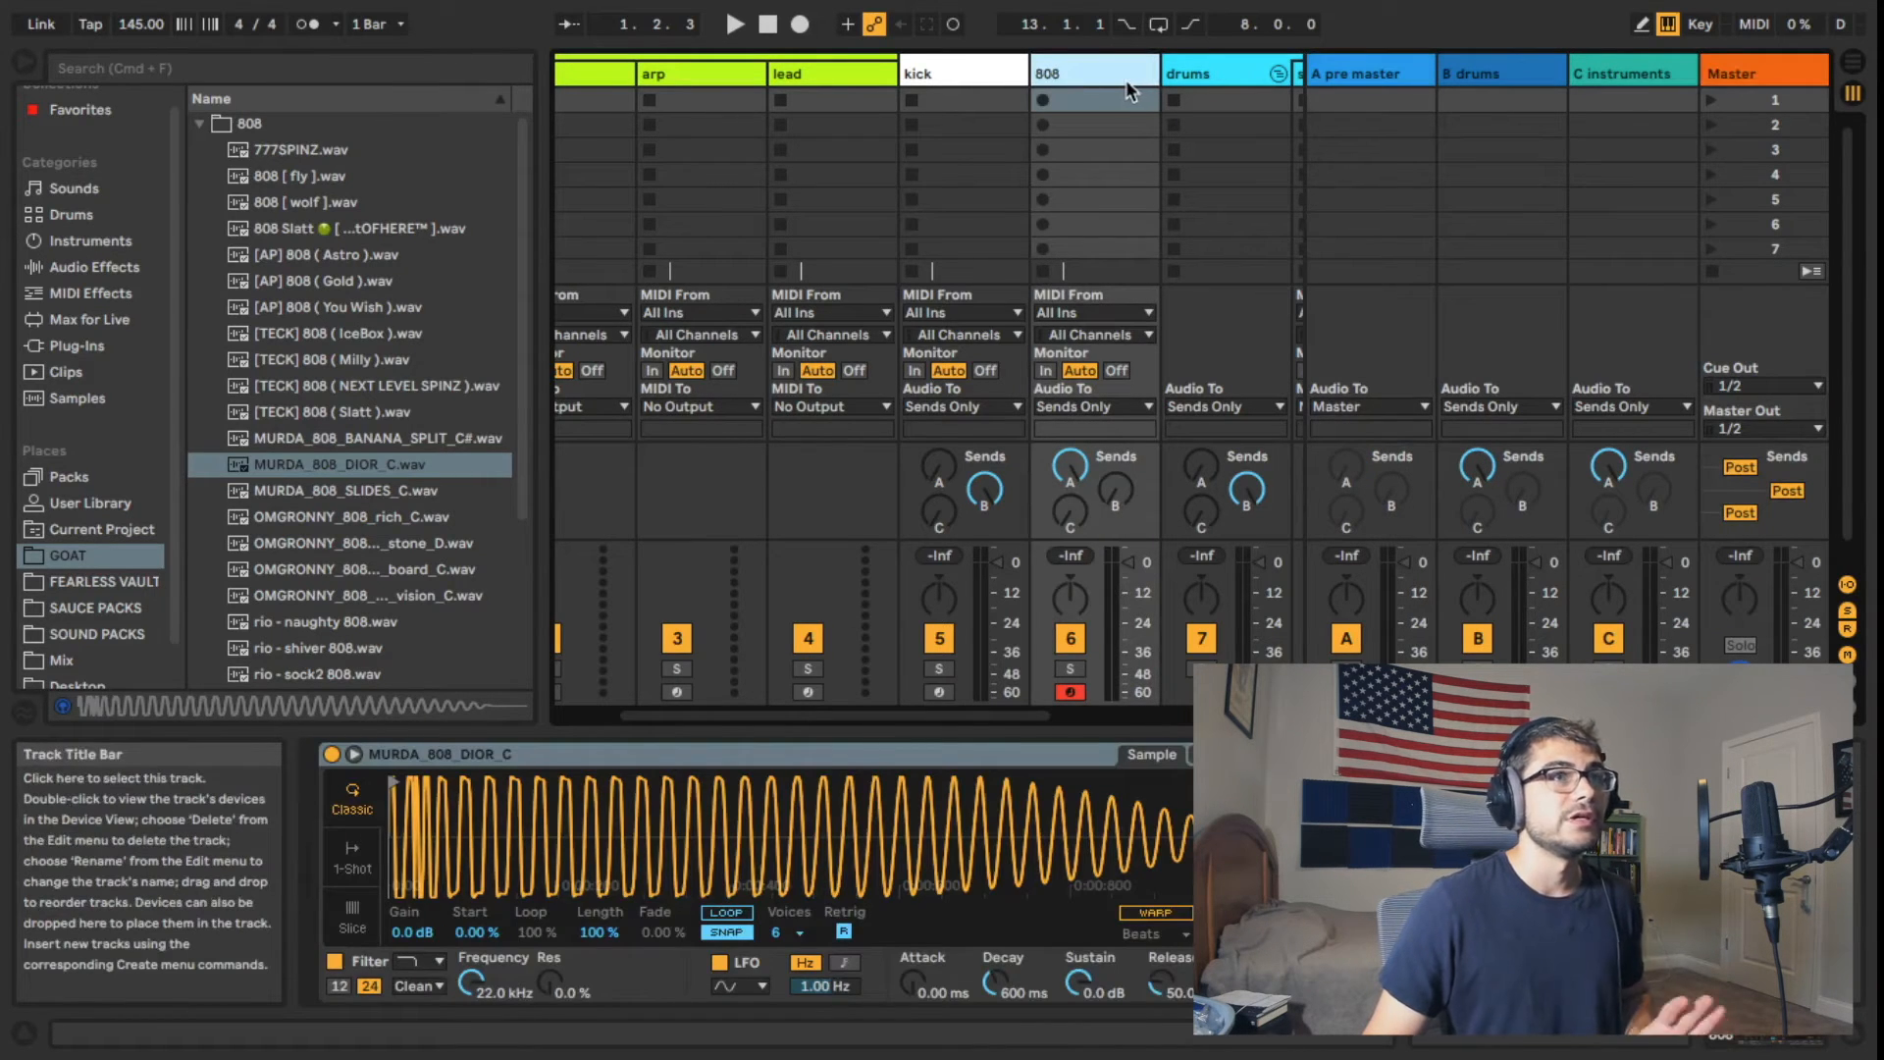
pyautogui.click(977, 78)
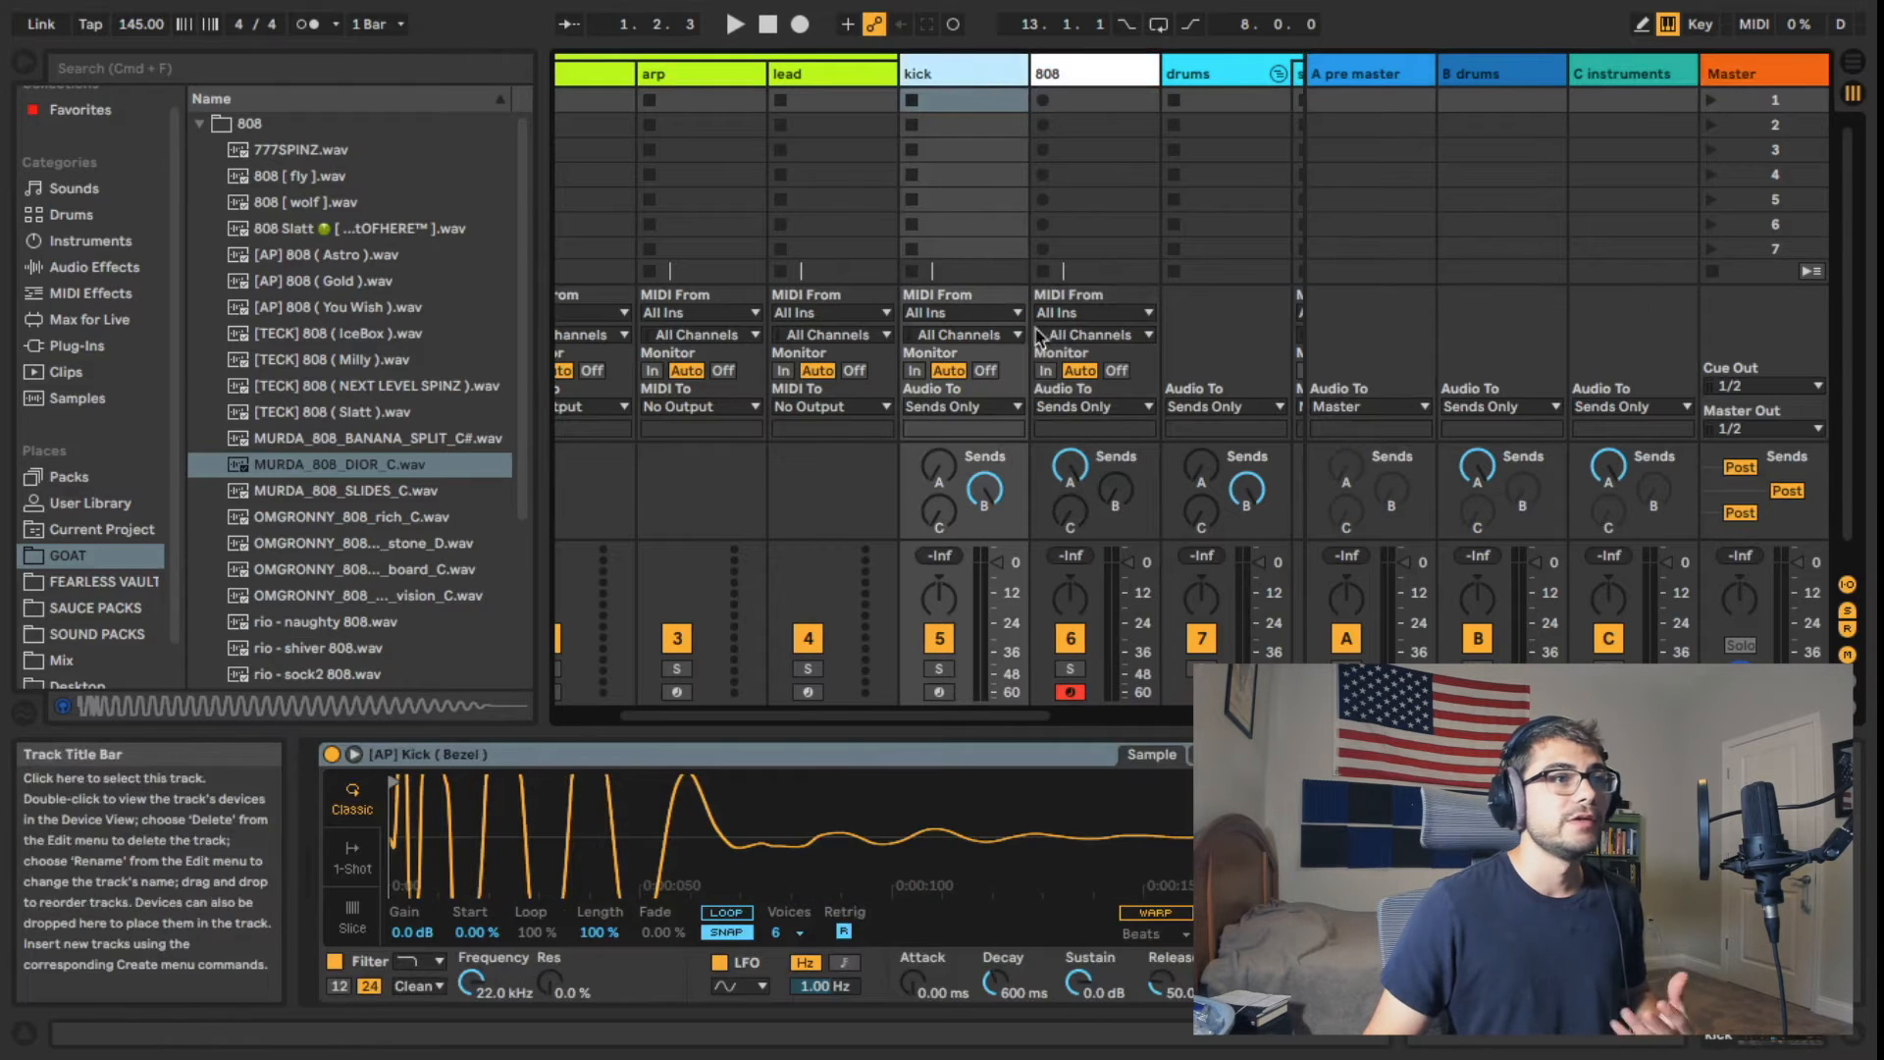
# Step: Look over the individual tracks inside the drums and instruments groups and their routing
pyautogui.moveTo(960, 713); pyautogui.dragTo(822, 677)
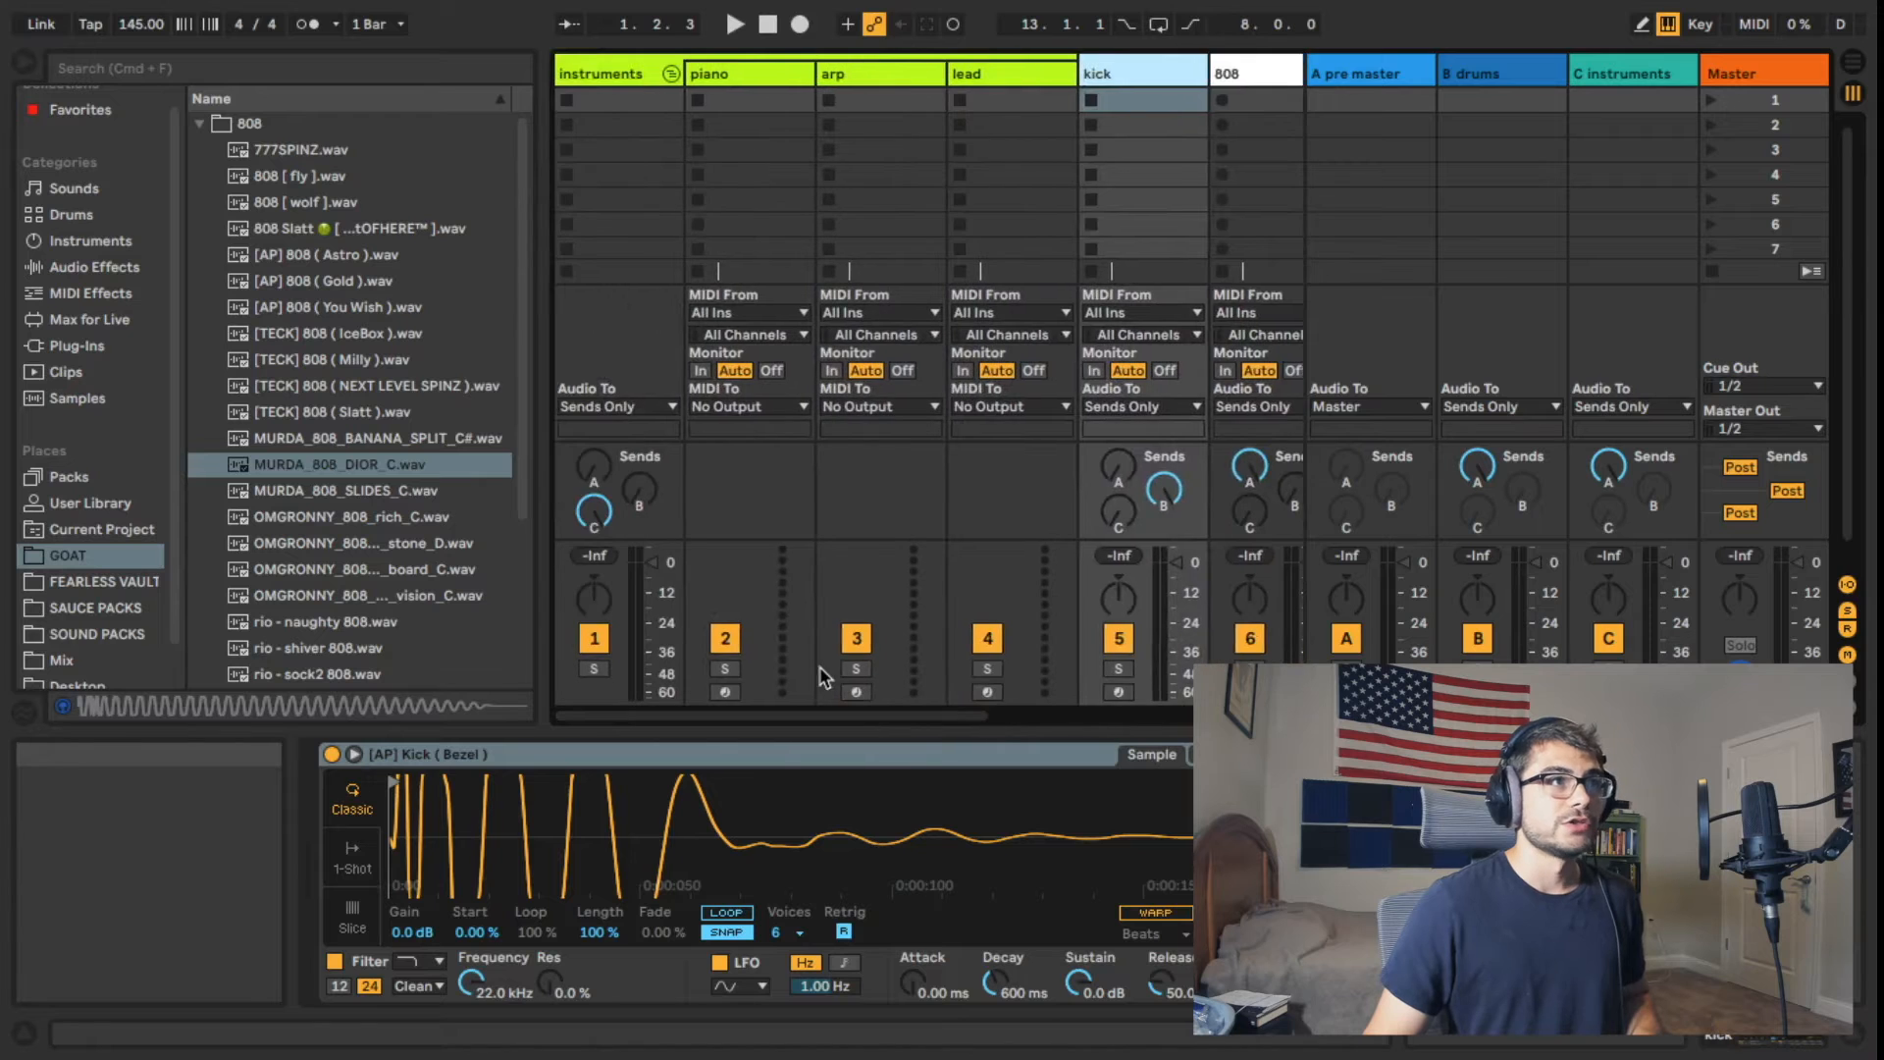
pyautogui.moveTo(731, 715); pyautogui.dragTo(950, 723)
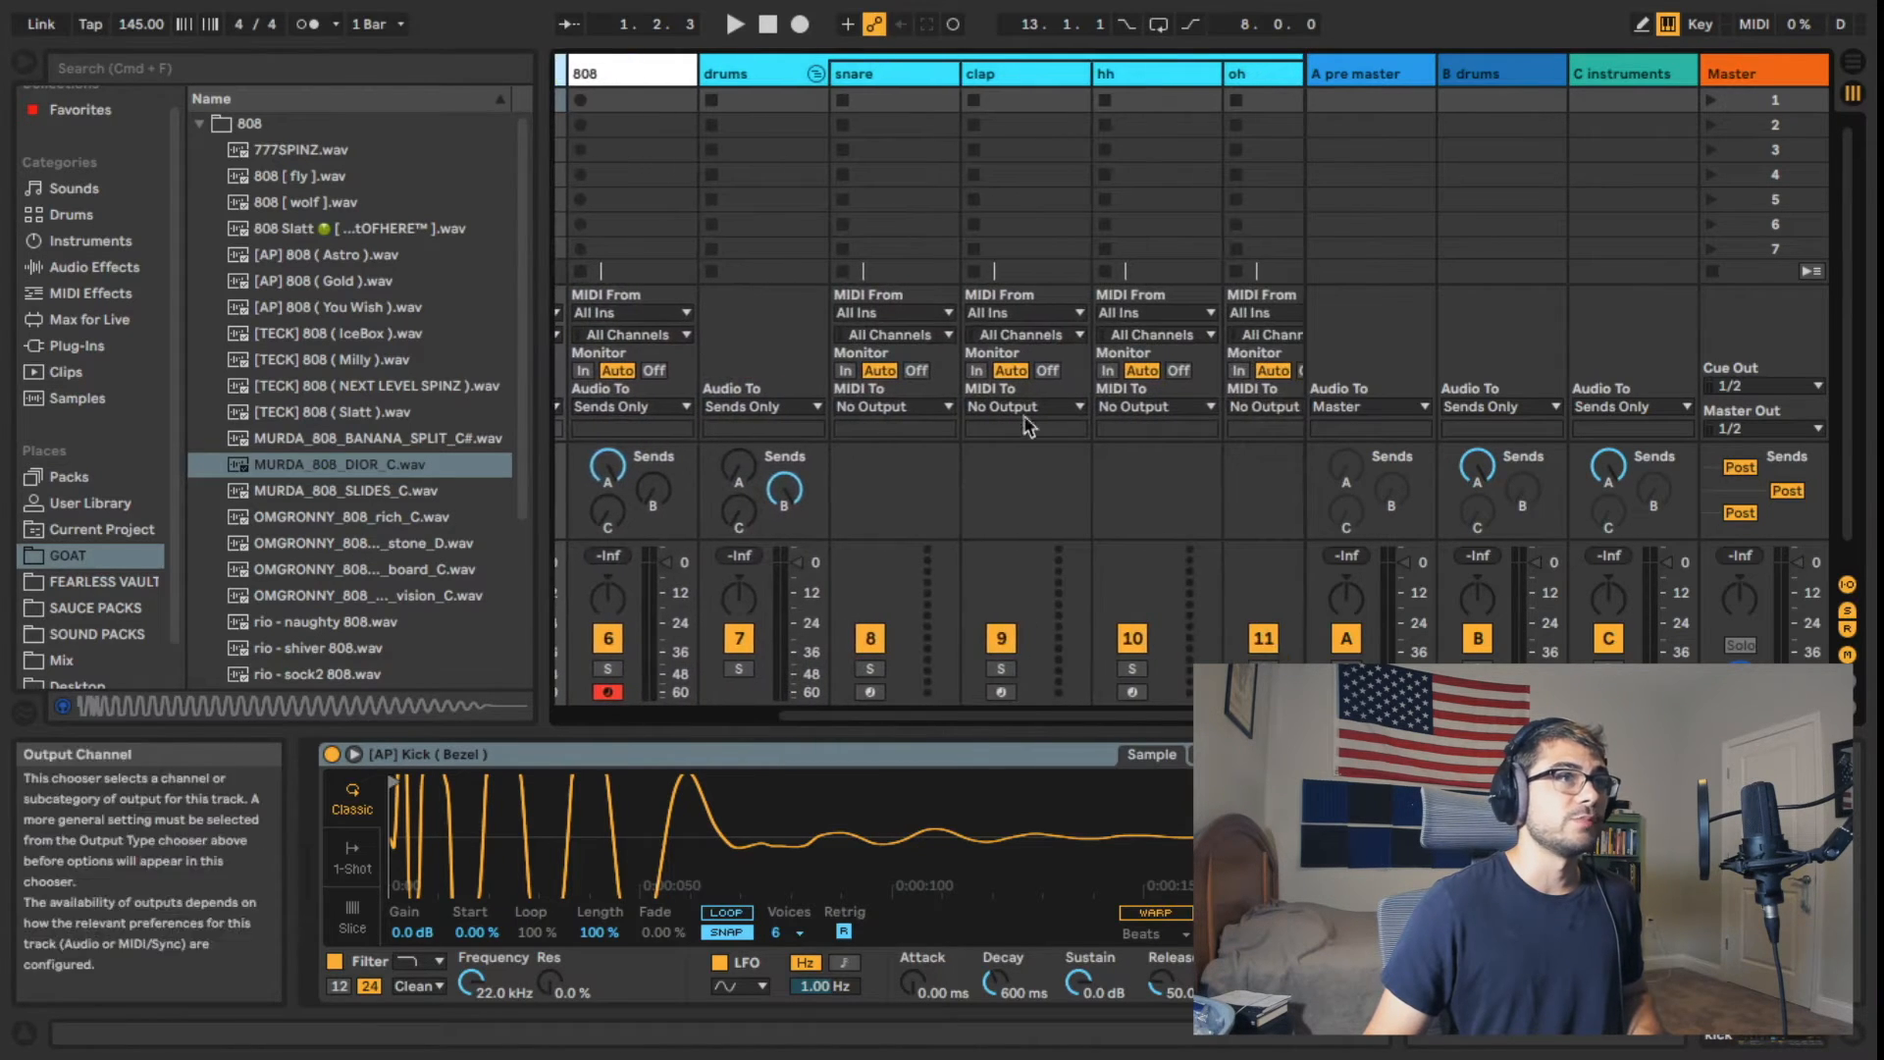
pyautogui.click(883, 99)
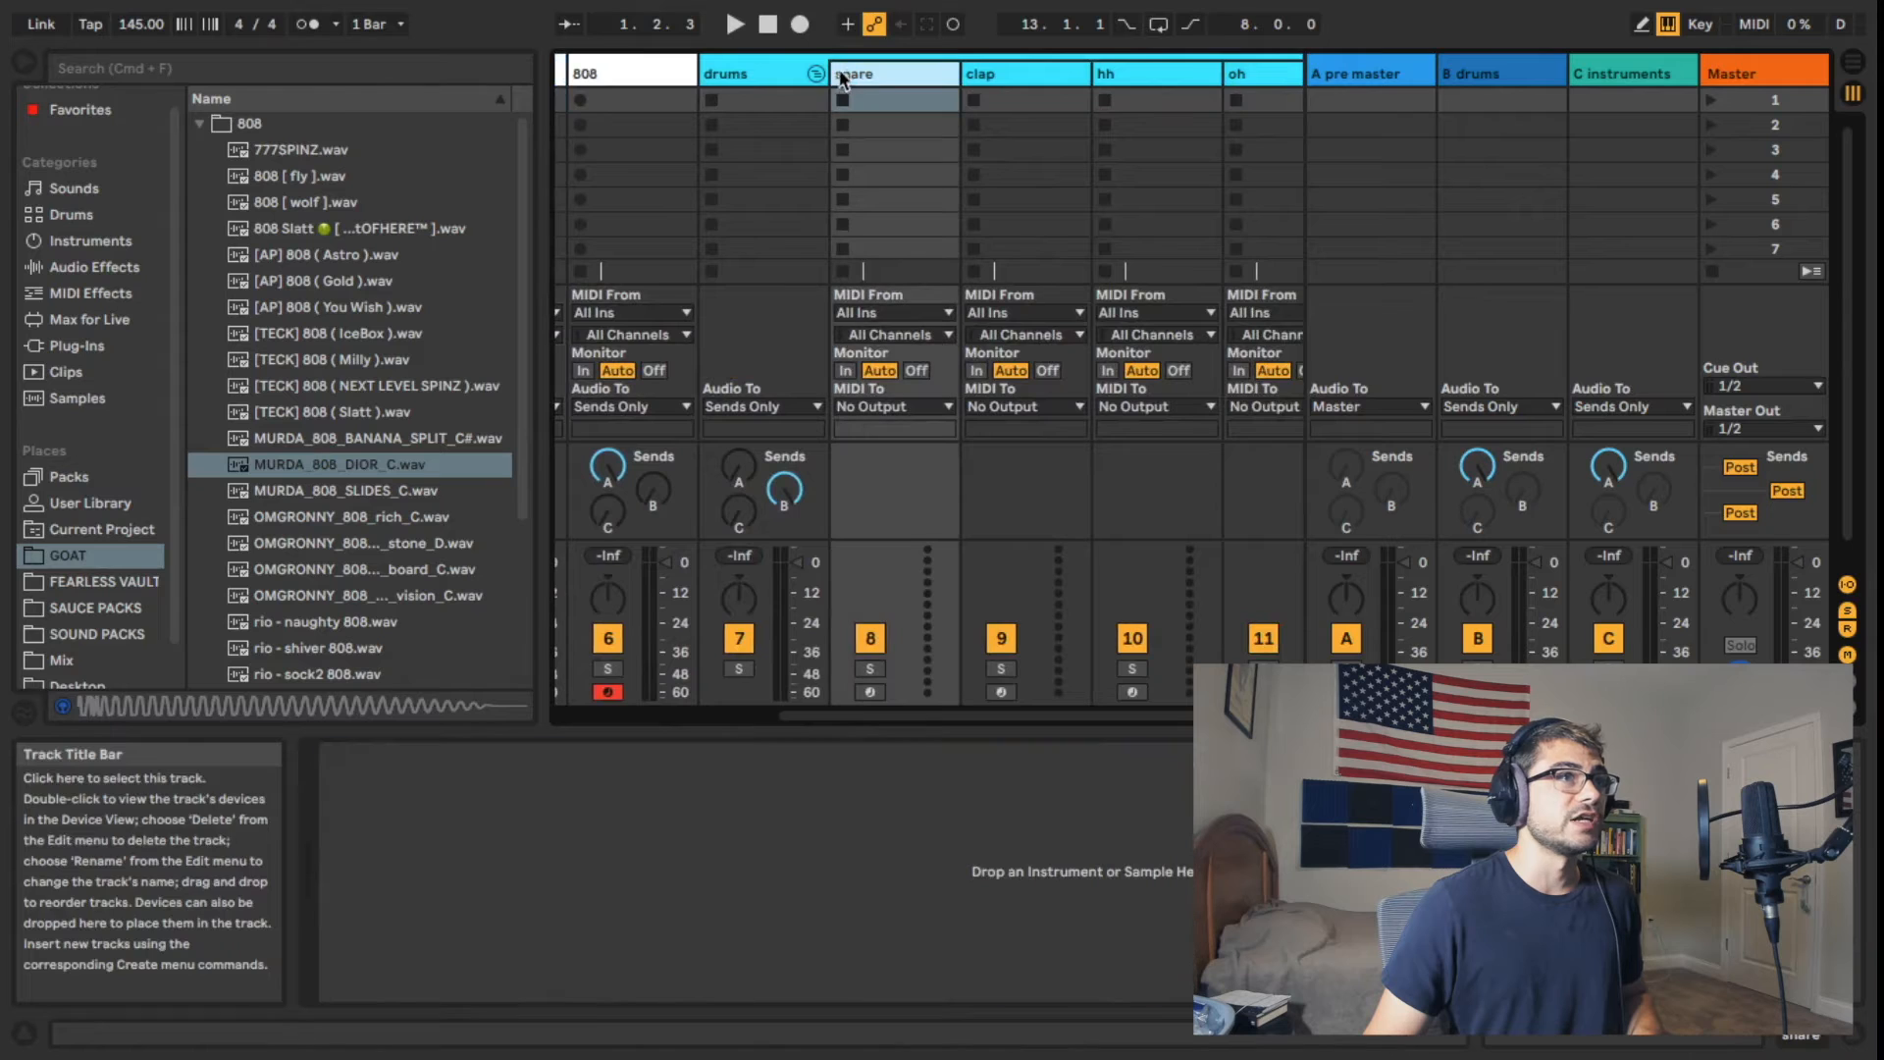
pyautogui.click(1009, 73)
pyautogui.click(1150, 76)
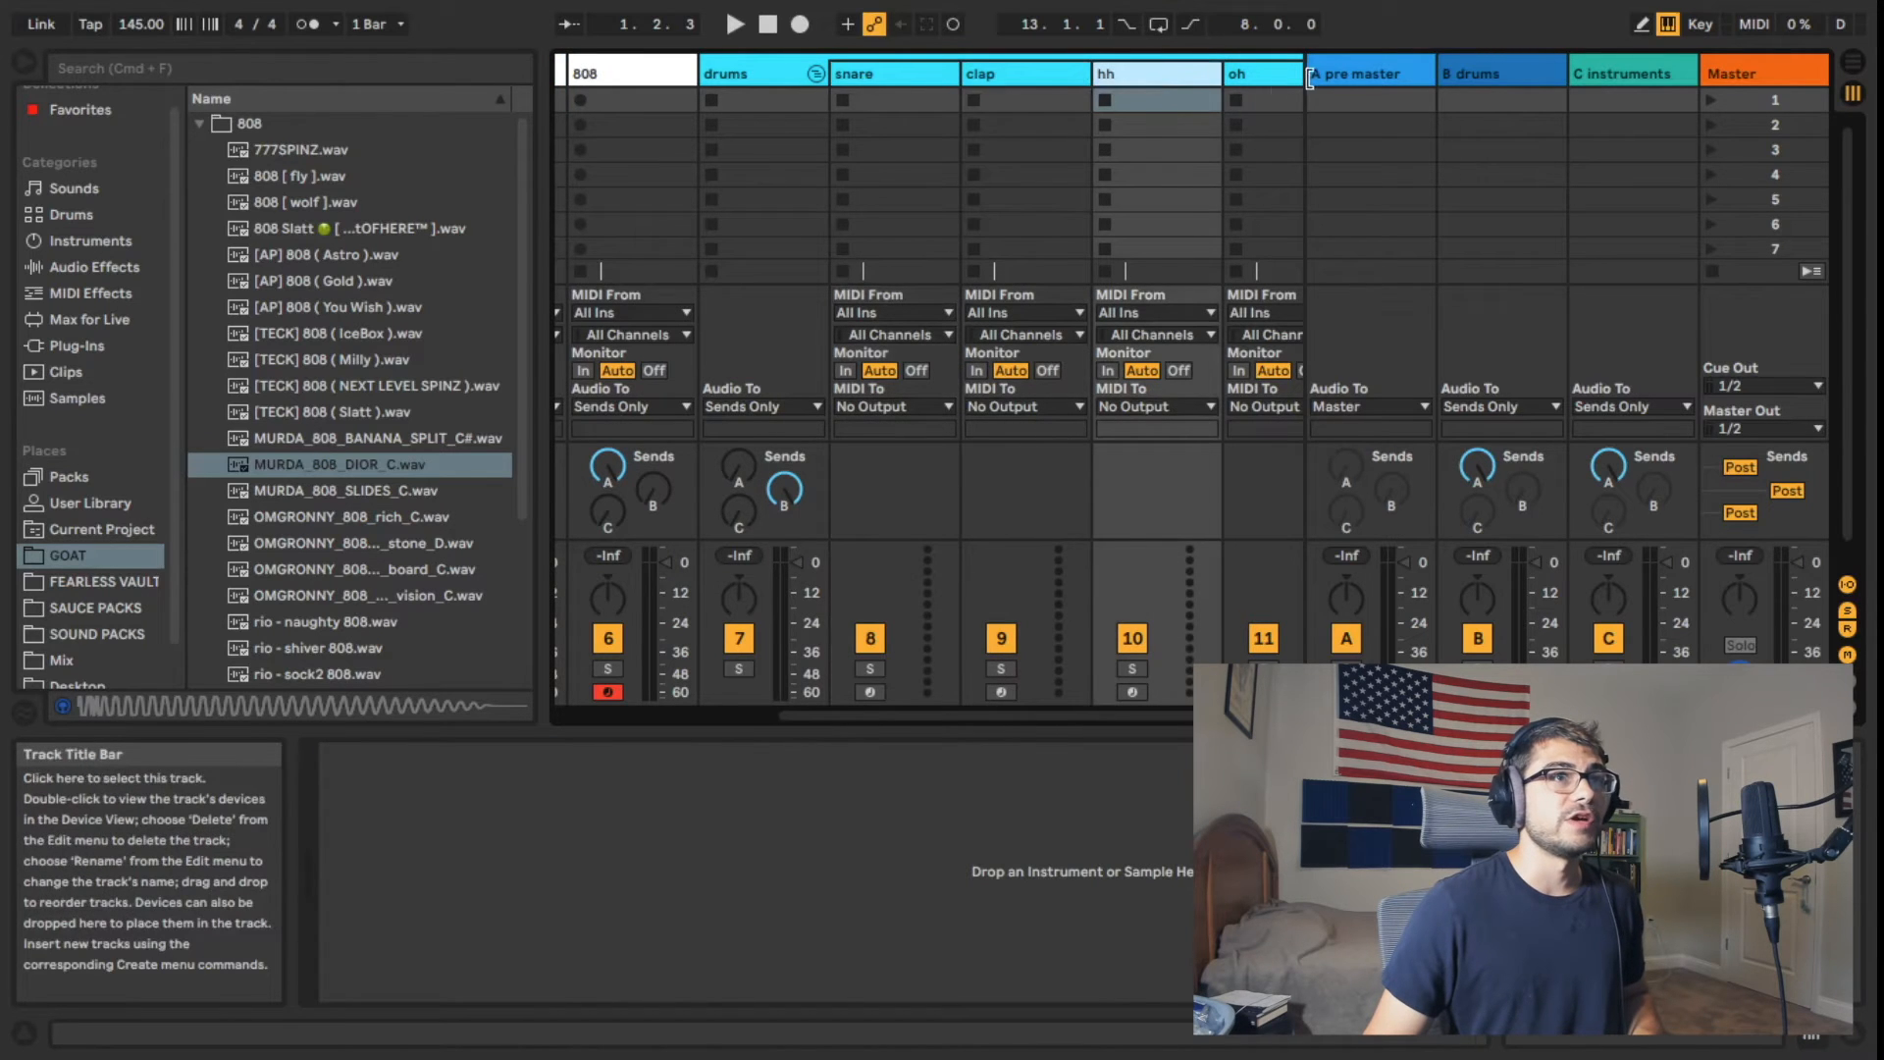
pyautogui.click(1253, 84)
pyautogui.moveTo(1003, 725); pyautogui.dragTo(775, 648)
pyautogui.click(635, 77)
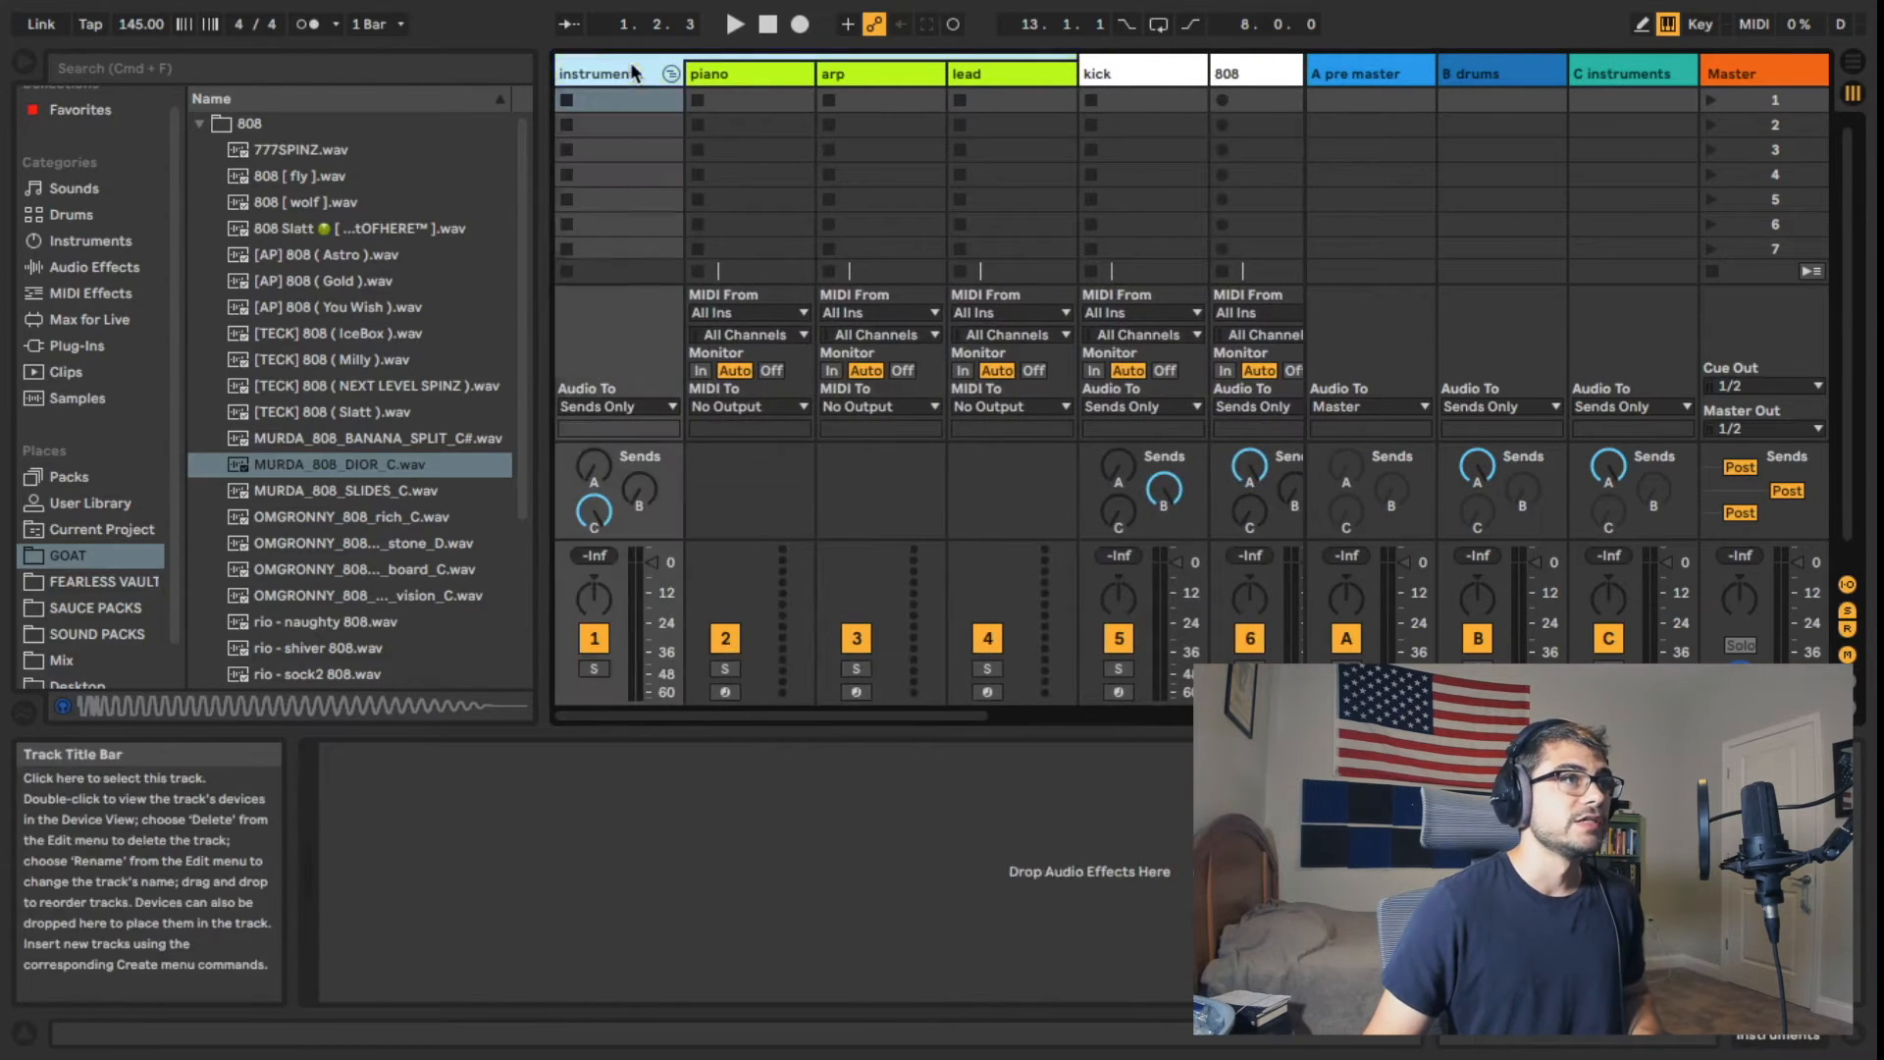
pyautogui.click(738, 76)
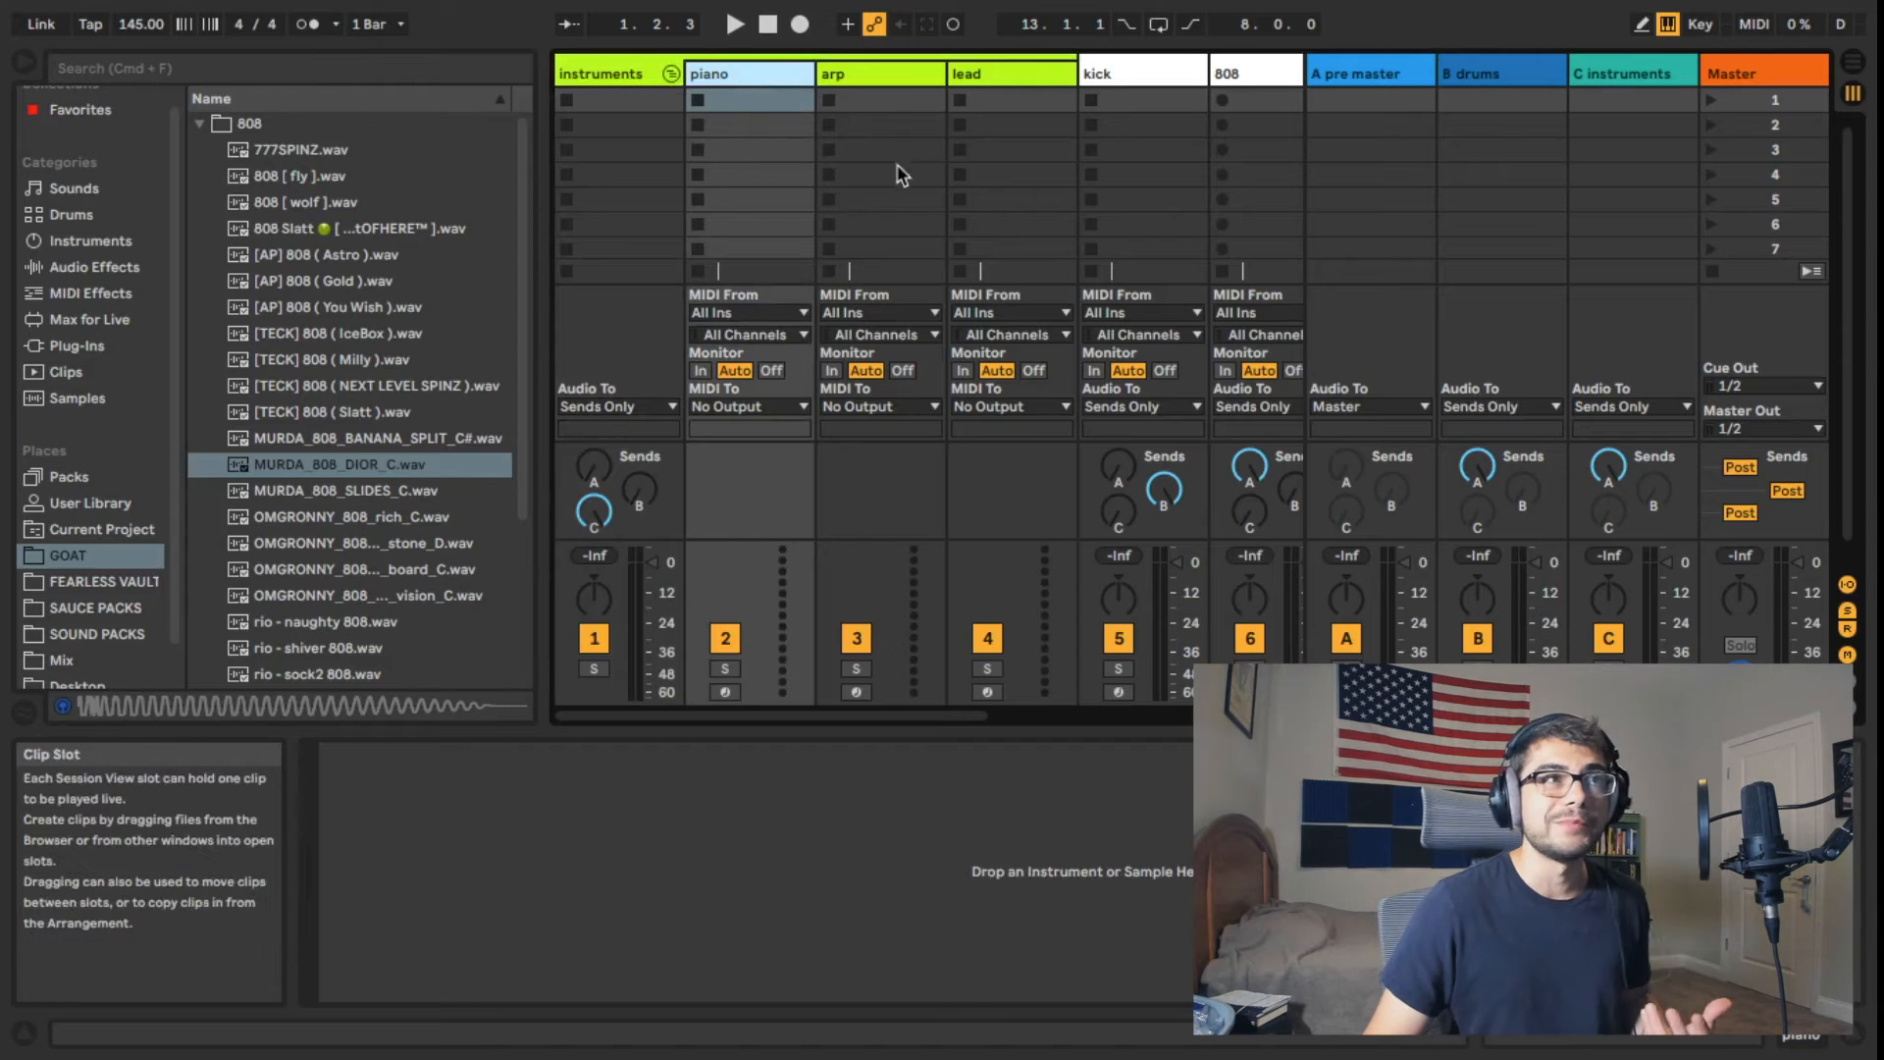
pyautogui.click(872, 76)
pyautogui.click(956, 73)
pyautogui.click(877, 70)
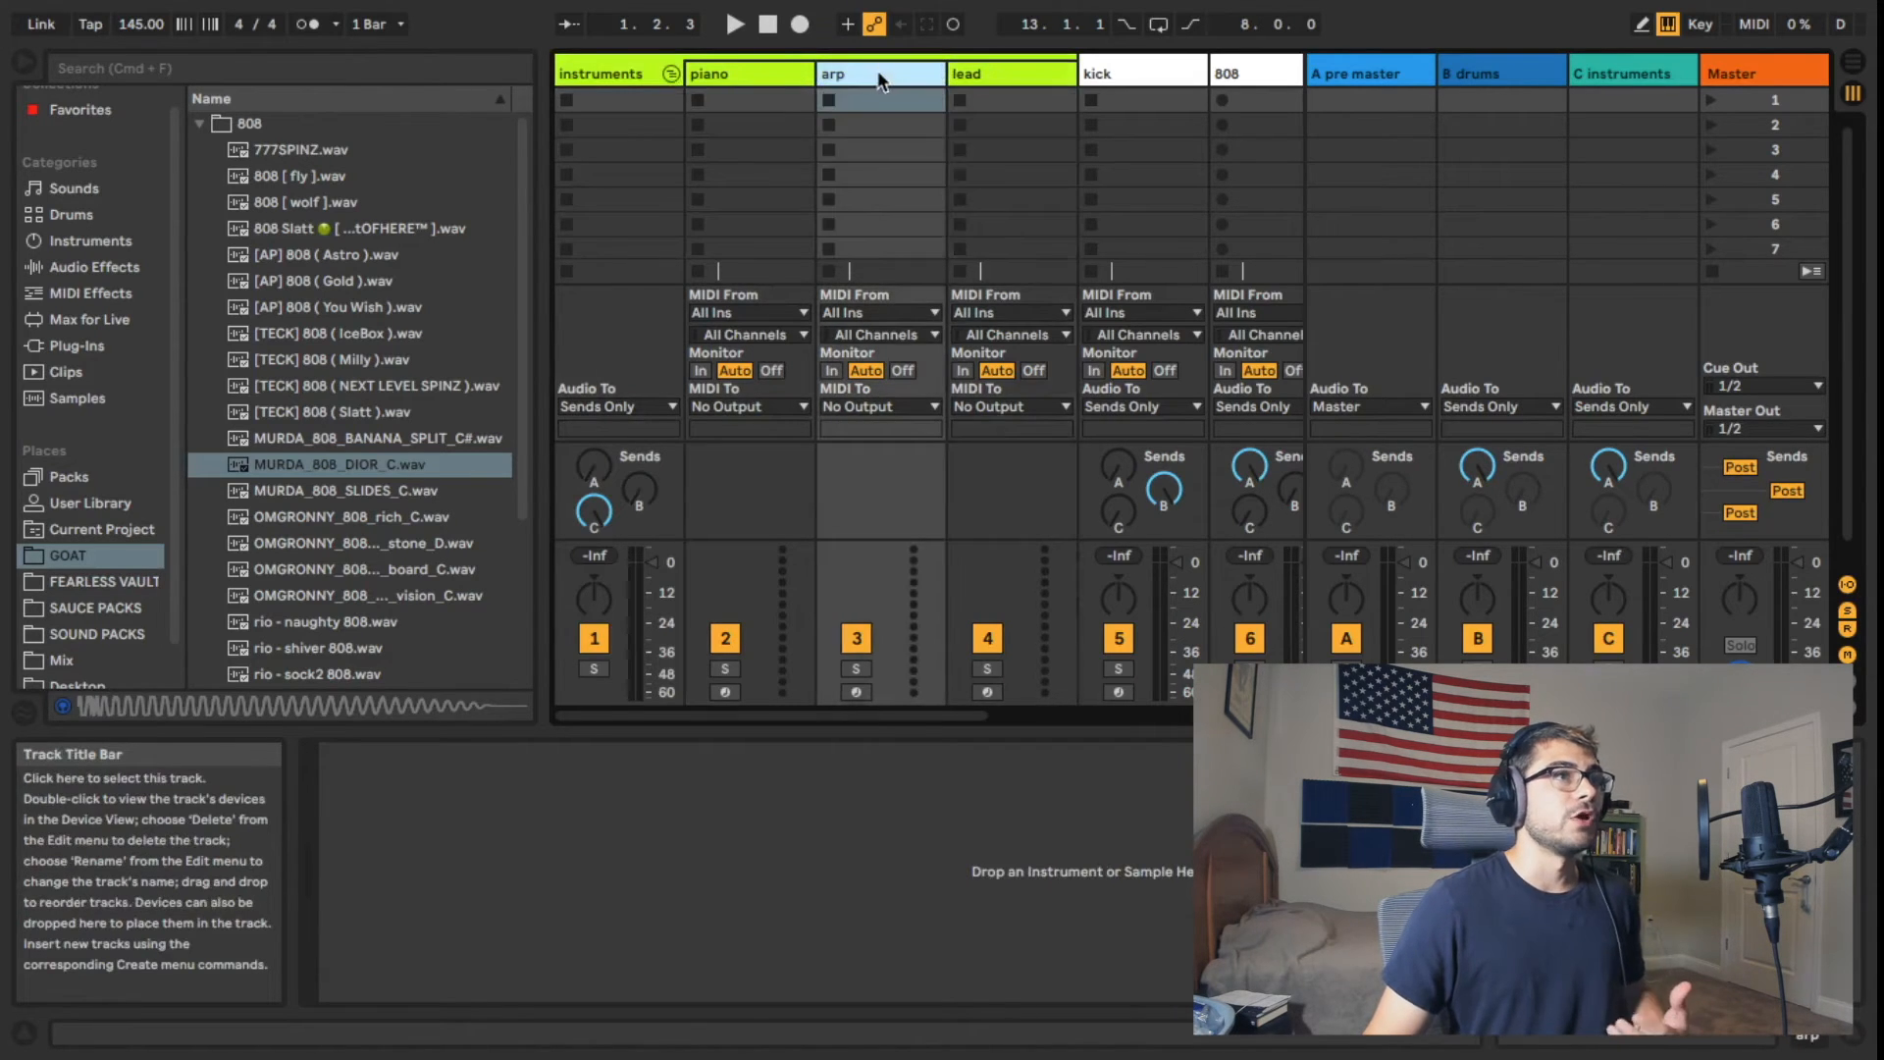
pyautogui.click(749, 73)
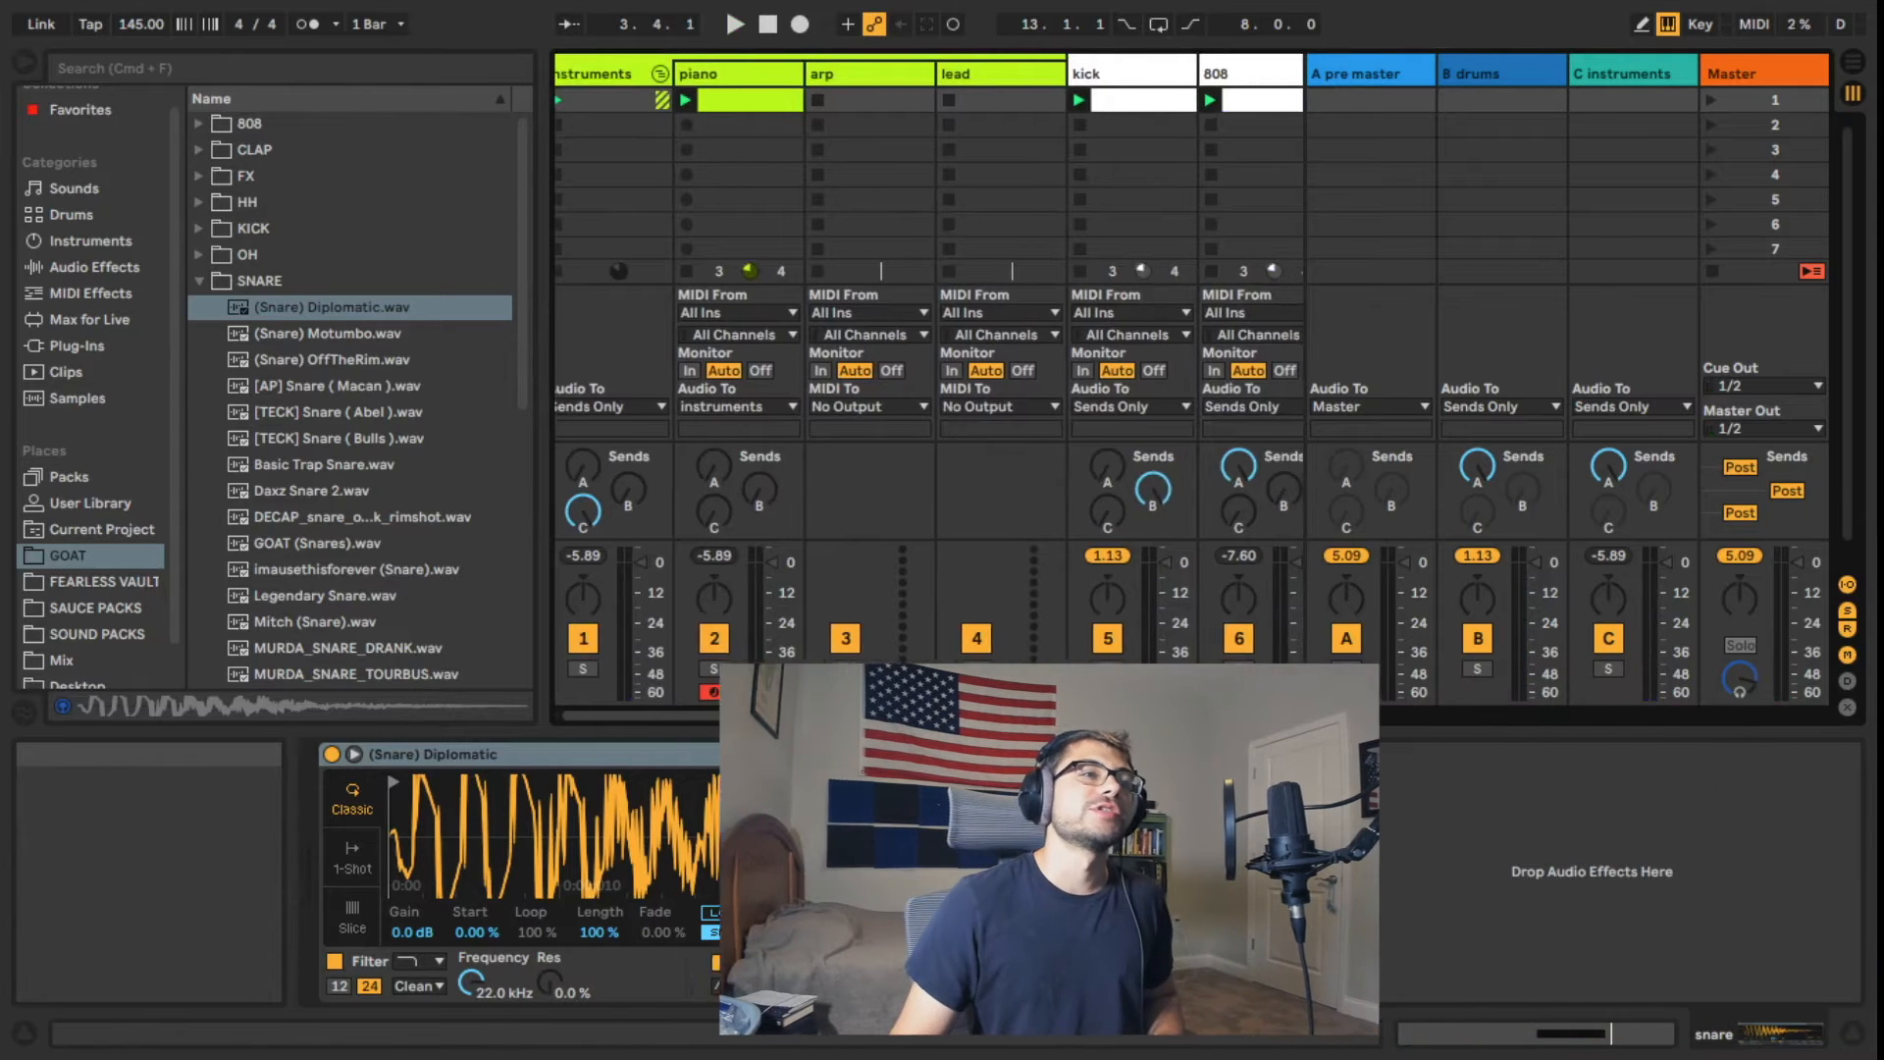
# Step: Play the clips with the drums return track muted, checking which of the kick, snare and 808 tracks still reach the pre master
pyautogui.moveTo(878, 715); pyautogui.dragTo(938, 714)
pyautogui.press('space')
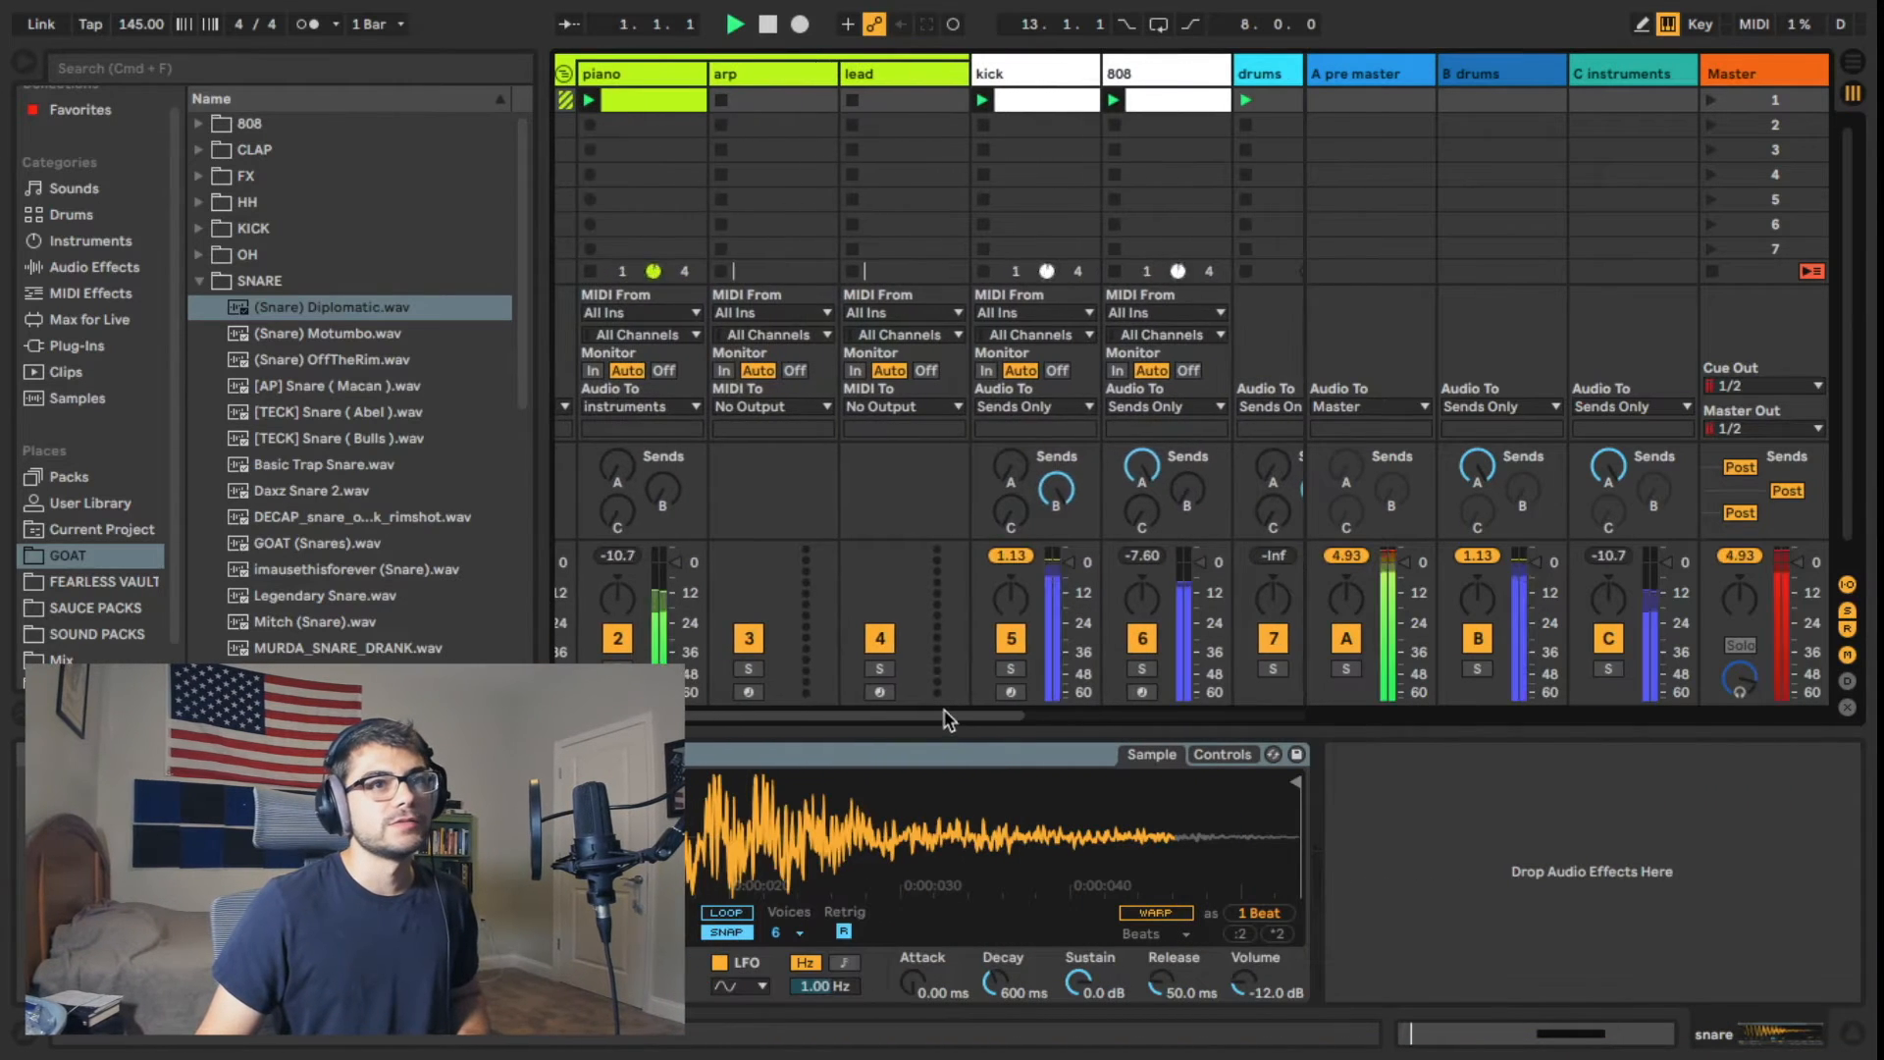
pyautogui.click(1346, 638)
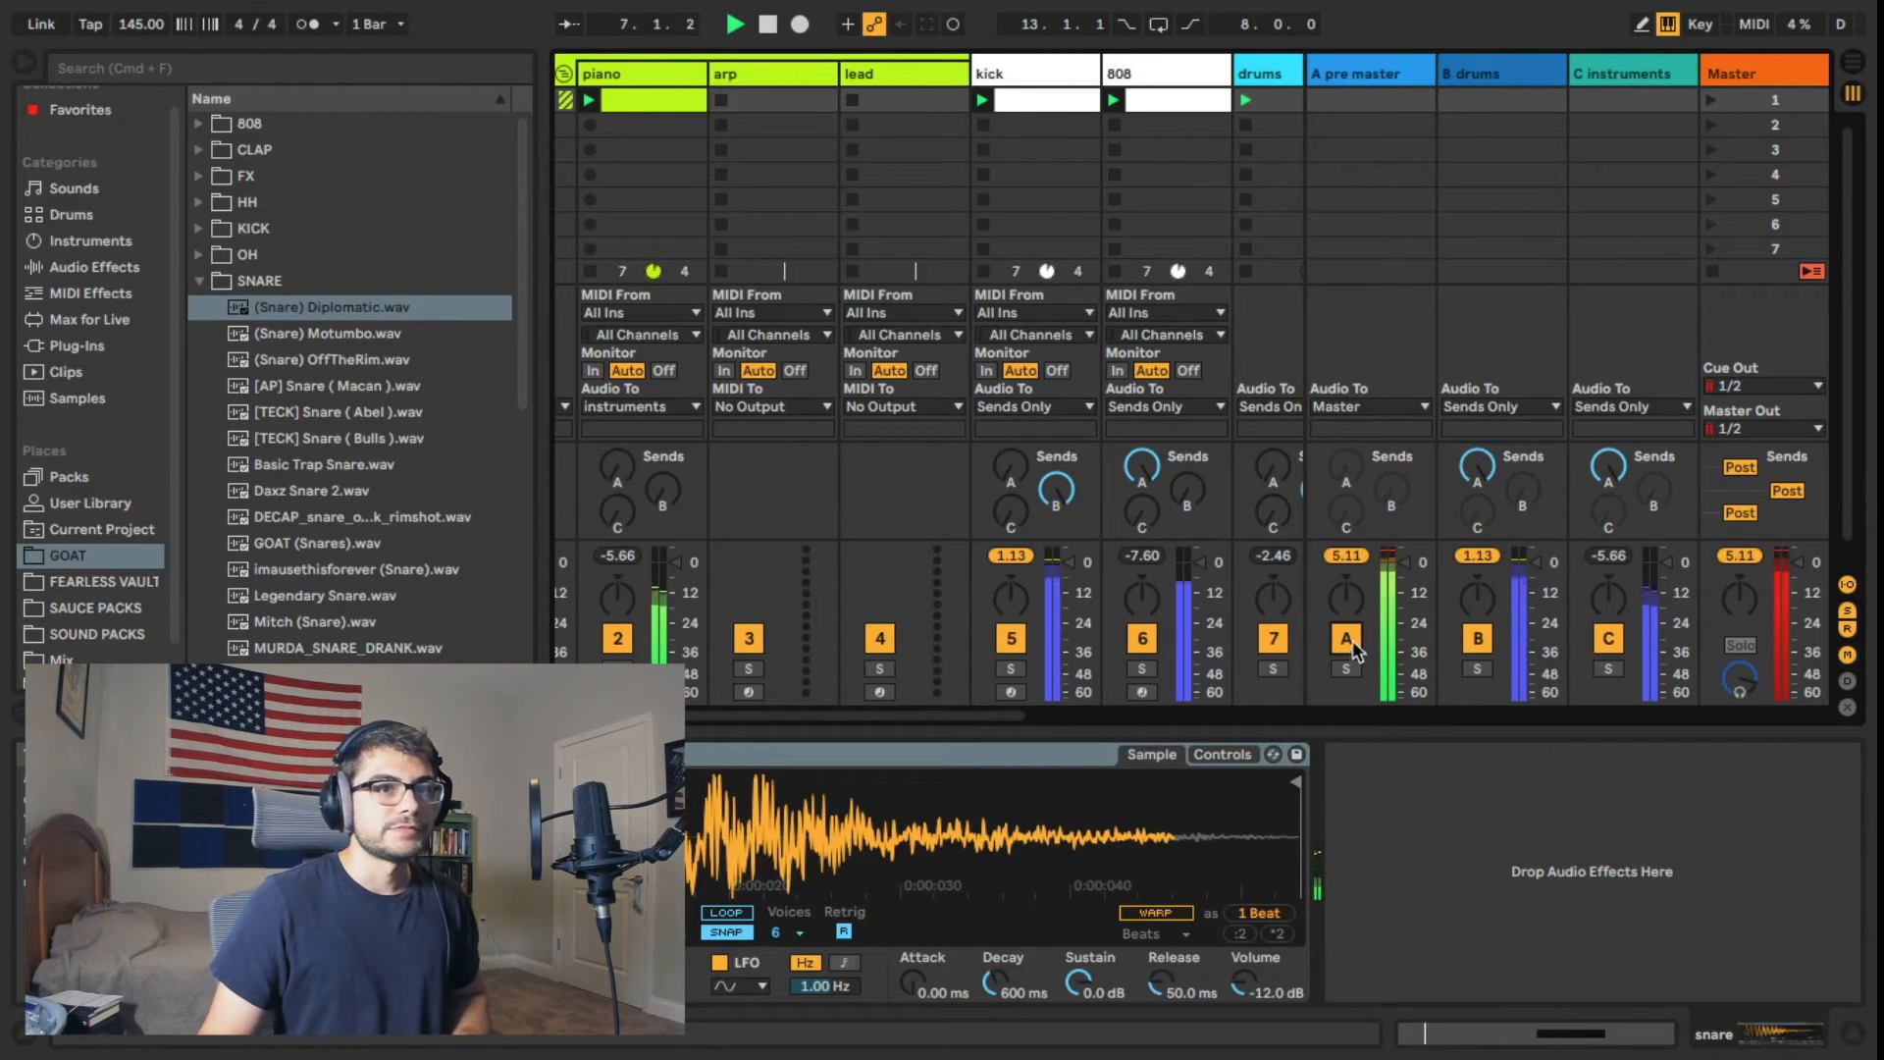
pyautogui.click(1488, 645)
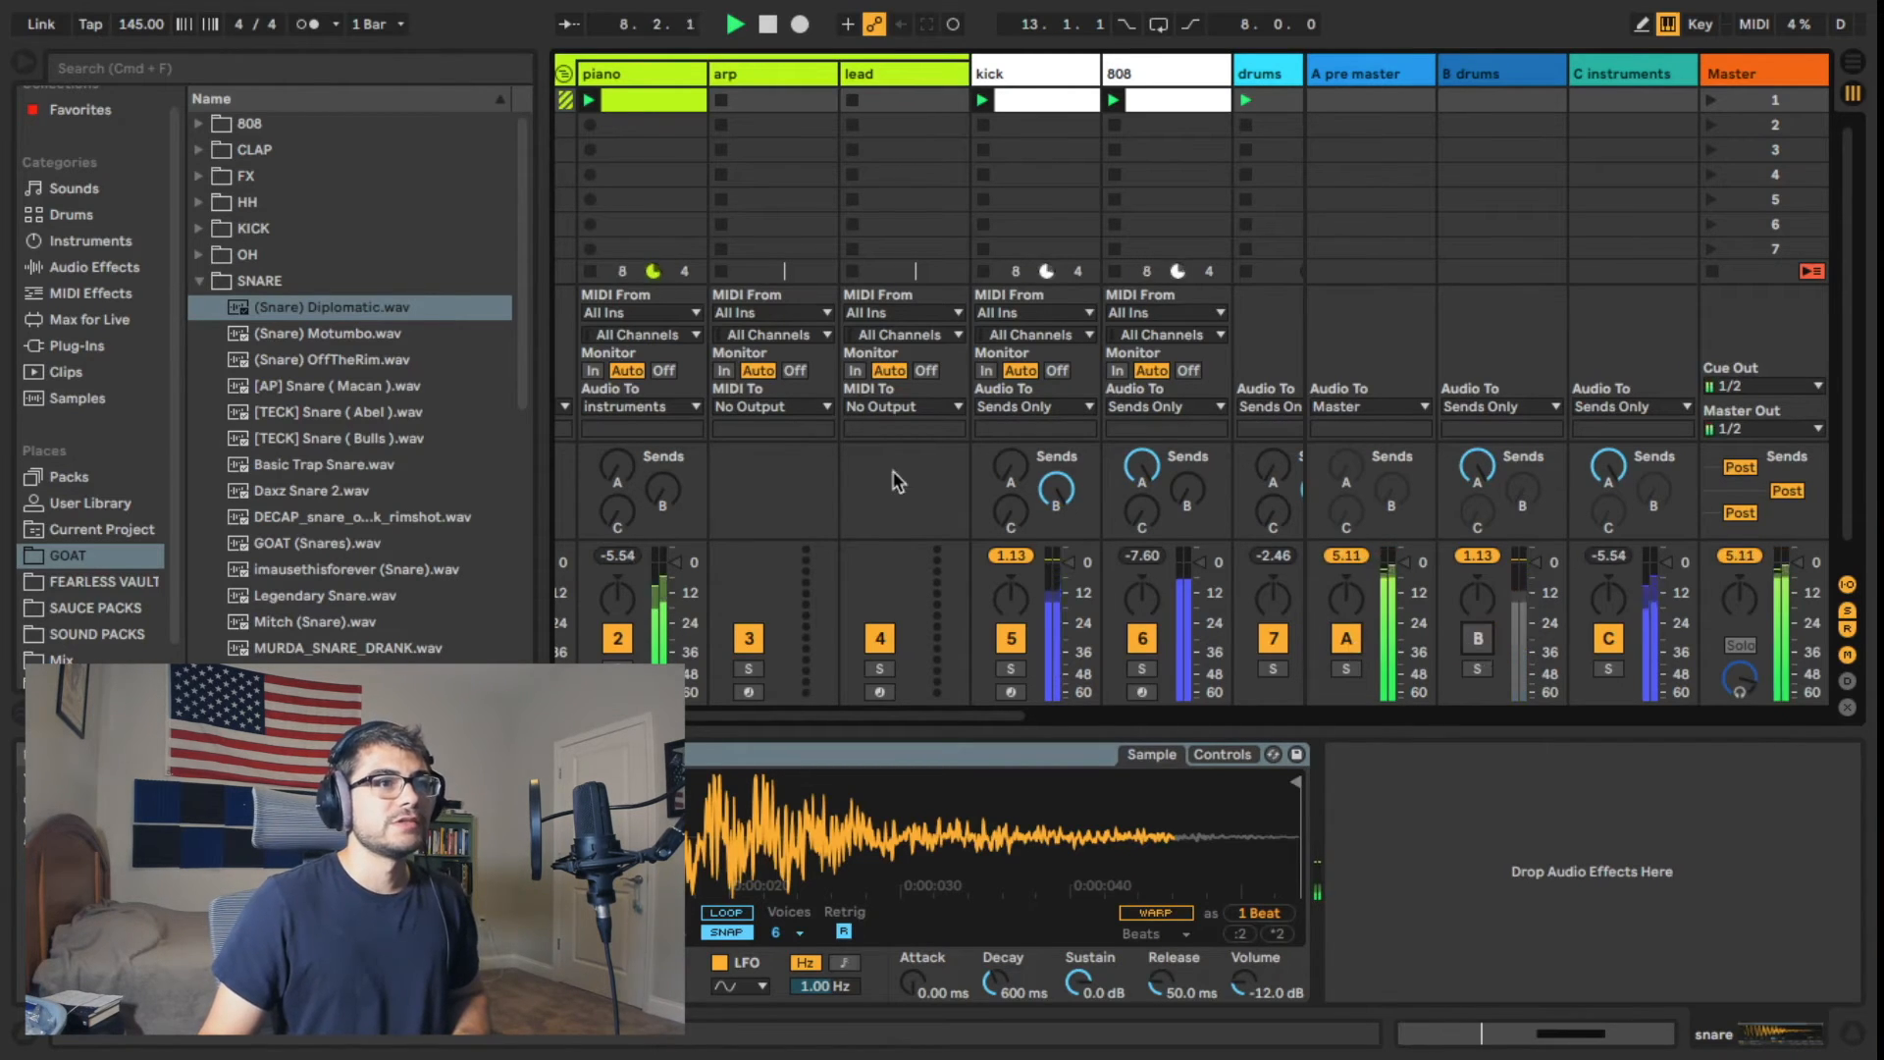
pyautogui.hscroll(5, 850, 731)
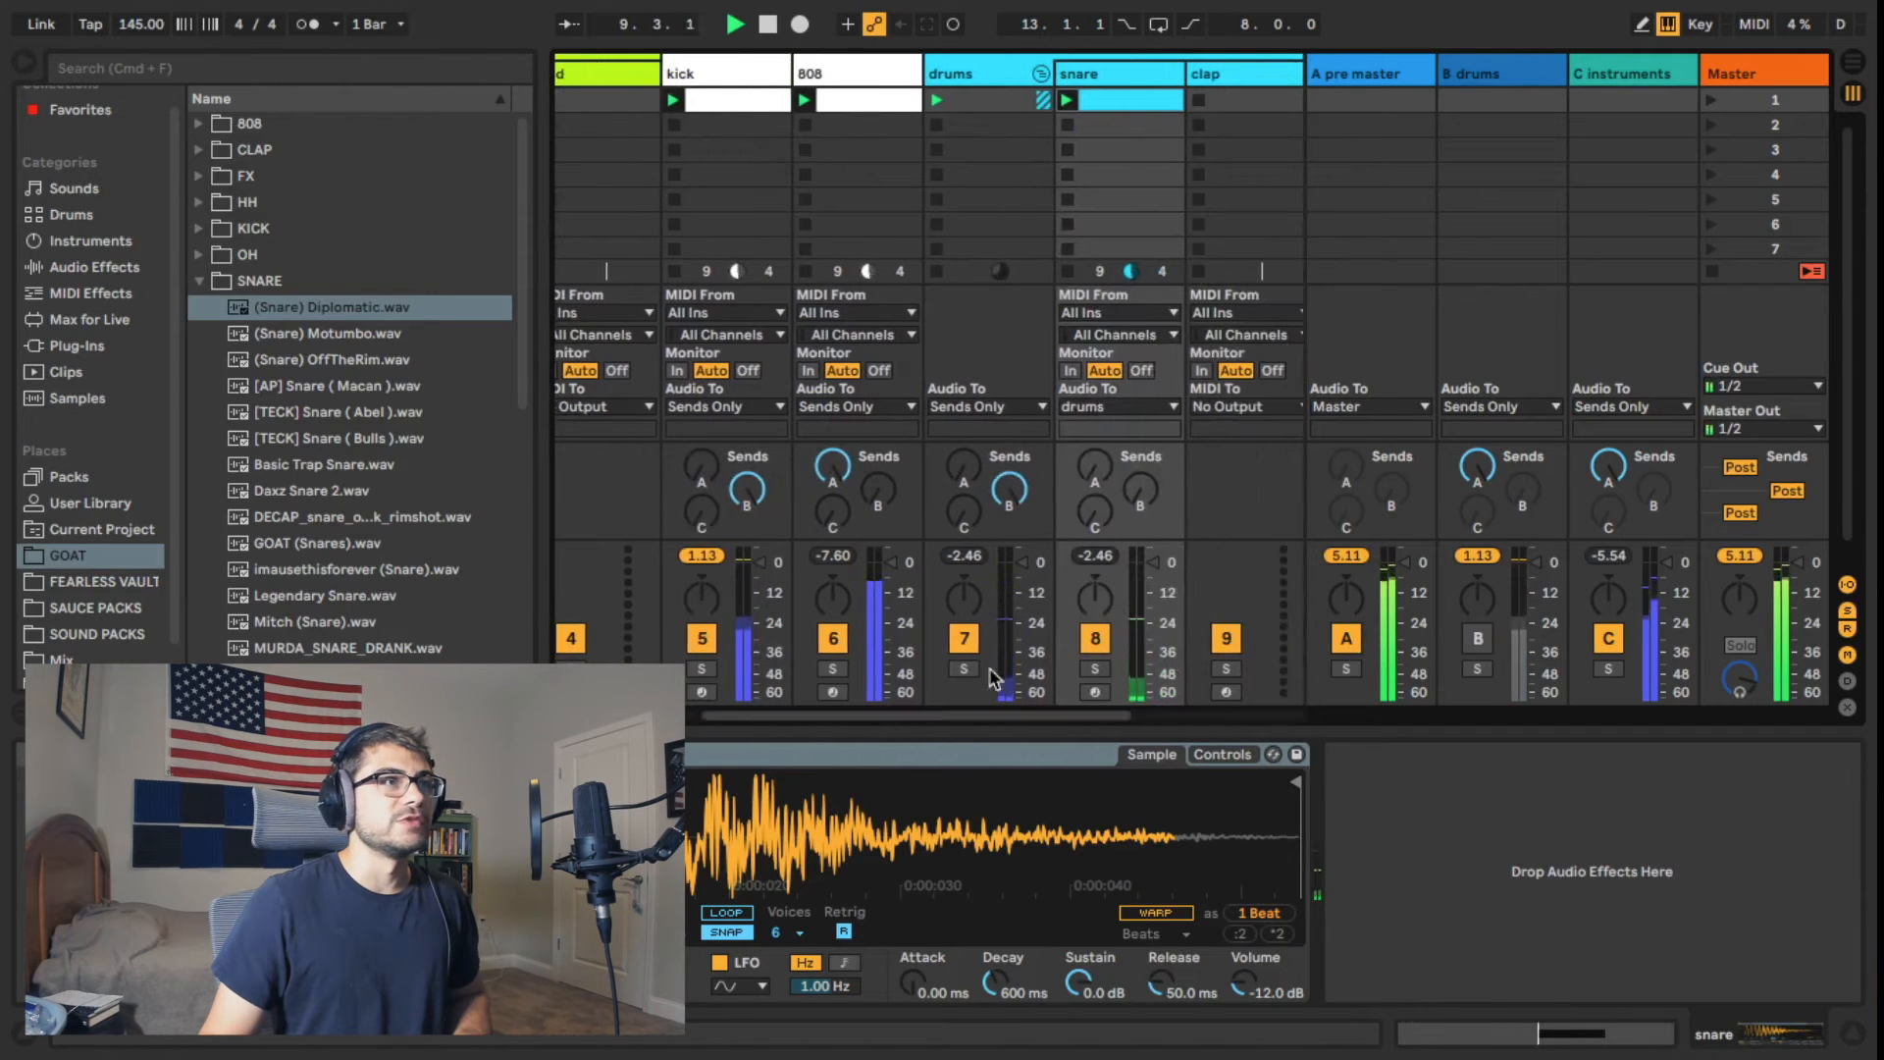
pyautogui.click(698, 71)
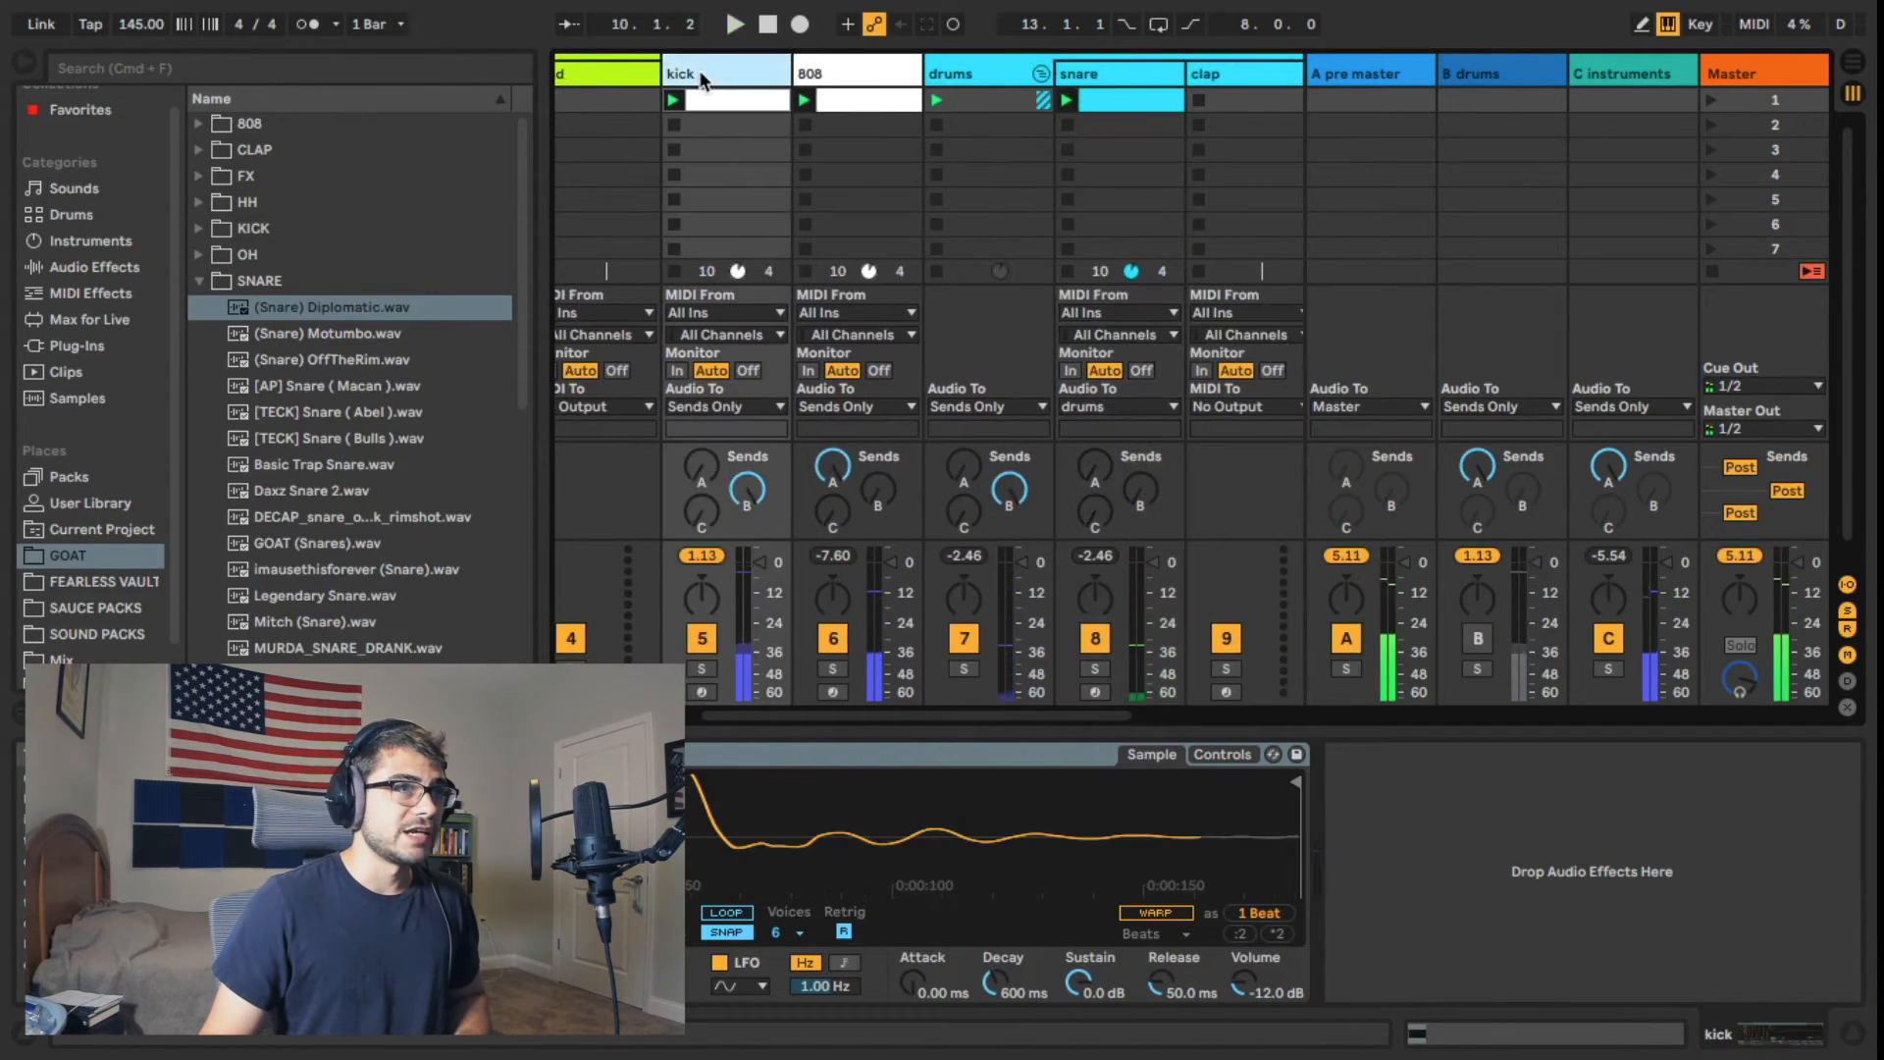
pyautogui.click(1076, 83)
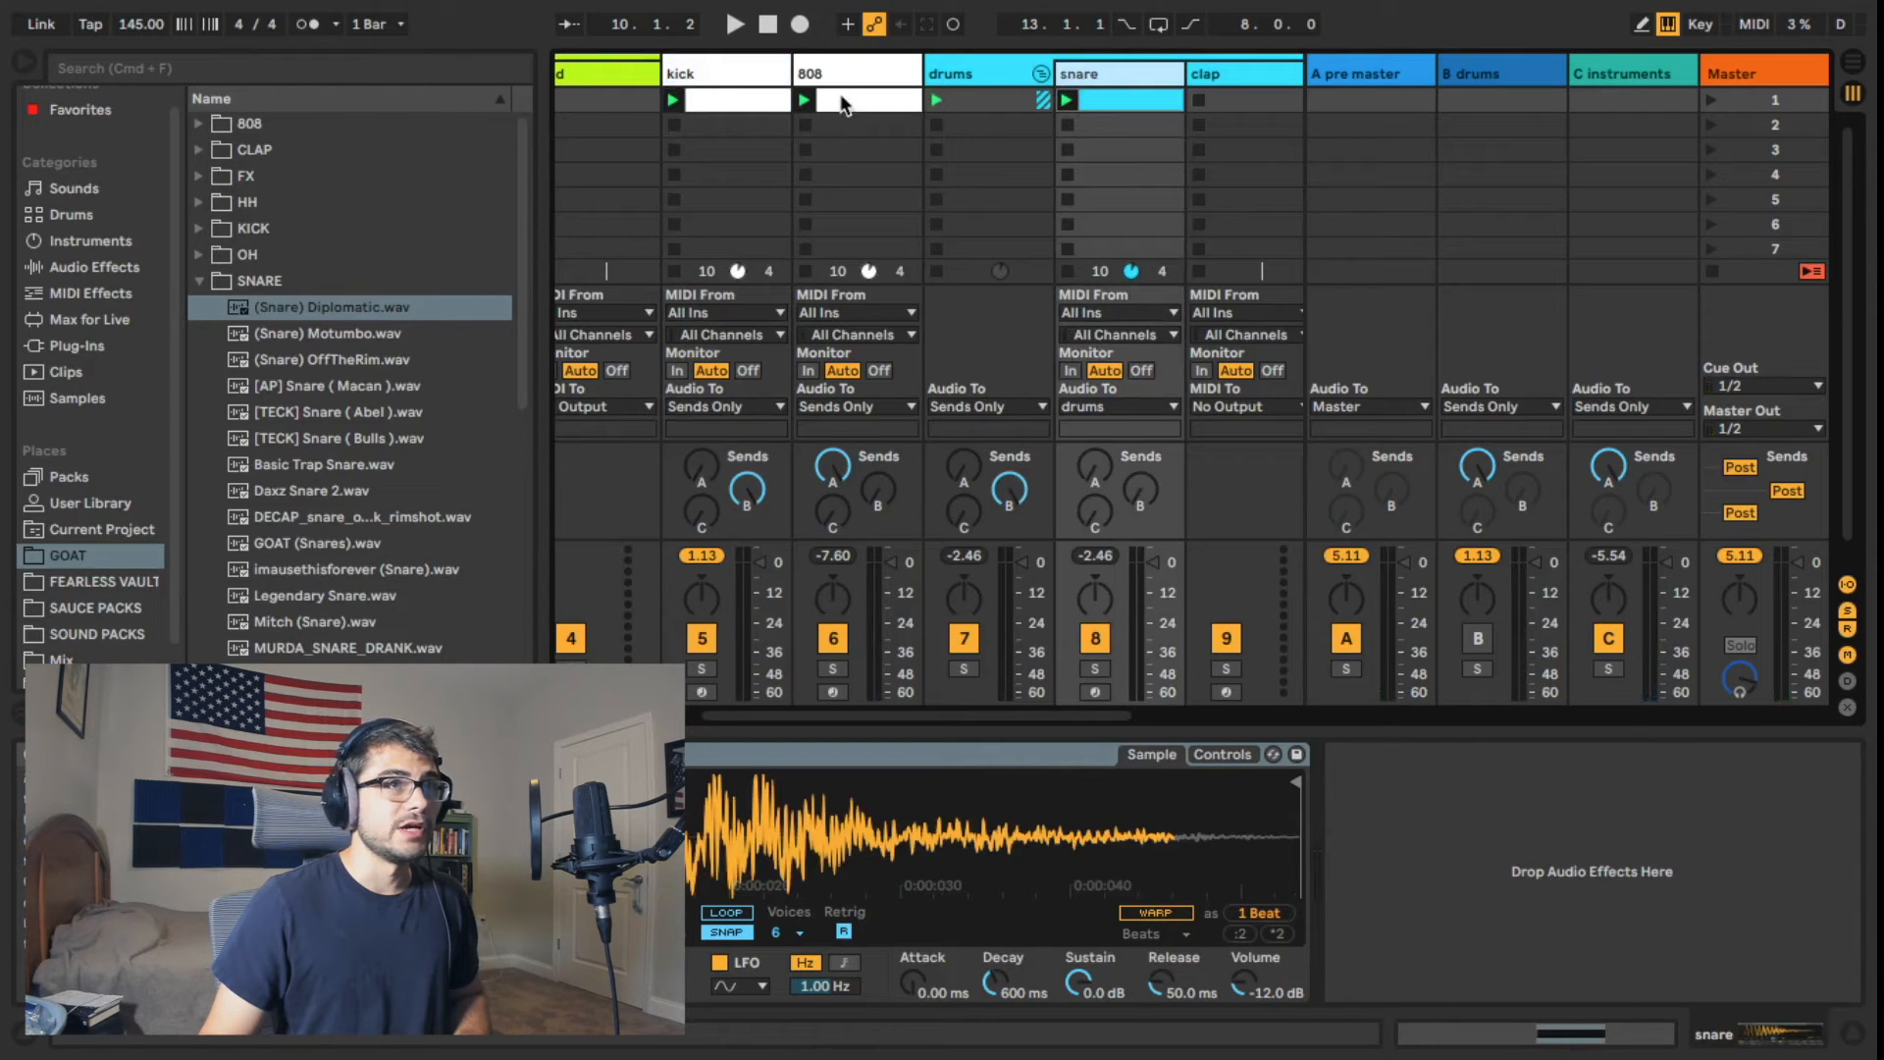
pyautogui.click(841, 104)
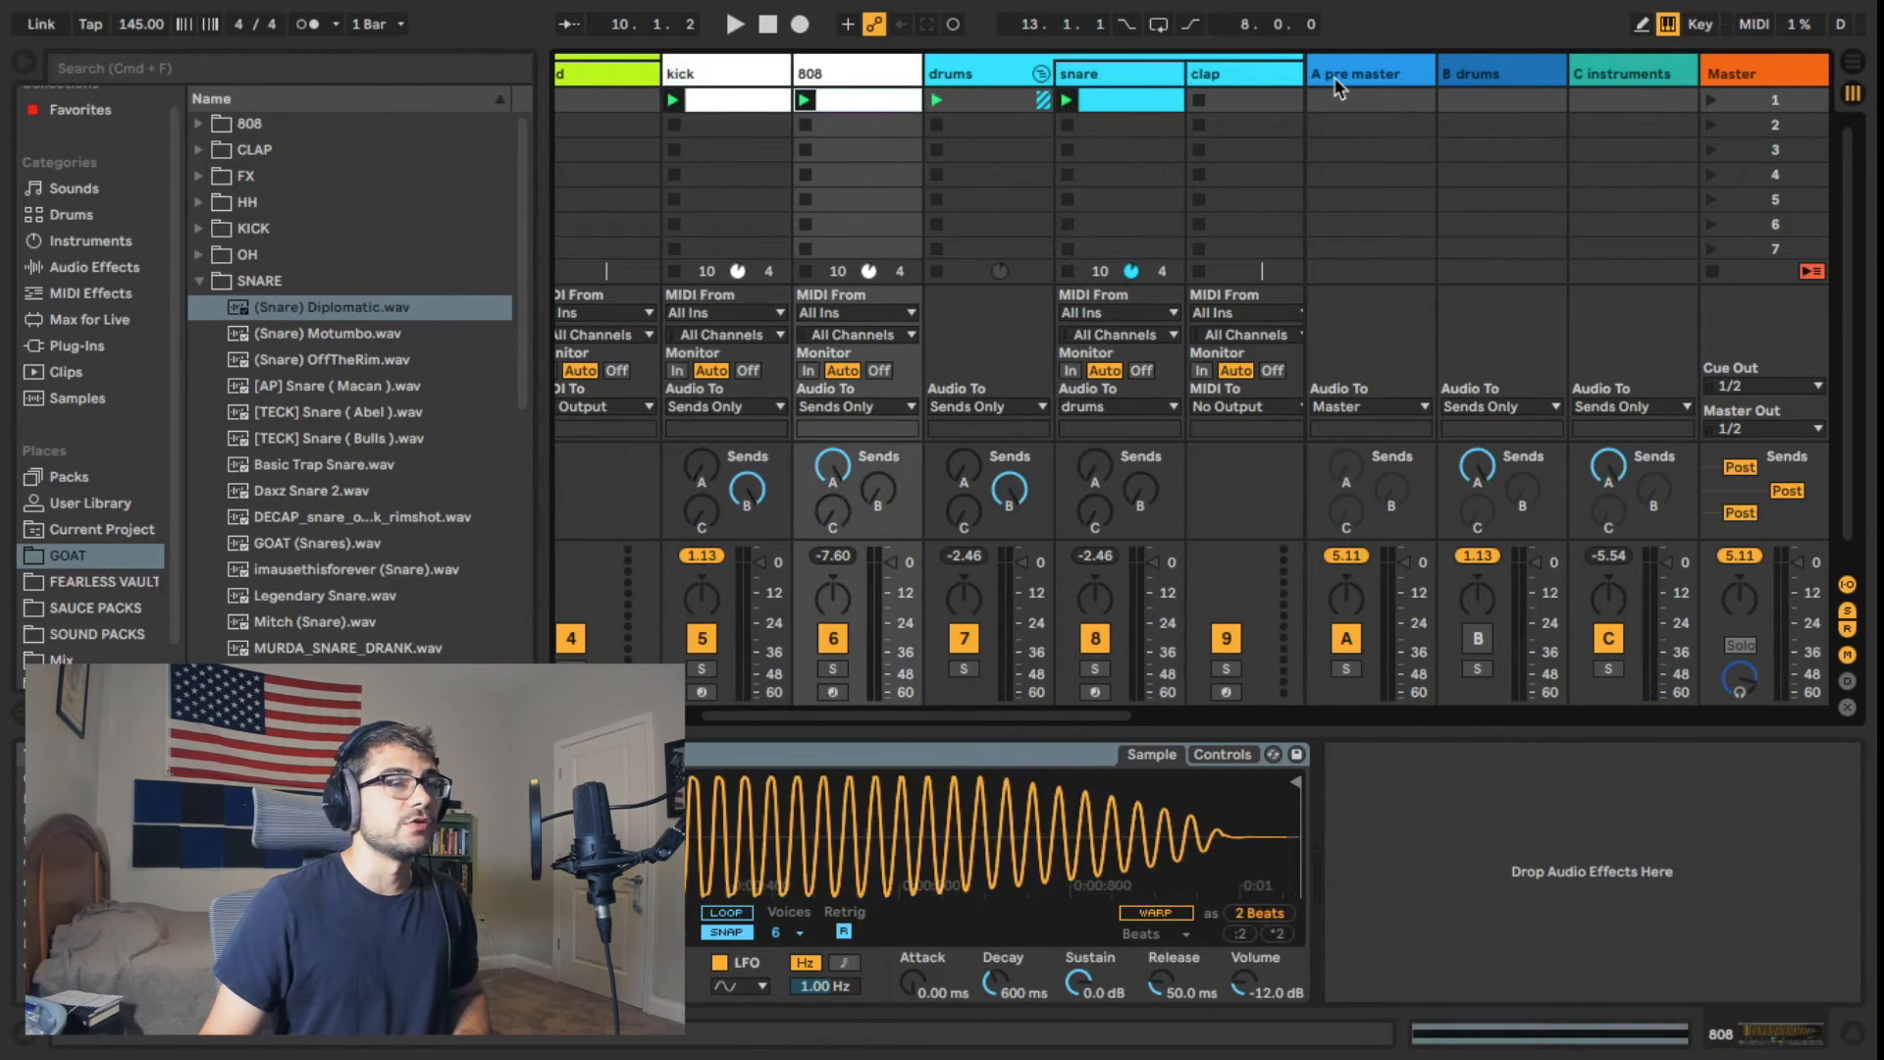
# Step: Play the clips again with the instruments return track muted to check its routing, and restore the track
pyautogui.moveTo(729, 719); pyautogui.dragTo(687, 703)
pyautogui.press('space')
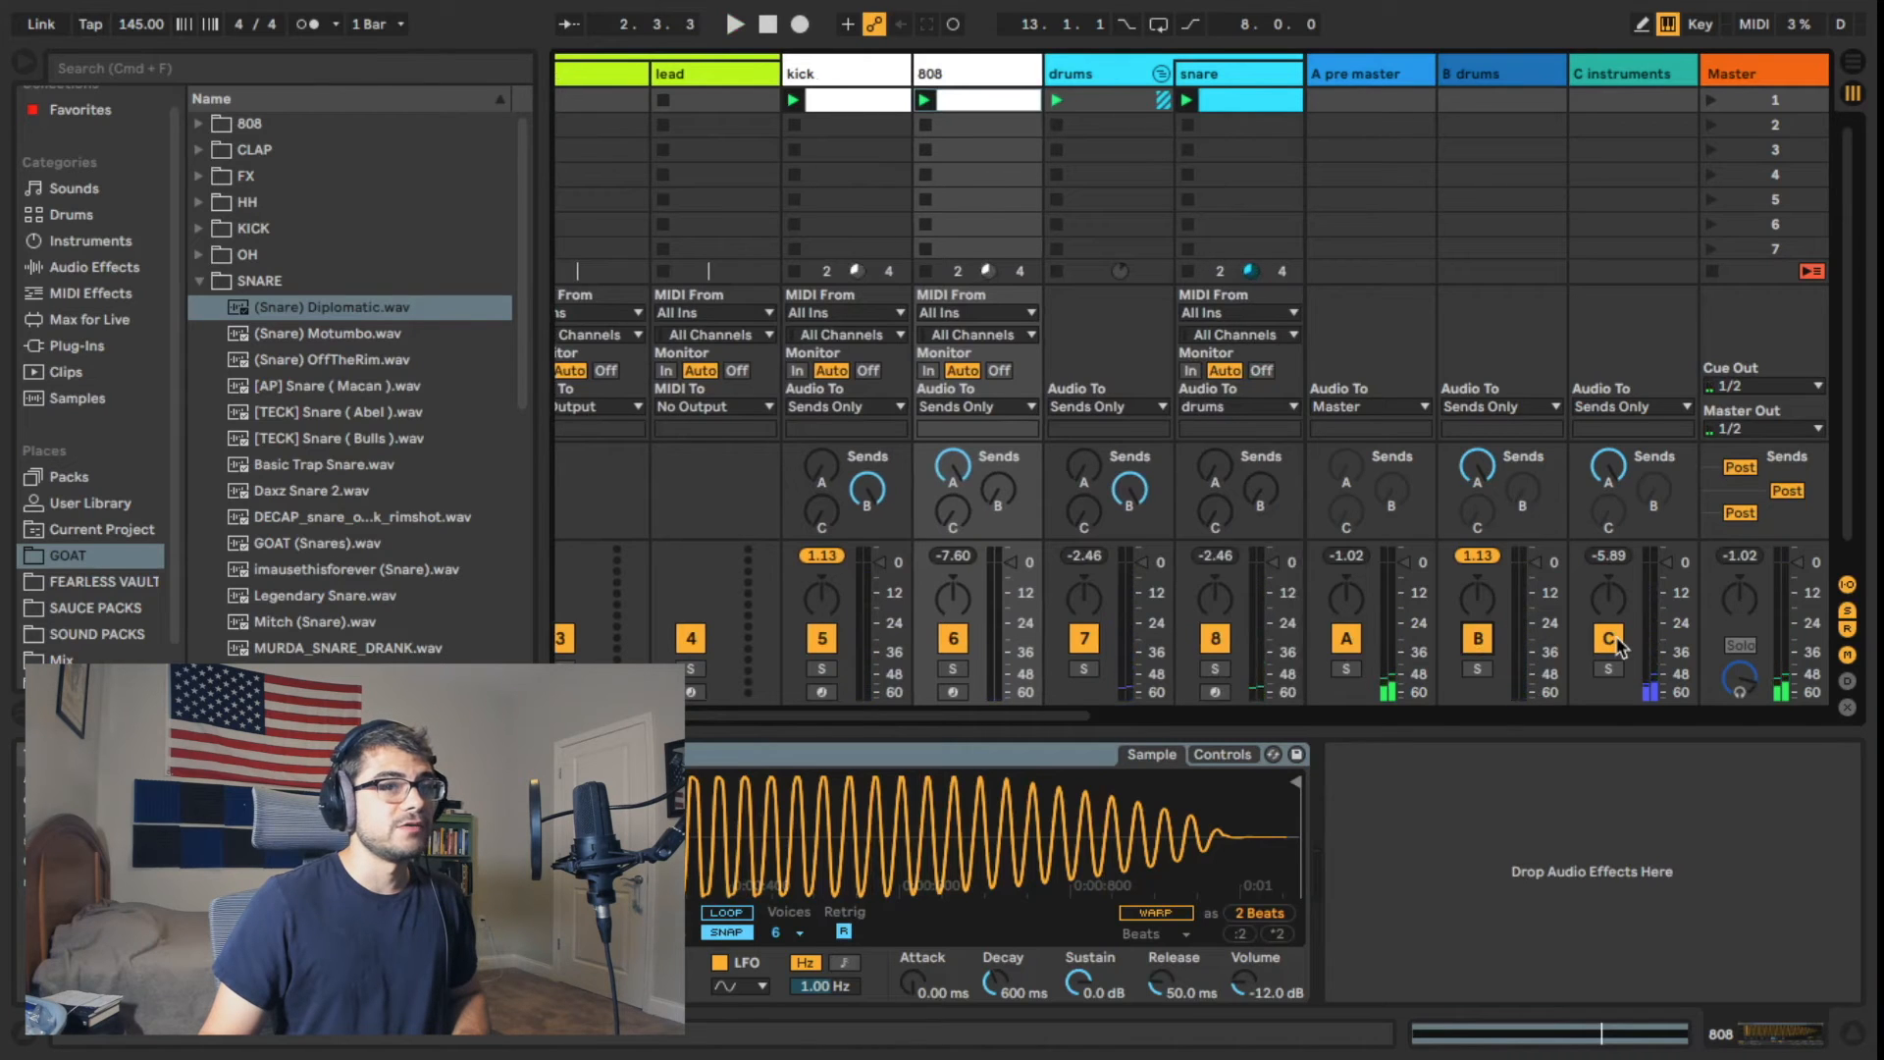
pyautogui.press('space')
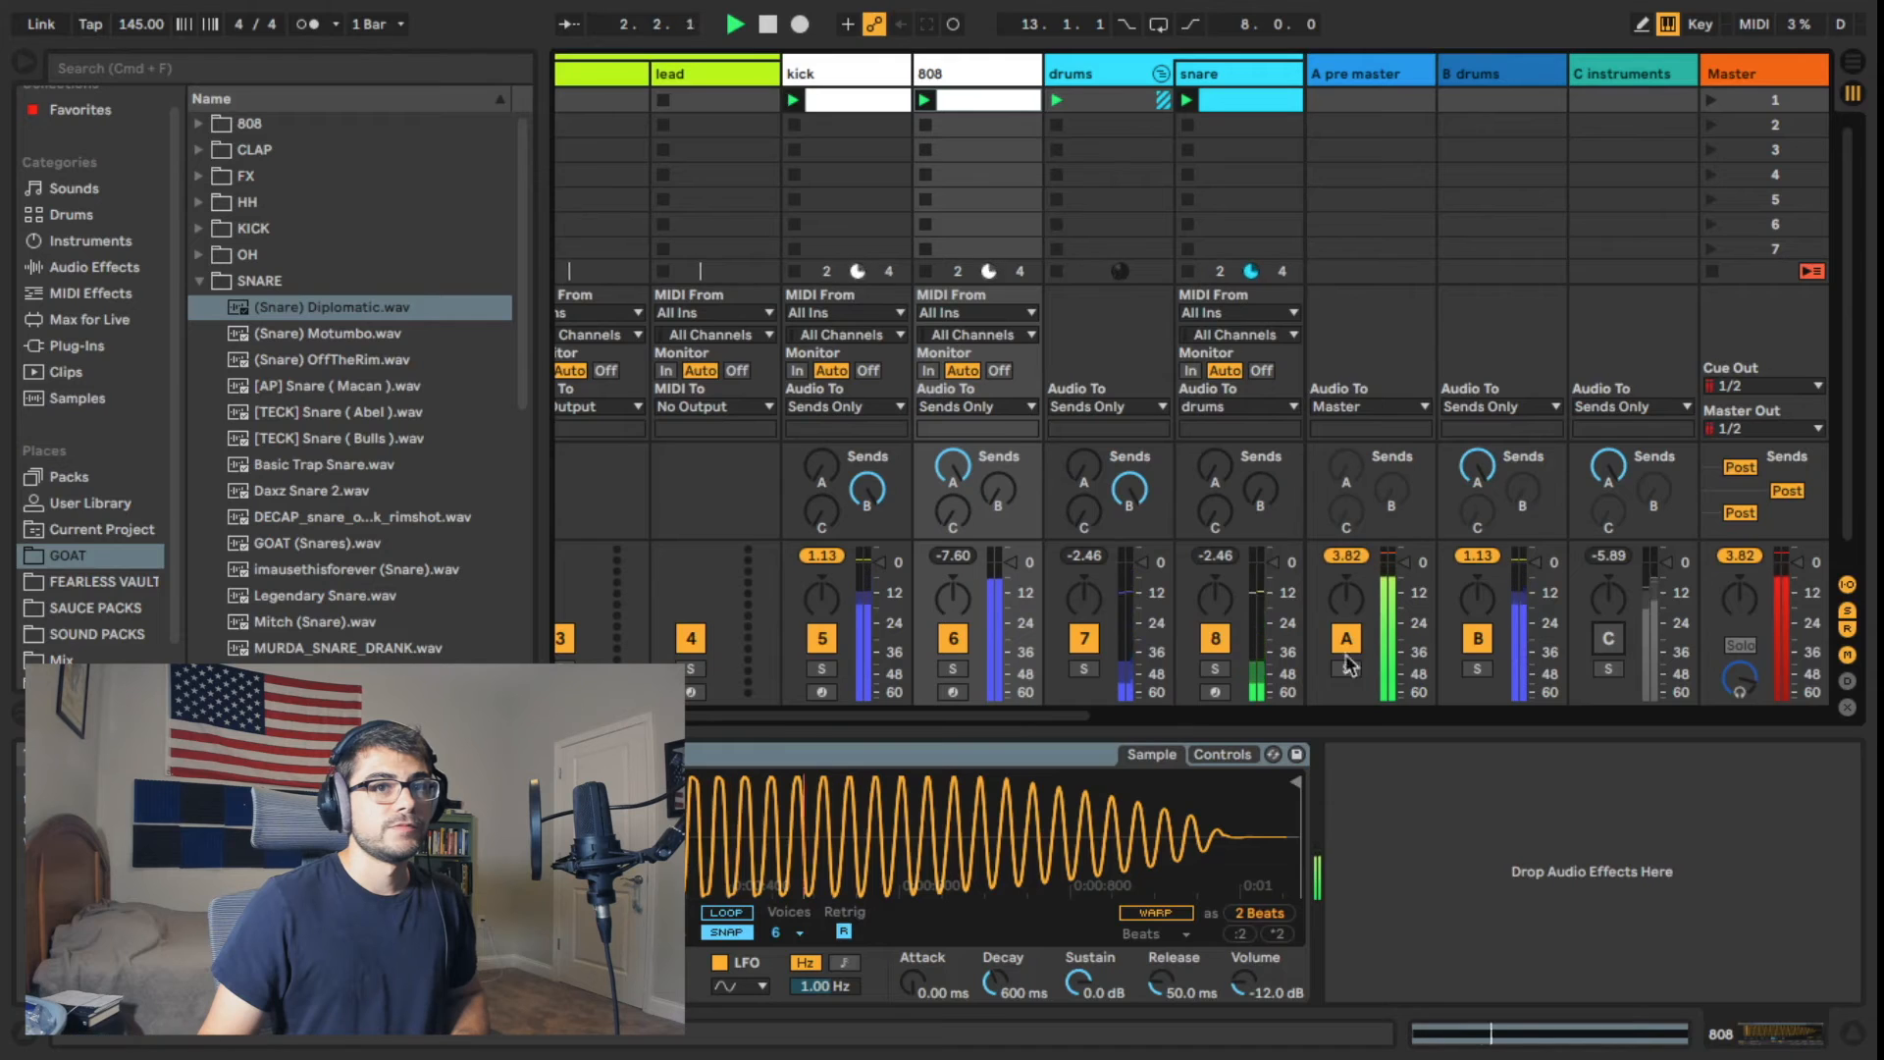
pyautogui.click(1609, 639)
# Step: Examine the pre master, drums and instruments return tracks alongside the instruments group
pyautogui.moveTo(1009, 715); pyautogui.dragTo(868, 716)
pyautogui.click(1374, 77)
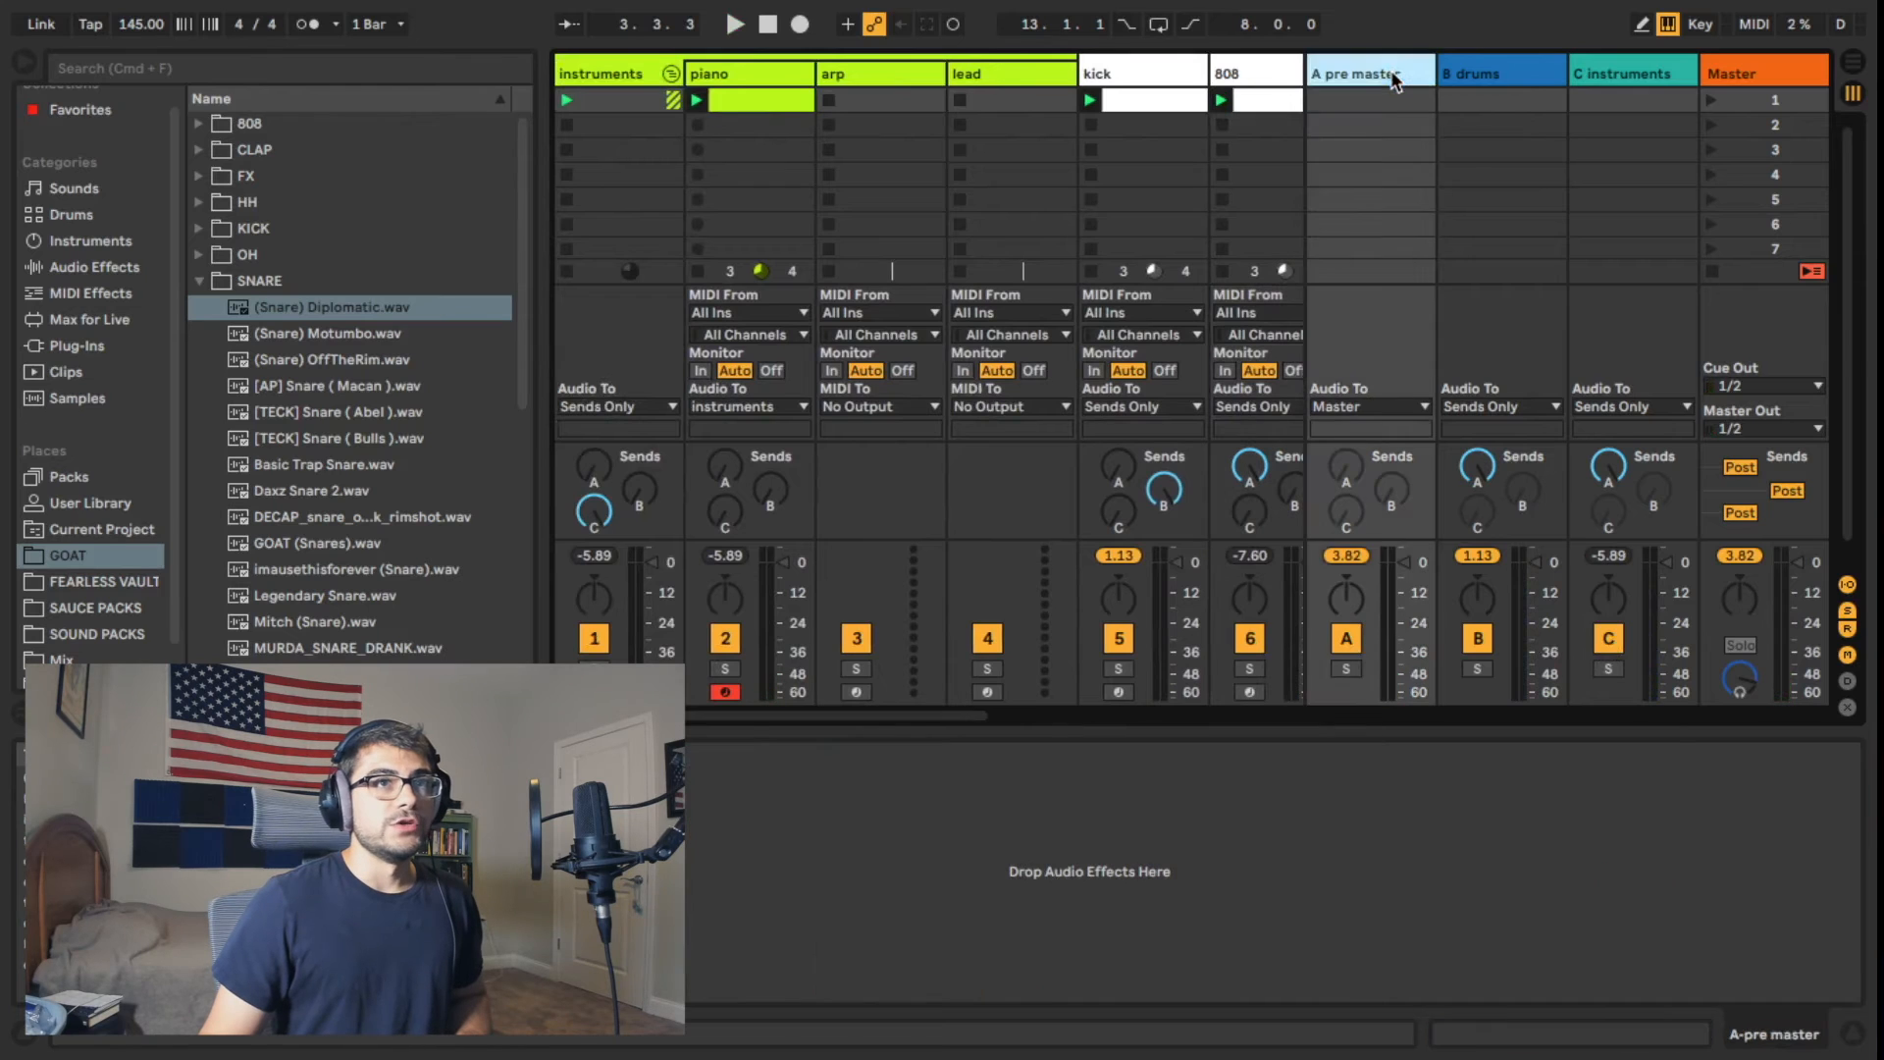
pyautogui.click(1488, 83)
pyautogui.click(1624, 76)
pyautogui.click(1513, 67)
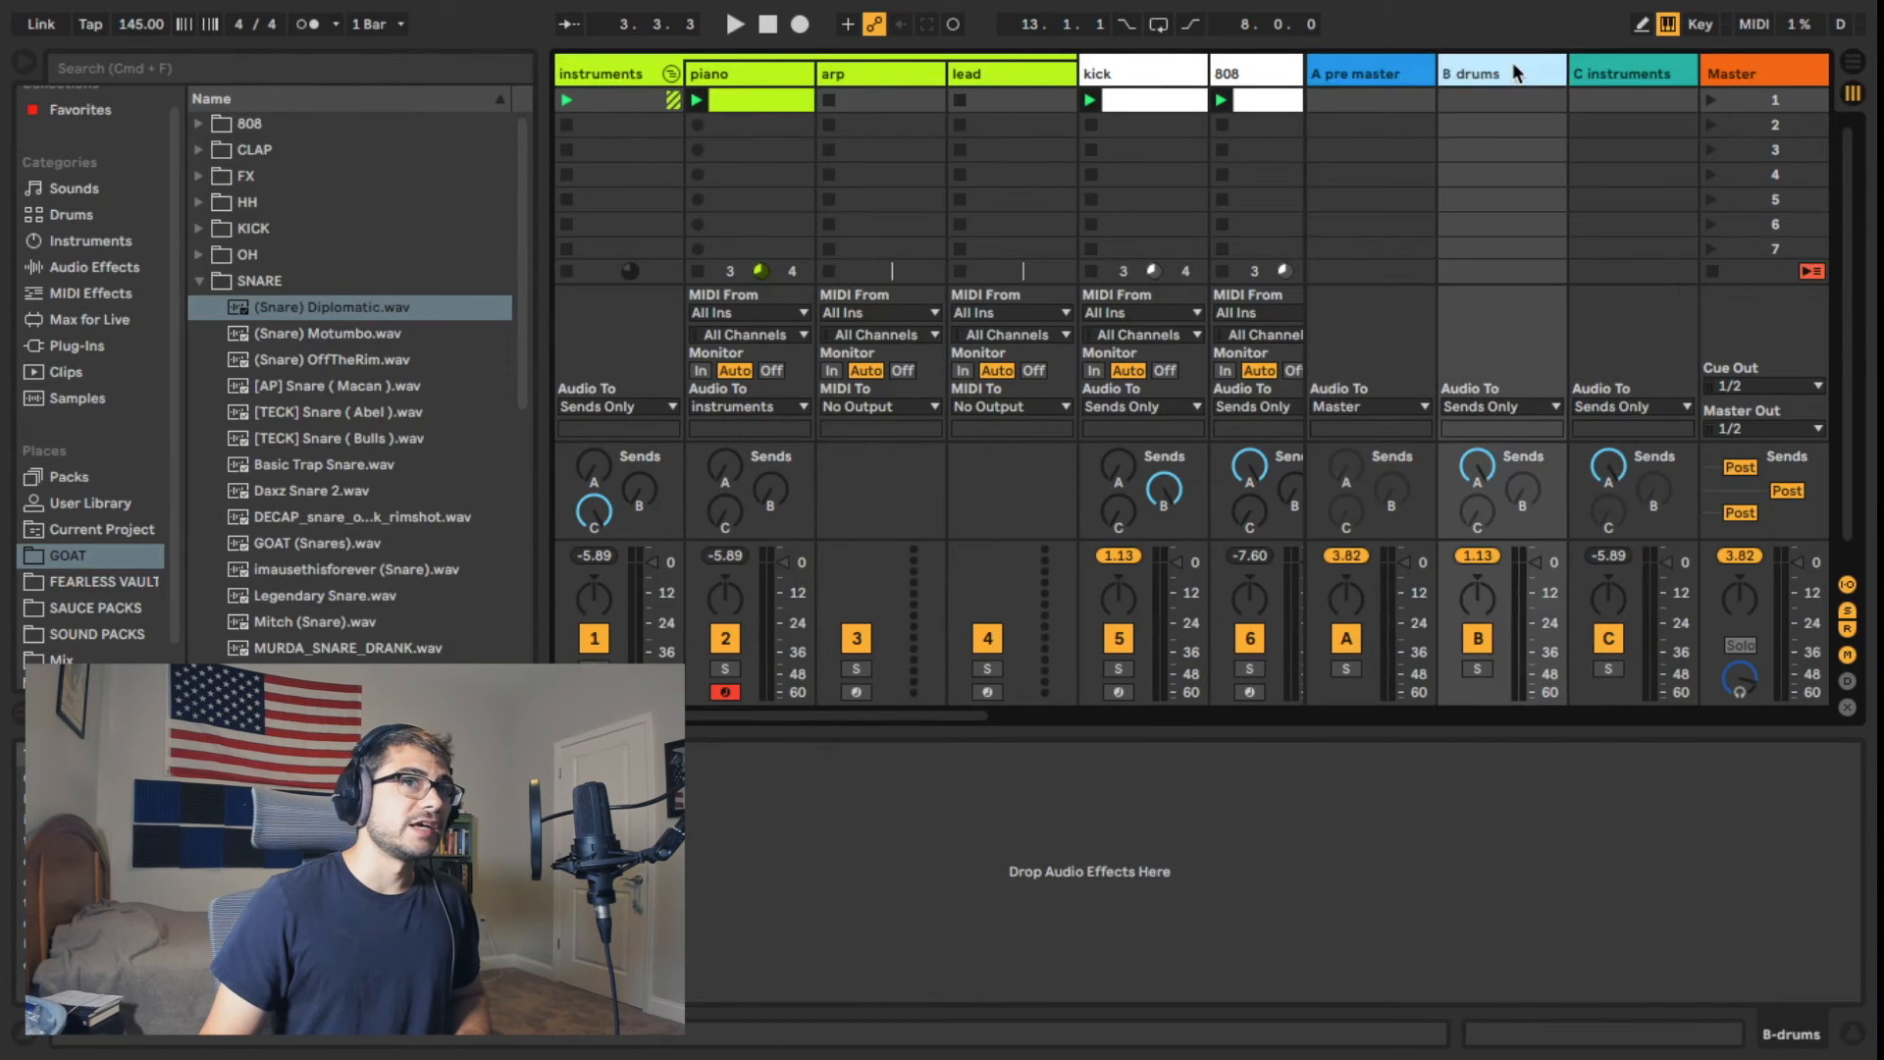
pyautogui.click(1401, 81)
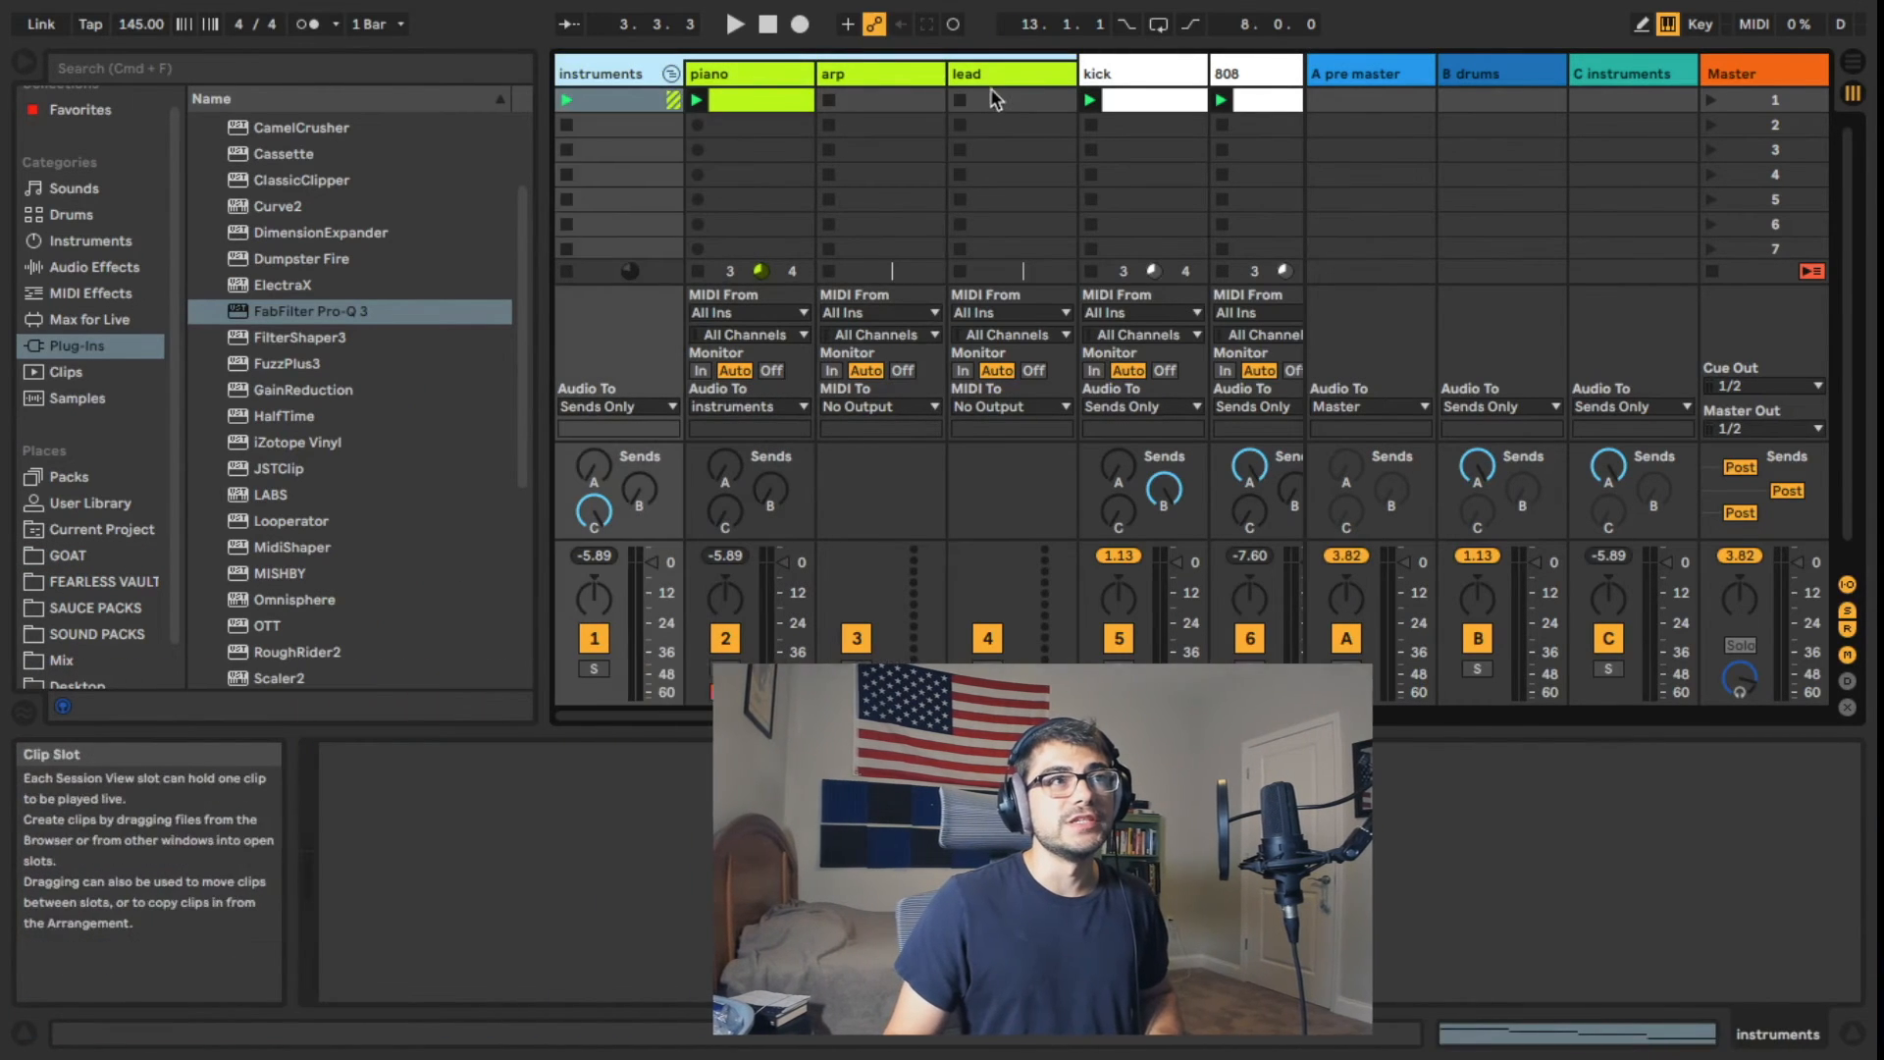
# Step: Add FabFilter Pro-Q 3 after Omnisphere on the piano track and paste copies onto the arp and lead tracks
pyautogui.click(713, 877)
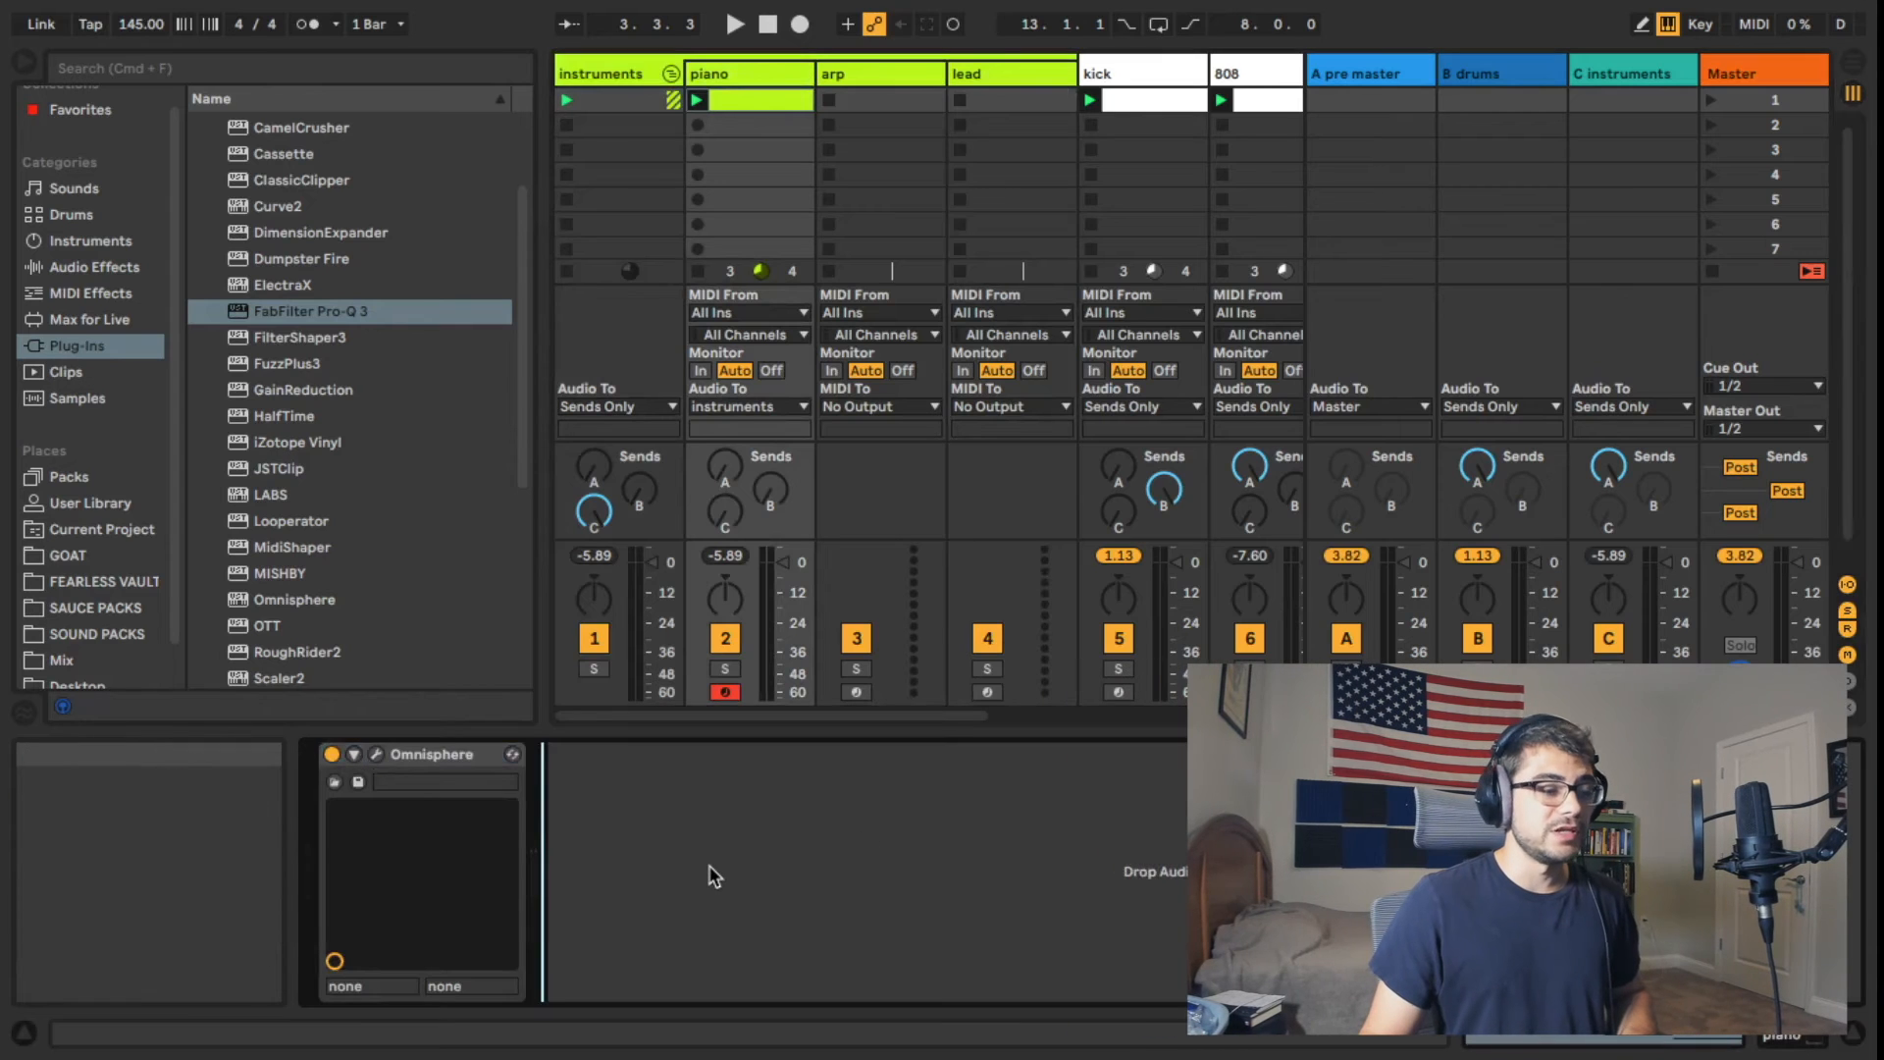
pyautogui.moveTo(714, 876); pyautogui.dragTo(714, 876)
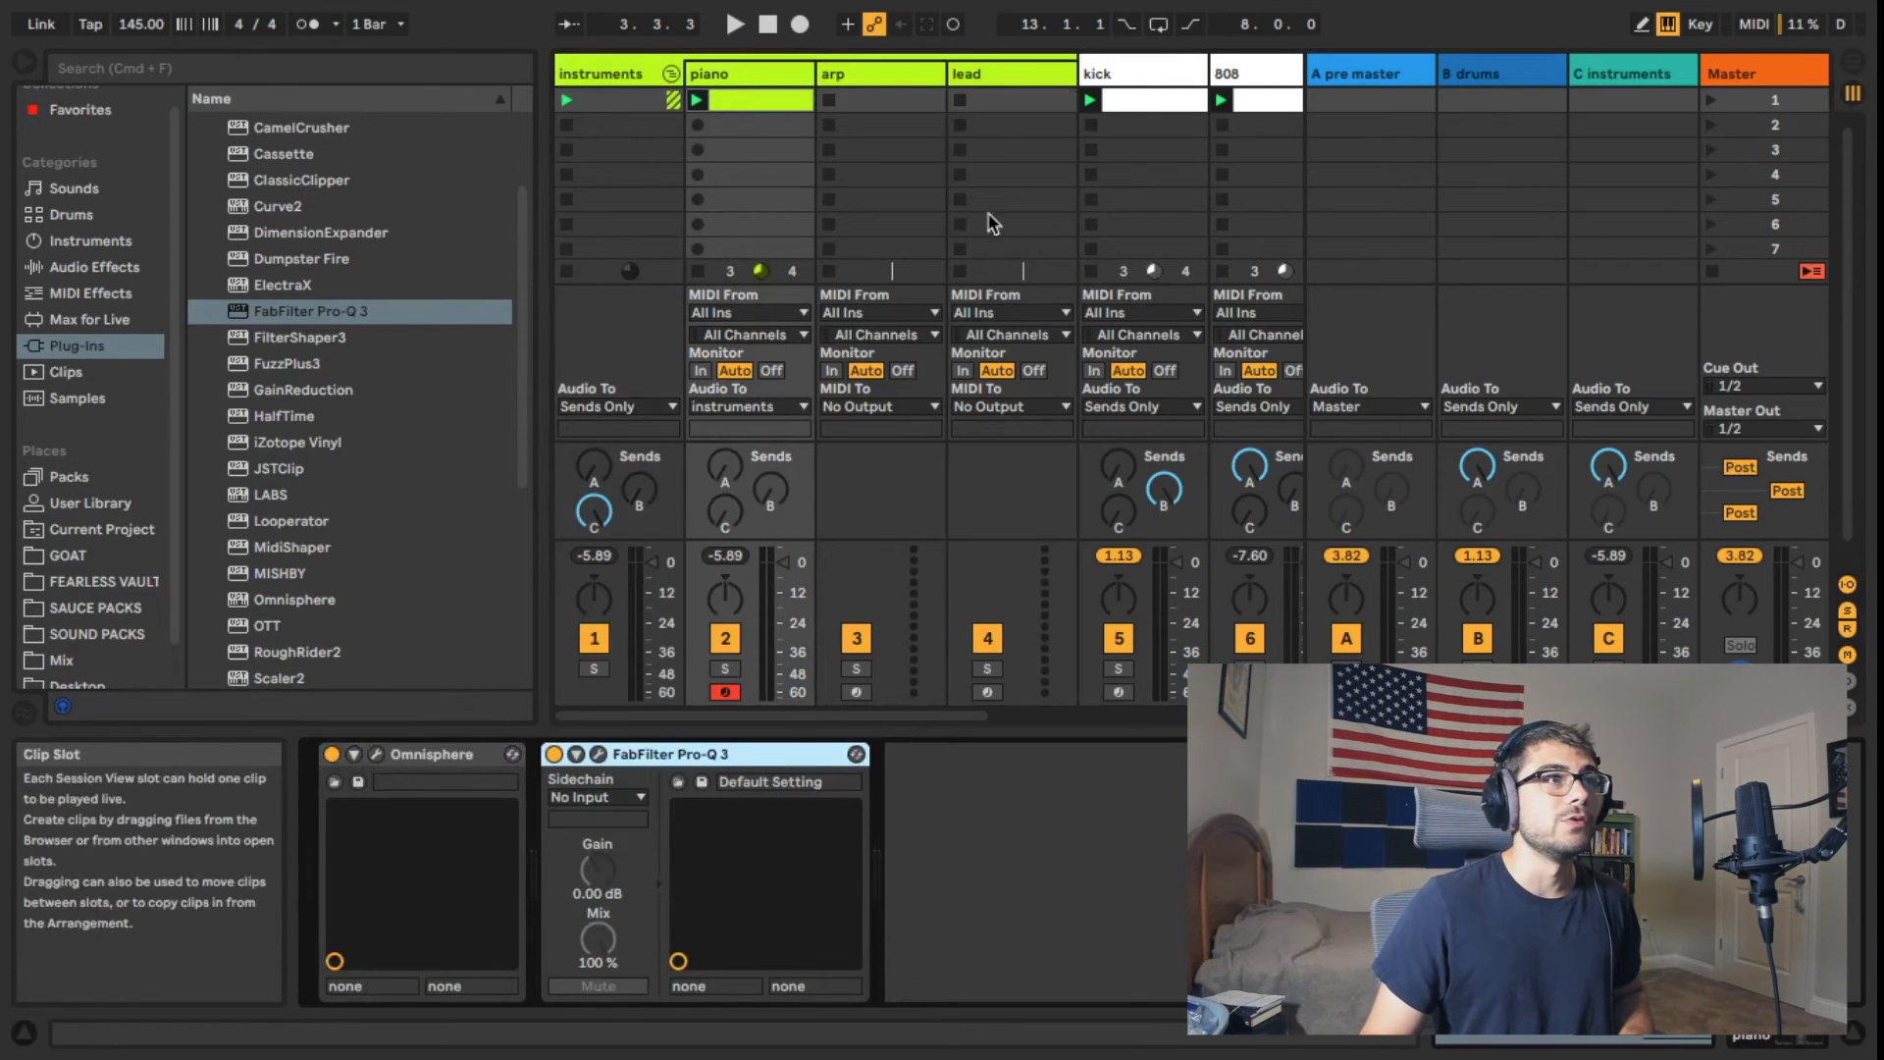
pyautogui.click(868, 73)
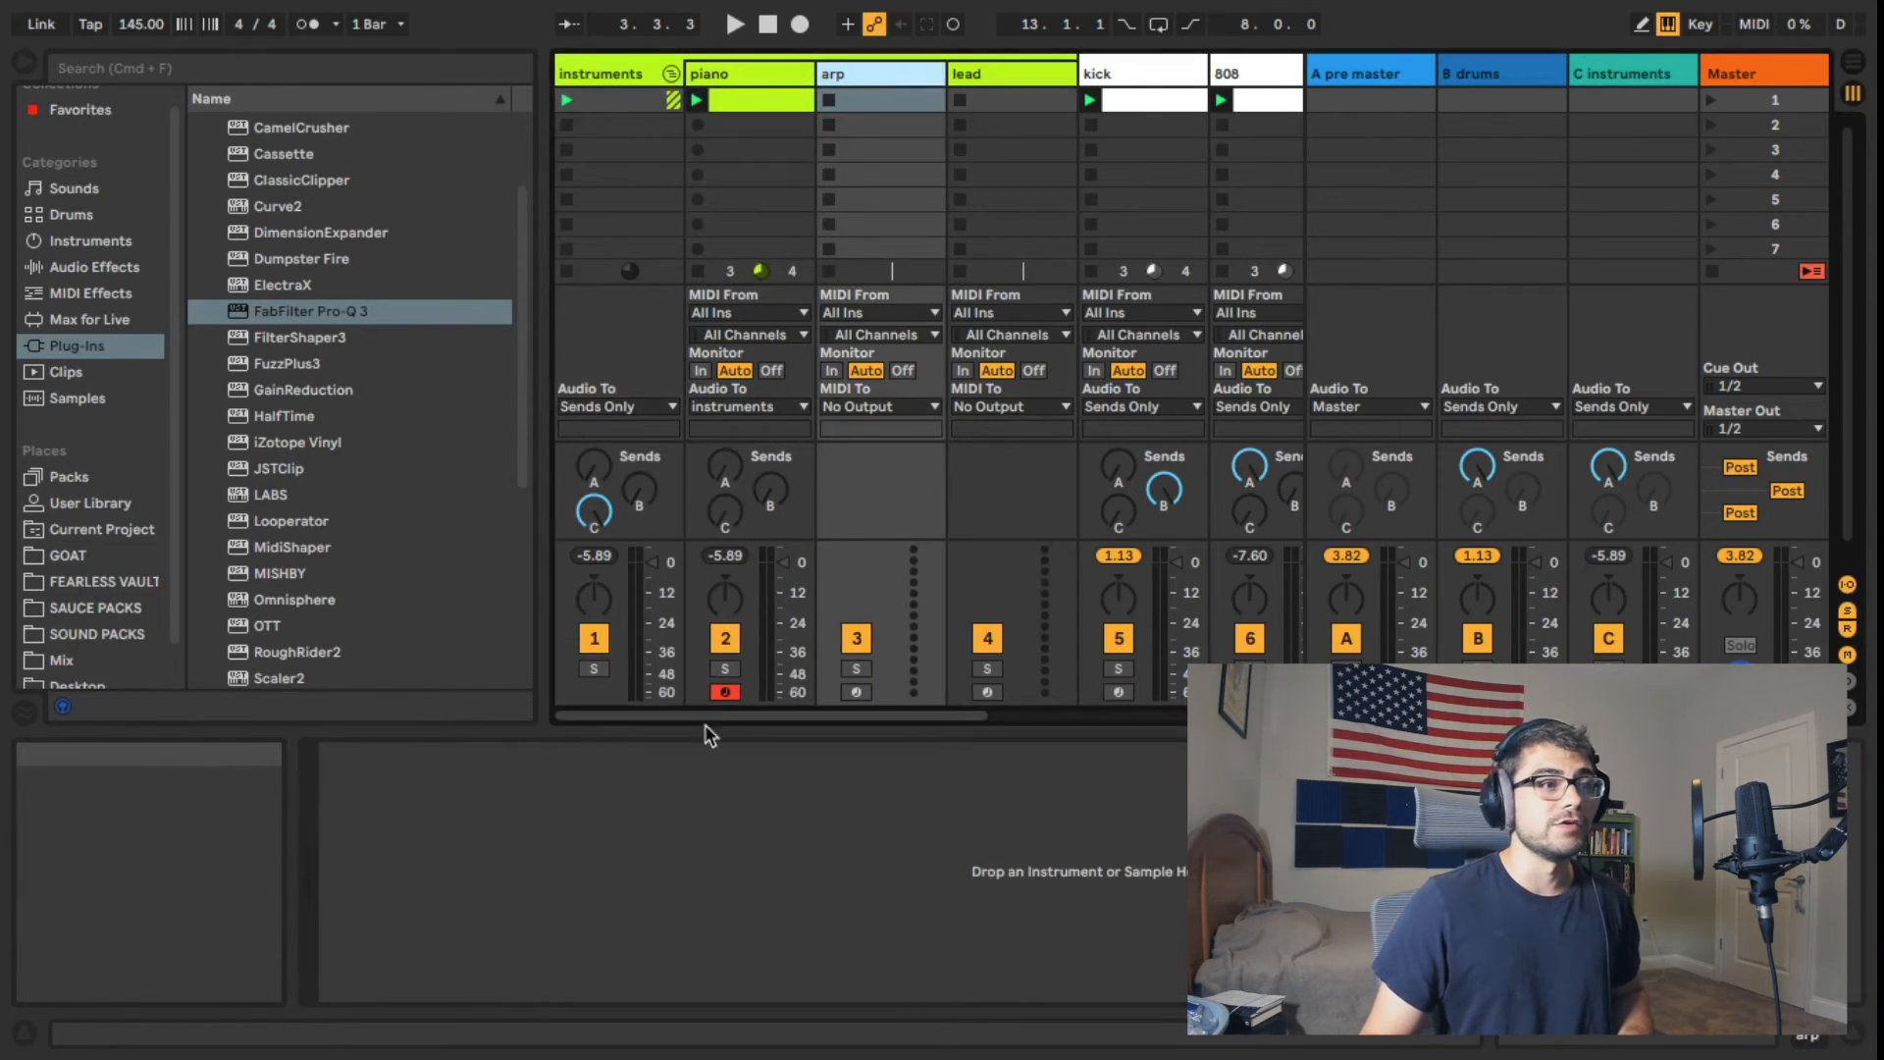
pyautogui.click(707, 846)
pyautogui.press('super+v')
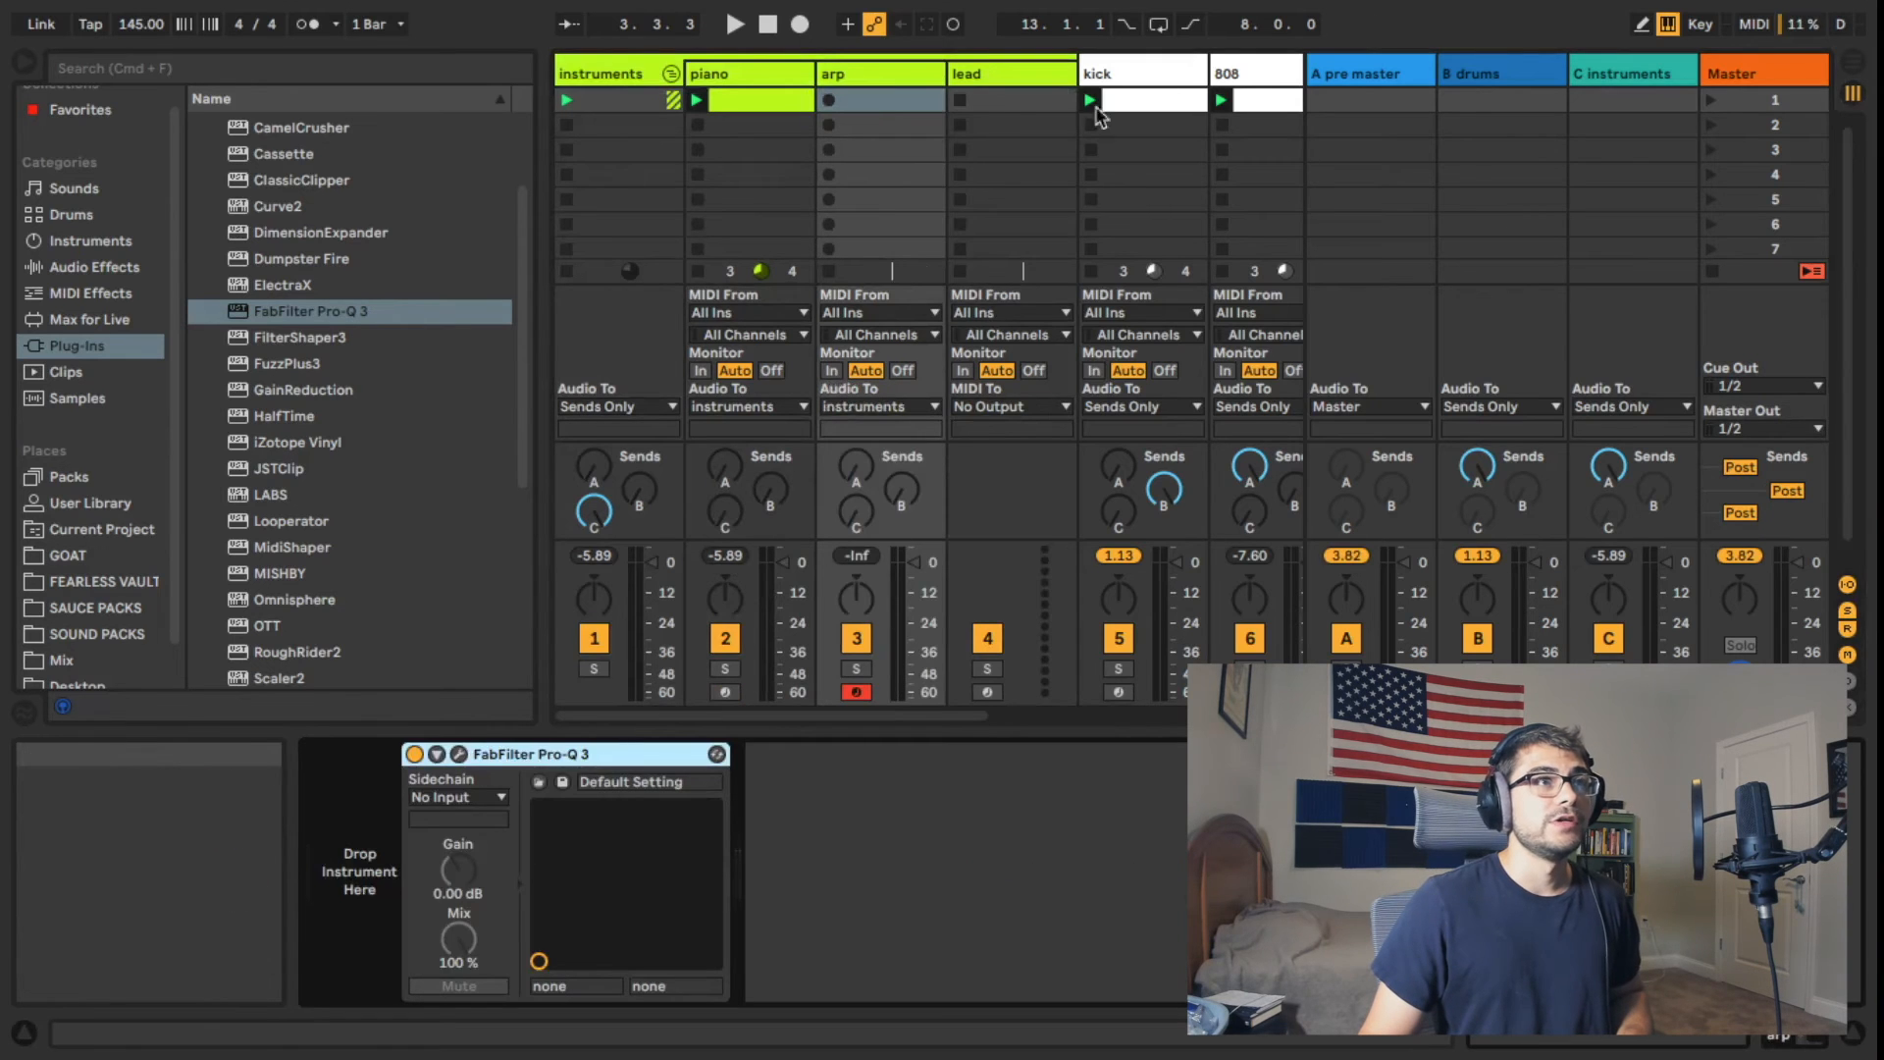
pyautogui.click(1020, 99)
pyautogui.press('super+v')
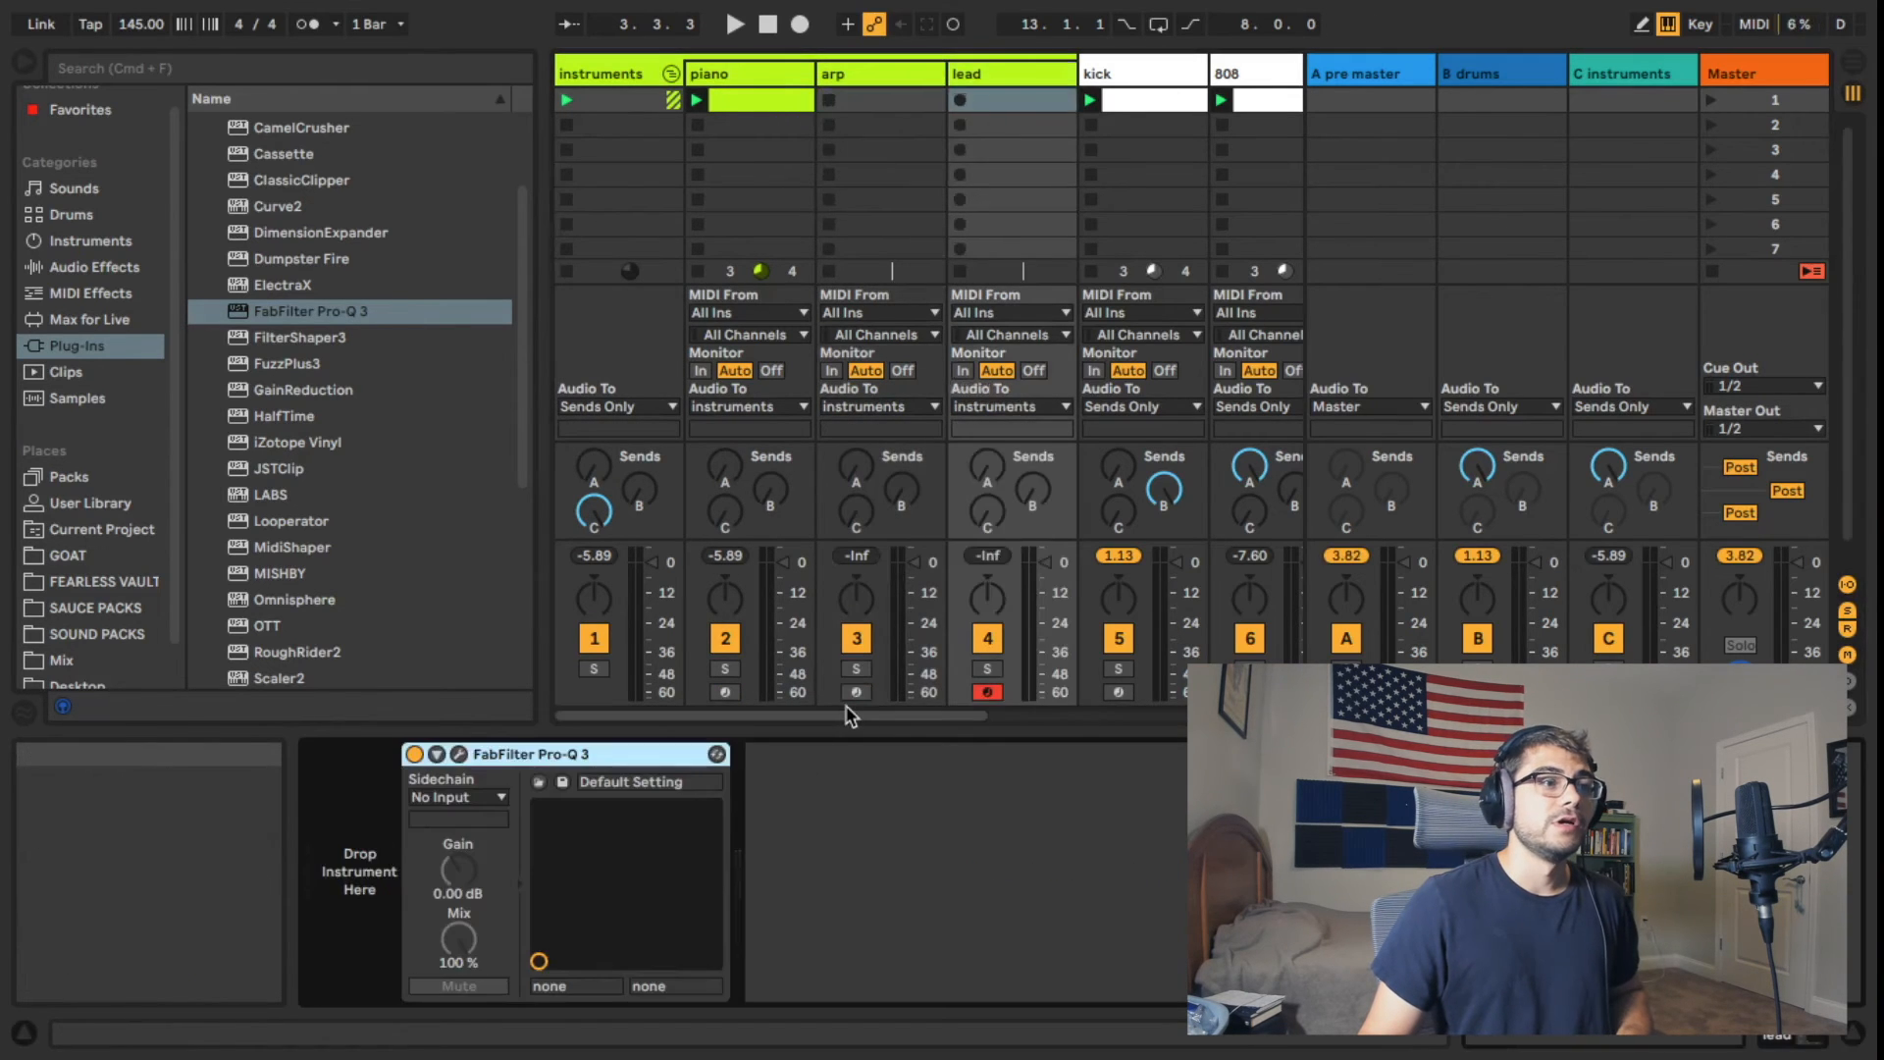
pyautogui.hscroll(5, 849, 714)
pyautogui.click(772, 79)
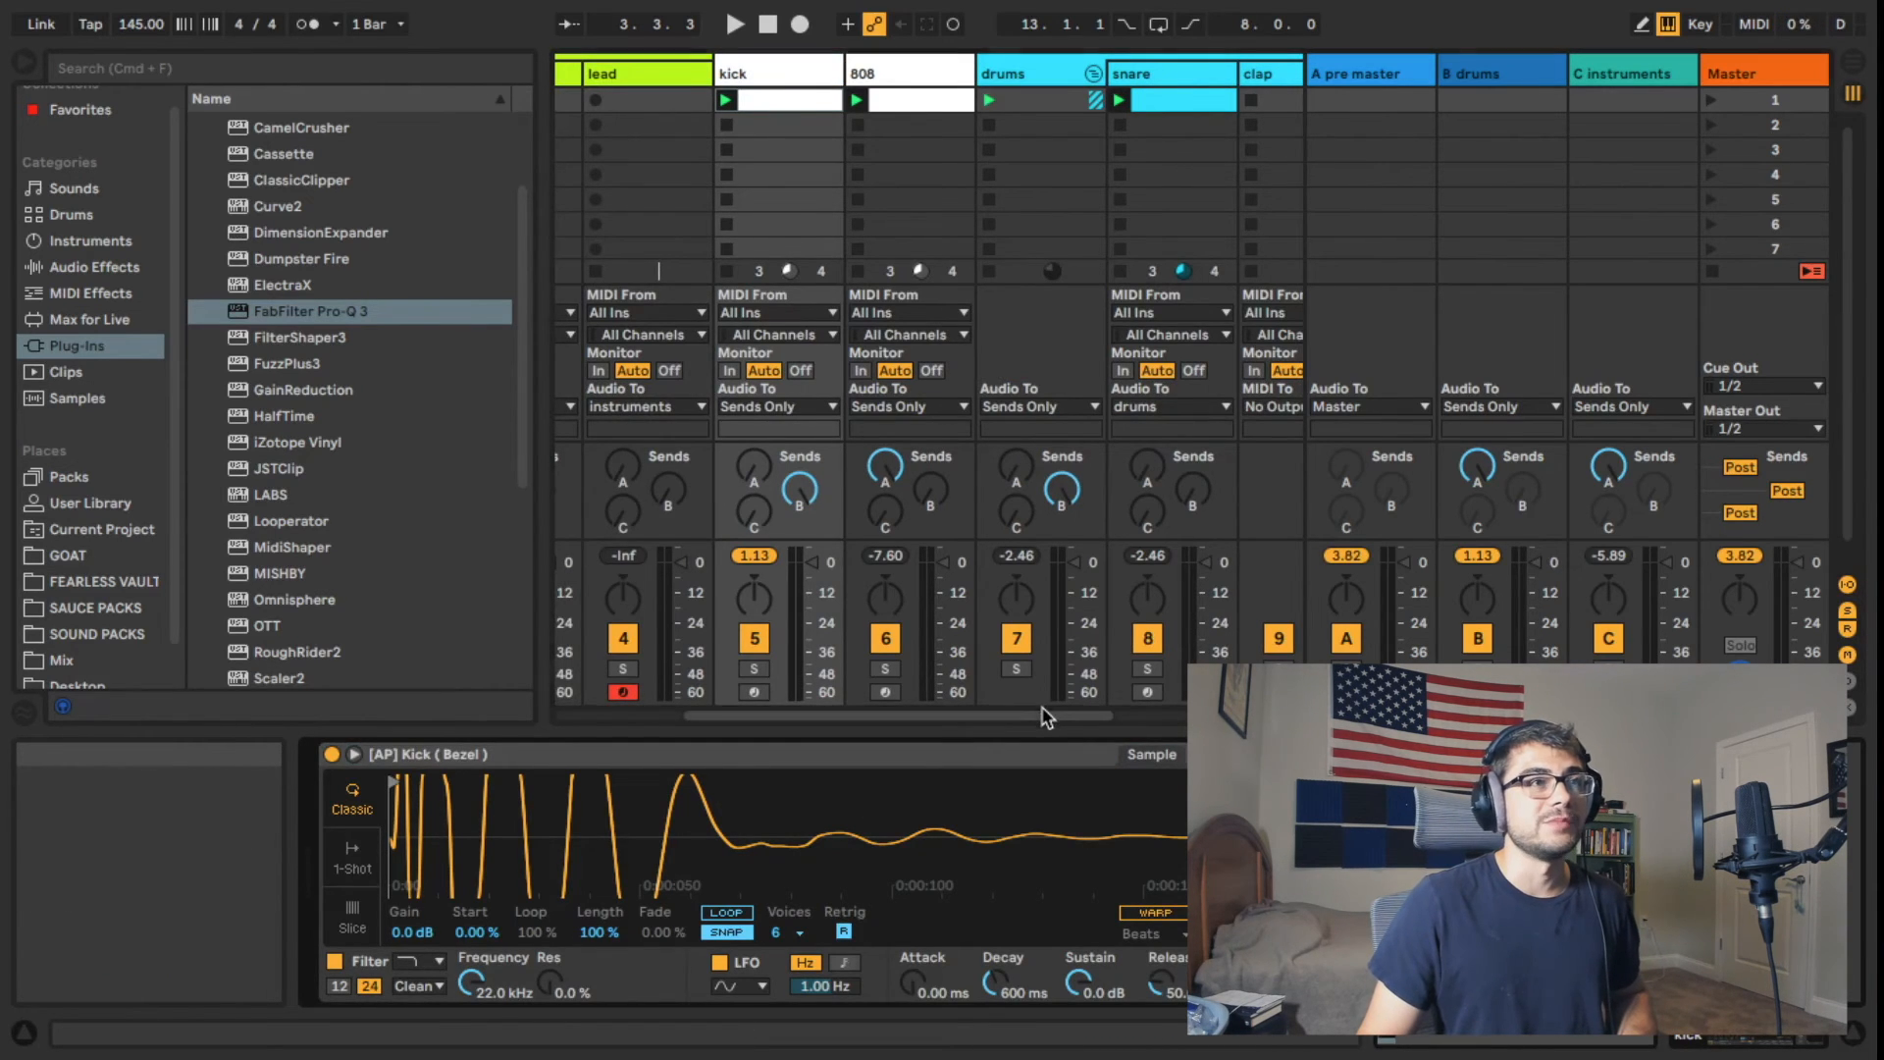
pyautogui.moveTo(1043, 714); pyautogui.dragTo(862, 696)
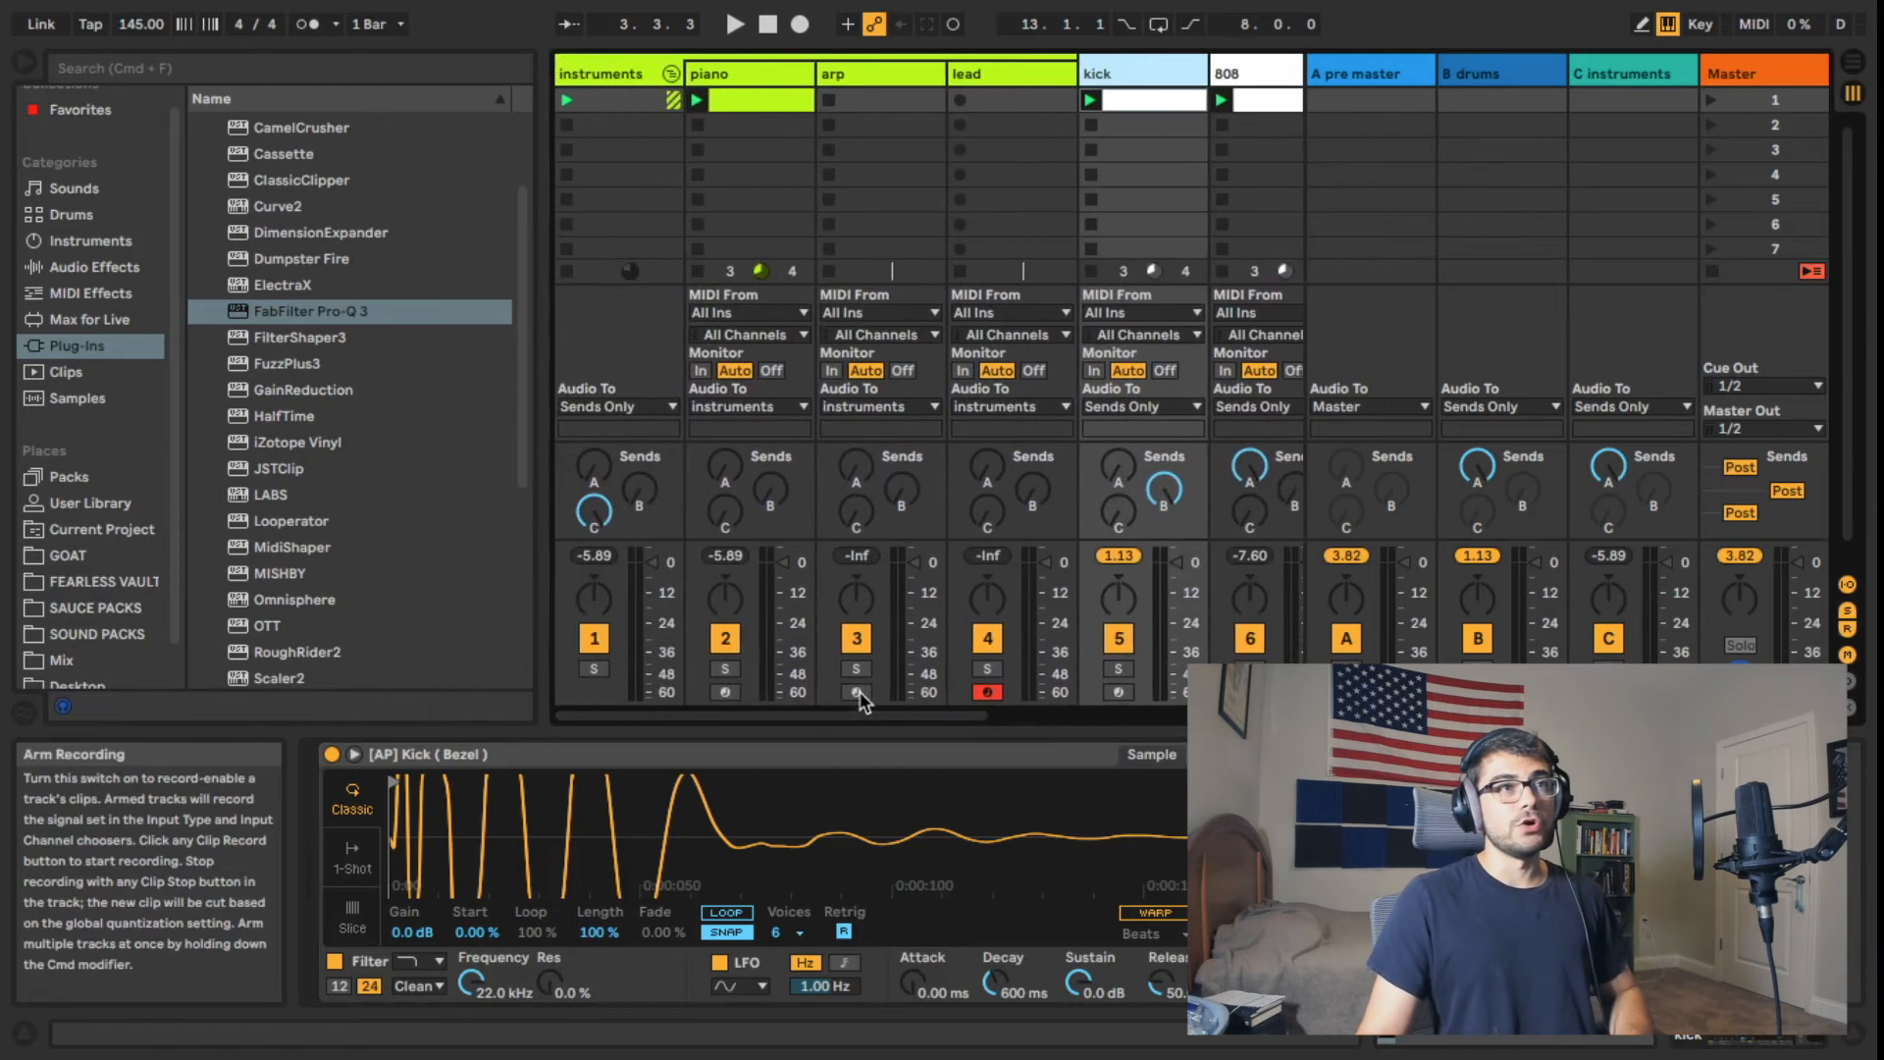